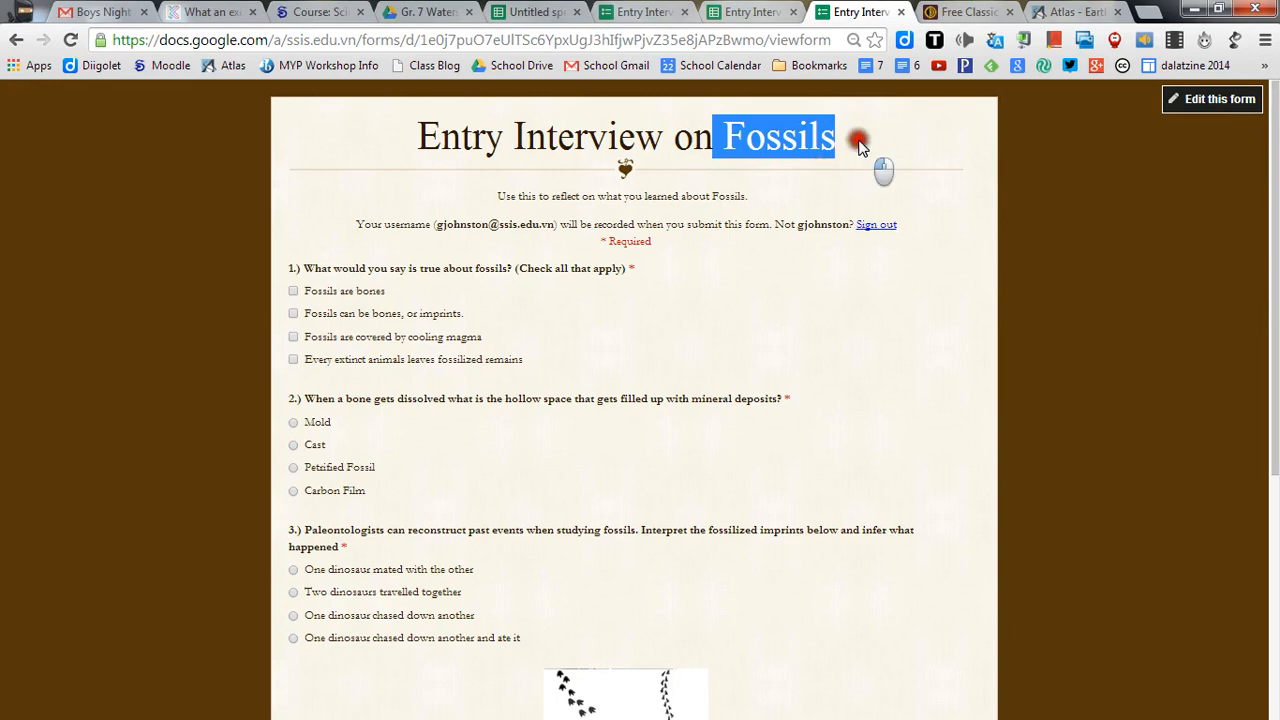
- Review the Entry Interview on Fossils form and its questions in both the editor and the live view
left_click(838, 147)
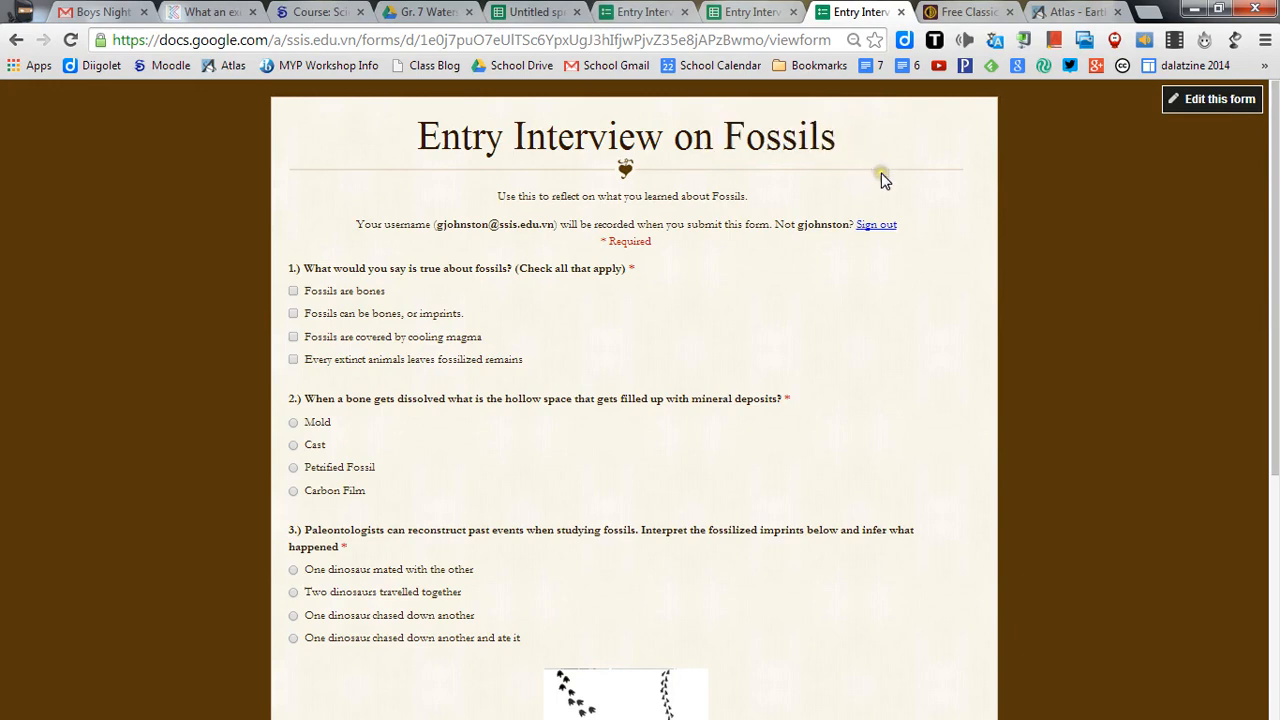
left_click(755, 14)
left_click(648, 13)
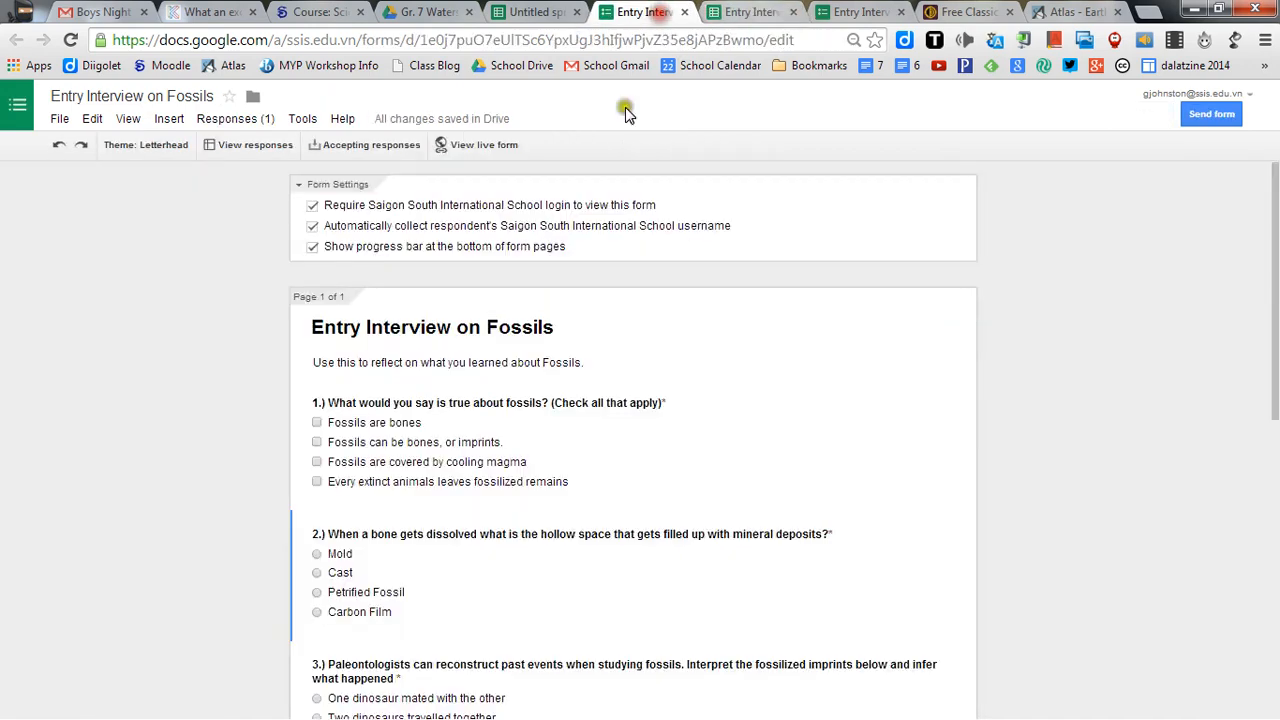
scroll(563, 363, "down", 3)
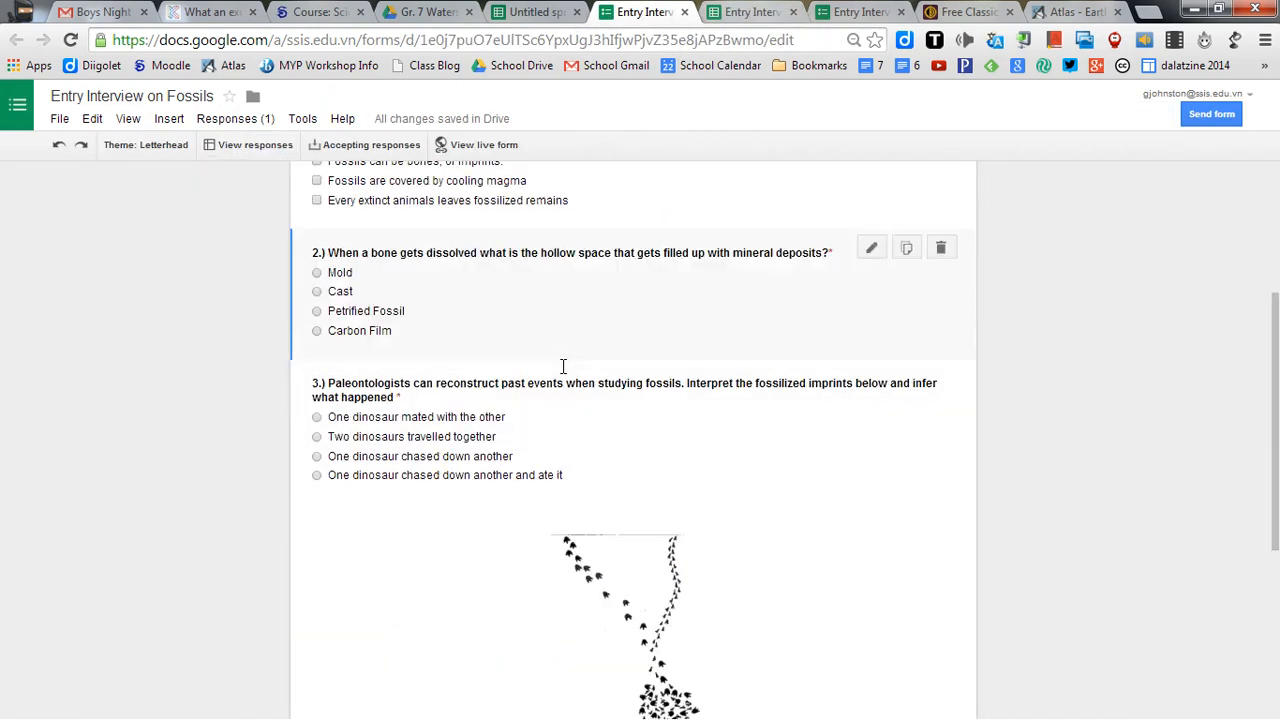
scroll(563, 365, "up", 3)
left_click(860, 12)
scroll(783, 211, "down", 1)
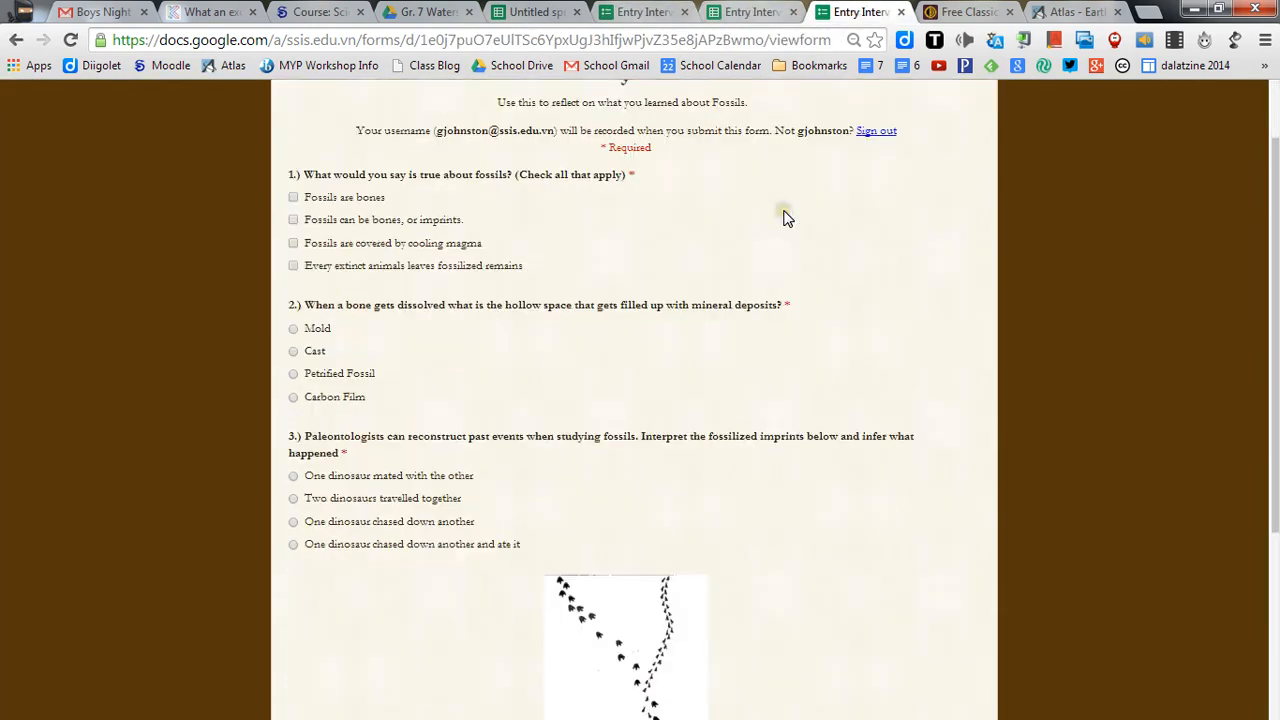
scroll(785, 216, "up", 1)
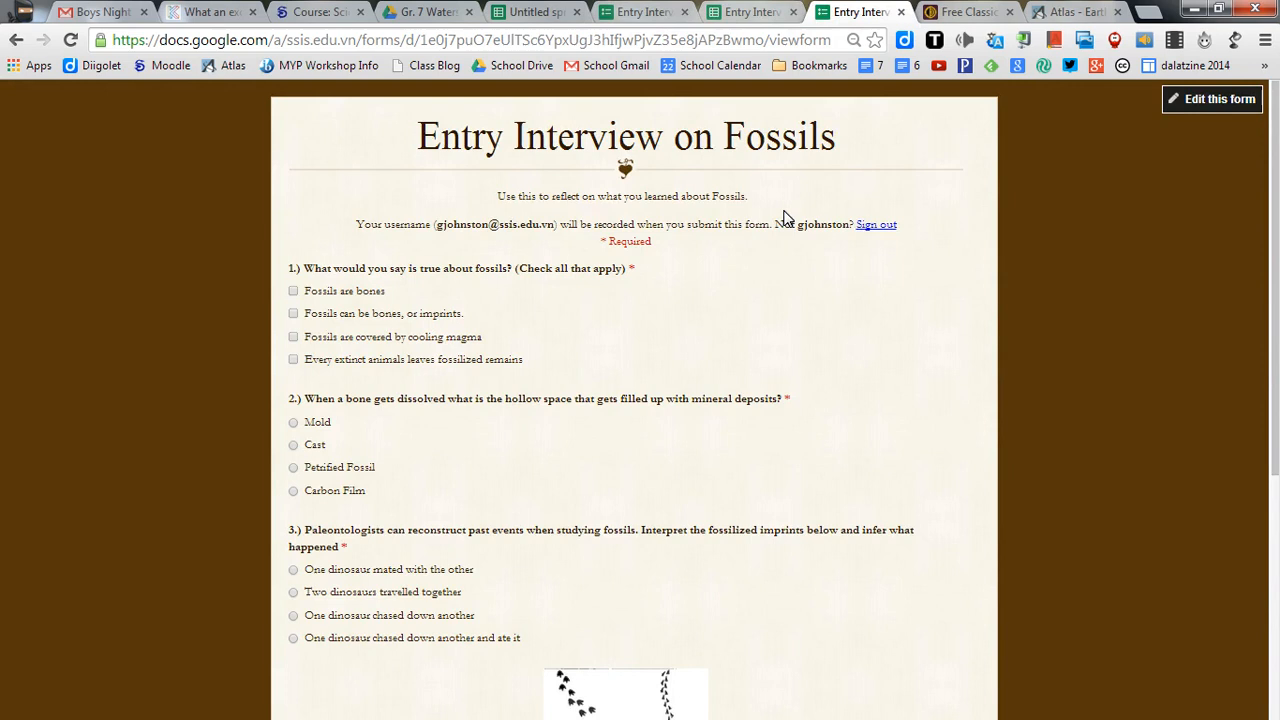
- Open the form's response spreadsheet and examine the recorded answers in row 2 and the empty cells beside them
left_click(655, 12)
left_click(730, 12)
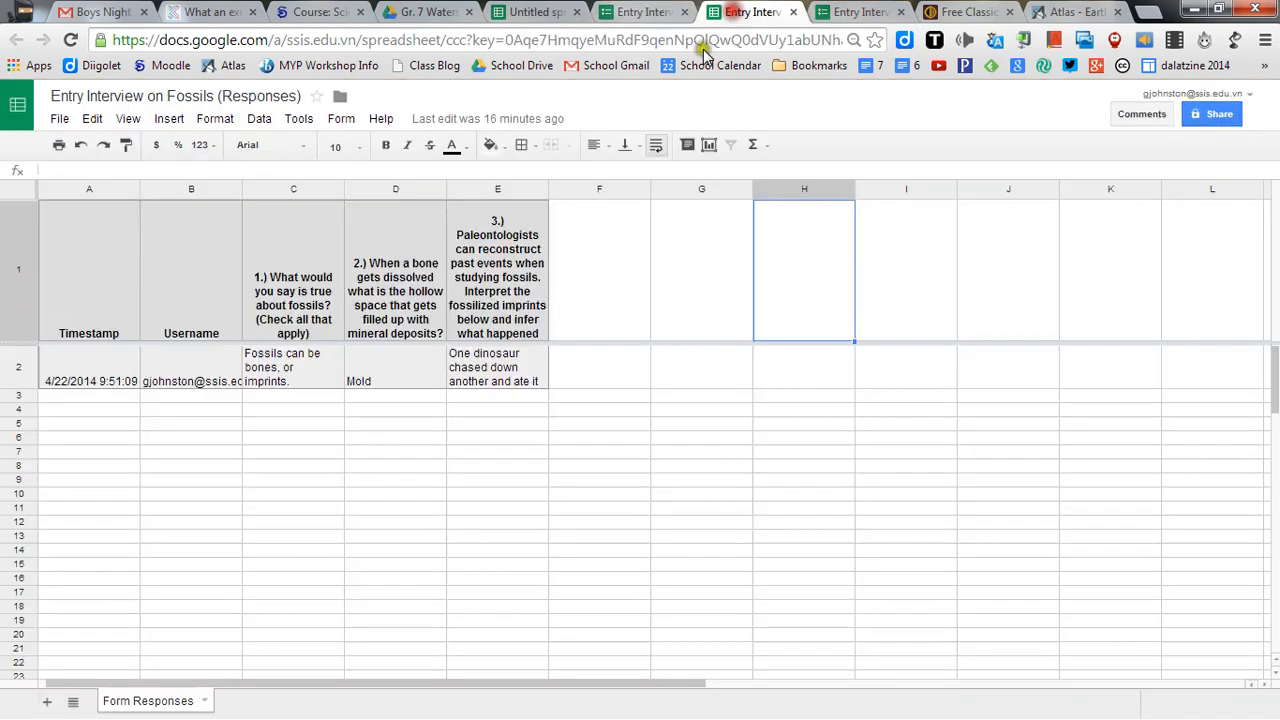
left_click_drag(86, 370, 400, 412)
left_click_drag(503, 429, 454, 429)
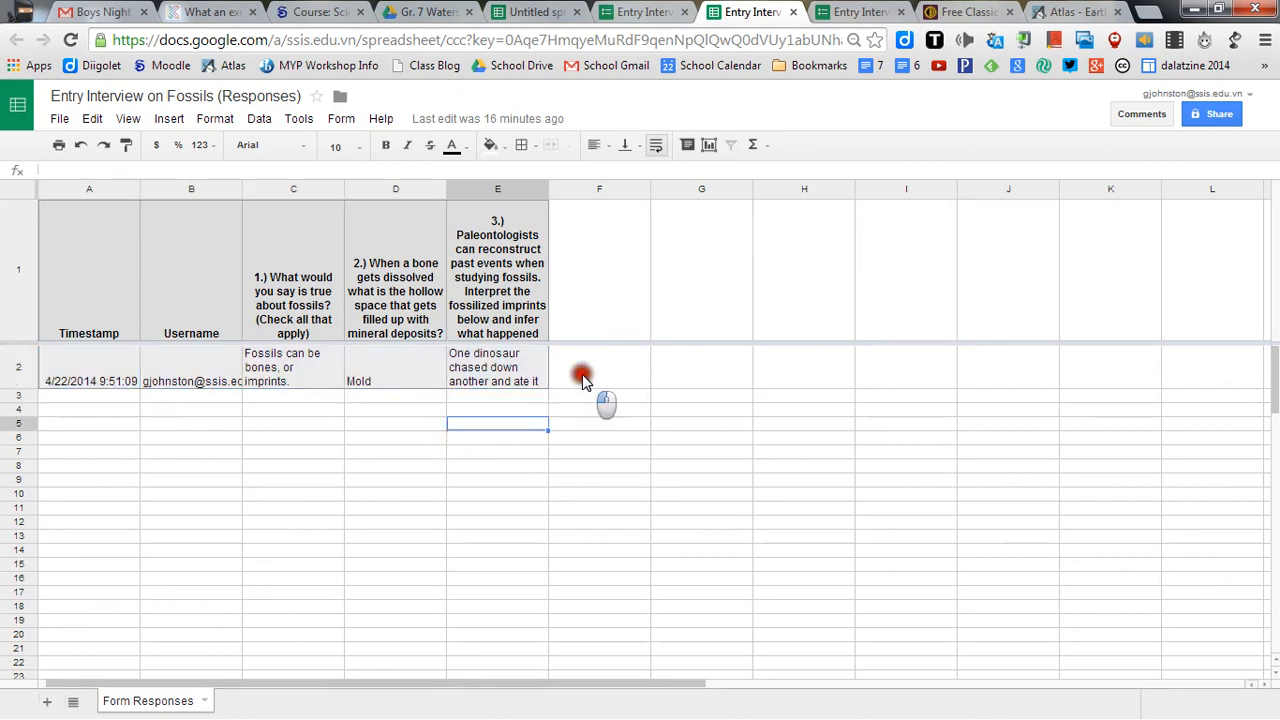
left_click_drag(583, 381, 797, 380)
left_click(875, 373)
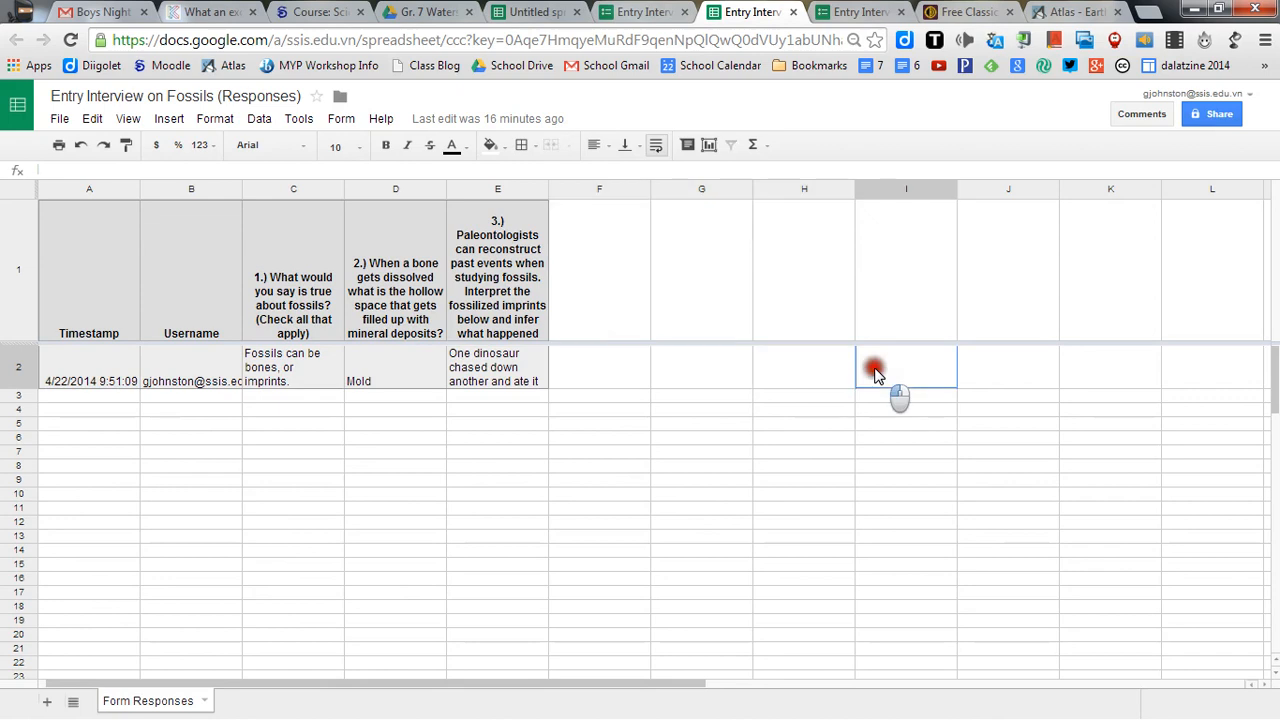
left_click_drag(875, 373, 1073, 370)
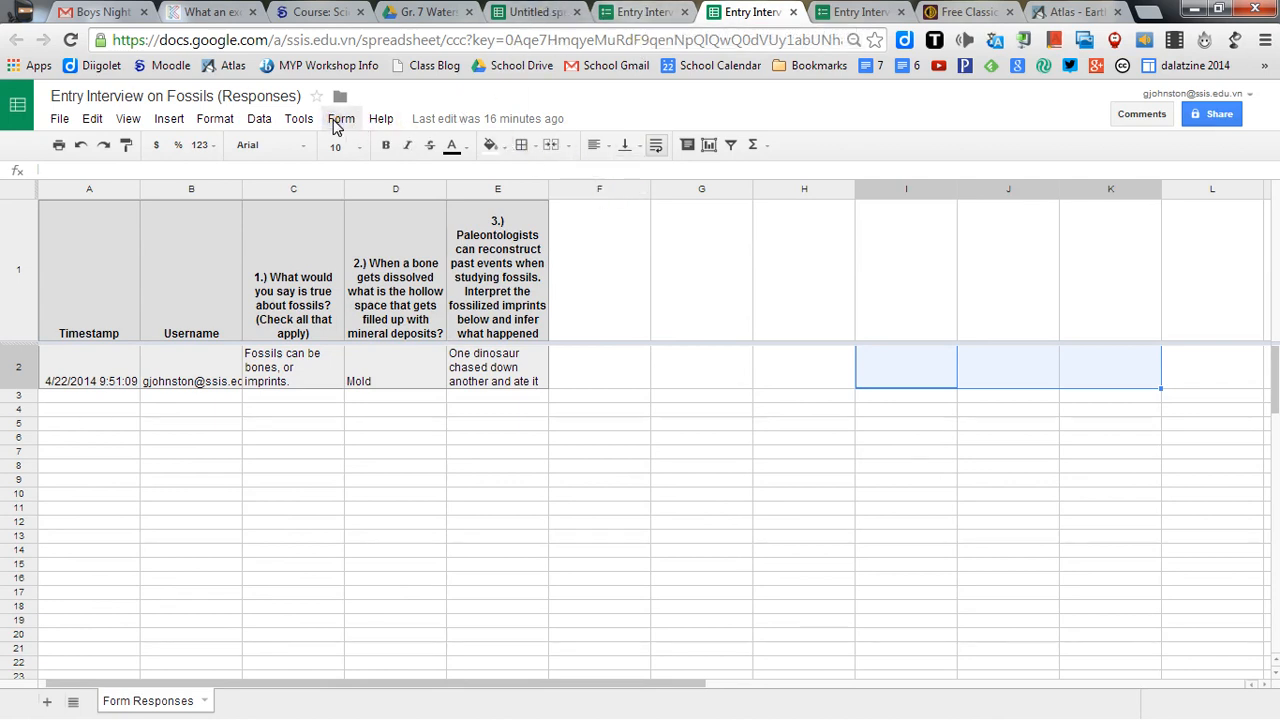
- Compare the add-ons available in the untitled spreadsheet with the script tools of the Entry Interview on Fossils response spreadsheet
left_click(435, 14)
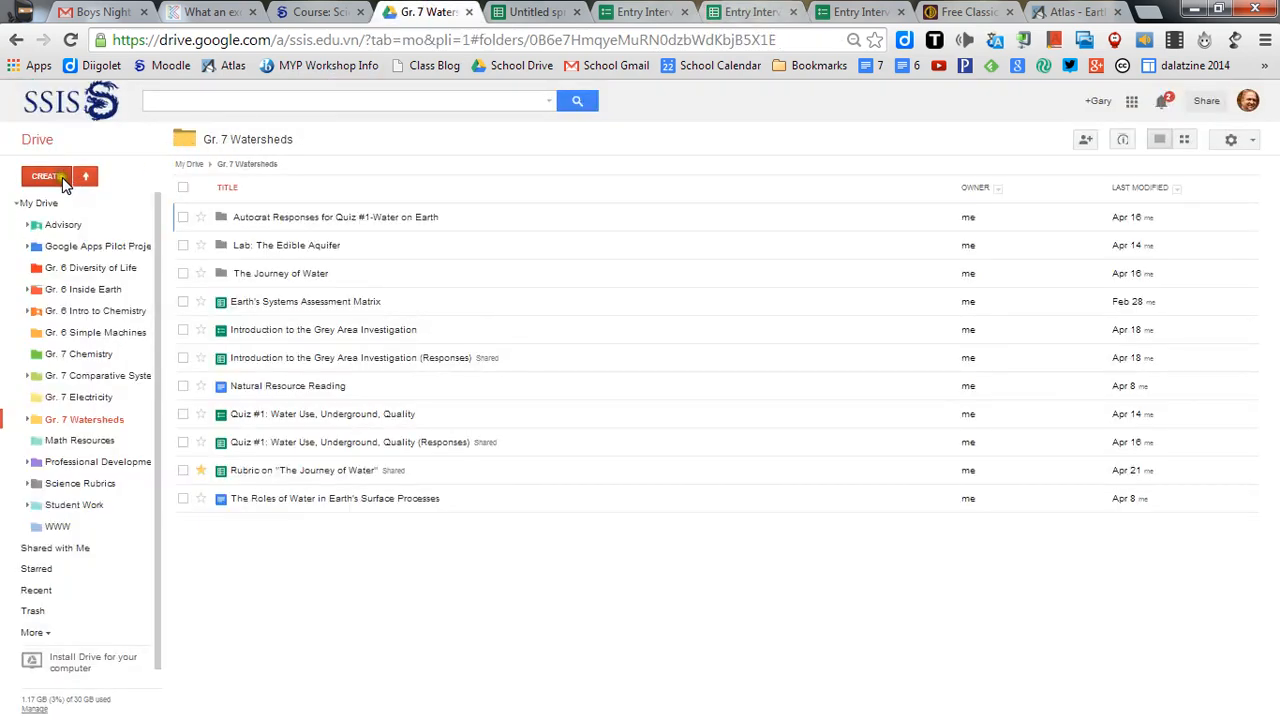
left_click(535, 12)
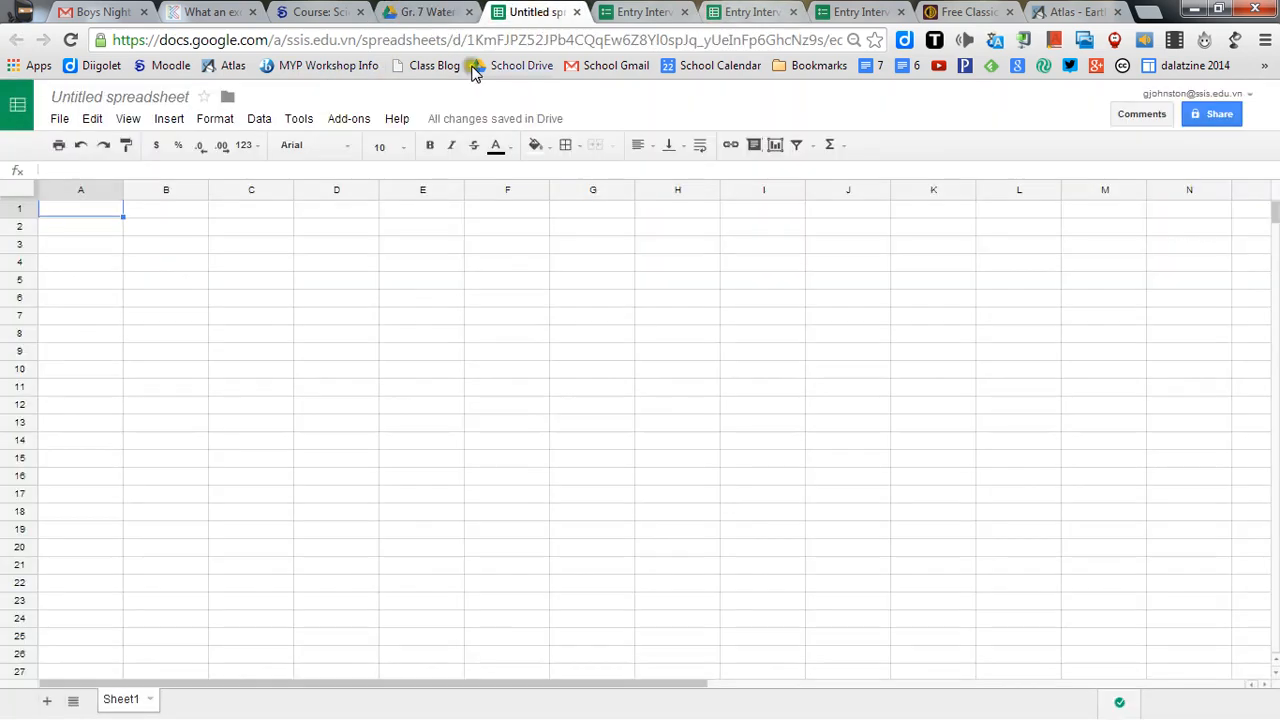
left_click(343, 121)
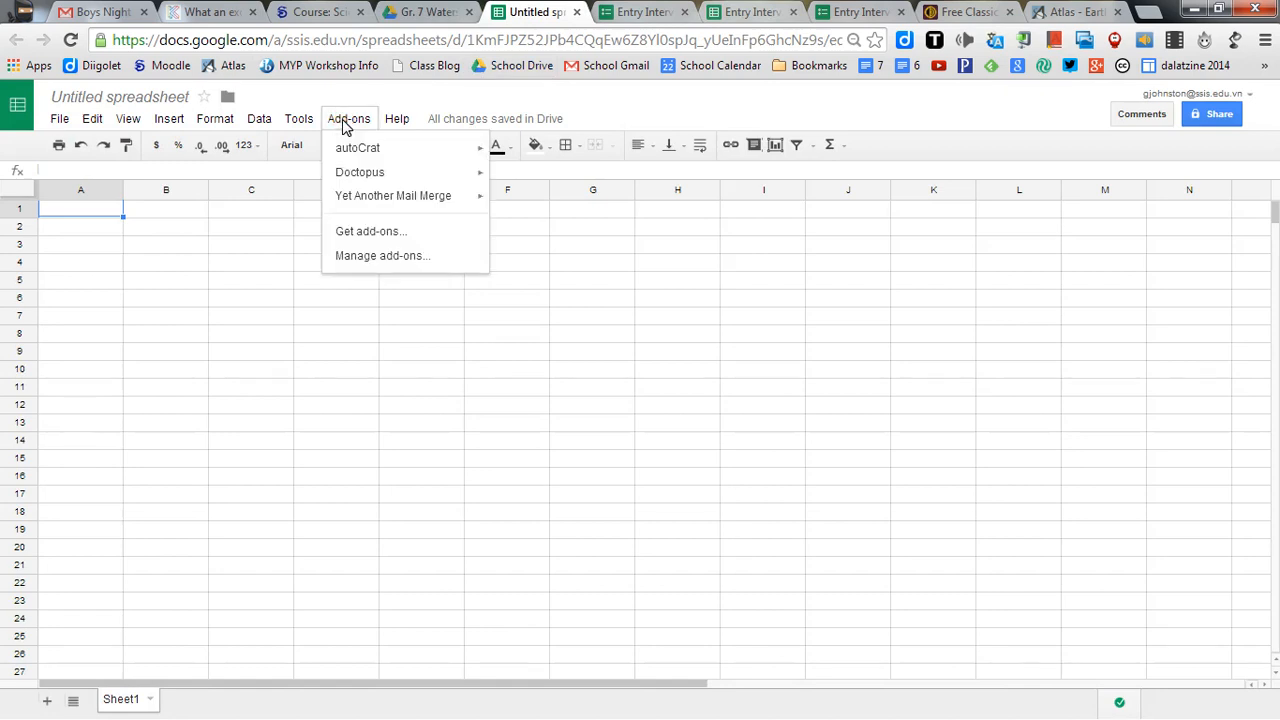
left_click(758, 14)
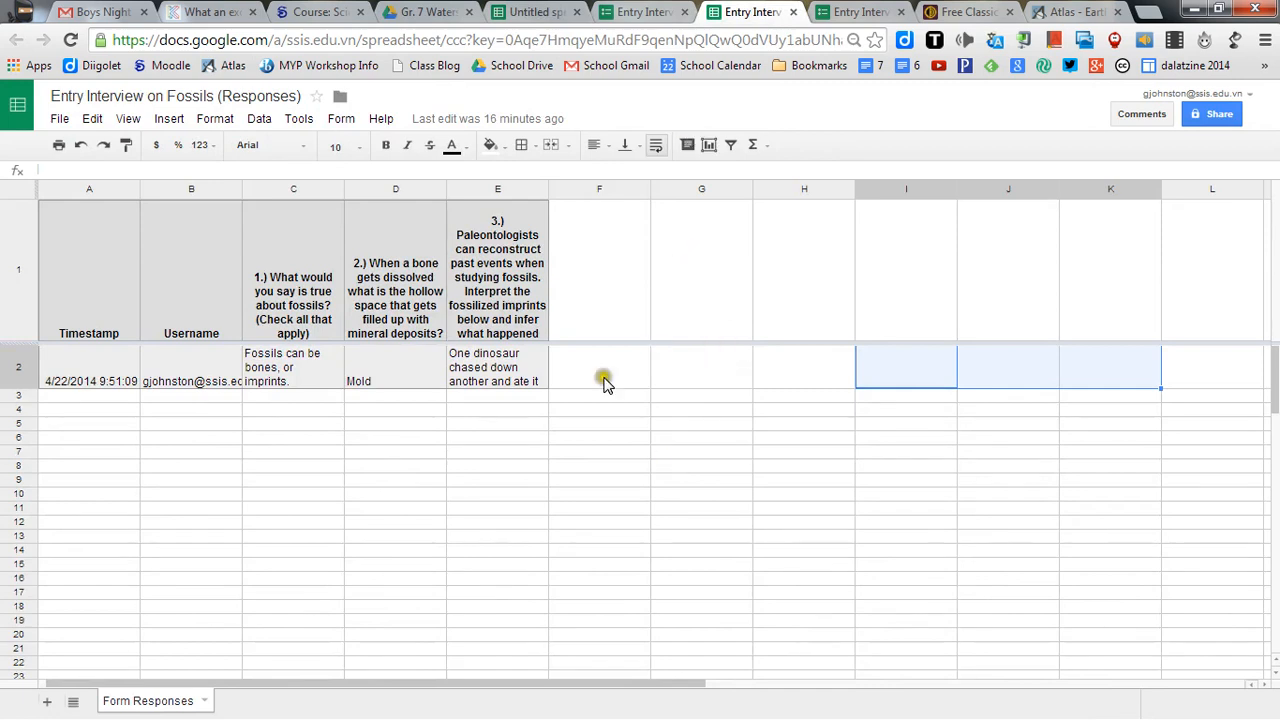
left_click(297, 118)
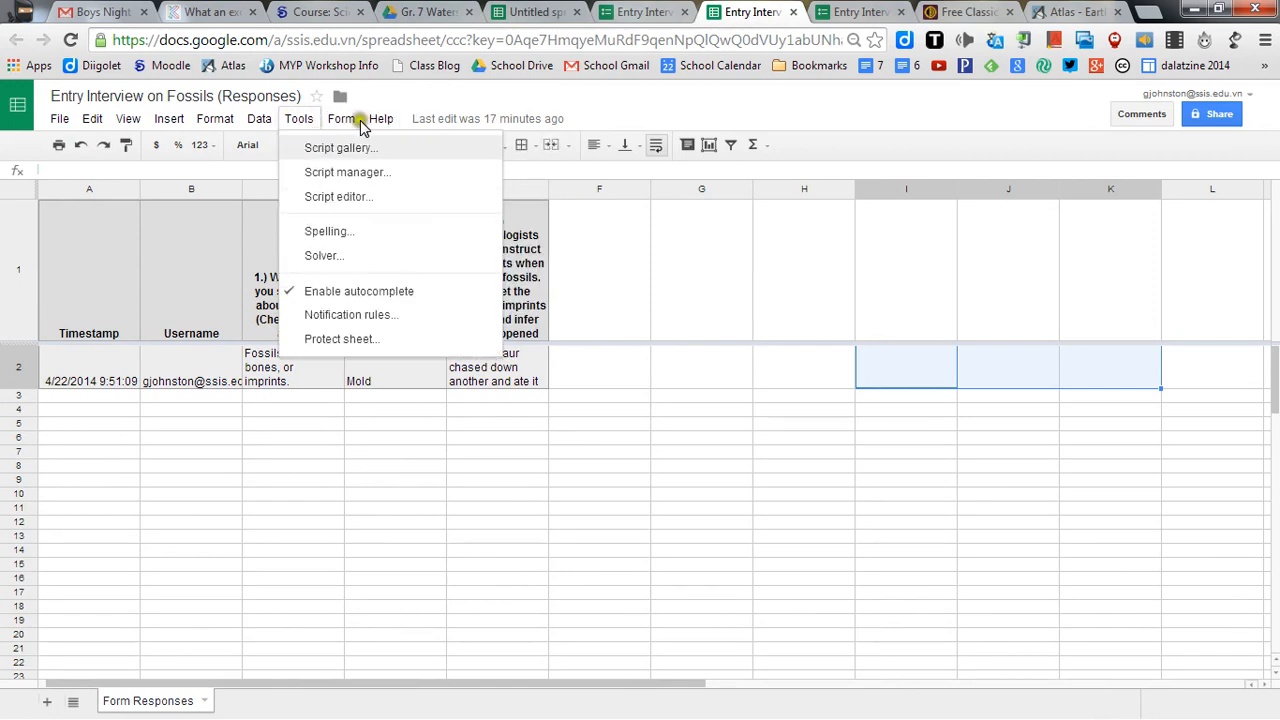
left_click(491, 100)
- Enter the column headers Question 1 in F1 and Question 2 in G1 of the response spreadsheet
left_click_drag(491, 363, 126, 366)
left_click(625, 316)
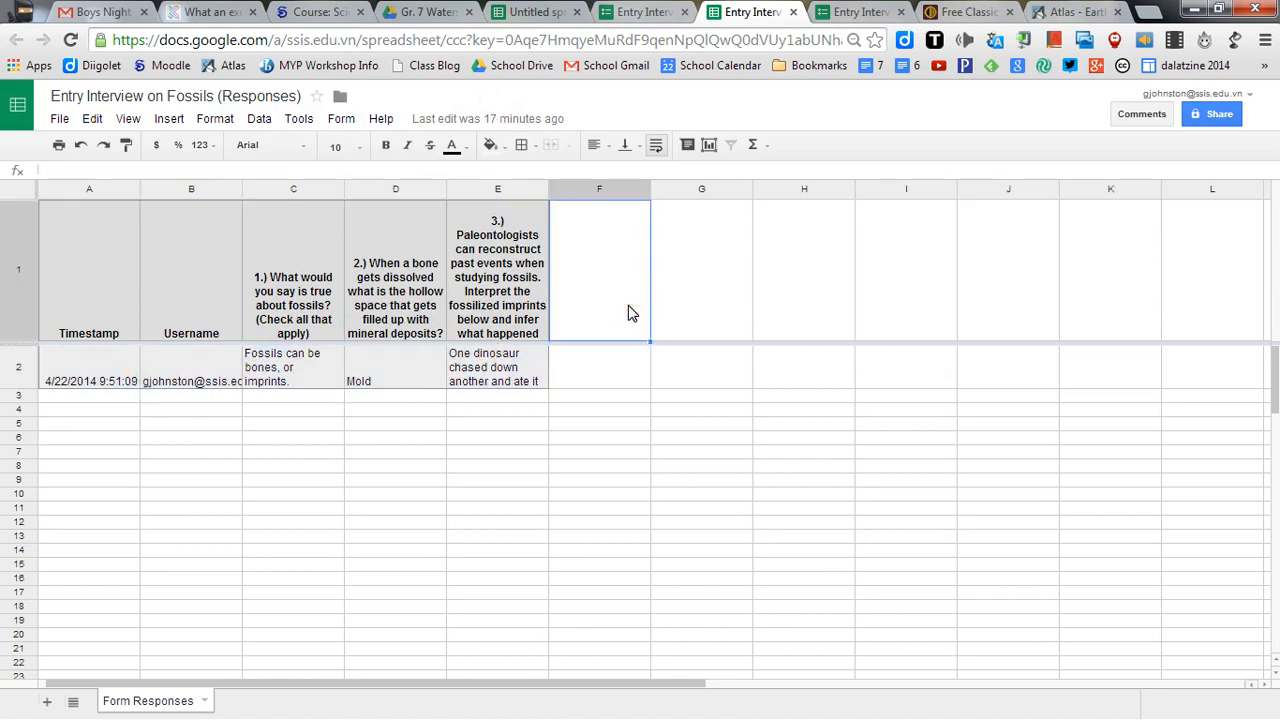
type("Question")
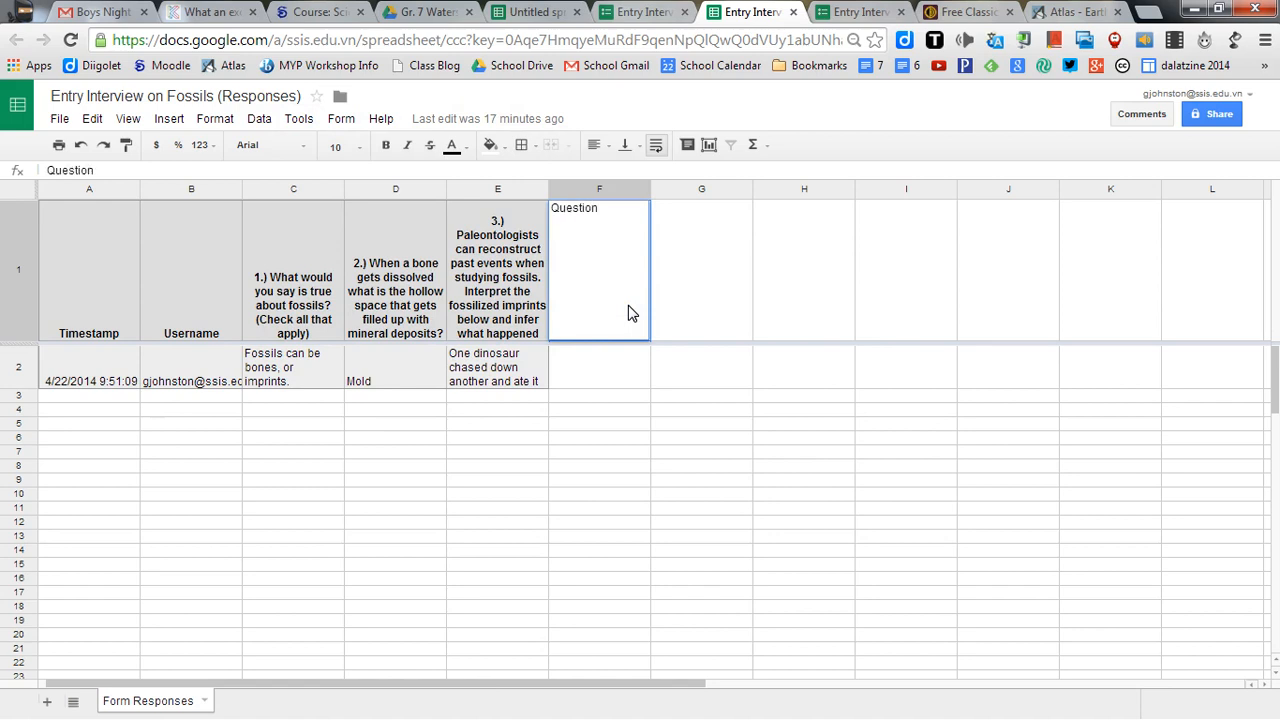
type(" 1")
key("Tab")
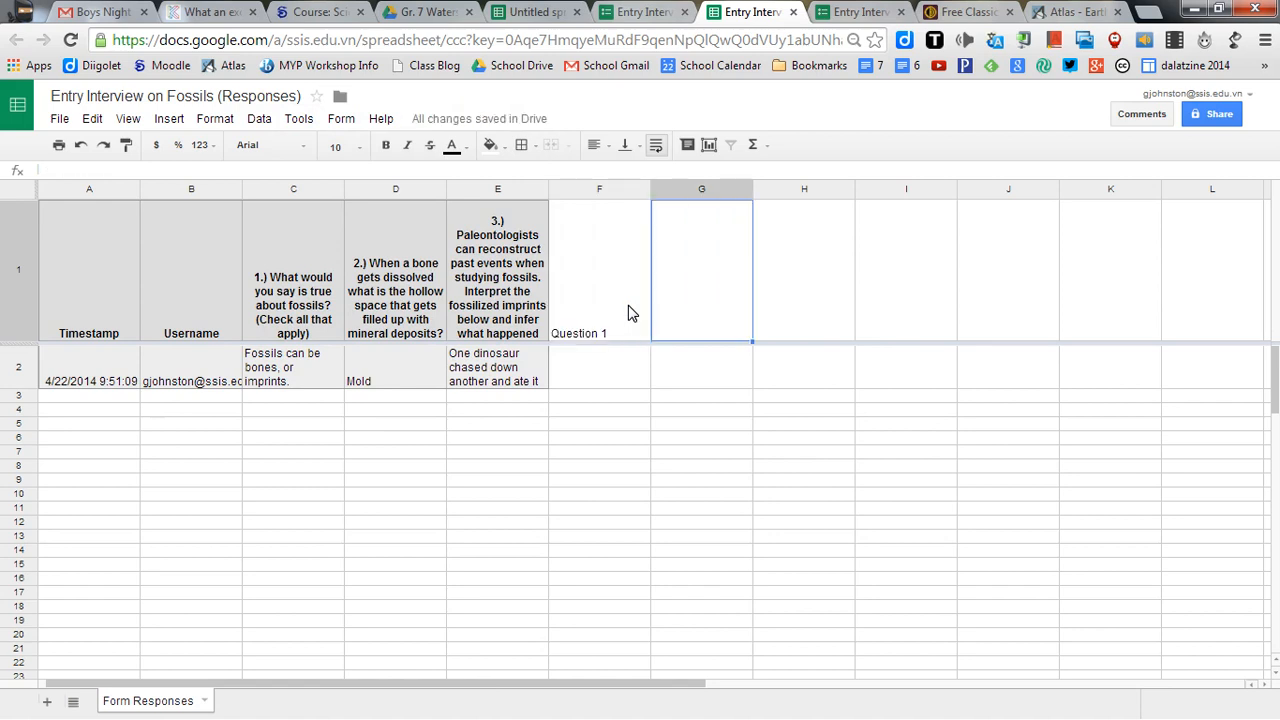
type("Question")
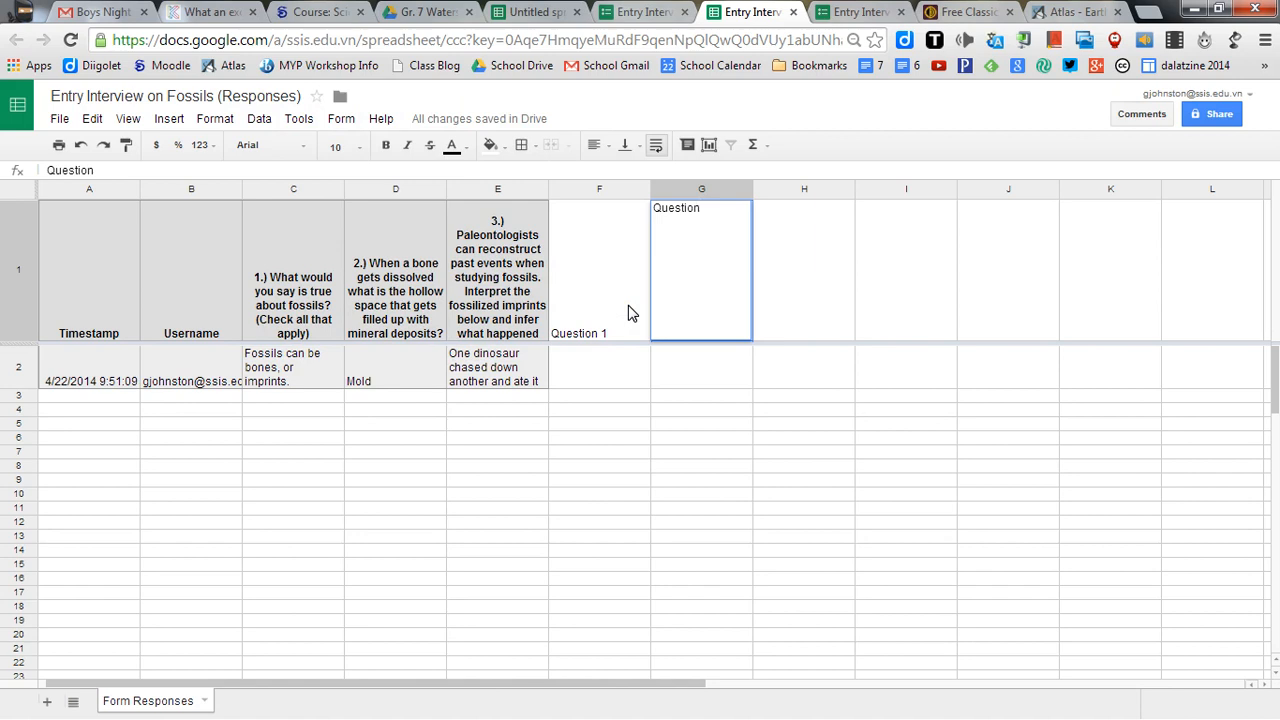
type(" 2")
key("Tab")
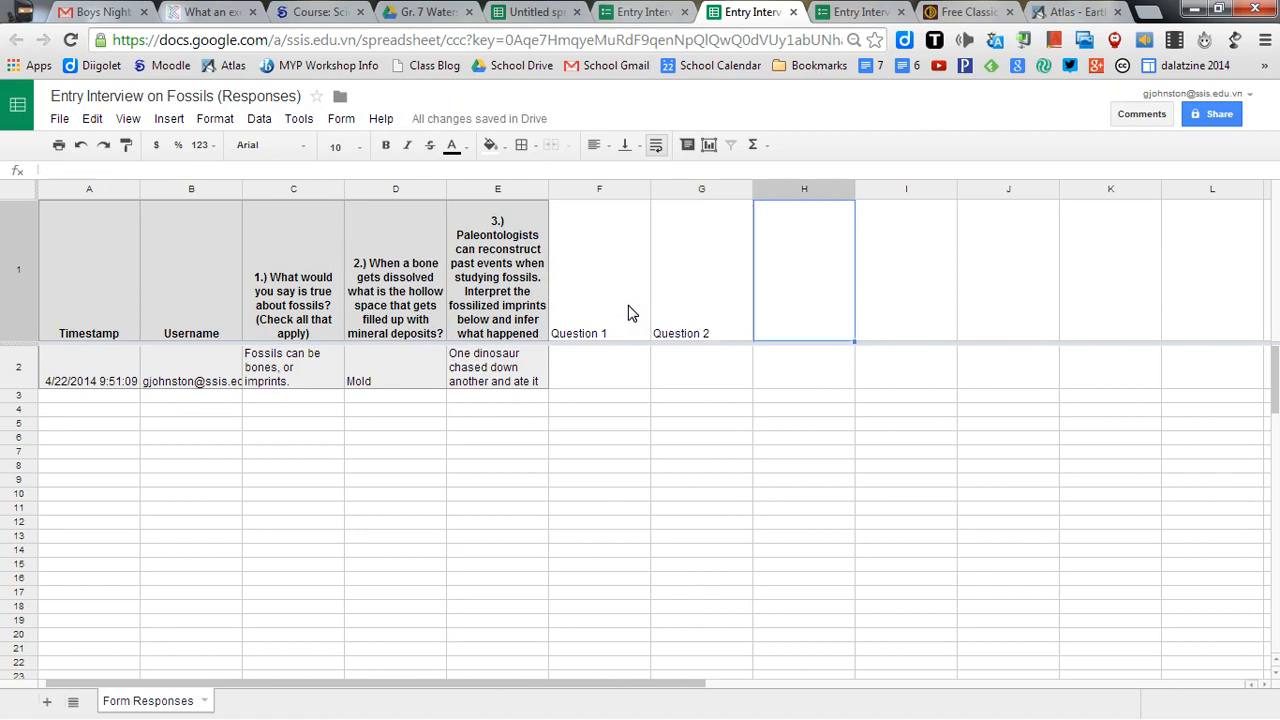
- Enter the column headers Question 3 in H1 and Total in I1
type("Qusetion")
key("BackSpace")
key("BackSpace")
key("BackSpace")
key("BackSpace")
key("BackSpace")
key("BackSpace")
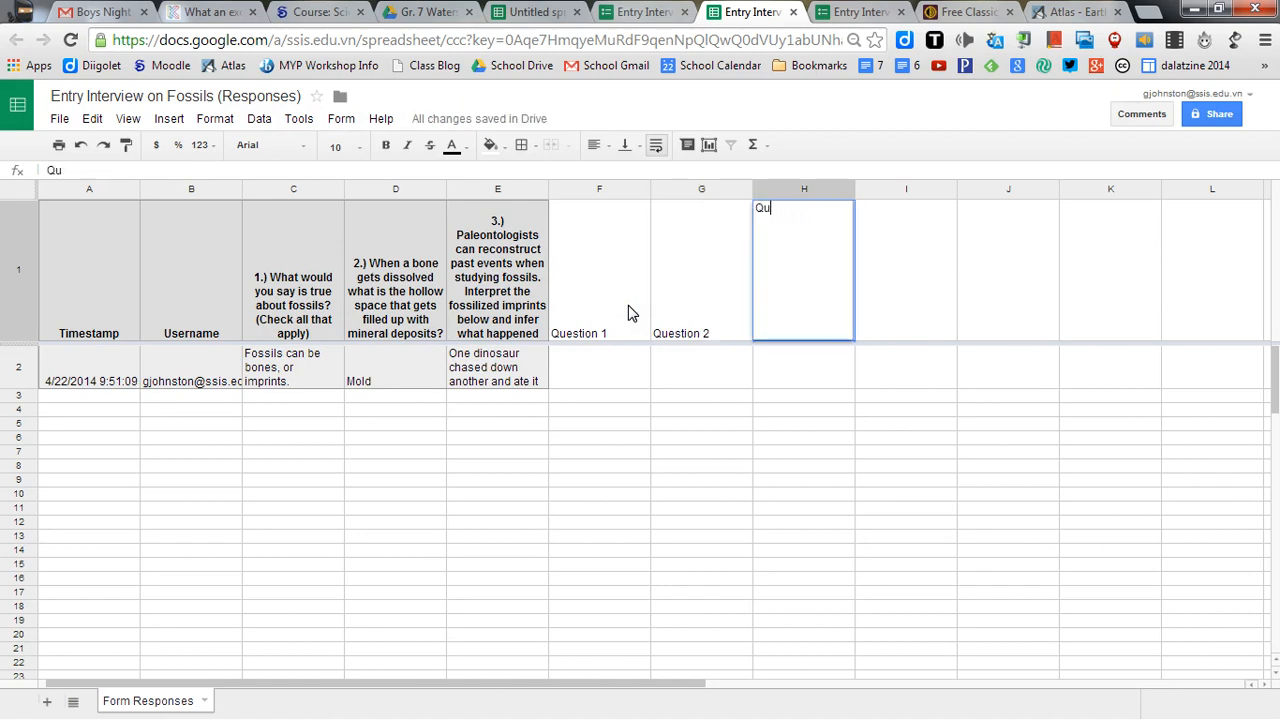
type("estion 3")
key("Return")
key("Tab")
key("Up")
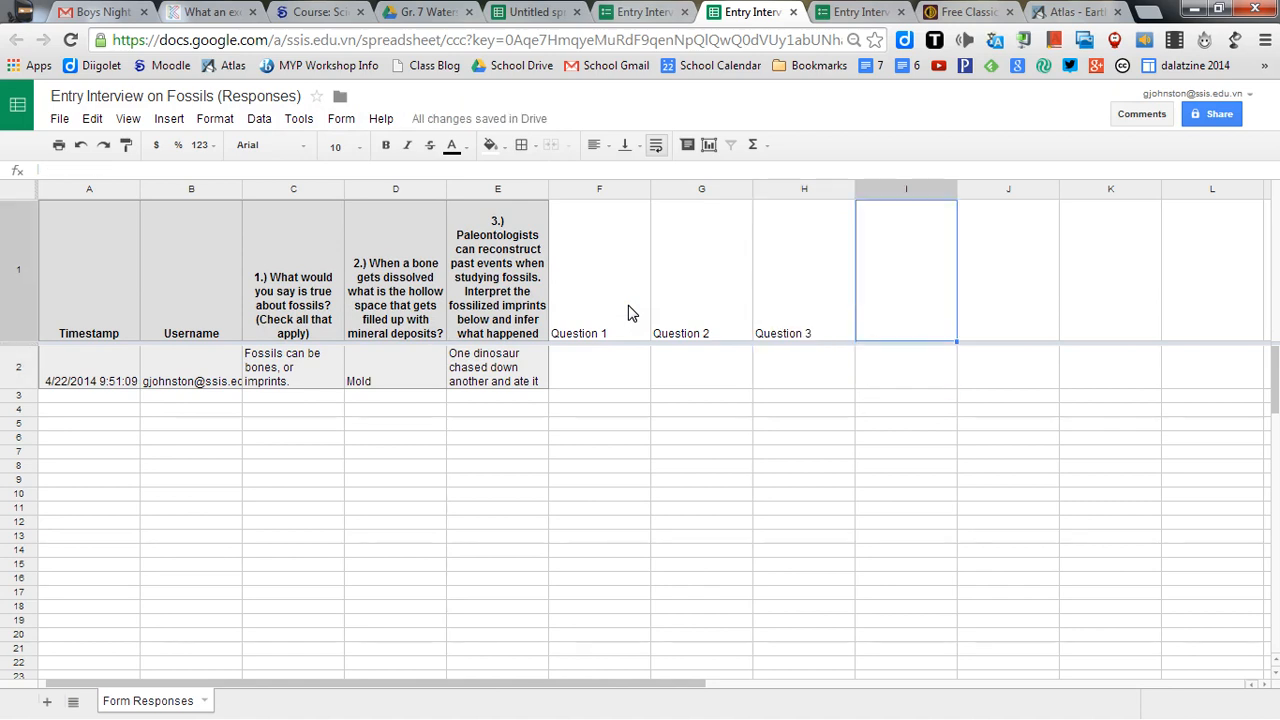
type("Total")
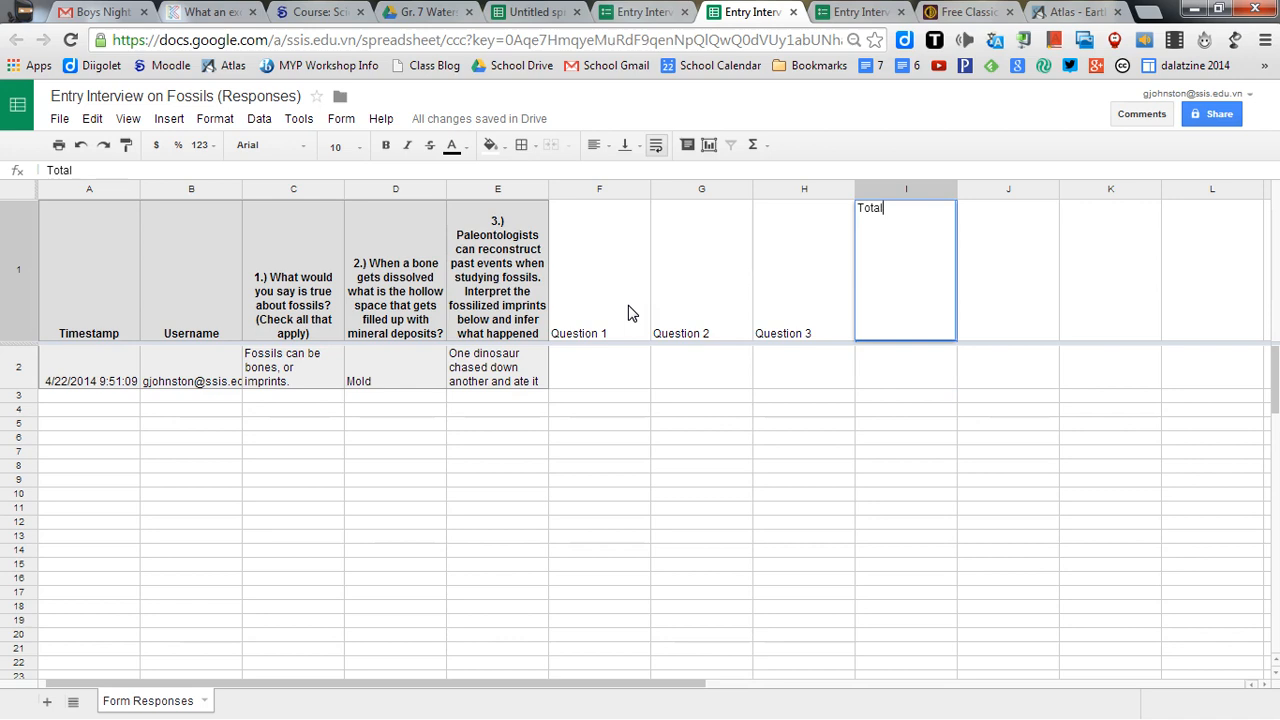
key("Return")
key("Up")
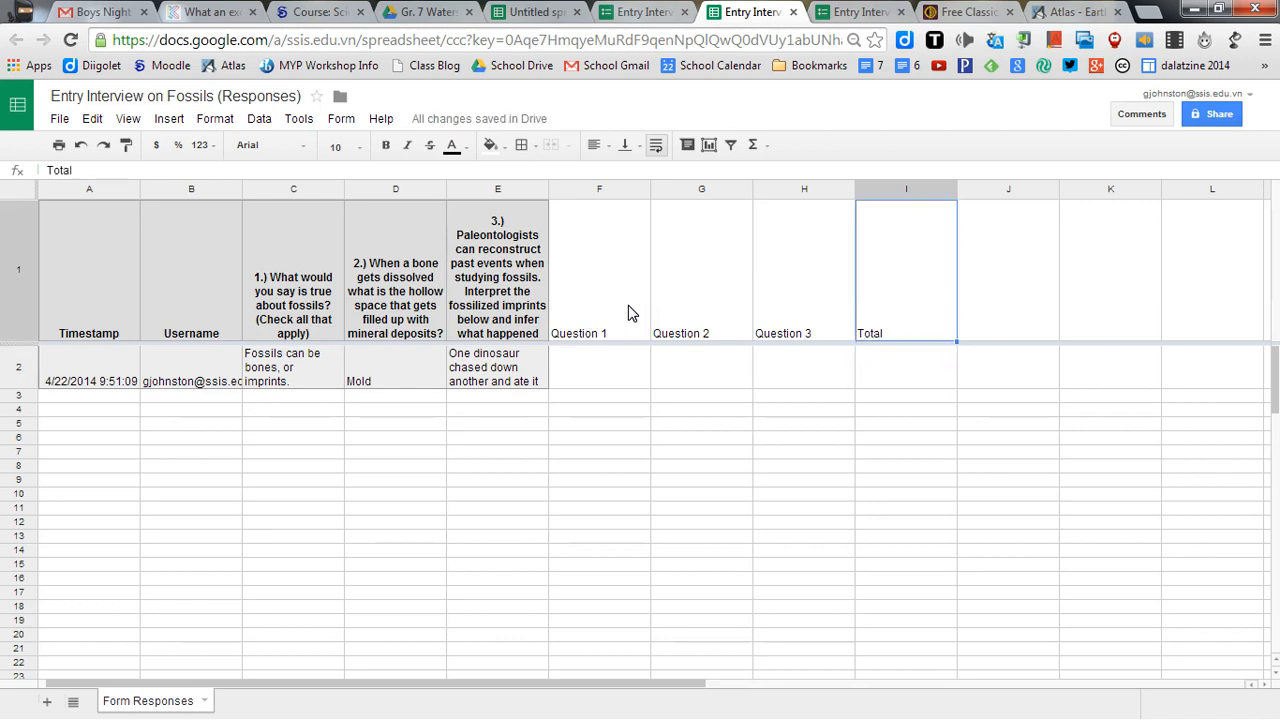
- Enter the column header Question 1 Response in J1
key("Tab")
type("Questi")
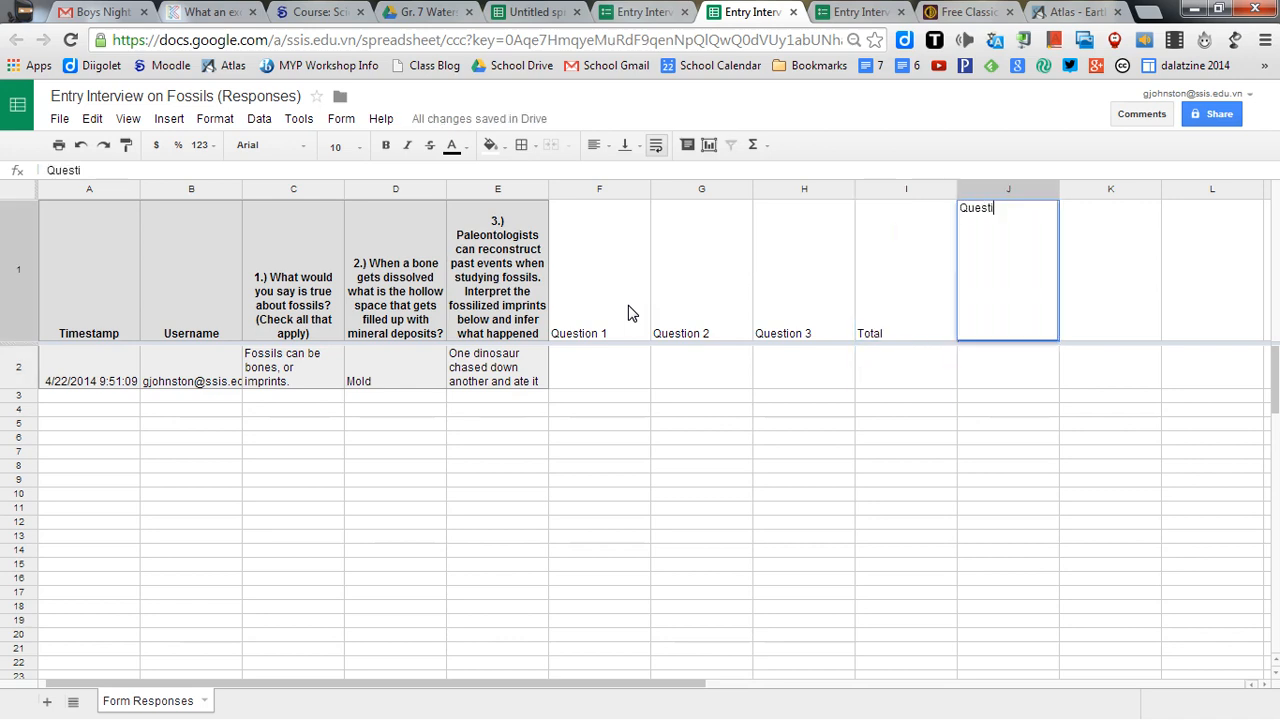
type("on 1 Response")
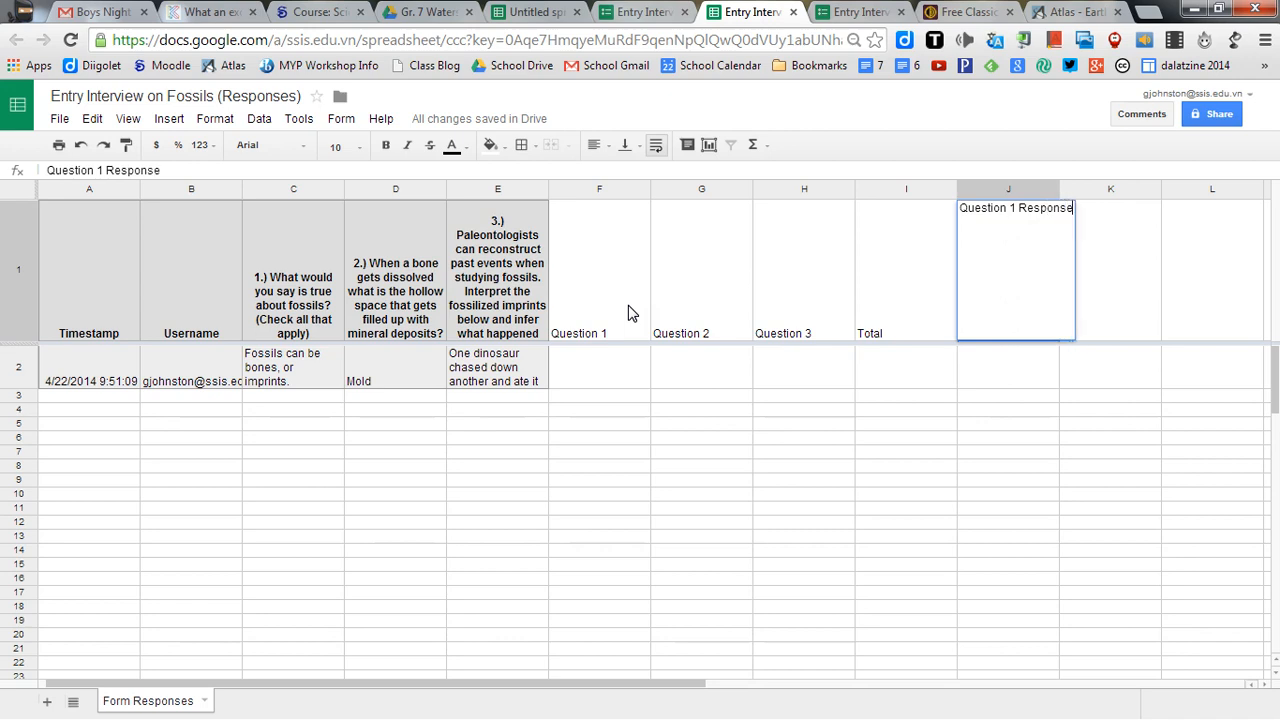
key("Return")
key("Up")
key("Tab")
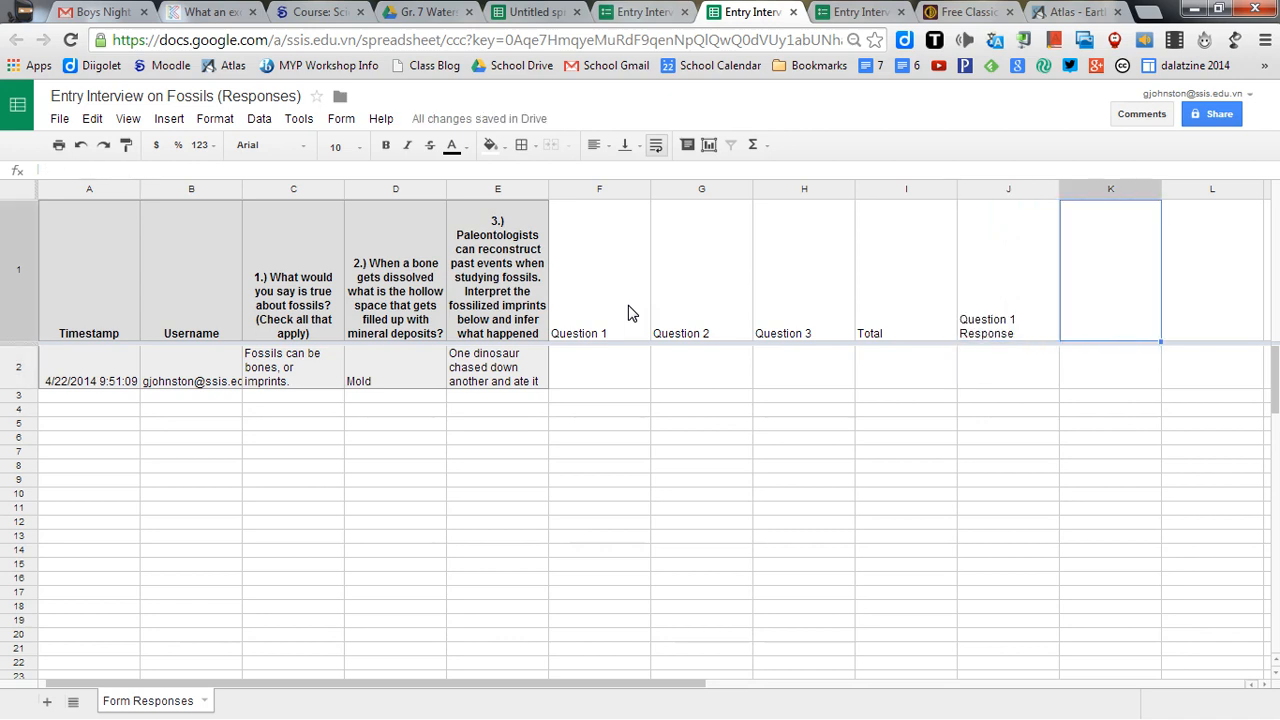
- Enter the column headers Question 2 Response in K1 and Question 3 Response in L1
type("Question")
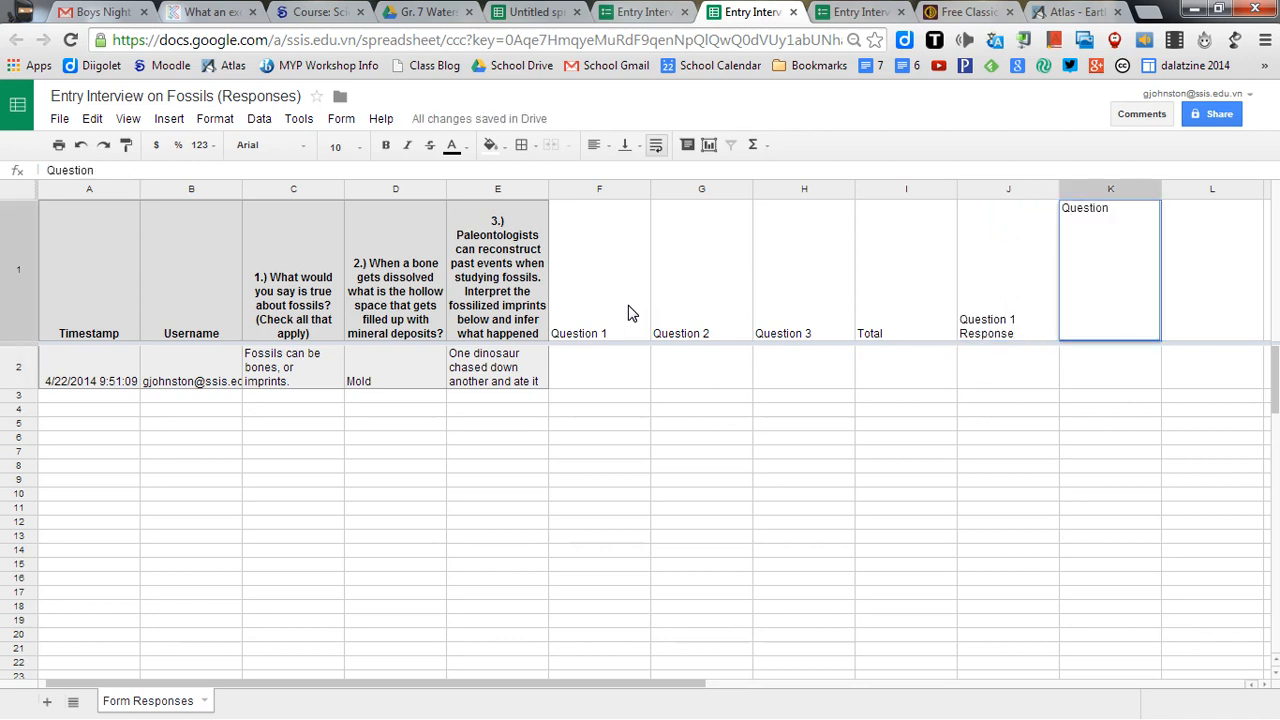
type(" 2 Respon")
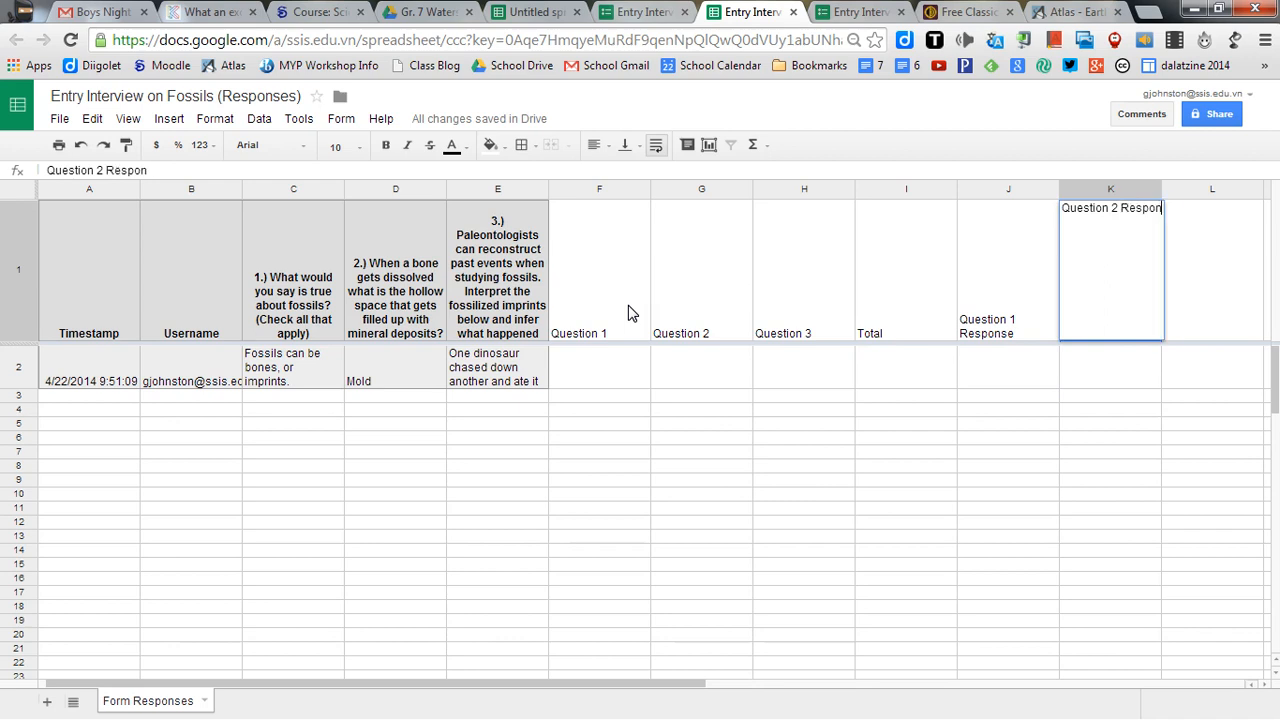
type("se")
key("Return")
key("Up")
key("Tab")
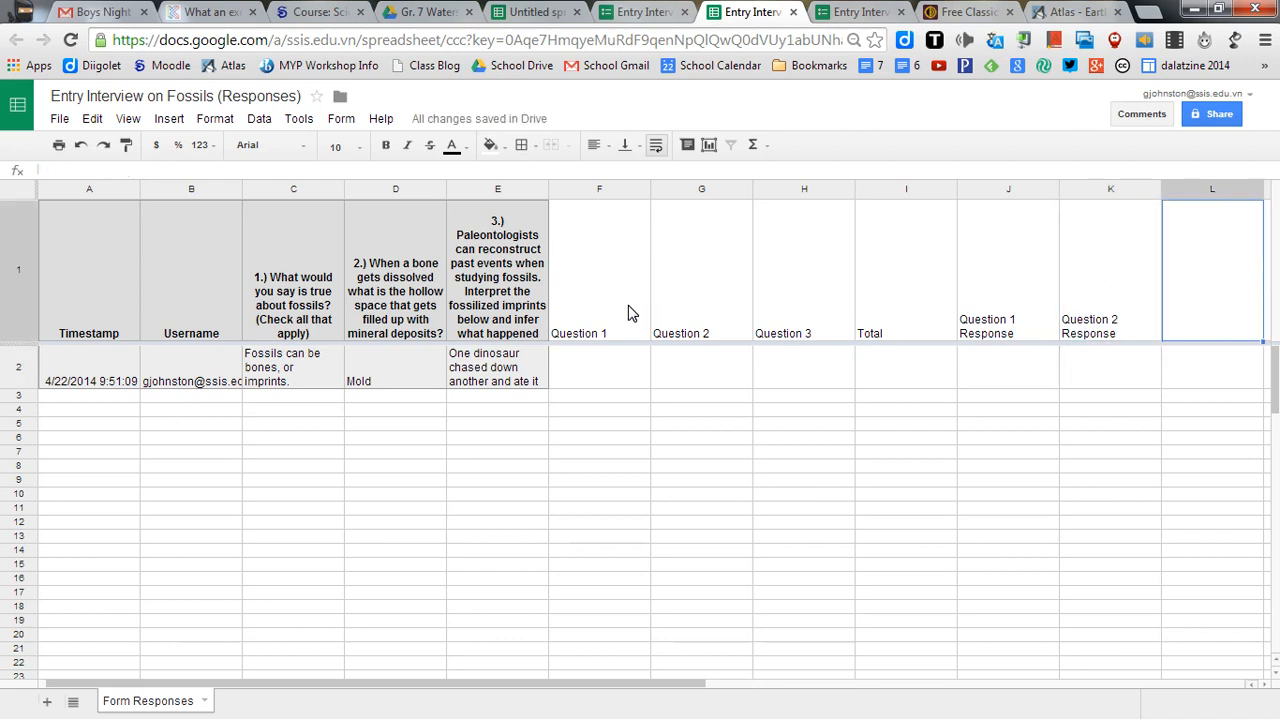
type("Question 3")
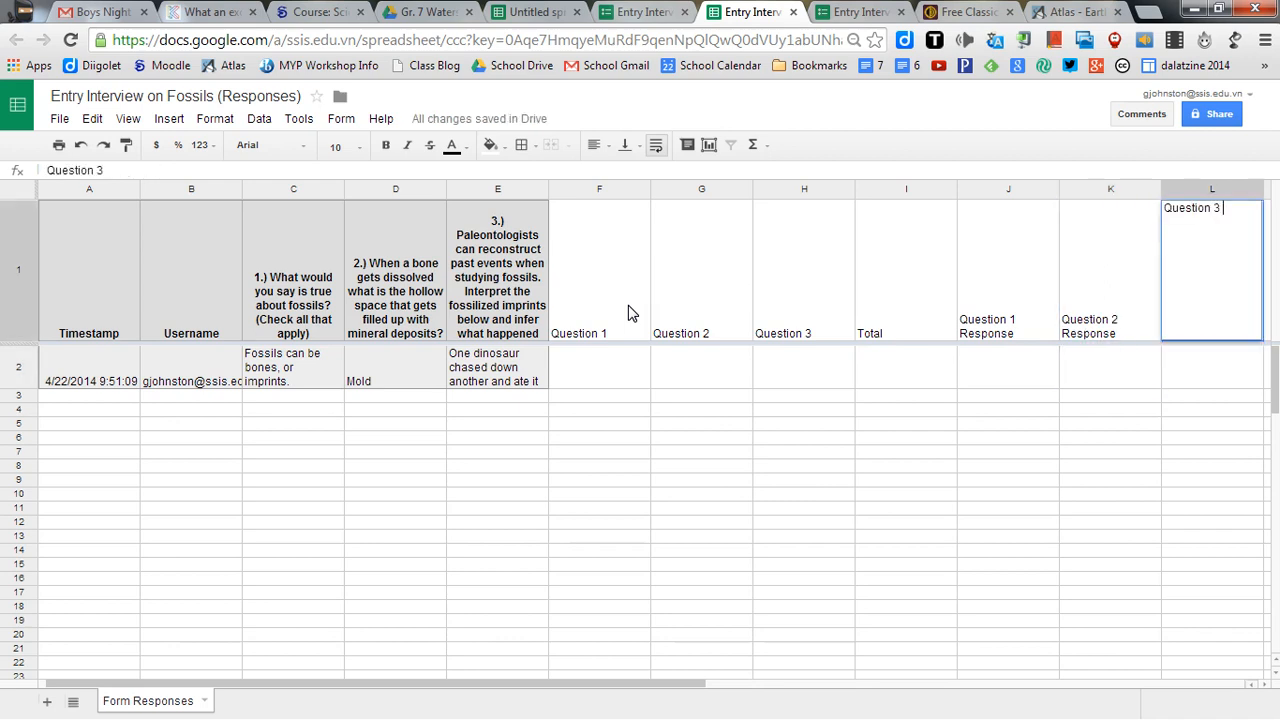
type(" Response")
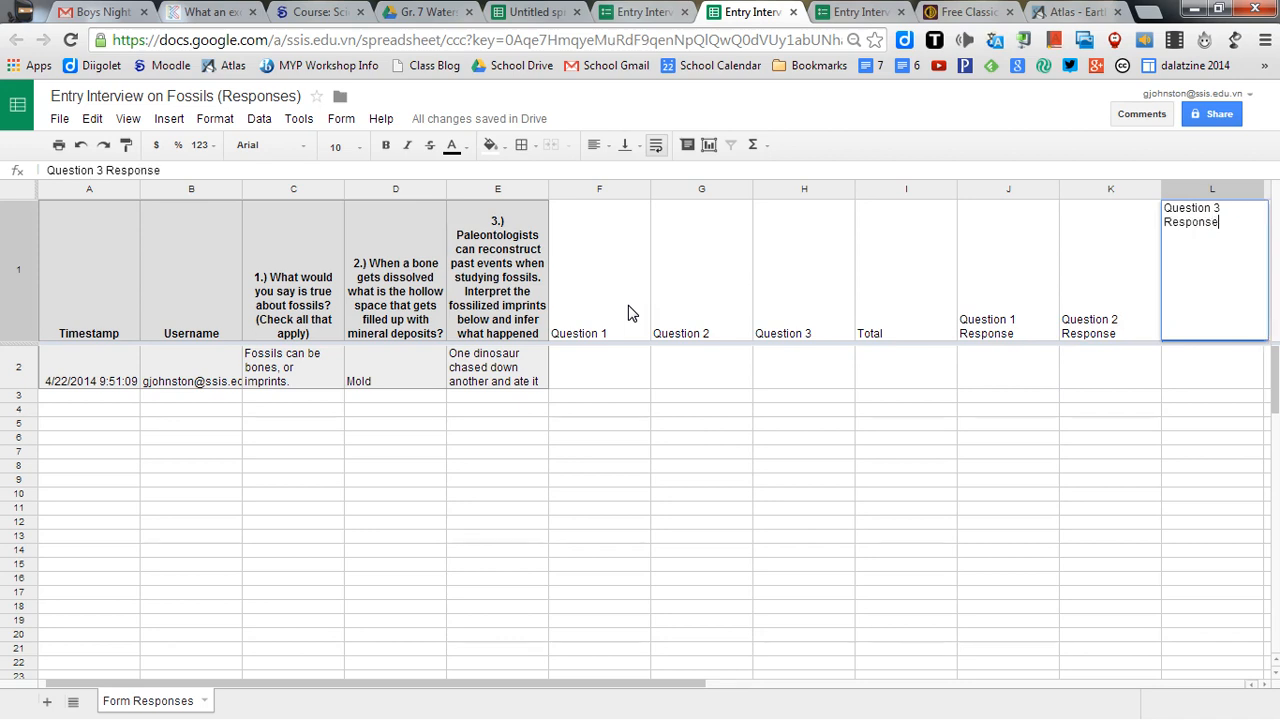
key("Return")
- Examine the submitted username and answers in row 2, including the response to the first question in C2
left_click(626, 358)
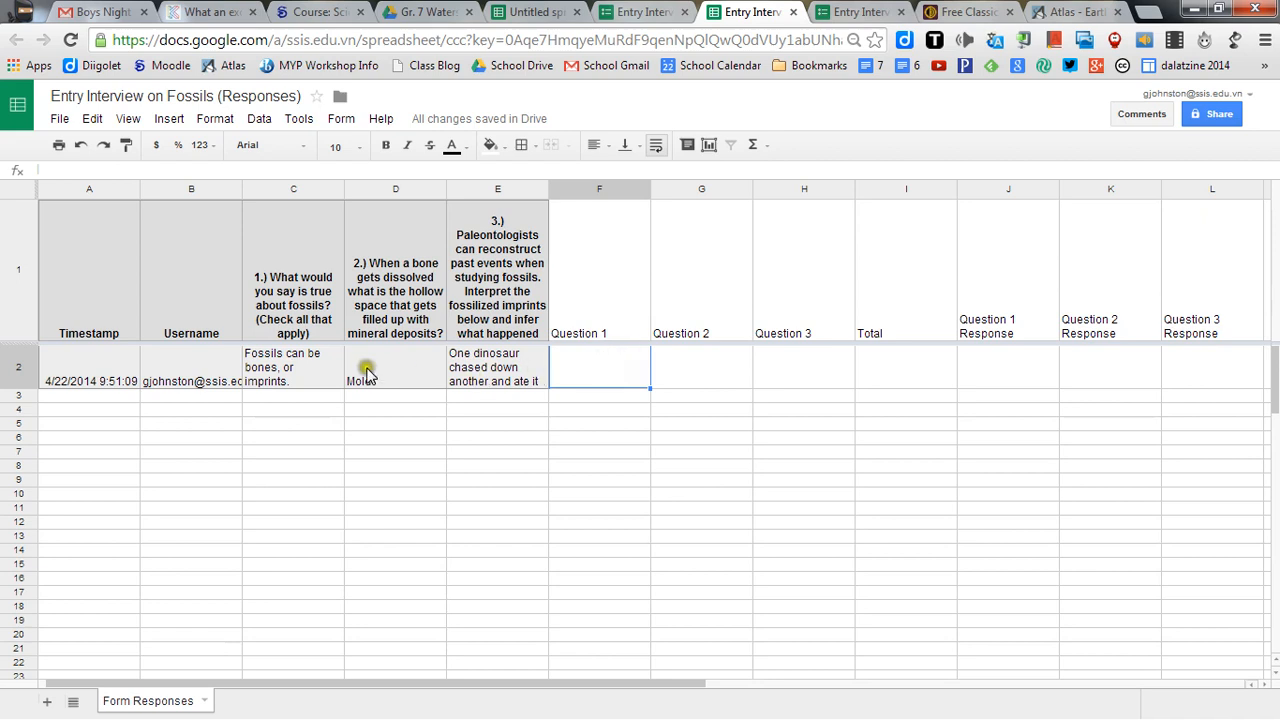
left_click_drag(155, 365, 495, 377)
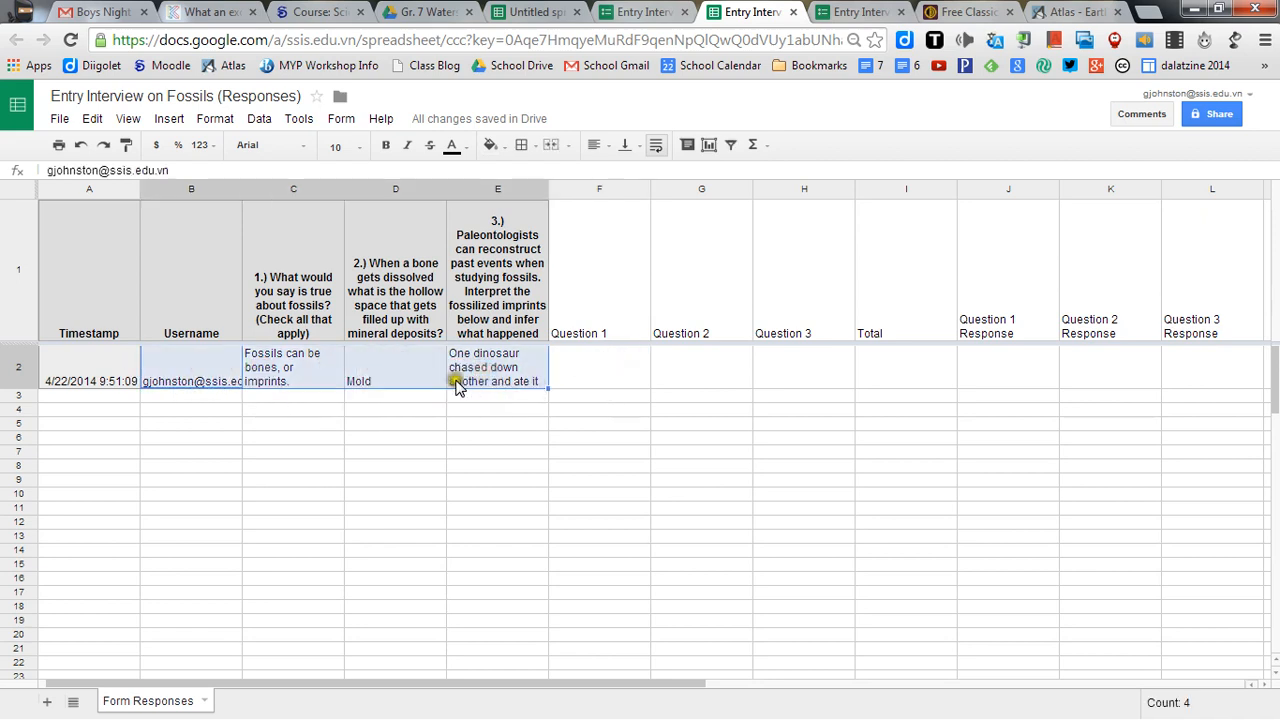
left_click(306, 369)
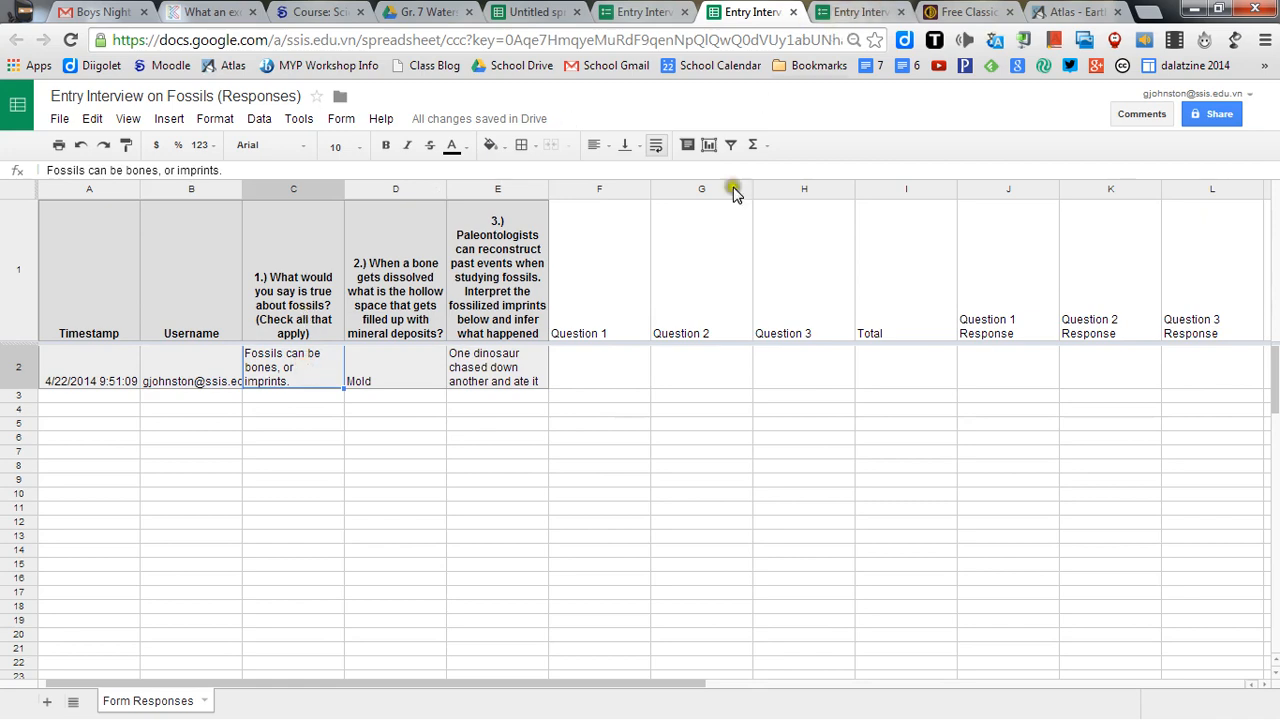
left_click(1222, 10)
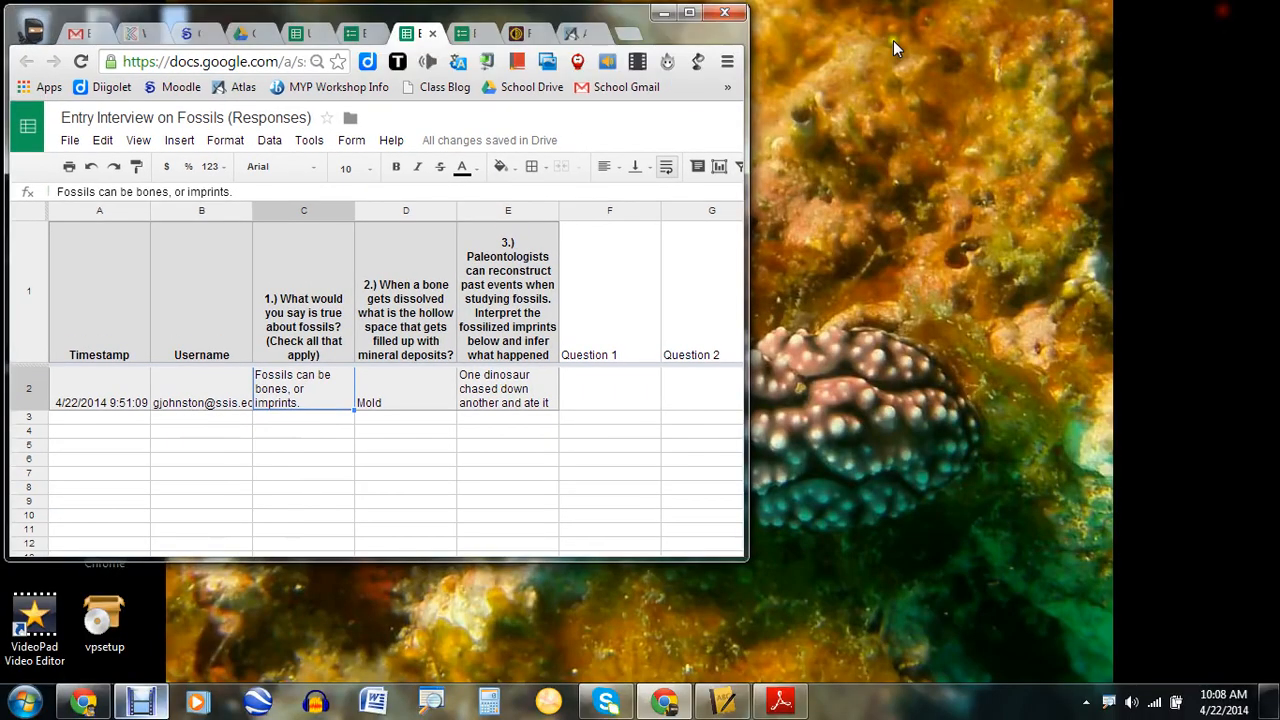
left_click_drag(615, 21, 758, 30)
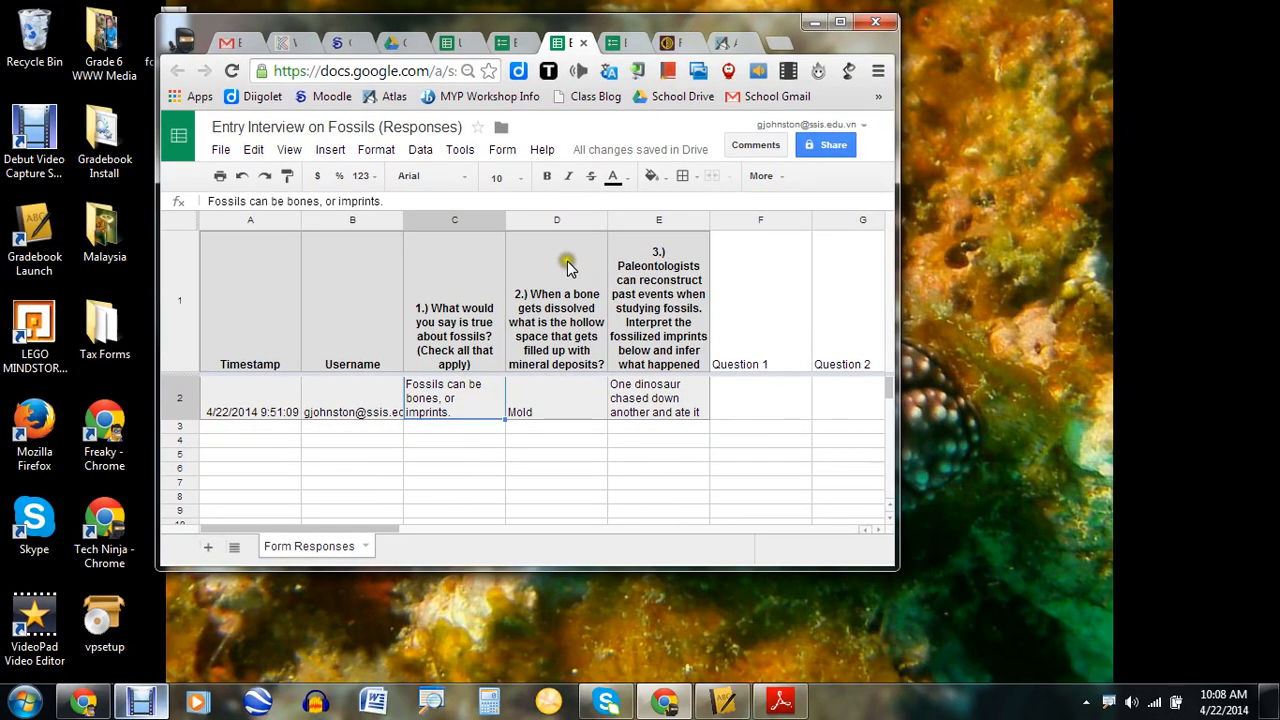
left_click(840, 21)
- Enter the Question 1 scoring formula =if(C2=C$2, 1,0) in F2
left_click(610, 370)
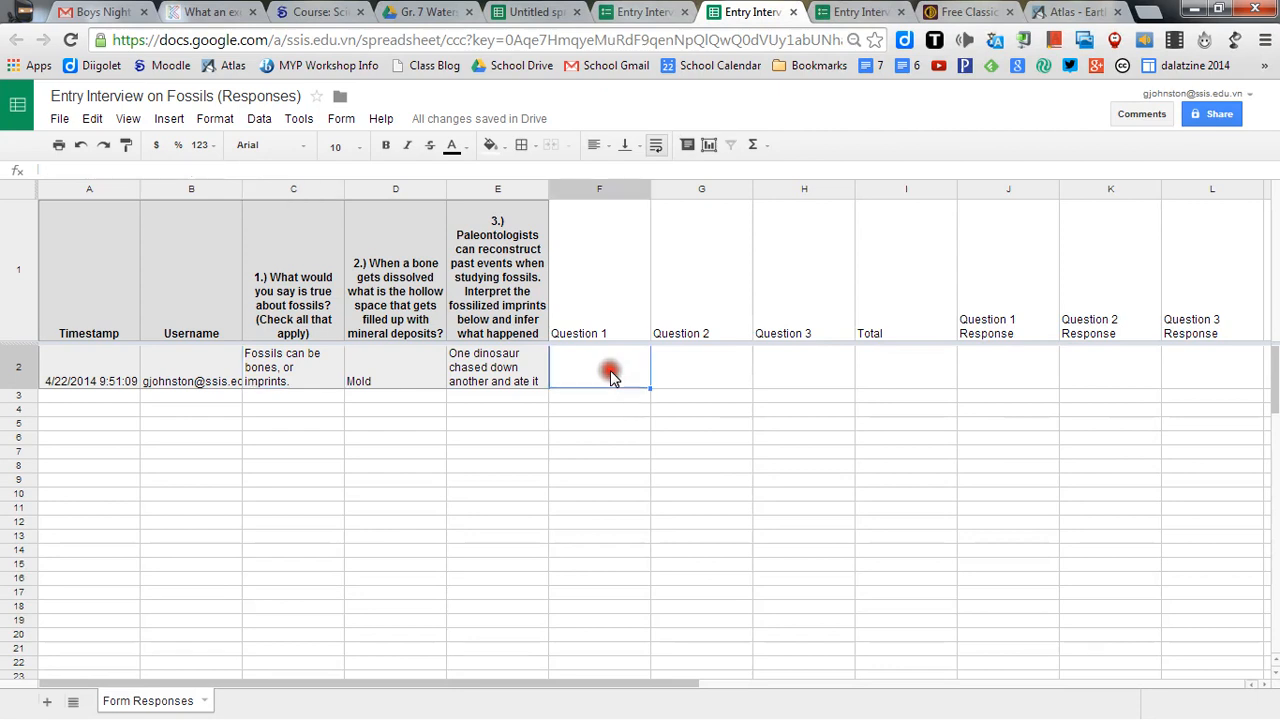
type("=if")
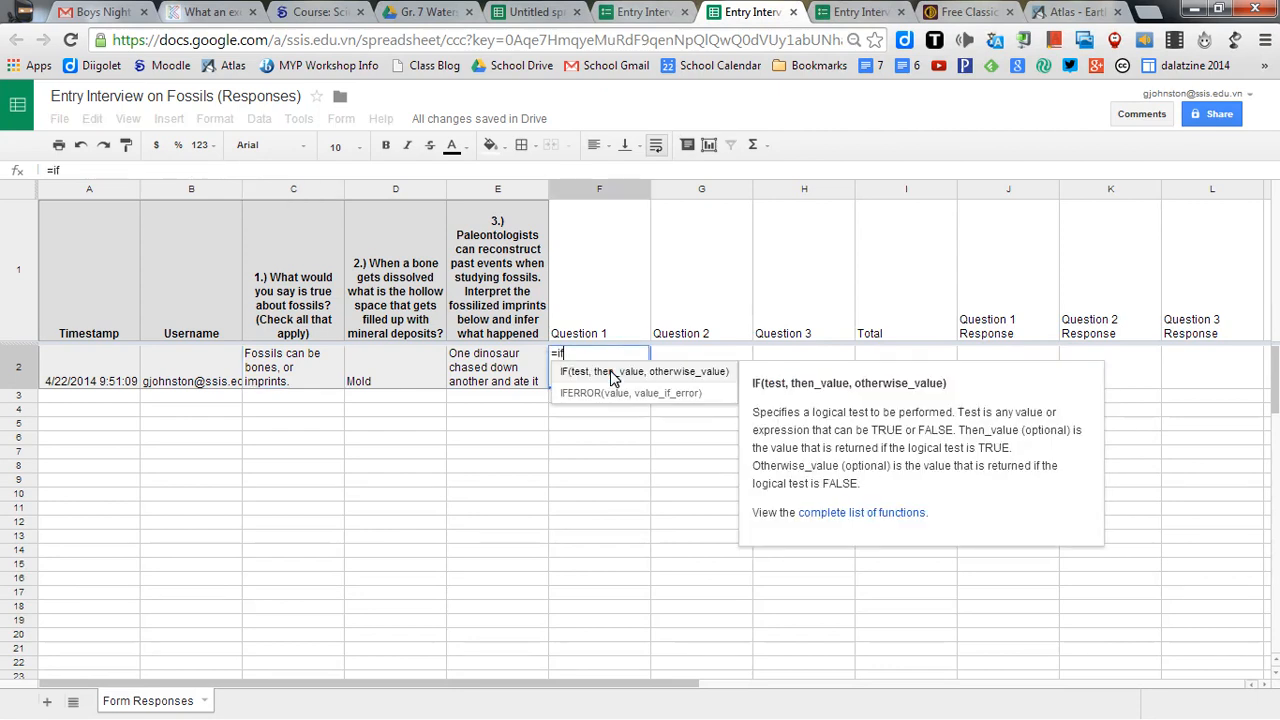
type("(C")
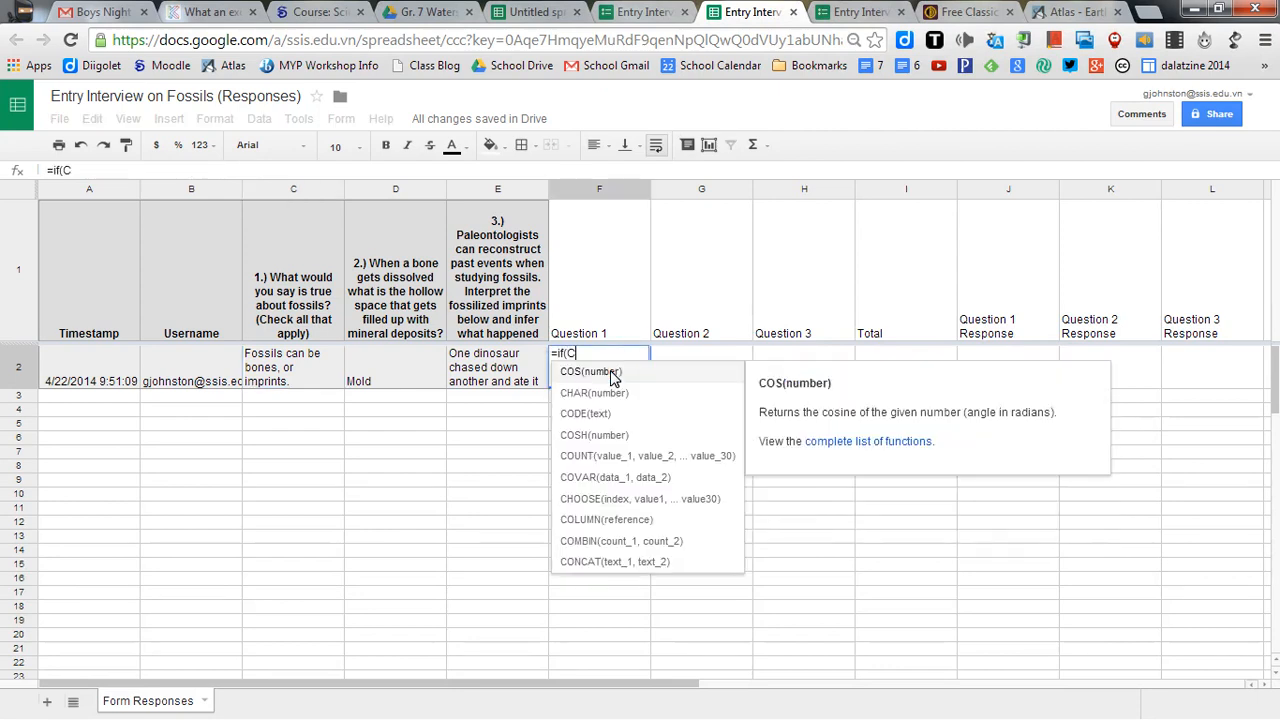
type("2")
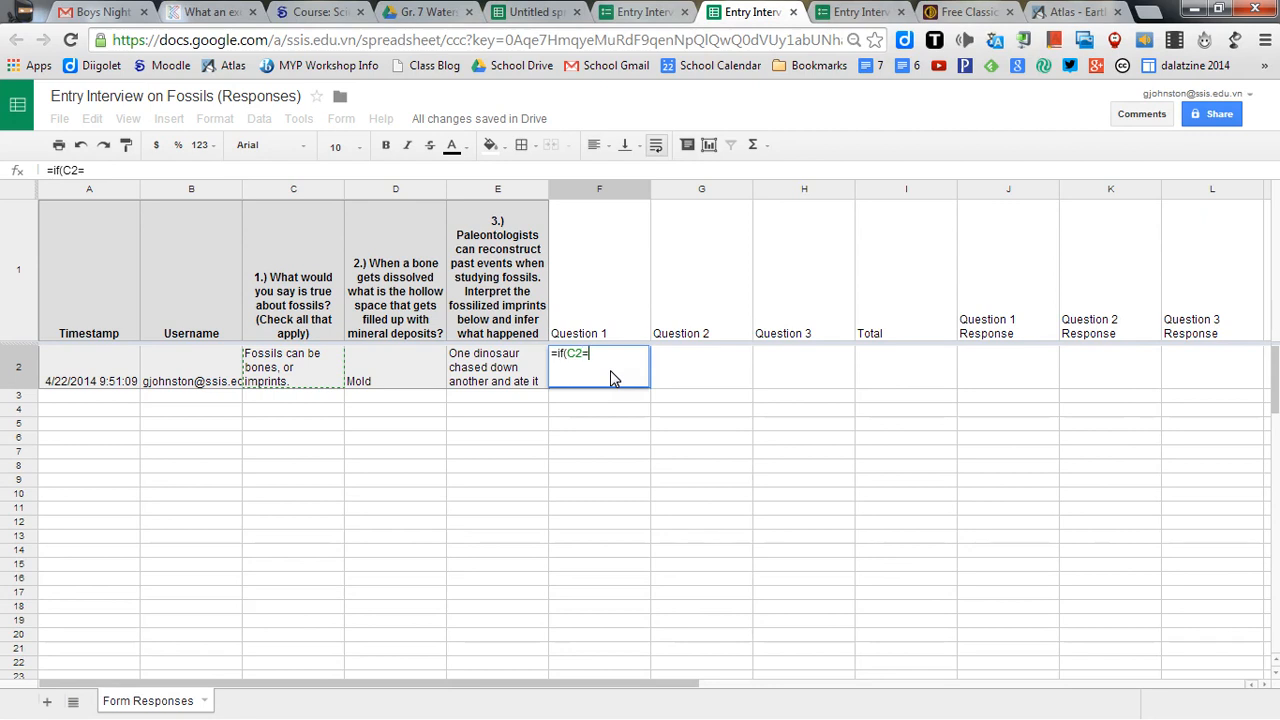
type("=C$2")
key("BackSpace")
type("0")
- Enter the Question 2 scoring formula =if(D2=D$2,1,0) in G2
left_click(695, 362)
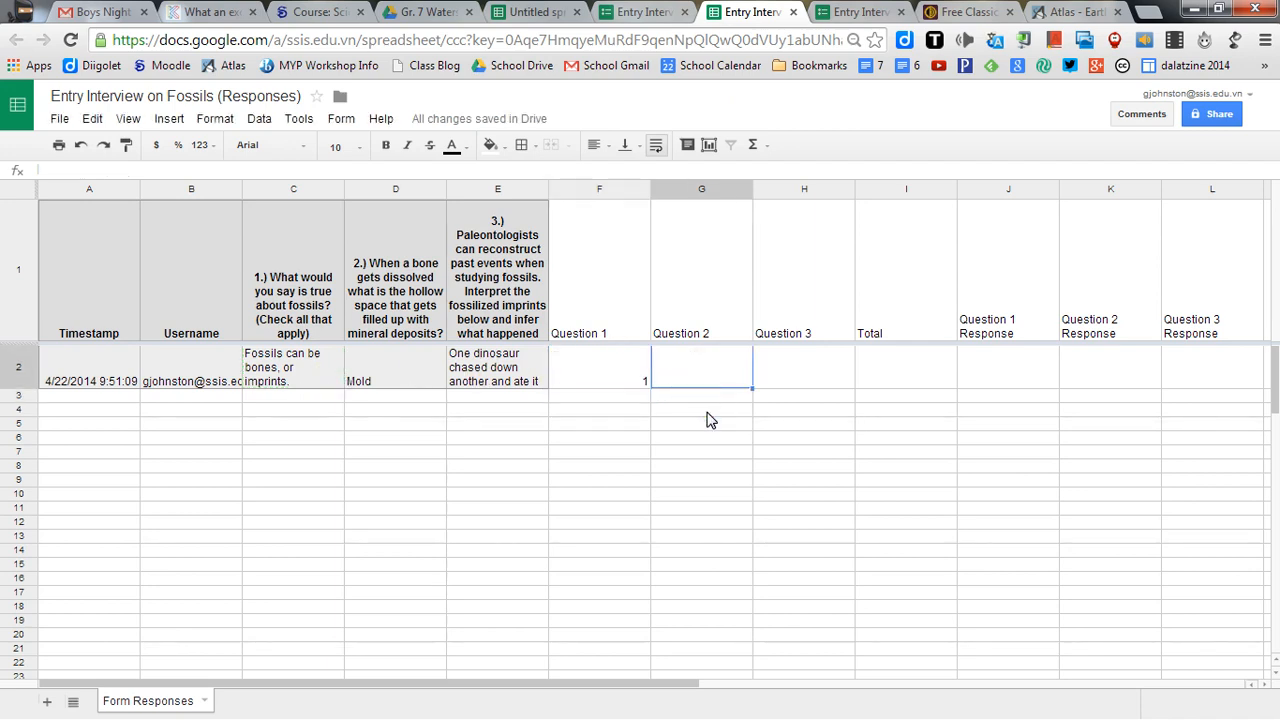
type("=if")
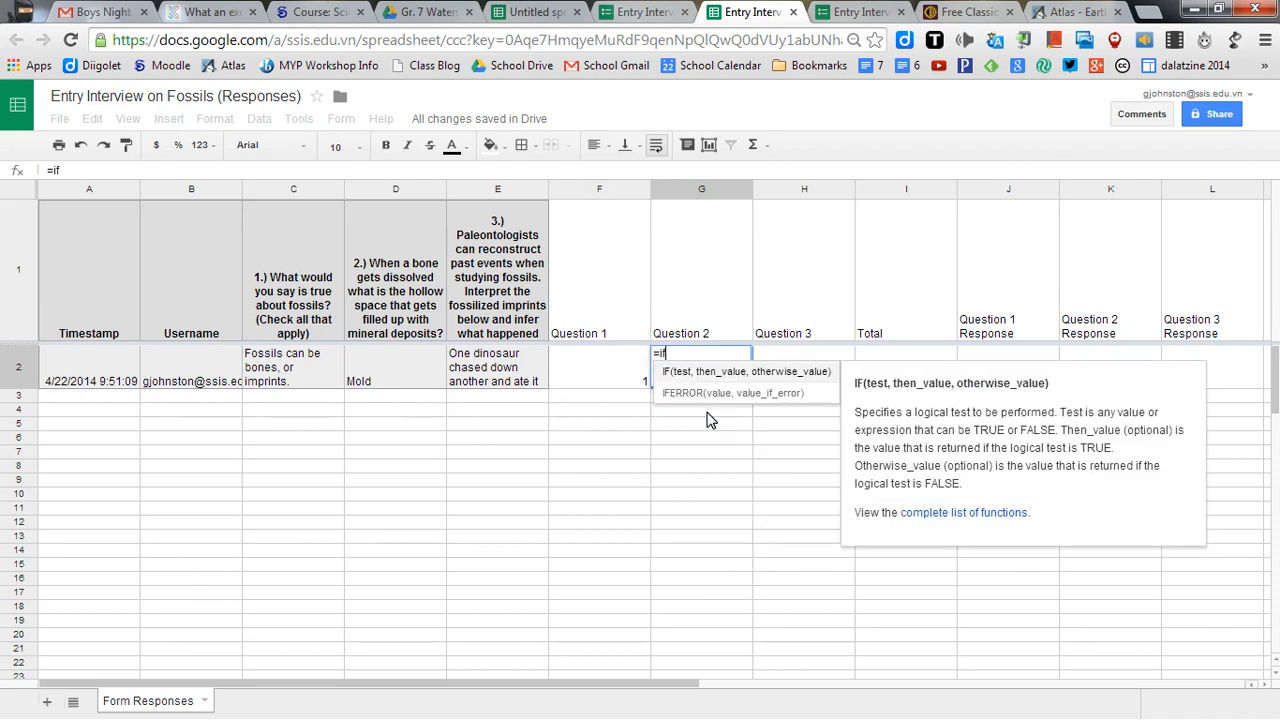
type("(")
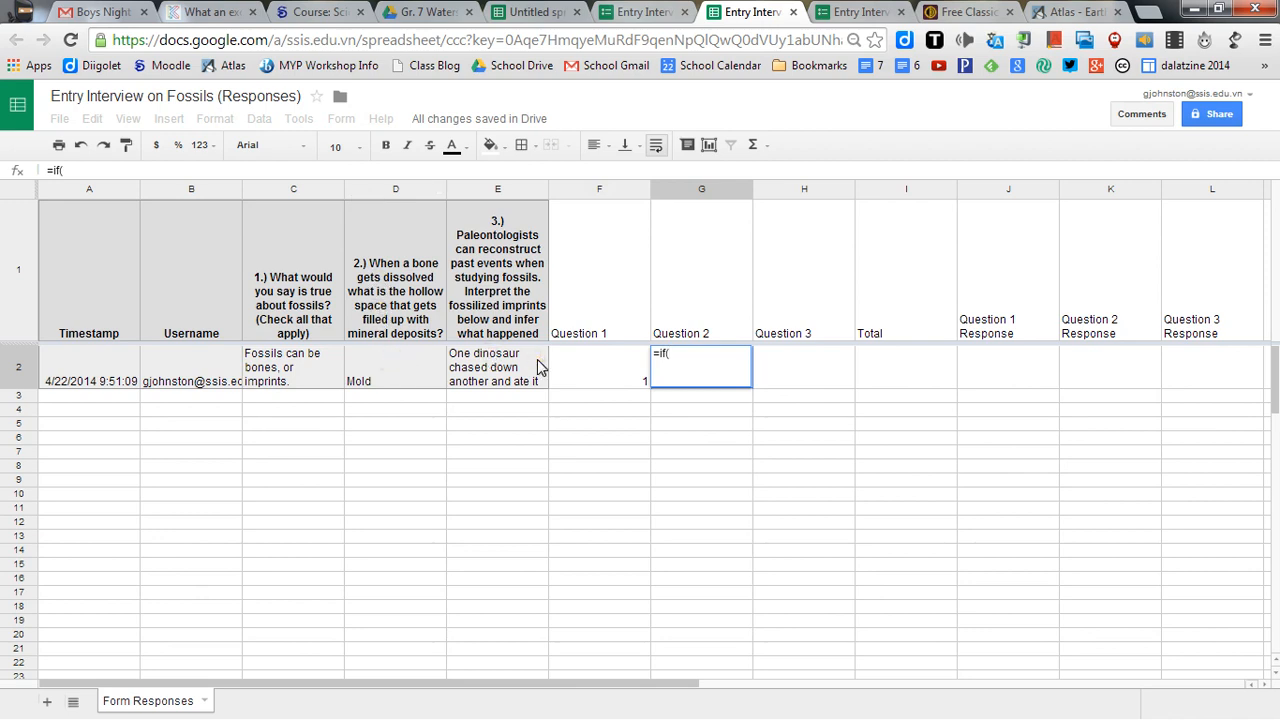
type("D2=D")
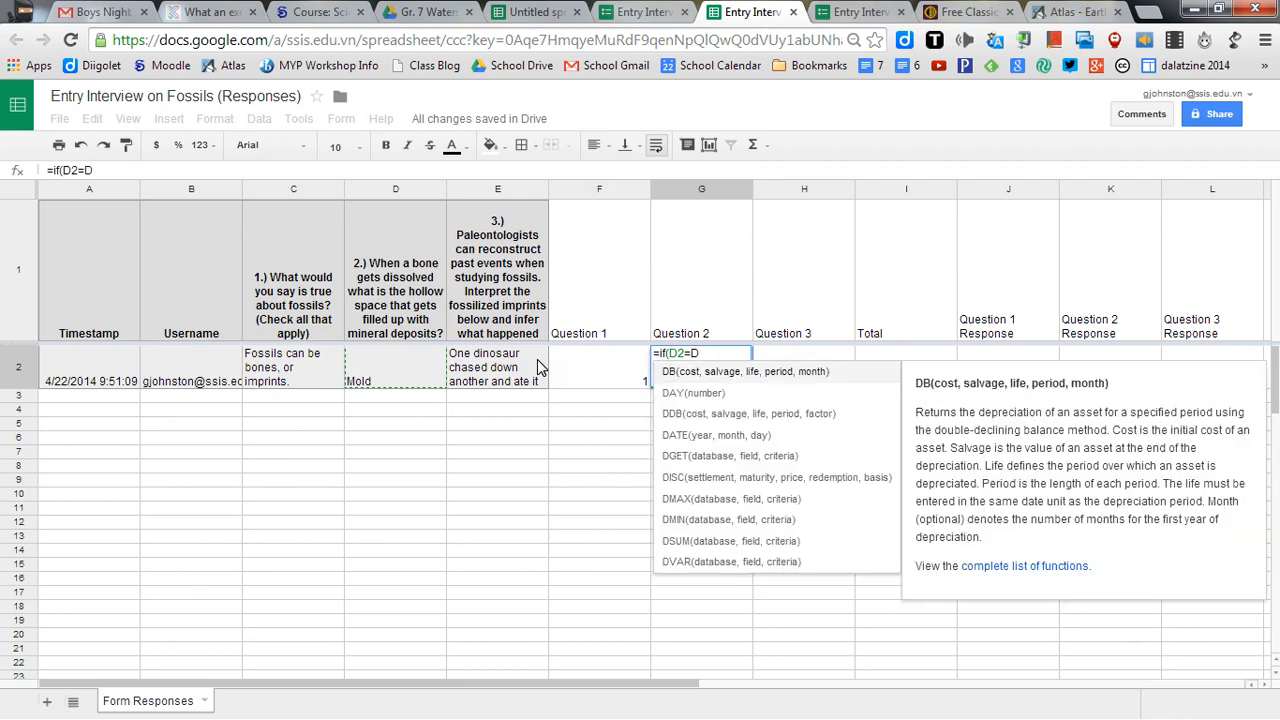
type("$2")
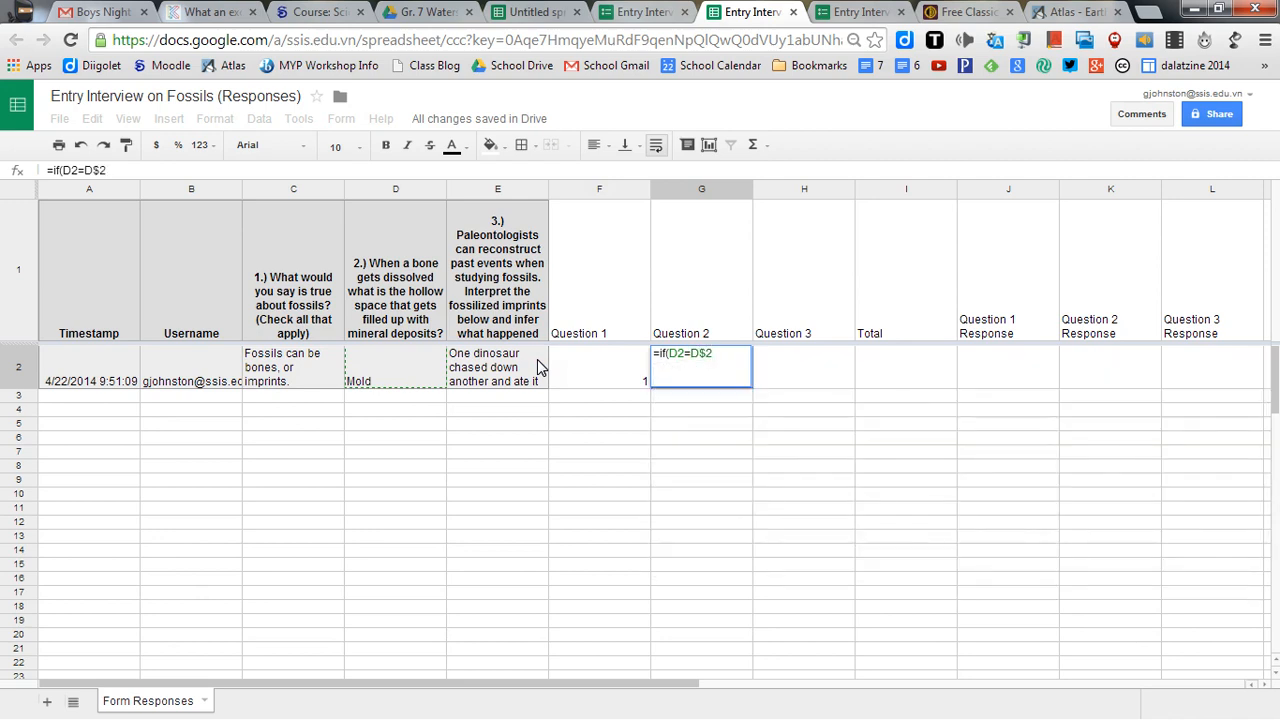
type(",1,0)")
key("Return")
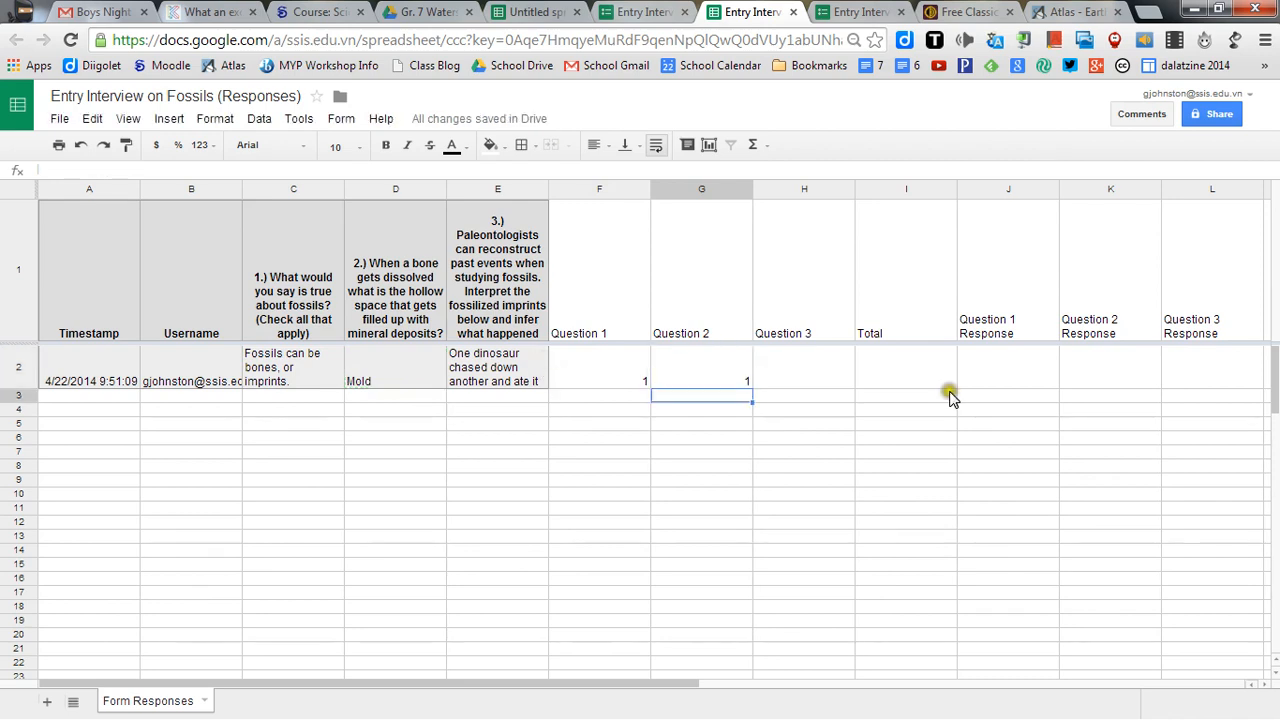
- Enter the Question 3 scoring formula =if(E2=E$2,1,0) in H2
left_click(812, 377)
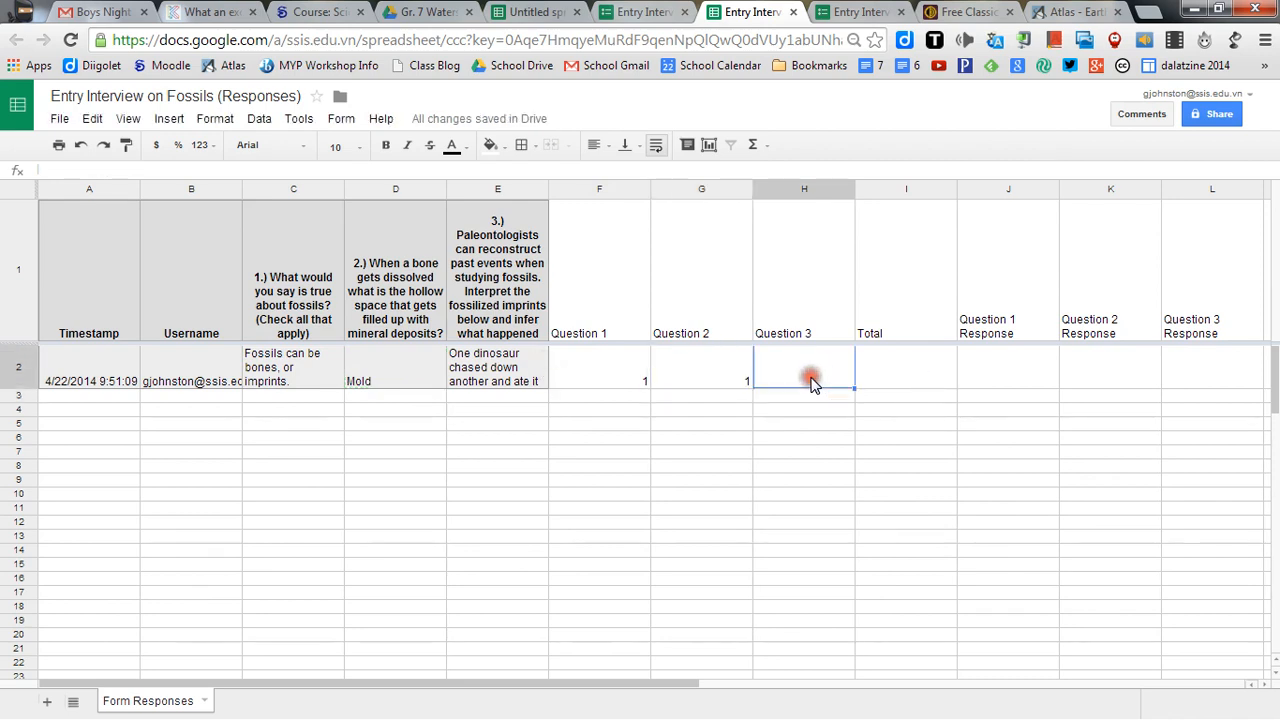
left_click(486, 381)
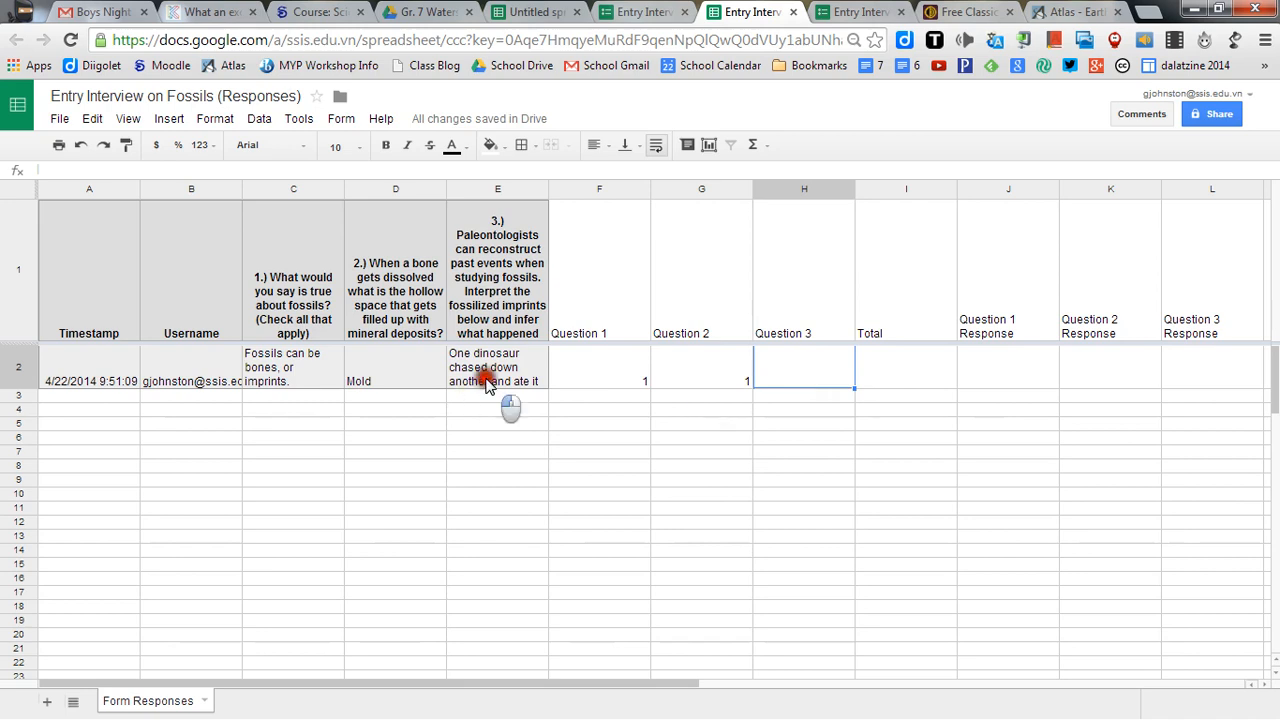
left_click(797, 384)
type("=")
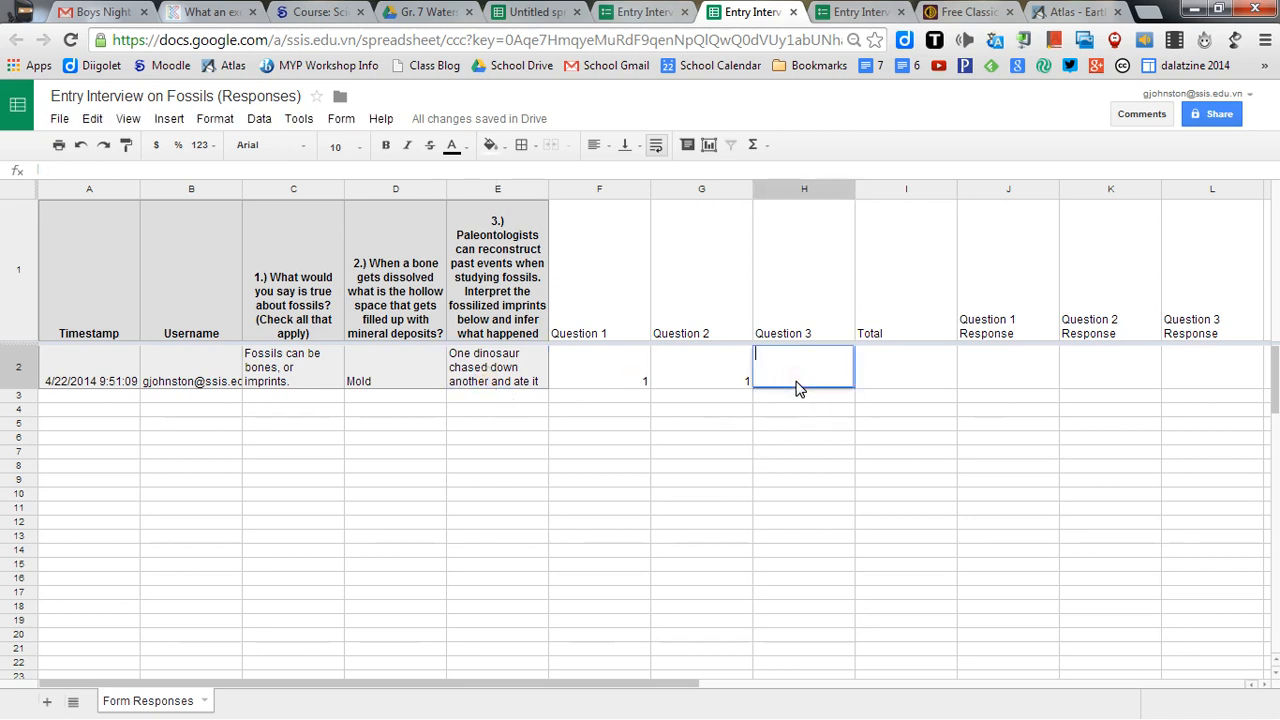
type("if")
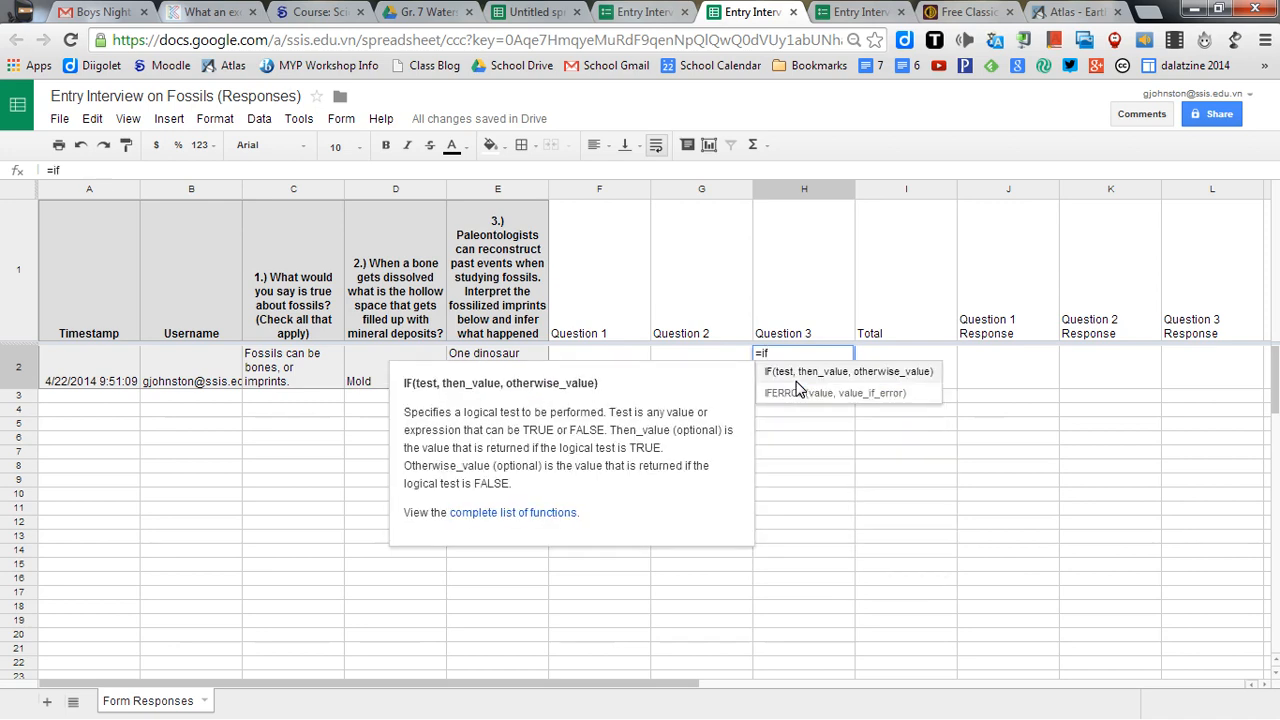
type("(")
type("E")
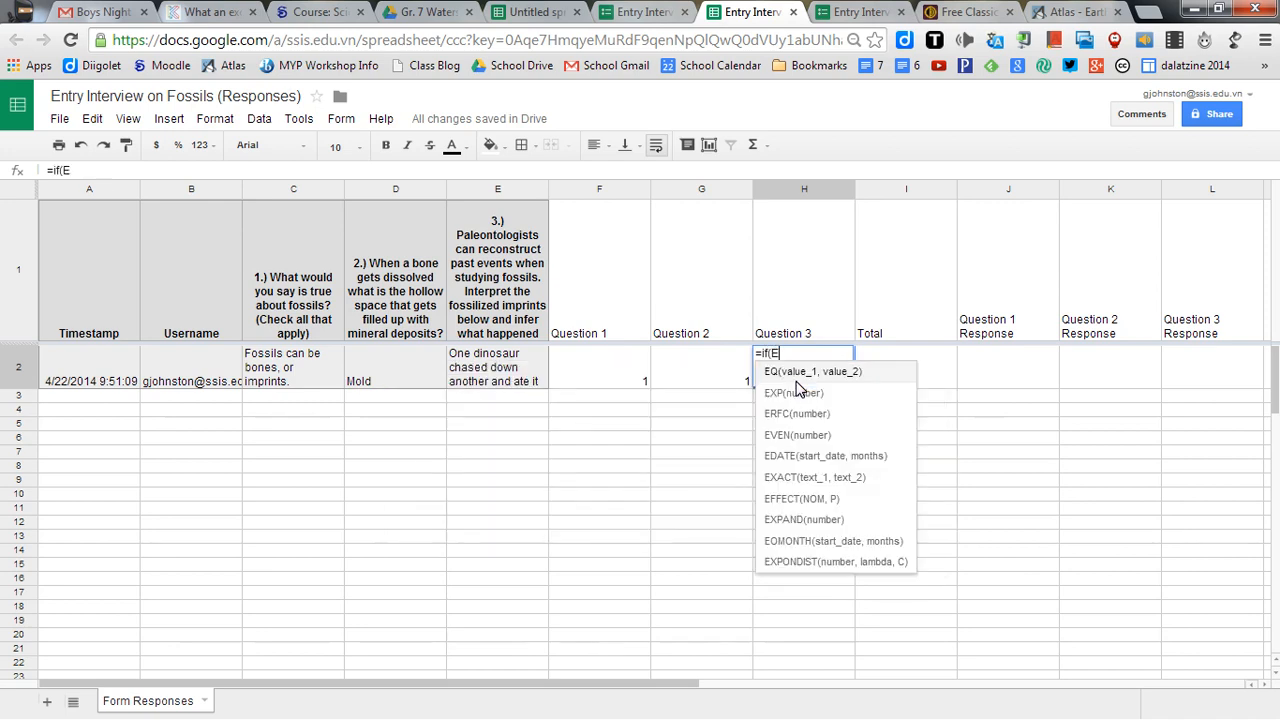
type("2=")
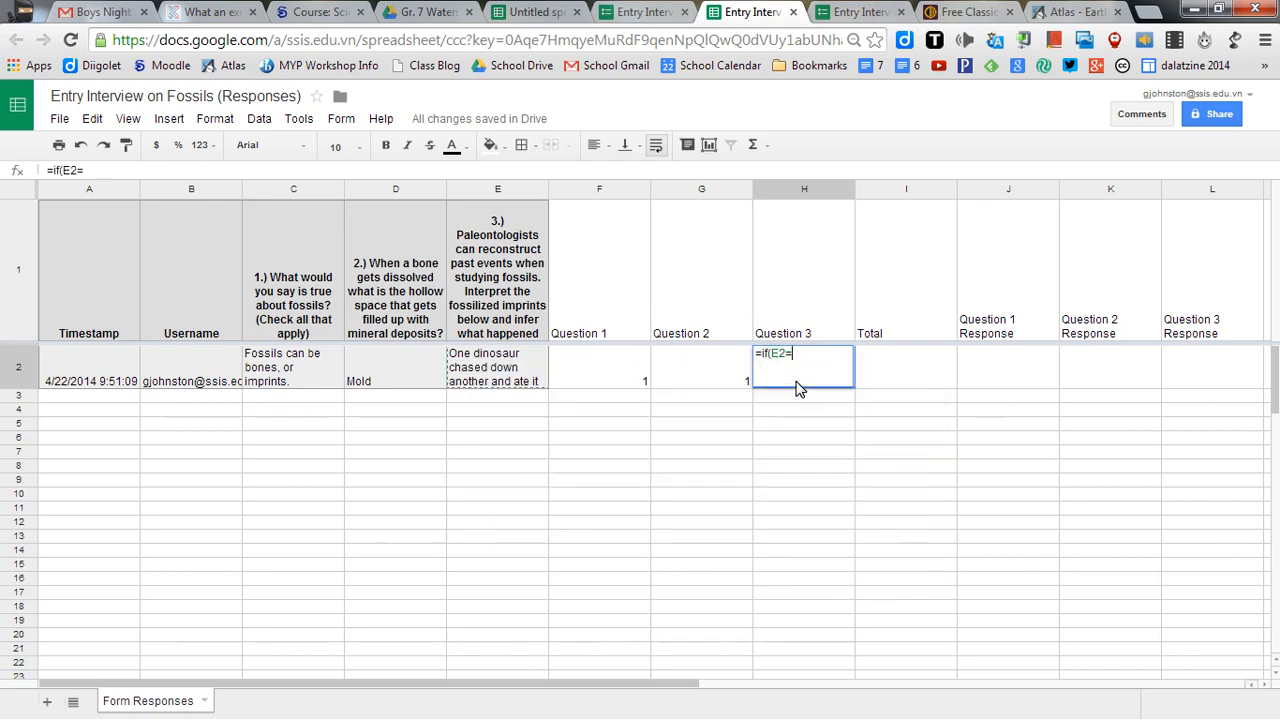
type("E$2,1,0)")
key("Return")
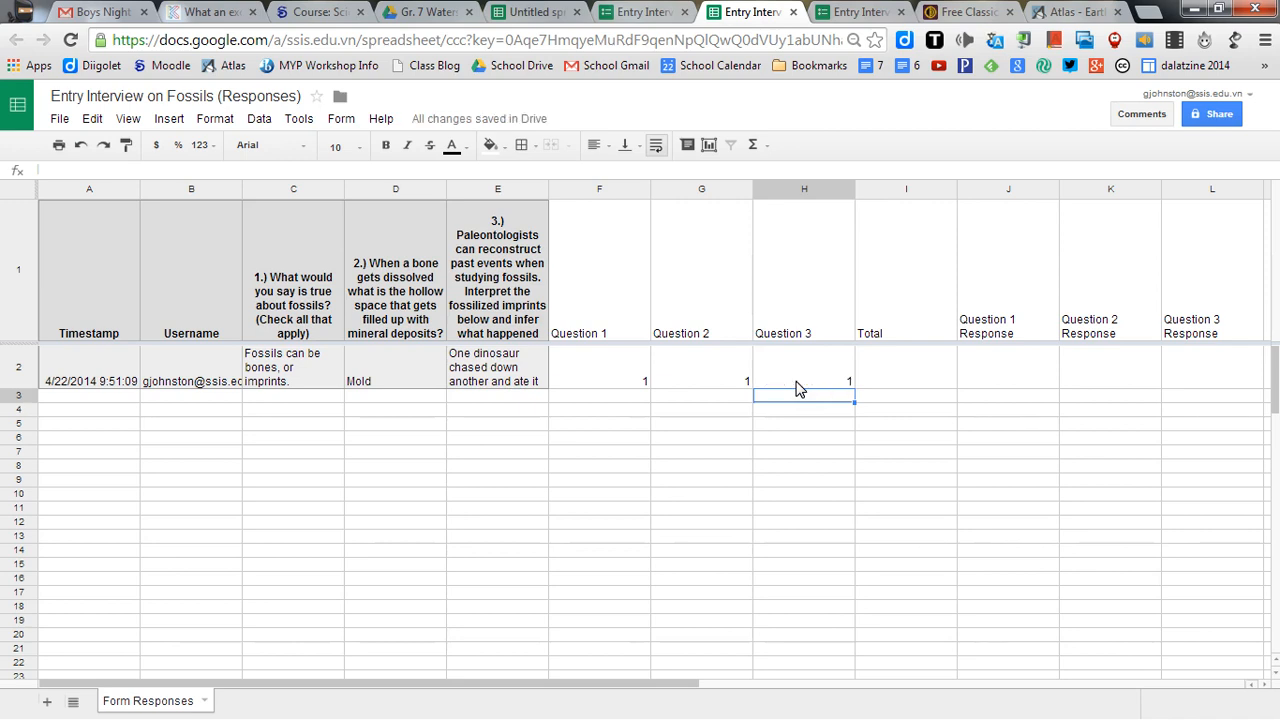
- Total the three question scores in I2 with the formula =sum(F2:H2)
key("Up")
key("Right")
type("=")
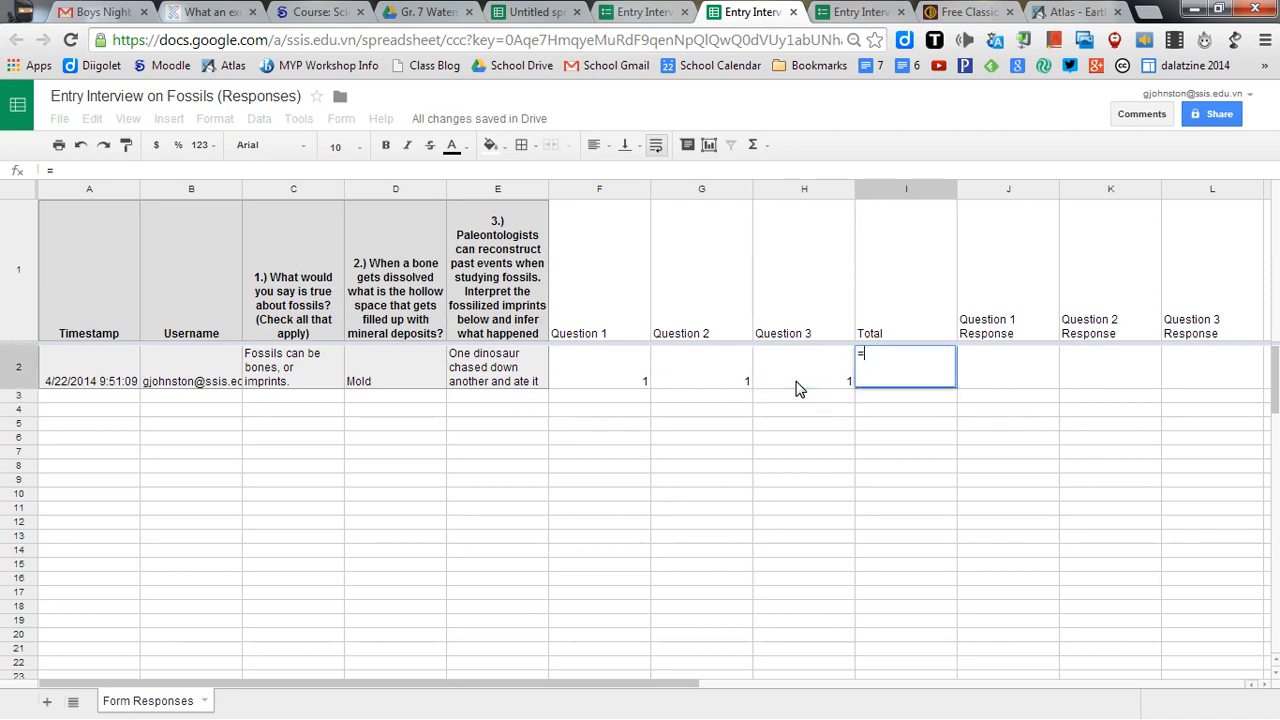
type("sum")
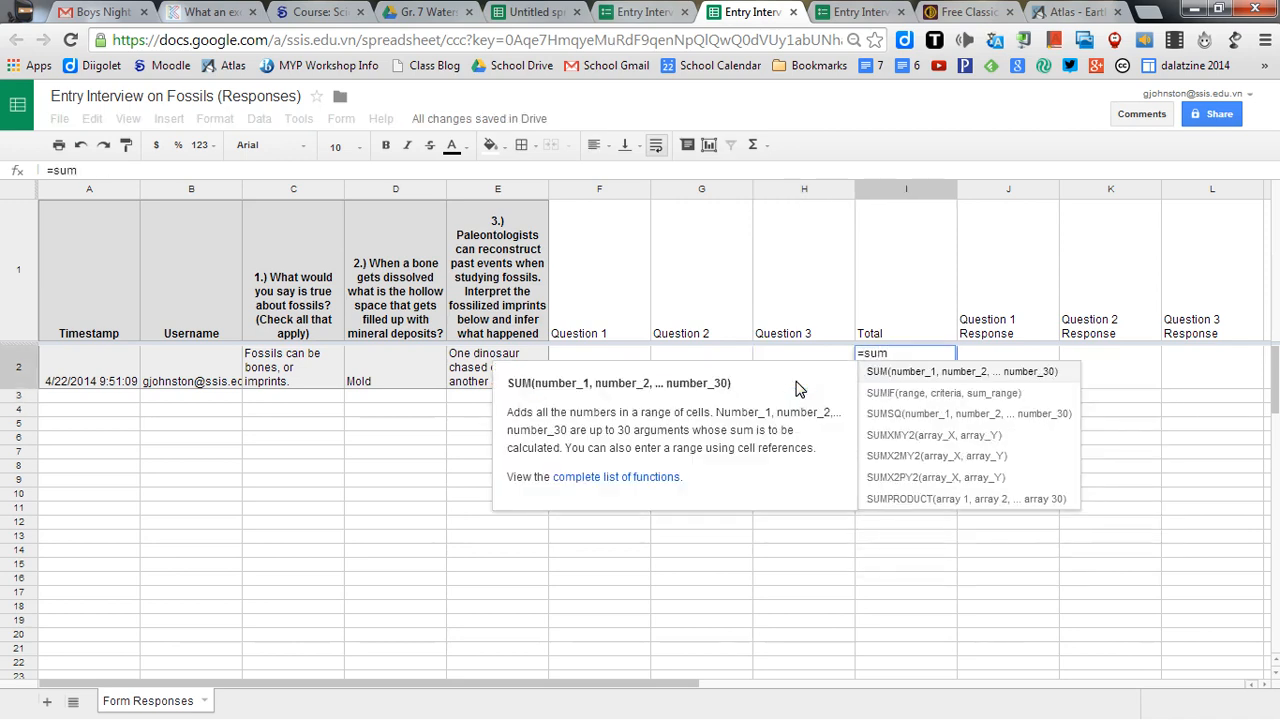
type("(")
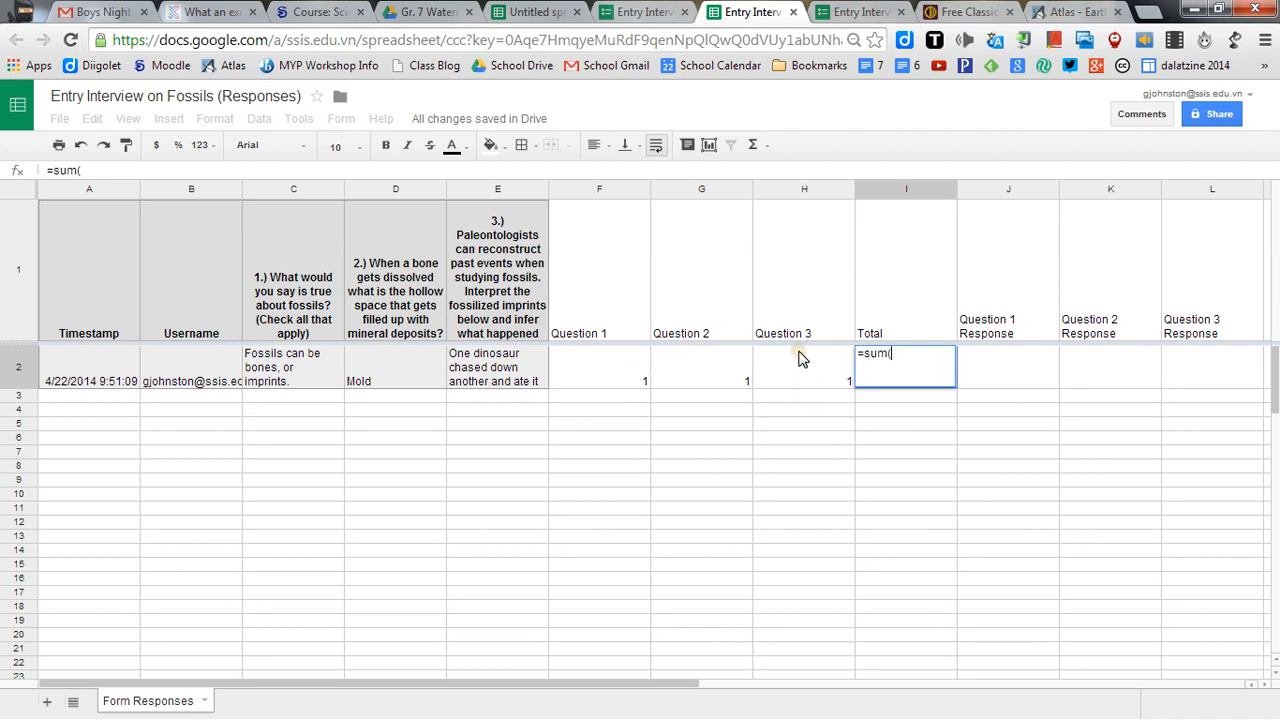
type("F")
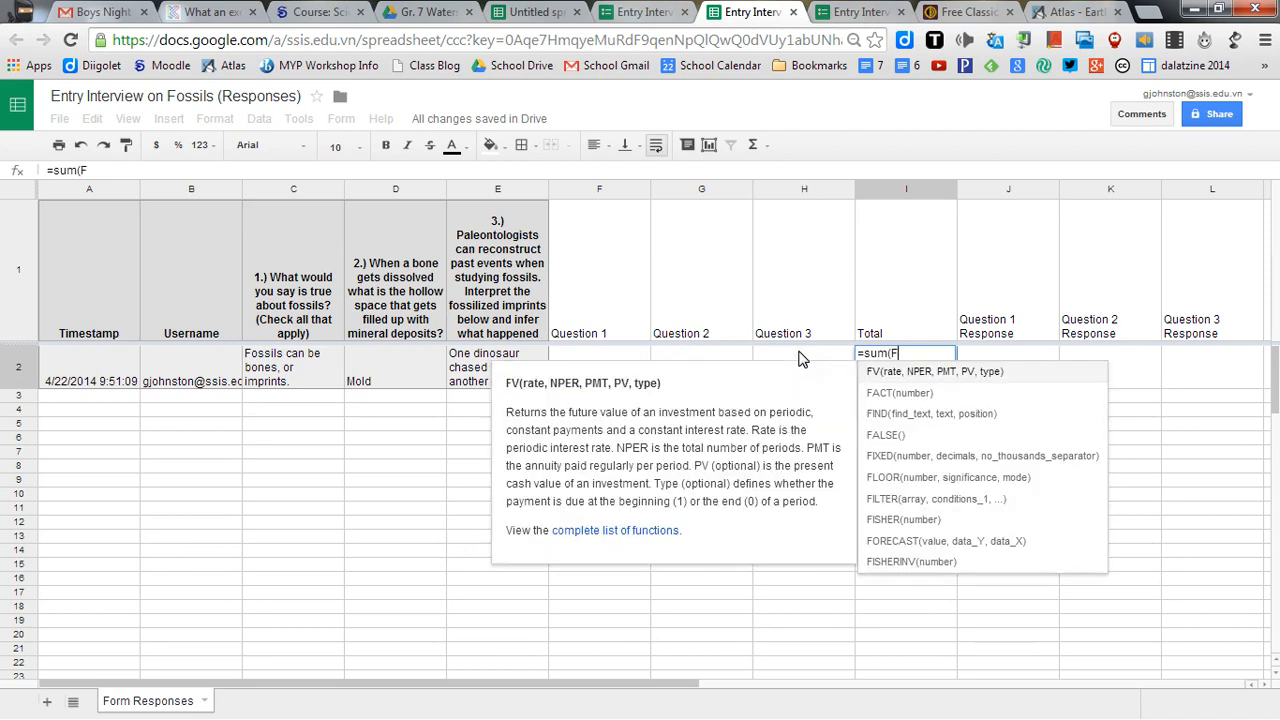
type("2")
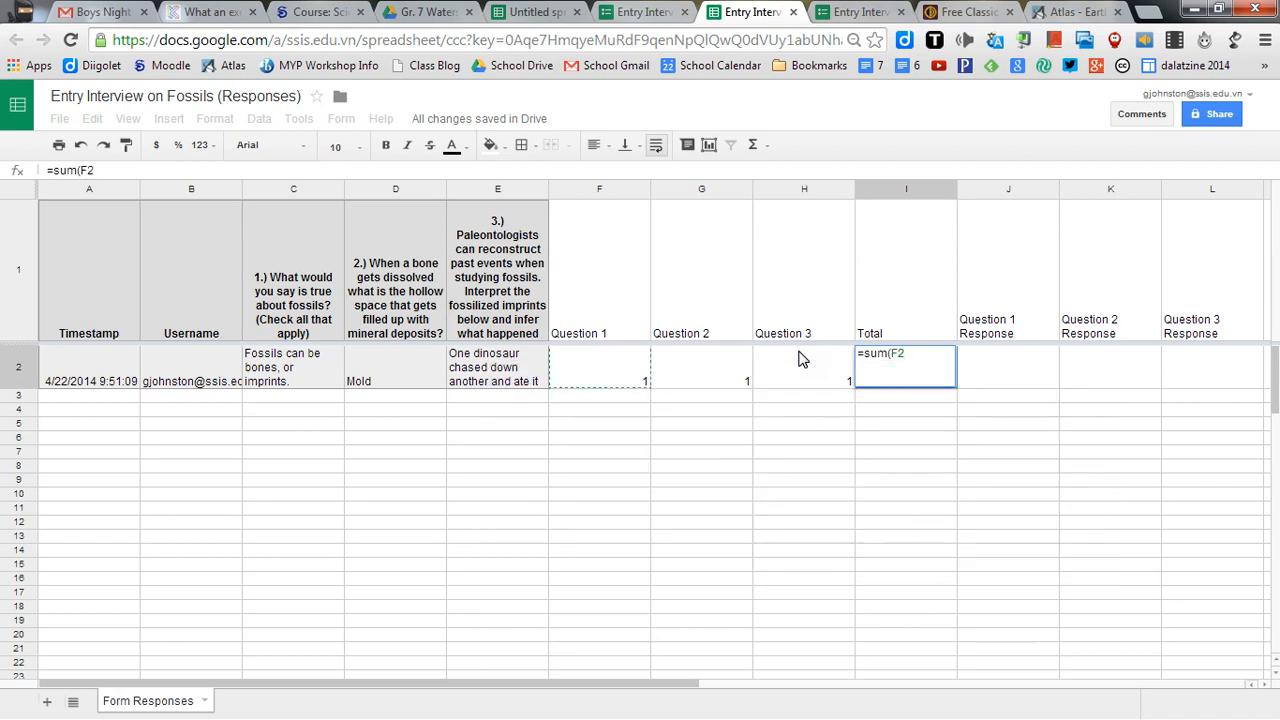
left_click_drag(800, 359, 622, 359)
left_click(932, 353)
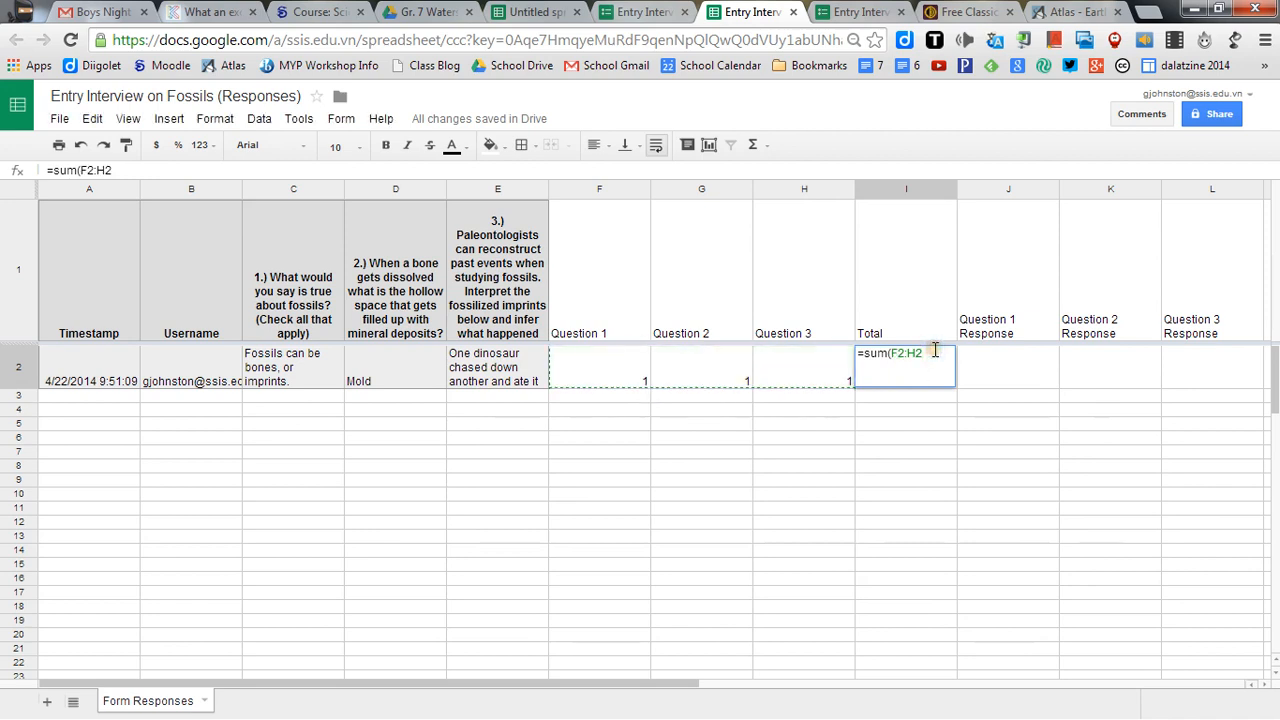
type(")")
key("Return")
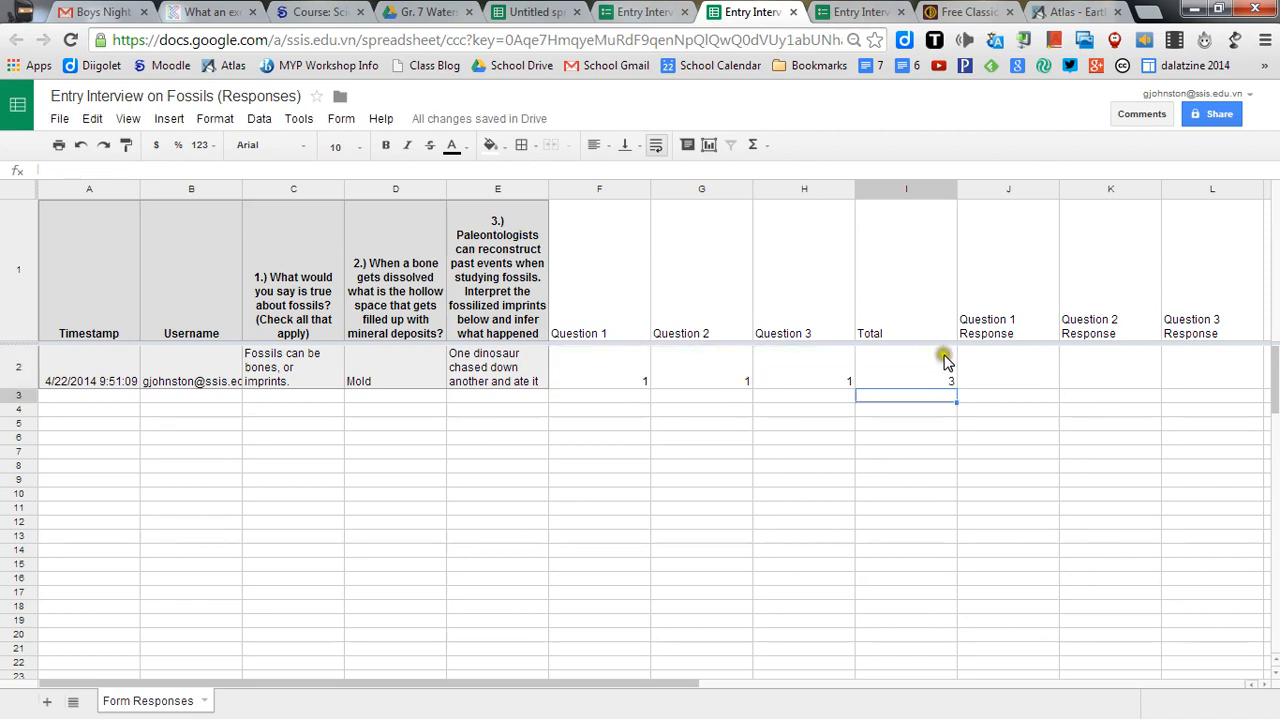
- Start an IF formula in J2 under Question 1 Response with a reference to cell F4
left_click(1003, 375)
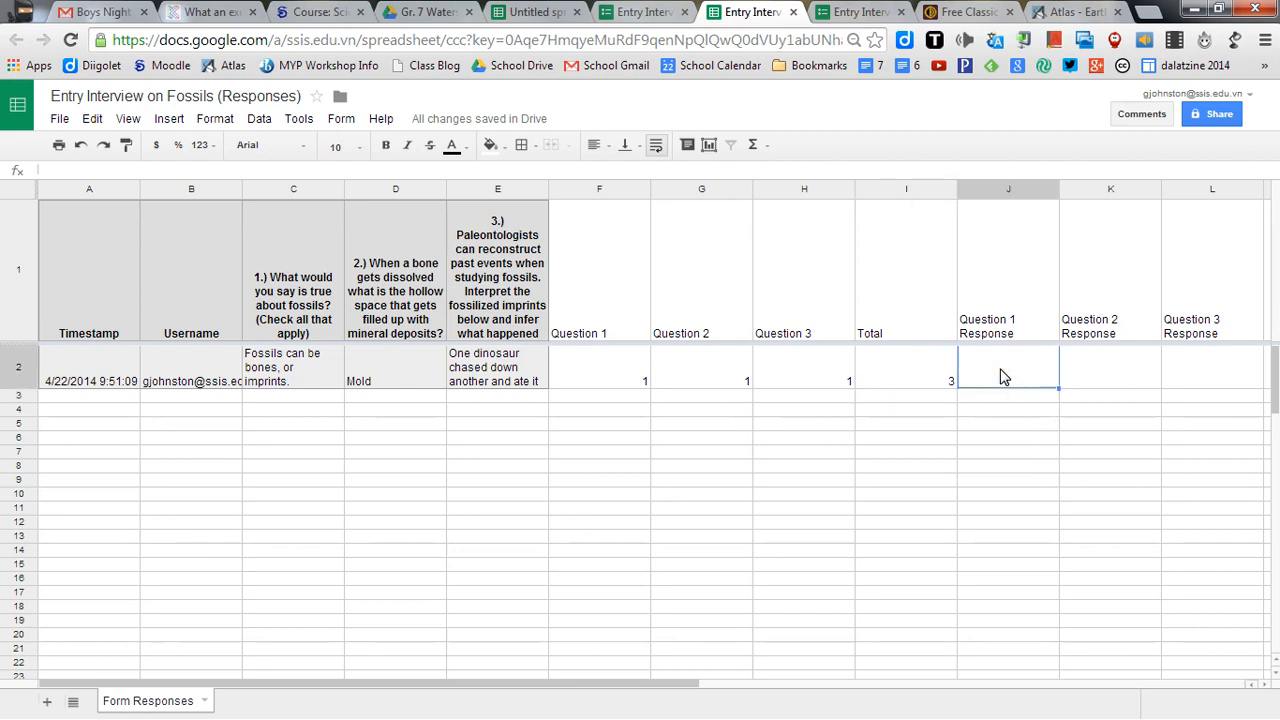
type("=")
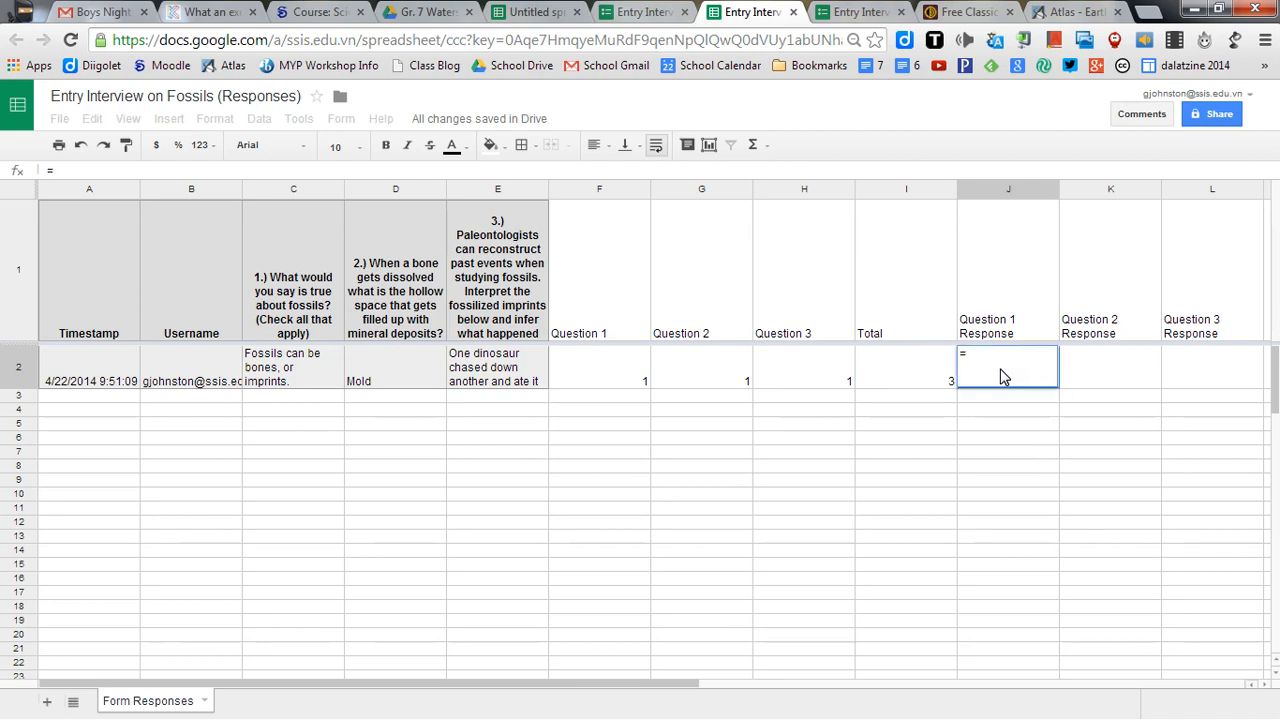
type("if(")
left_click(225, 399)
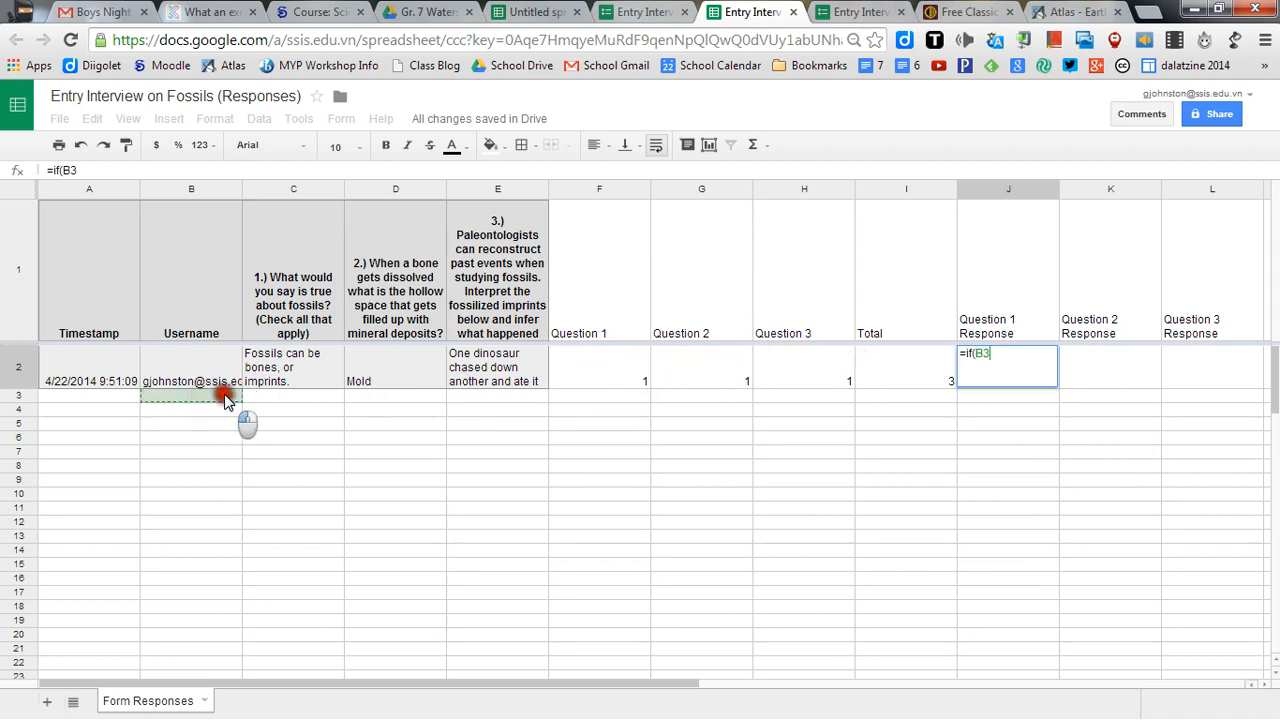
left_click_drag(225, 399, 540, 400)
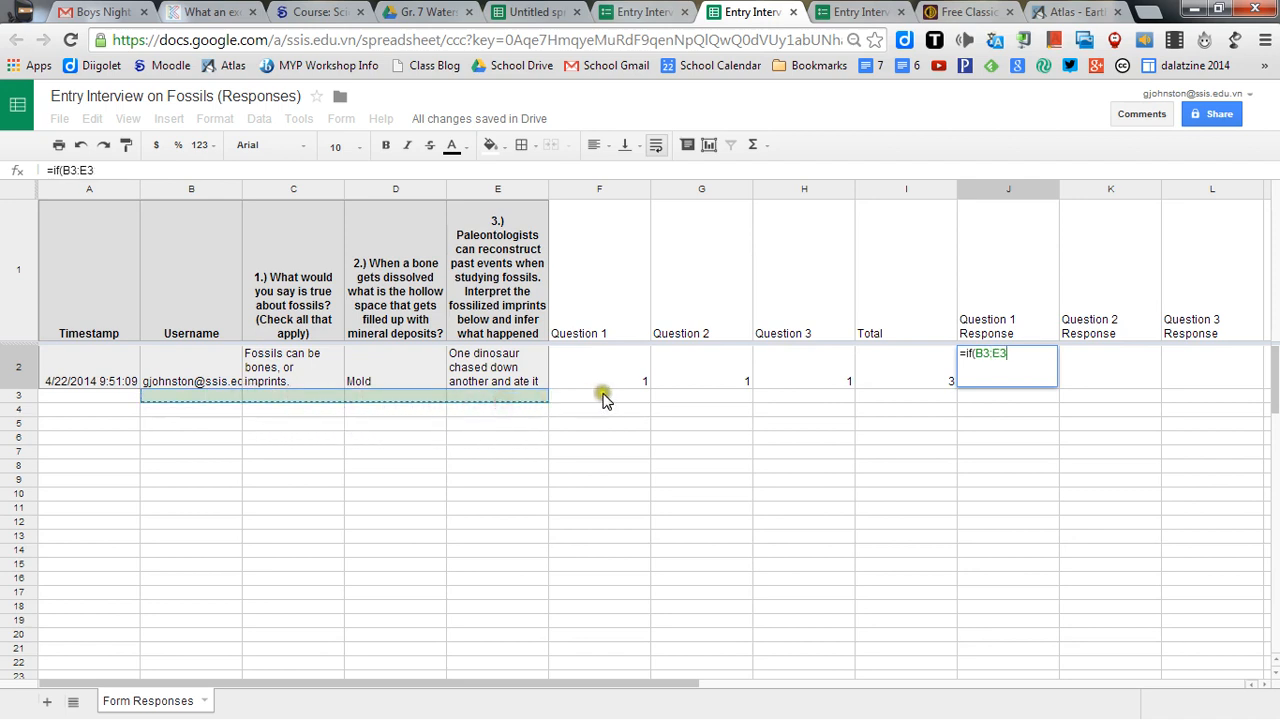
left_click(604, 399)
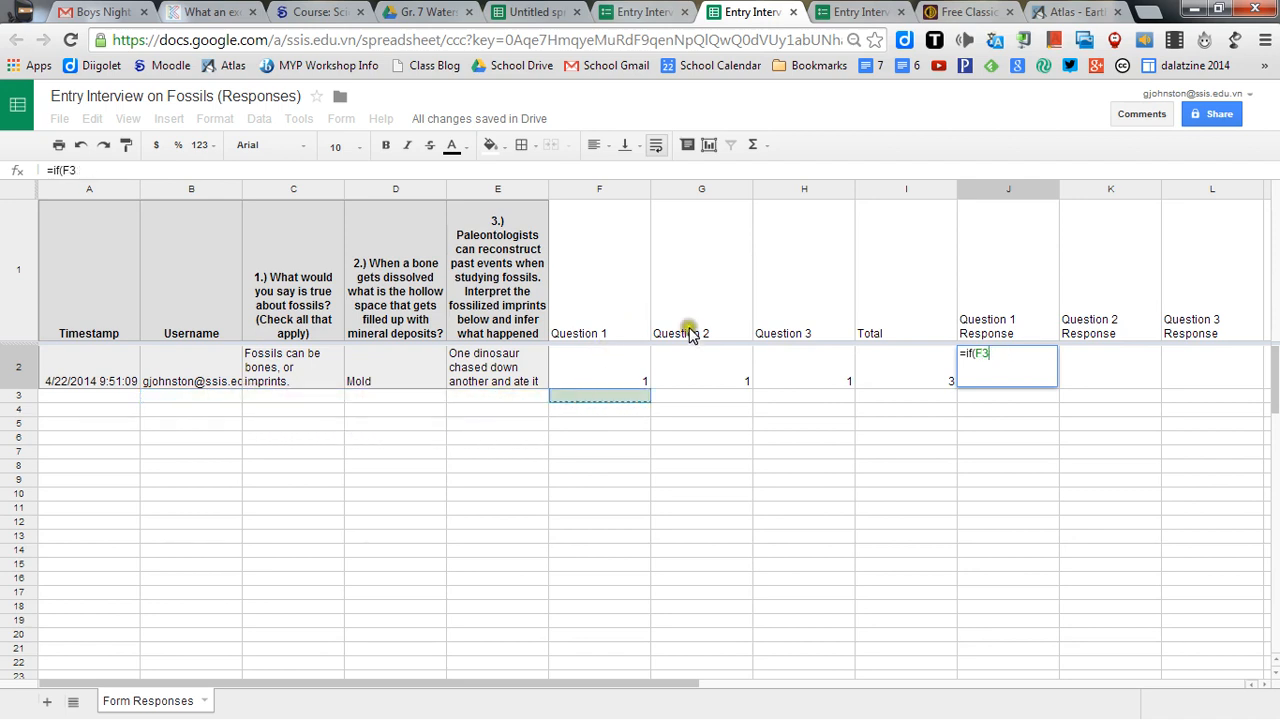
left_click(627, 401)
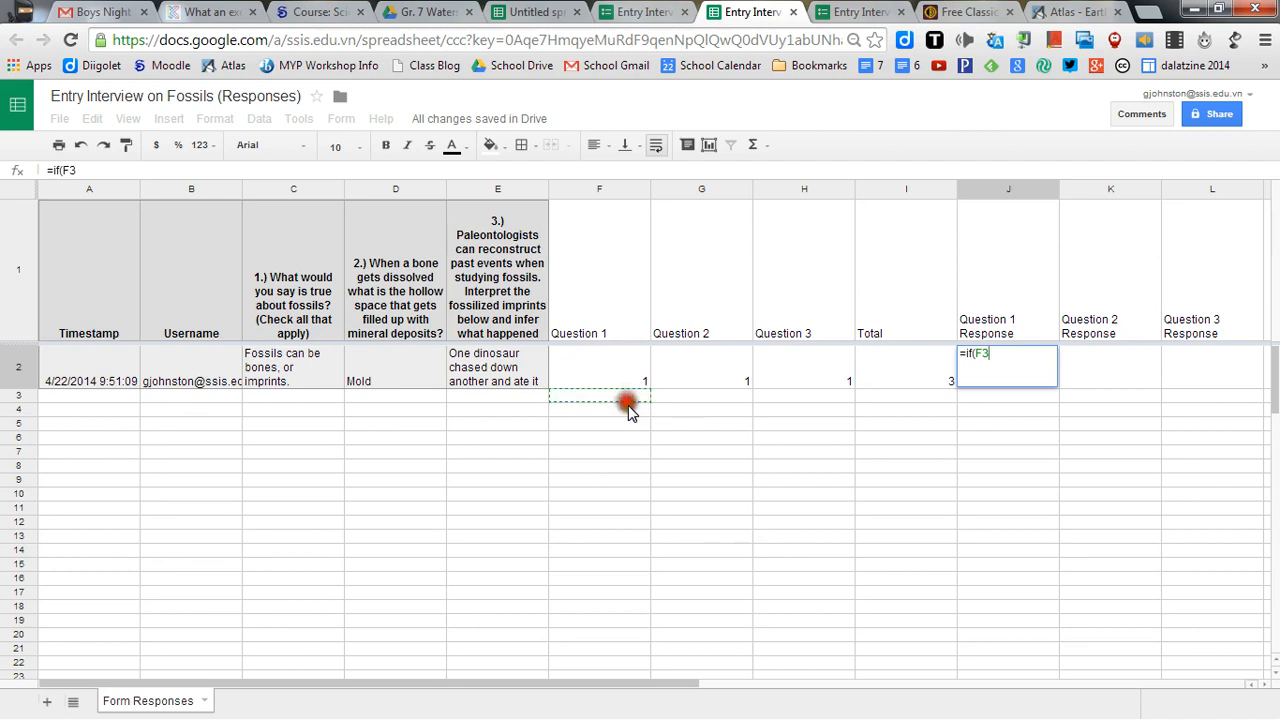
left_click(624, 408)
left_click_drag(578, 404, 626, 405)
left_click(625, 410)
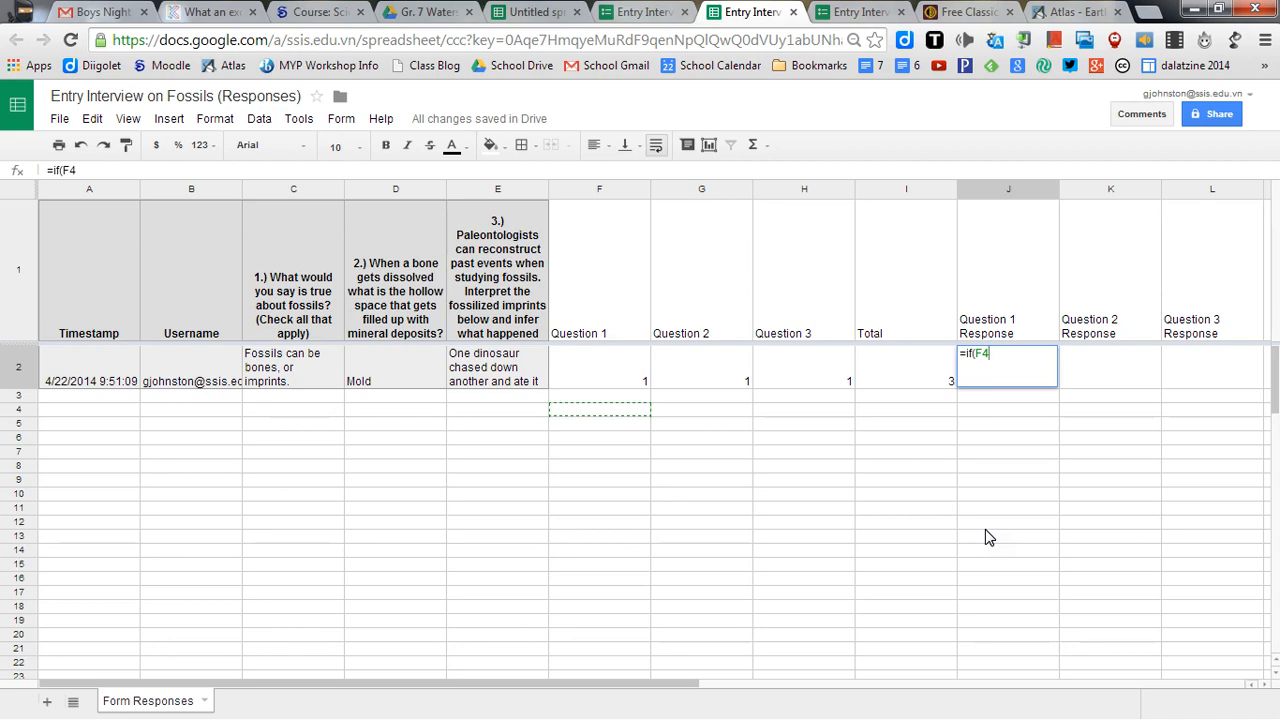
left_click(601, 378)
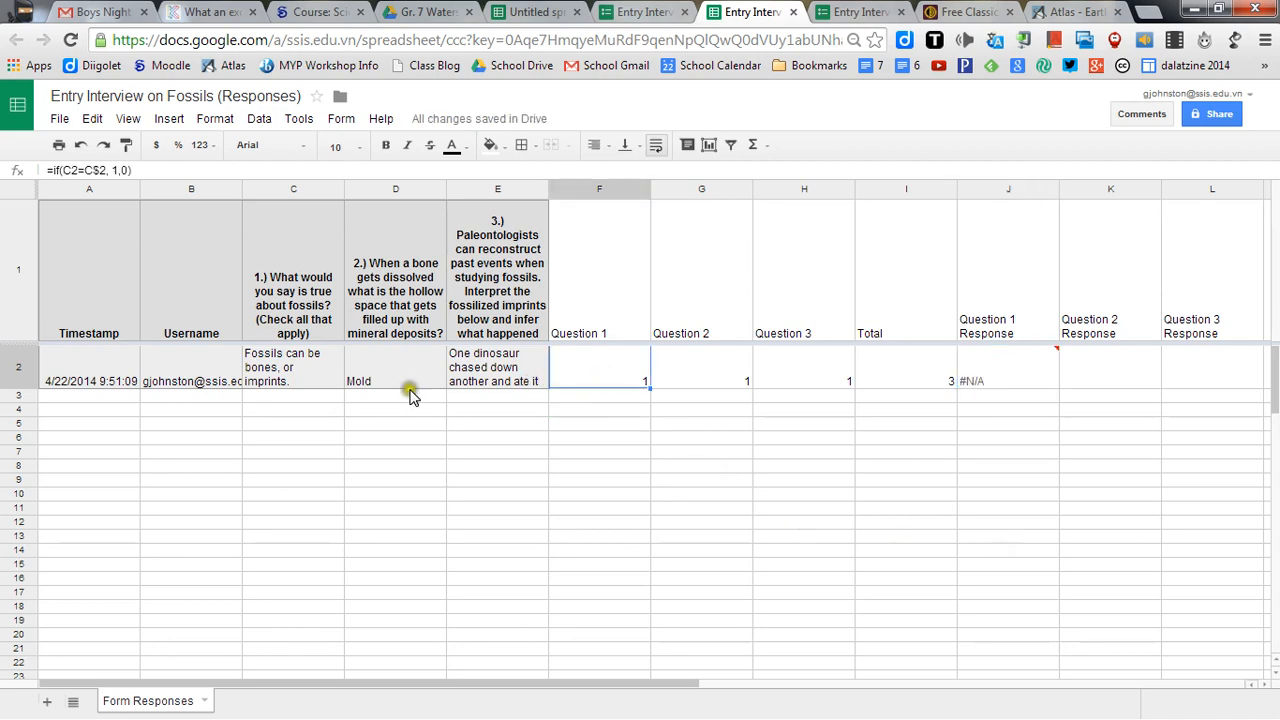
- Correct the condition of the IF formula in J2 to F2=1
left_click(1017, 374)
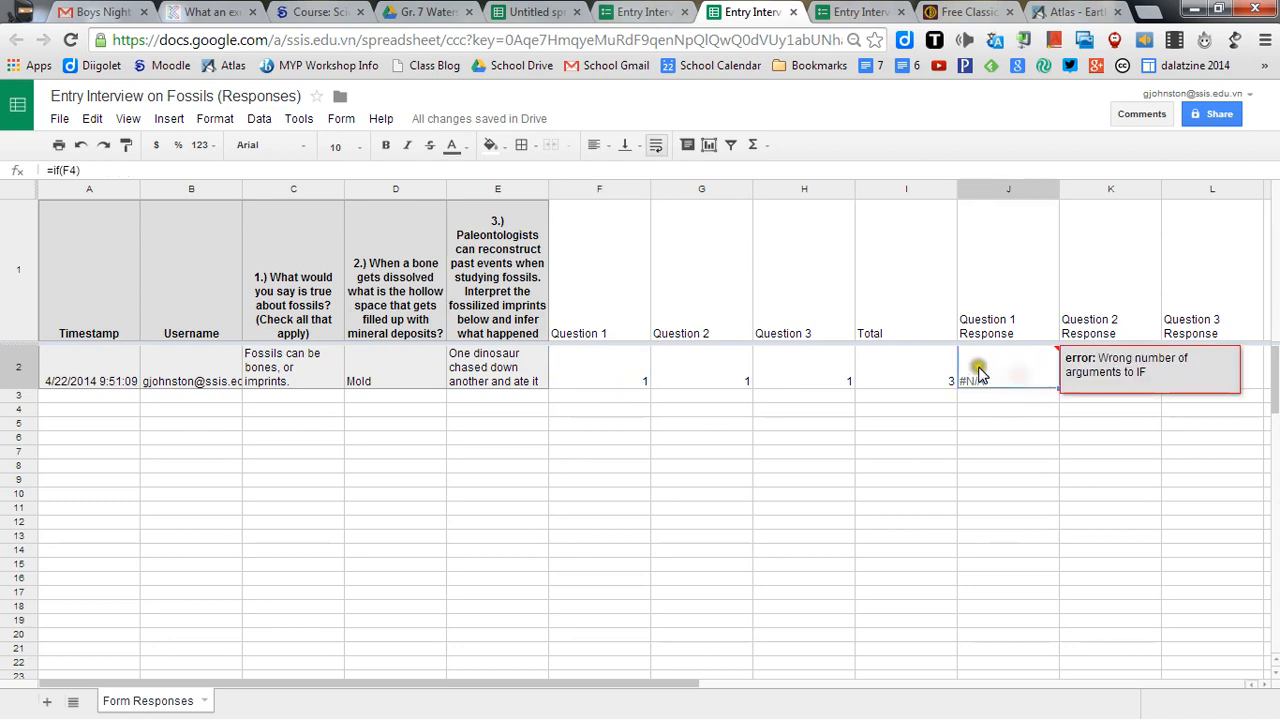
left_click(1020, 368)
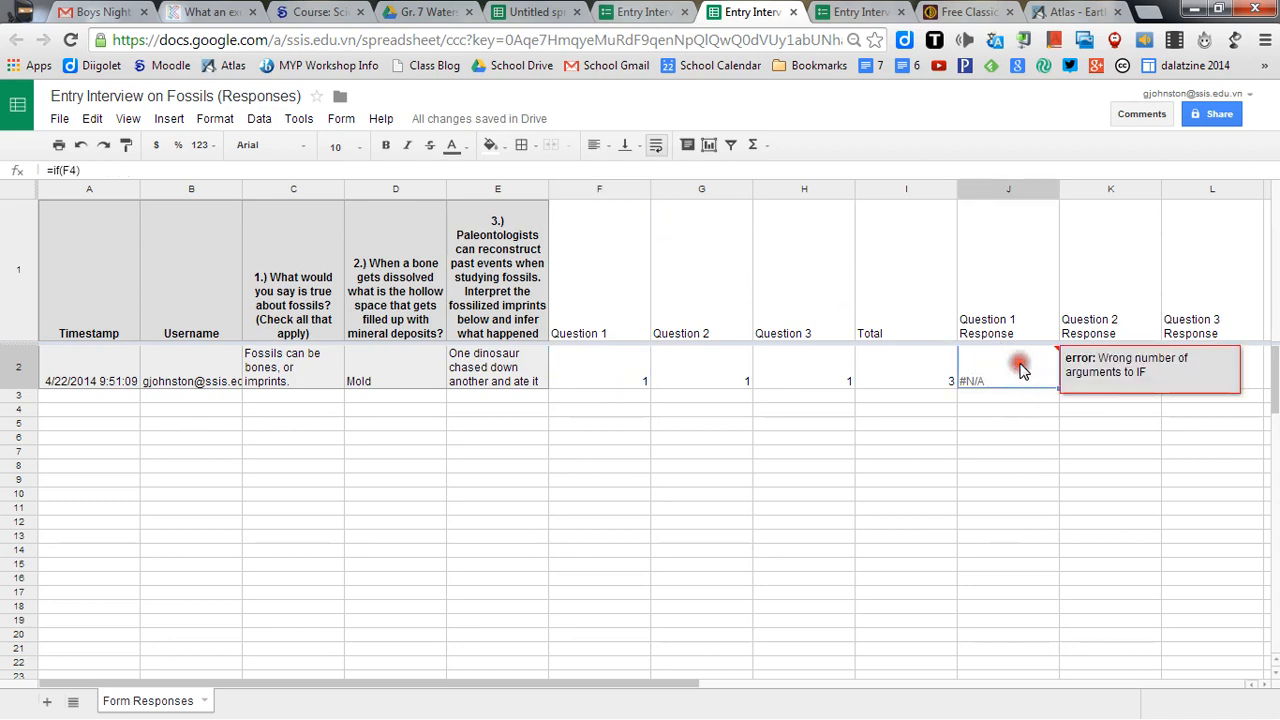
double_click(1020, 370)
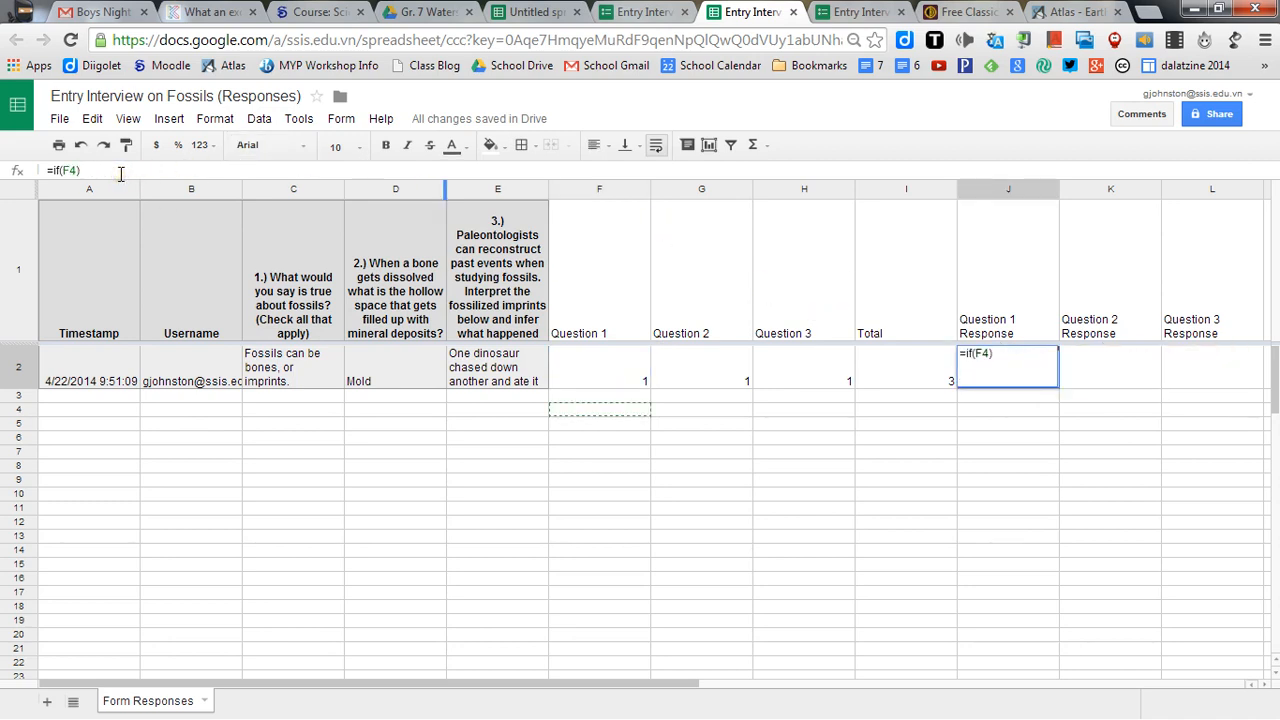
key("BackSpace")
key("BackSpace")
type("2=1")
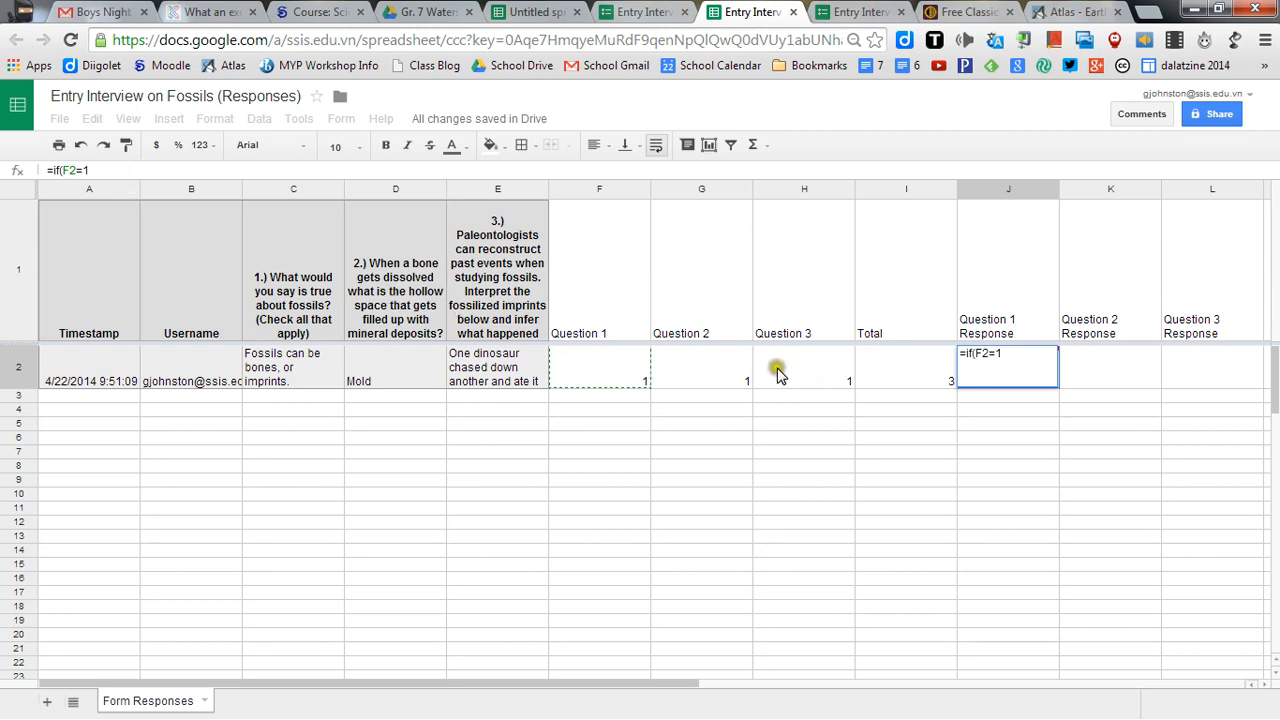
left_click(1024, 355)
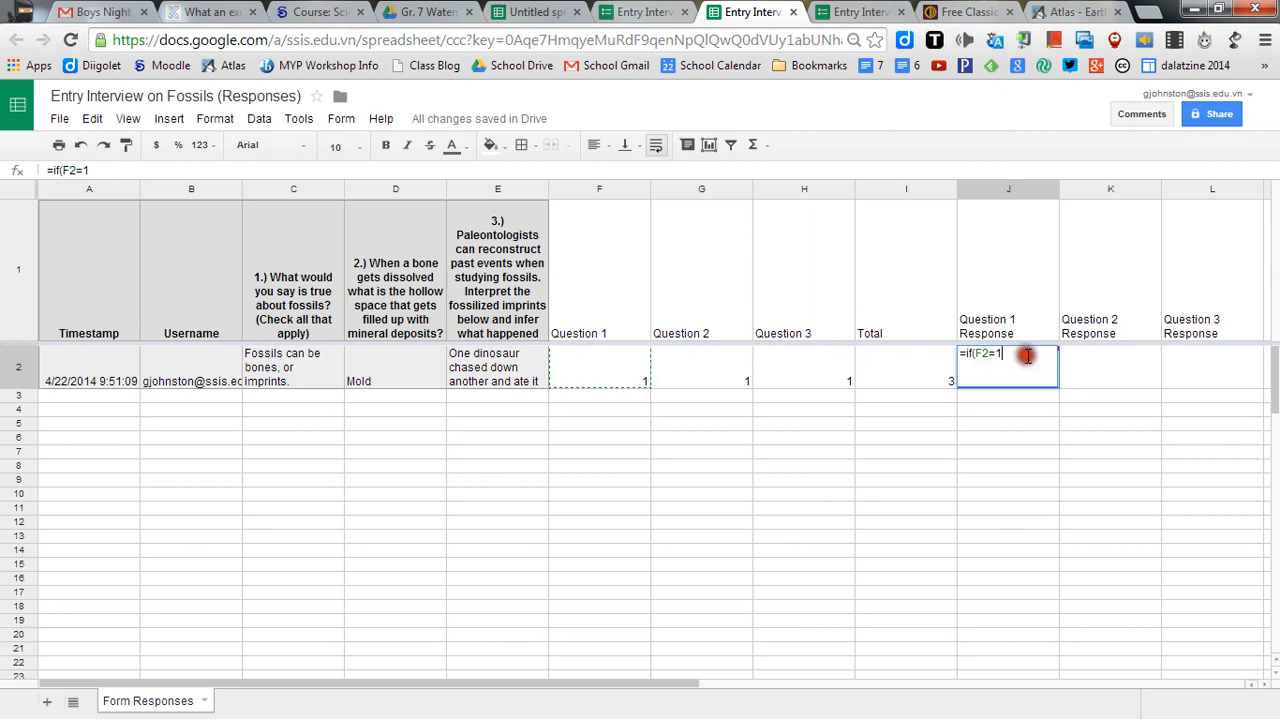
- Complete the J2 formula with "Great job!" as the true result and "Watch the short video on Moodle" as the false result
type(", \"Great job")
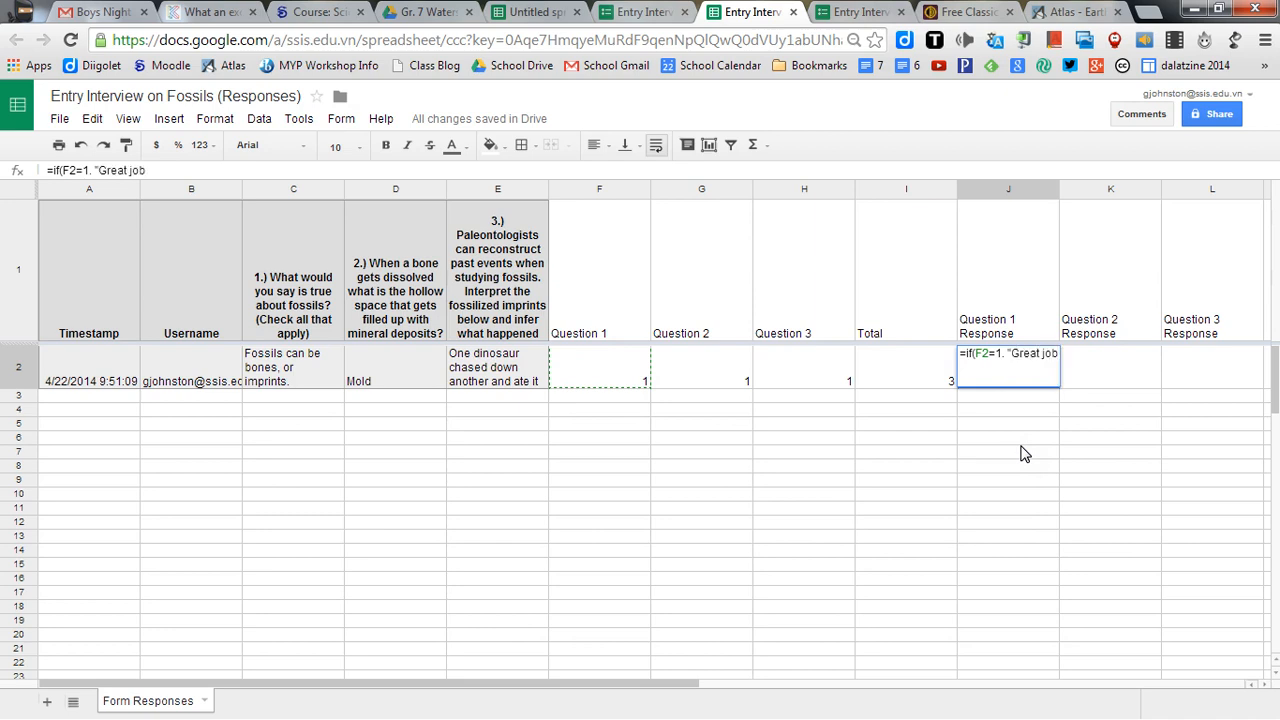
type("!\", \"")
type("Watch the short on")
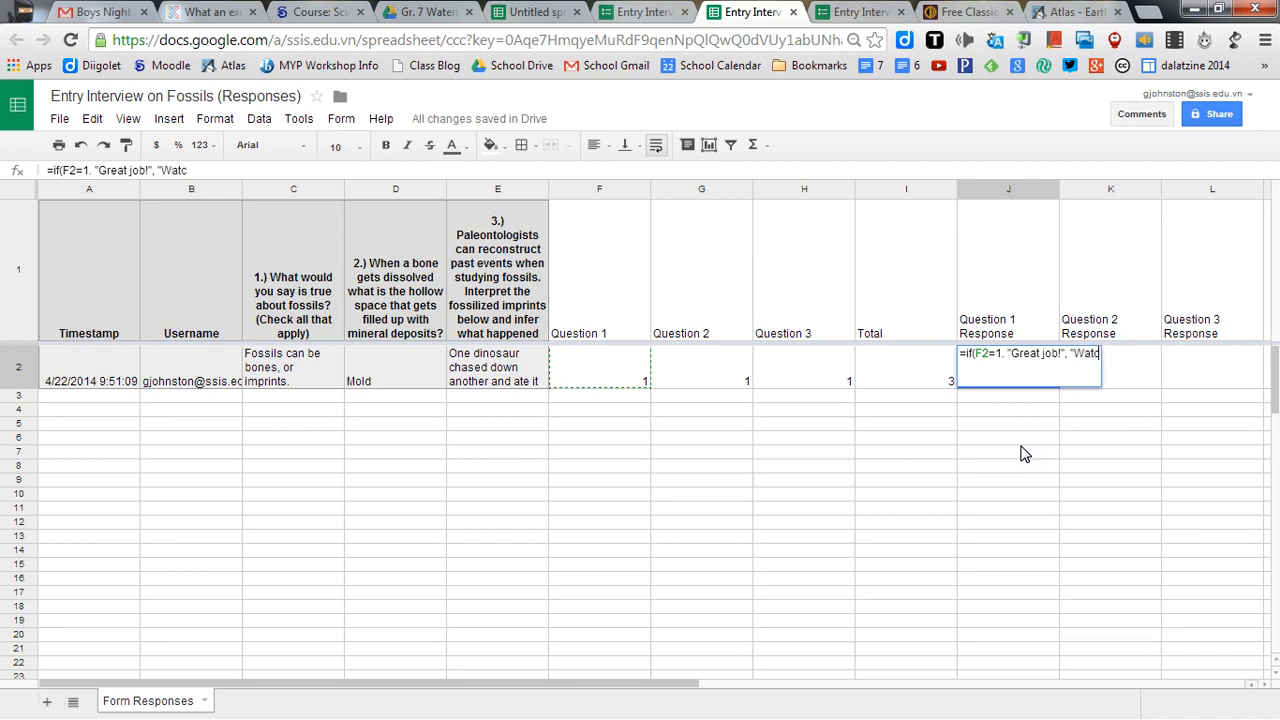
key("BackSpace")
key("BackSpace")
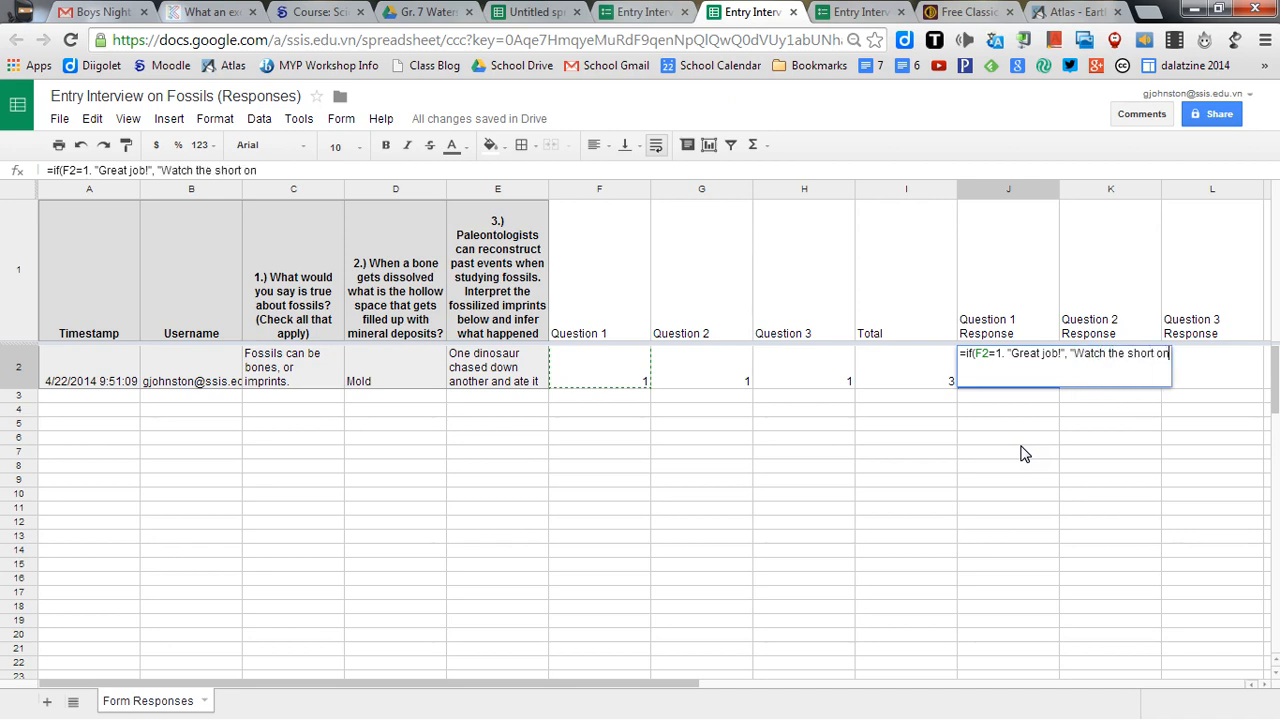
type("vide")
type("os")
key("BackSpace")
type("on Moodle\"")
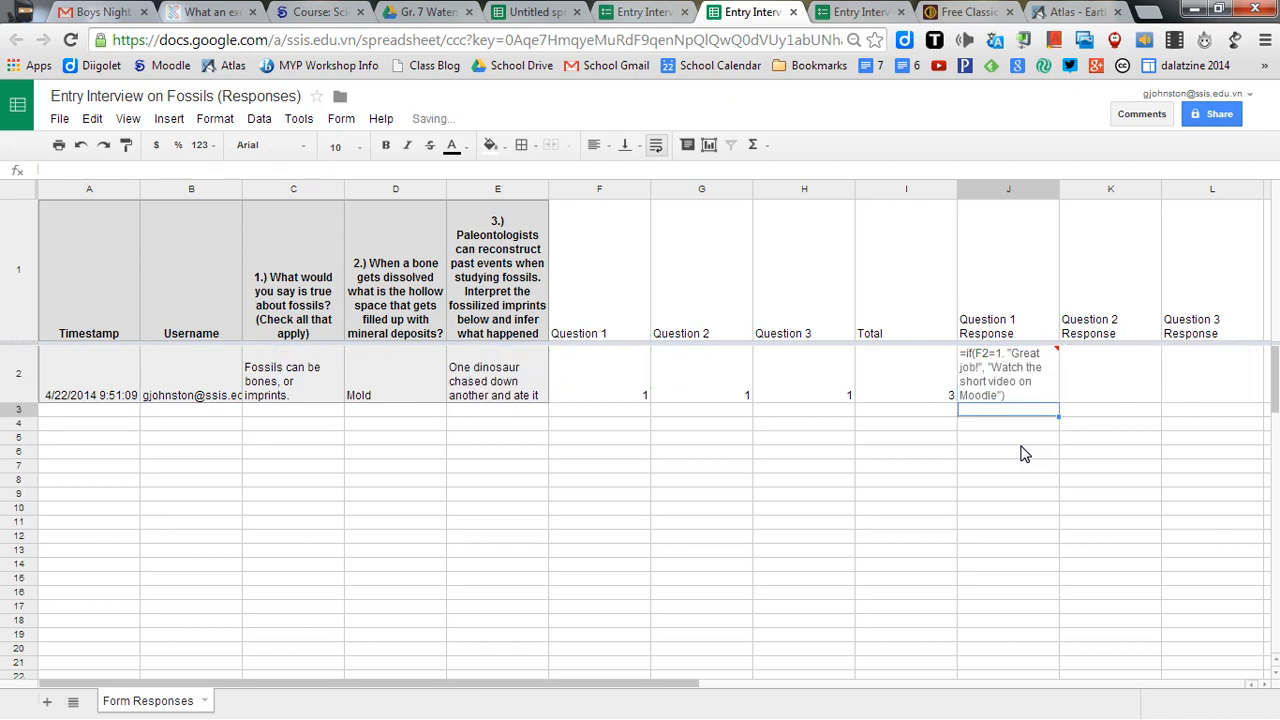
key("Return")
- Replace the period after F2=1 in the J2 formula with a comma
left_click(1022, 376)
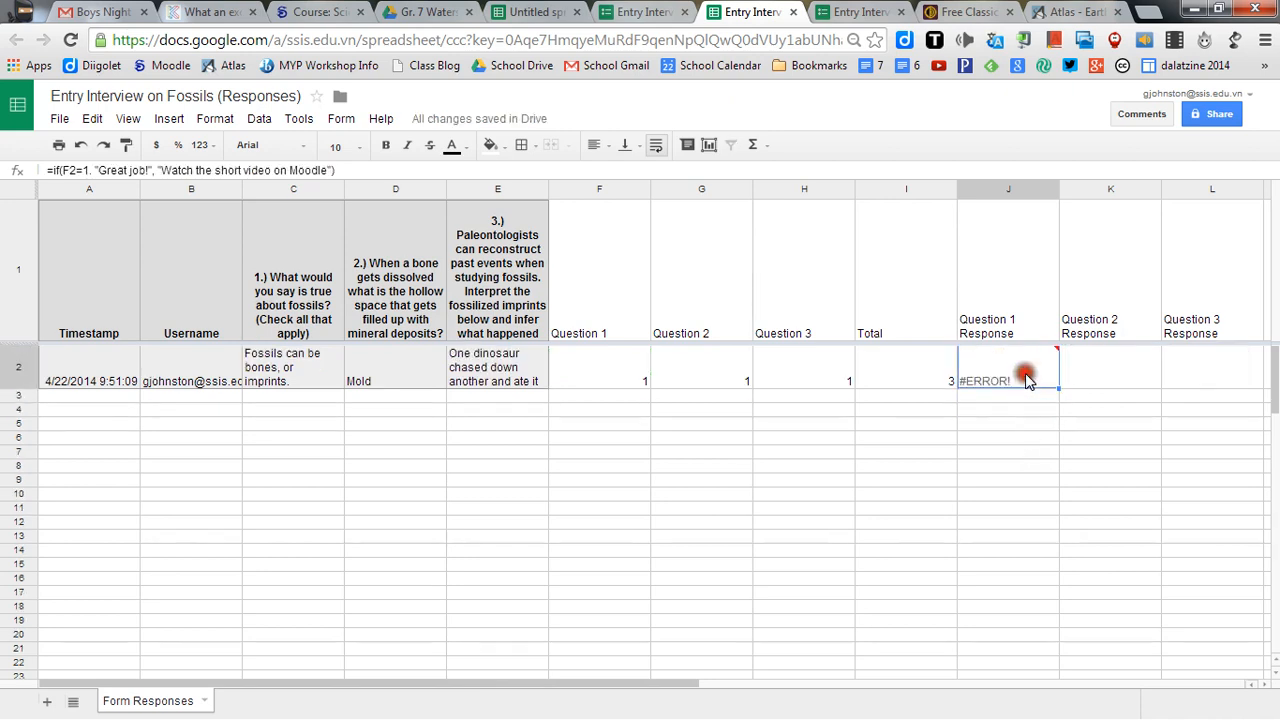
left_click(88, 170)
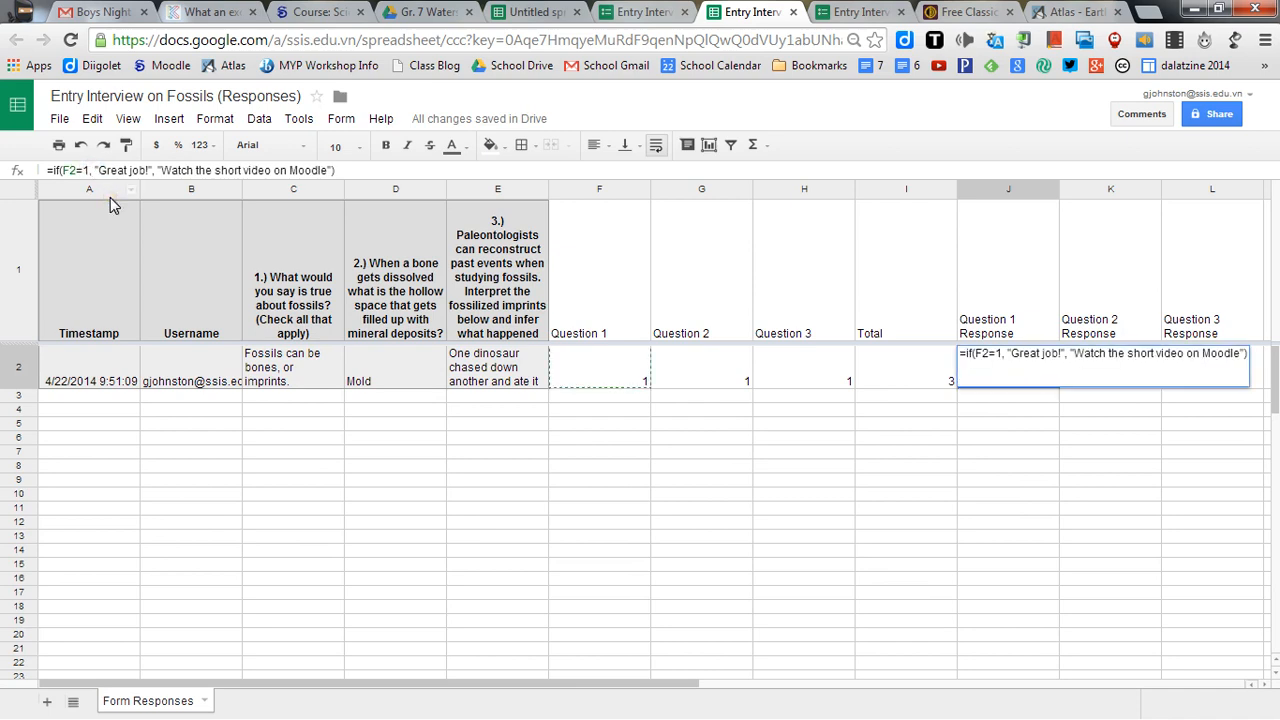
key("Return")
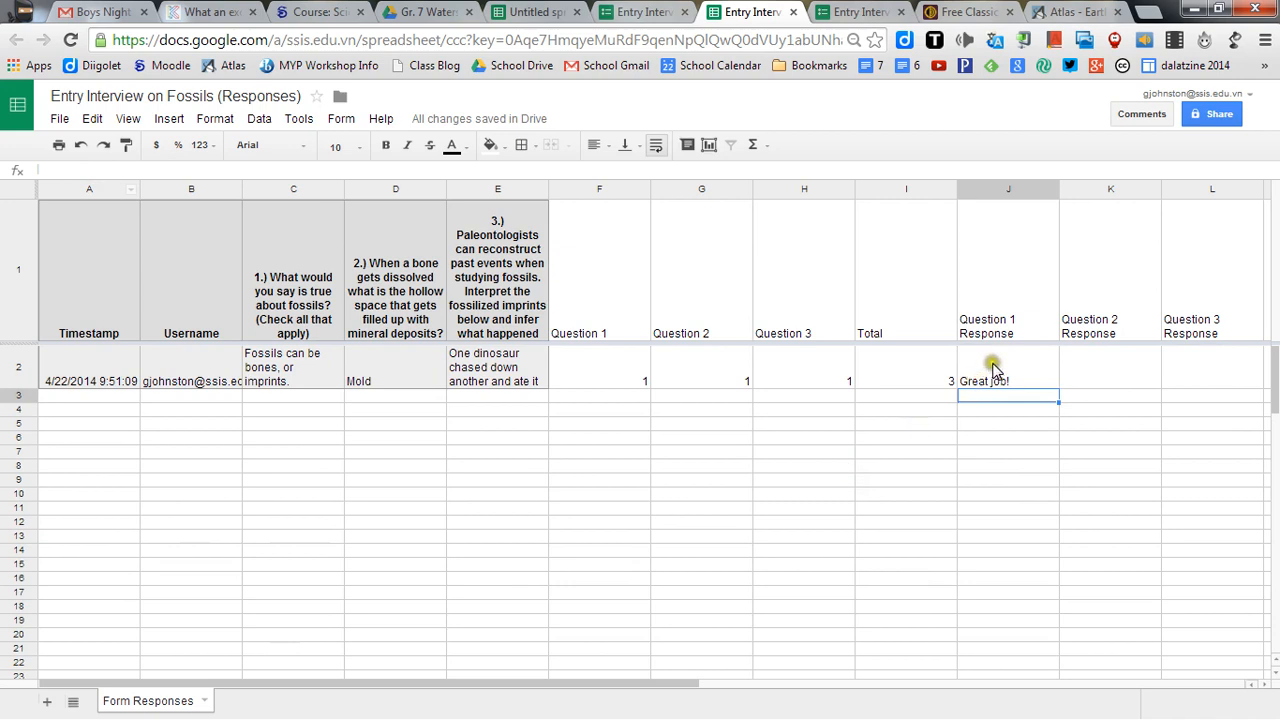
left_click(993, 370)
left_click(90, 172)
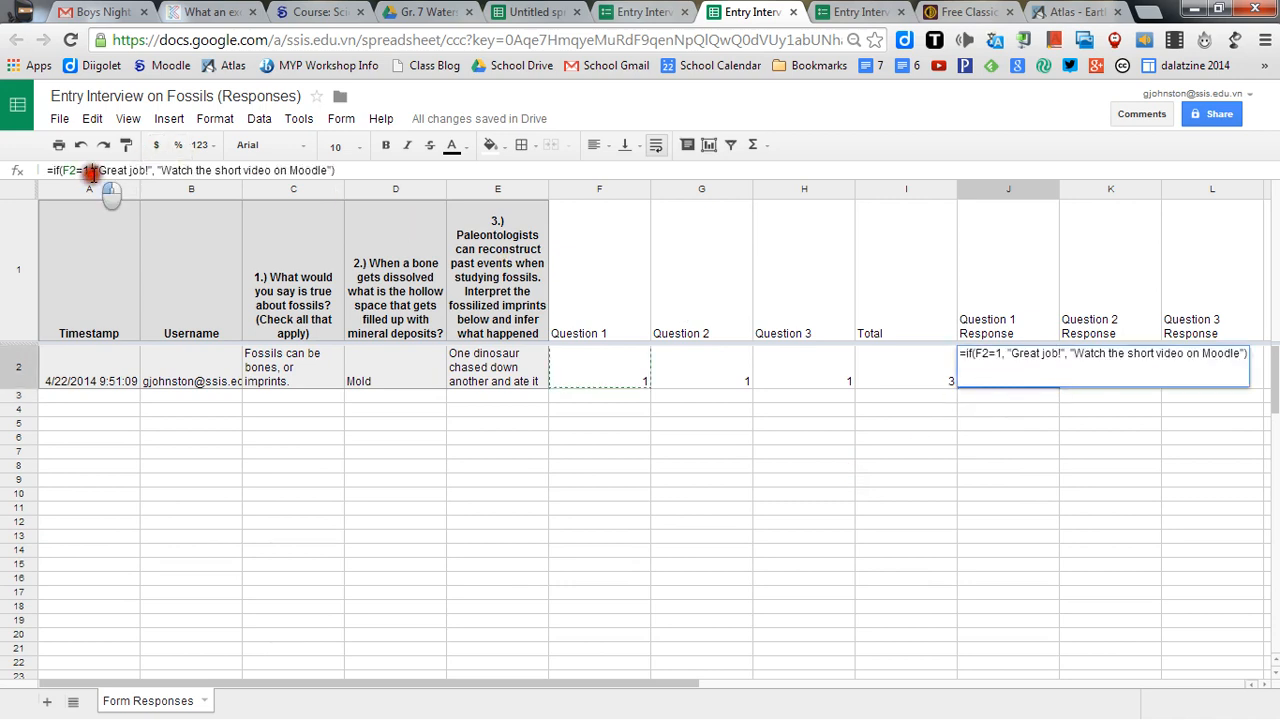
left_click(995, 400)
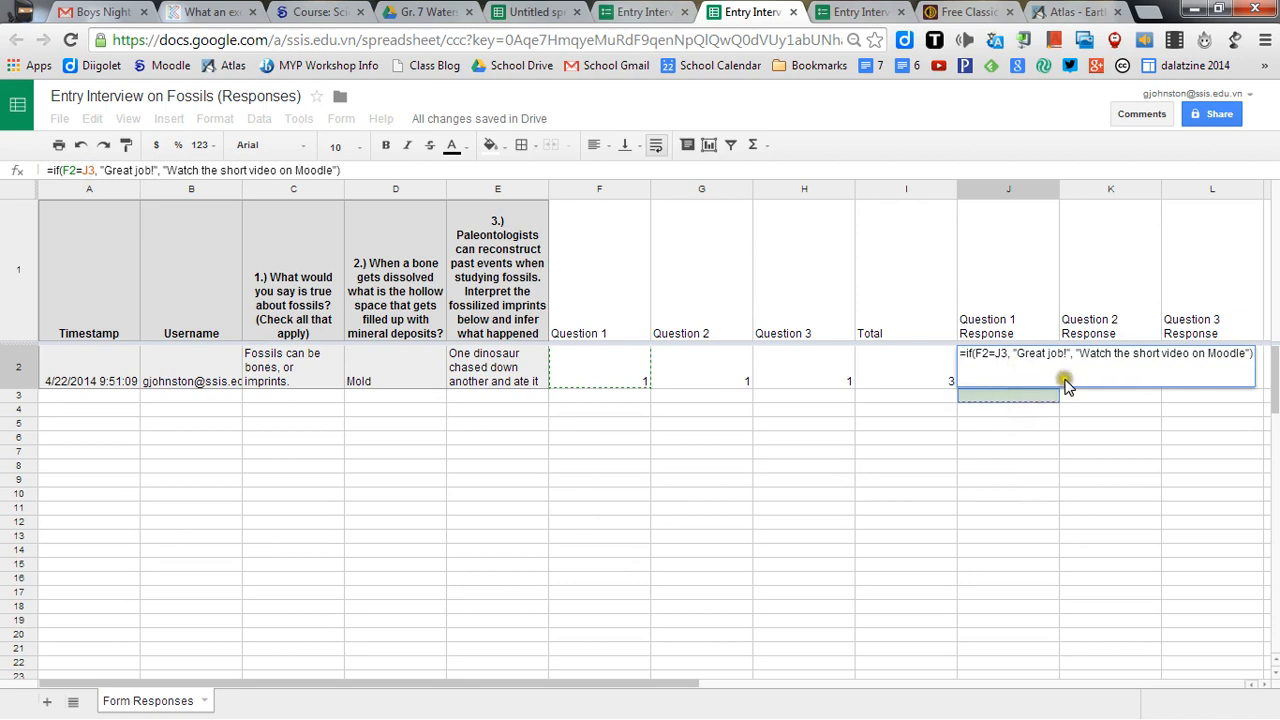
left_click(1090, 395)
left_click(1018, 365)
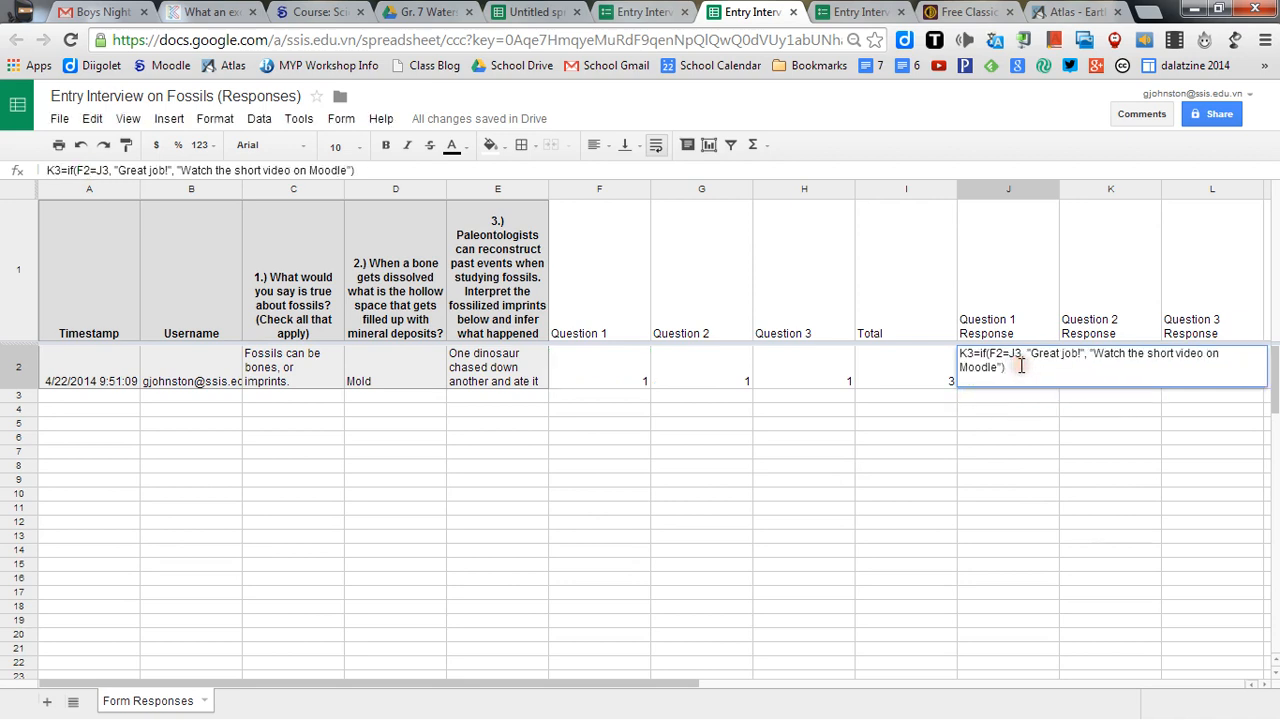
key("Return")
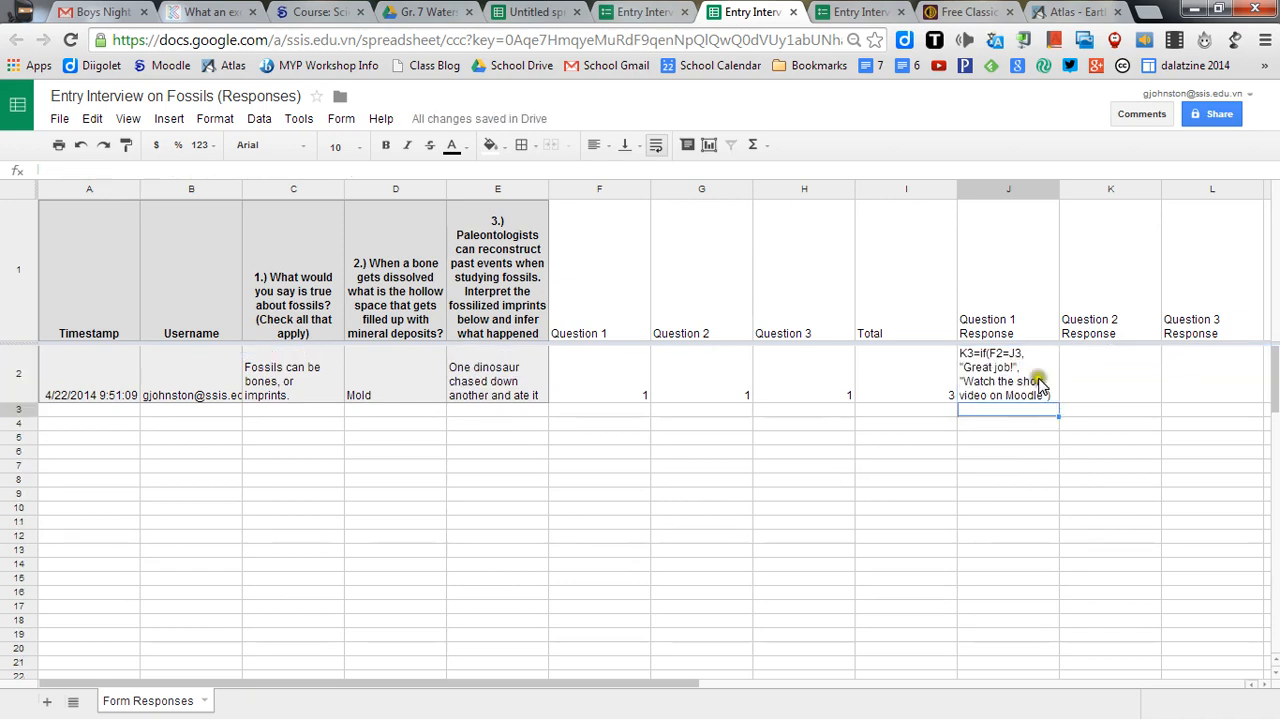
- Remove the stray K3 and J3 references from J2, restoring =if(F2=1, "Great job!", "Watch the short video on Moodle")
left_click(1024, 368)
double_click(985, 355)
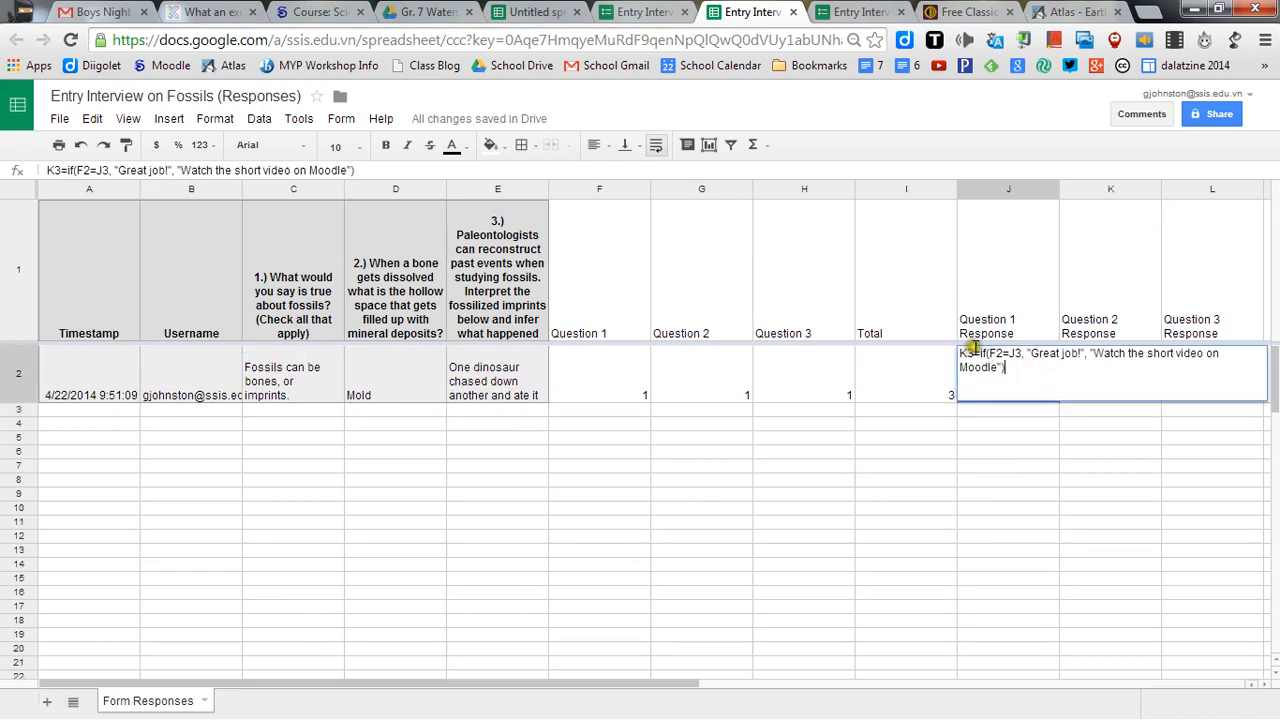
key("BackSpace")
key("BackSpace")
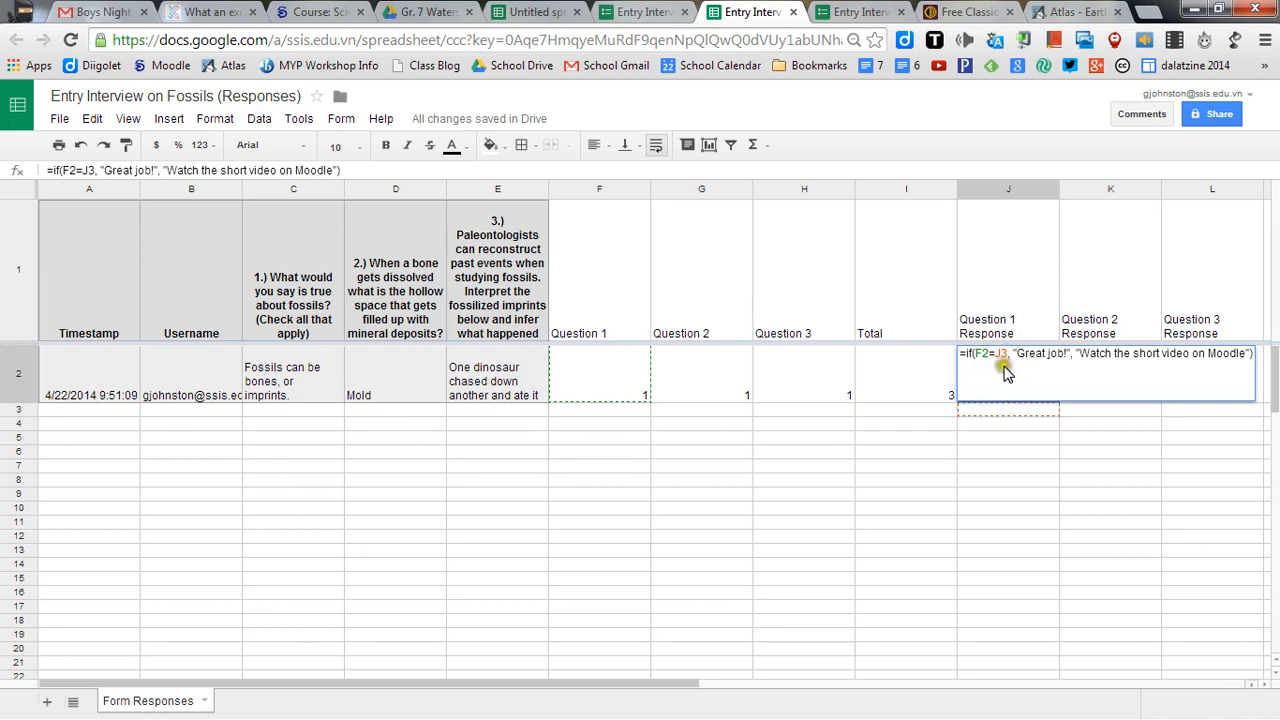
key("BackSpace")
key("BackSpace")
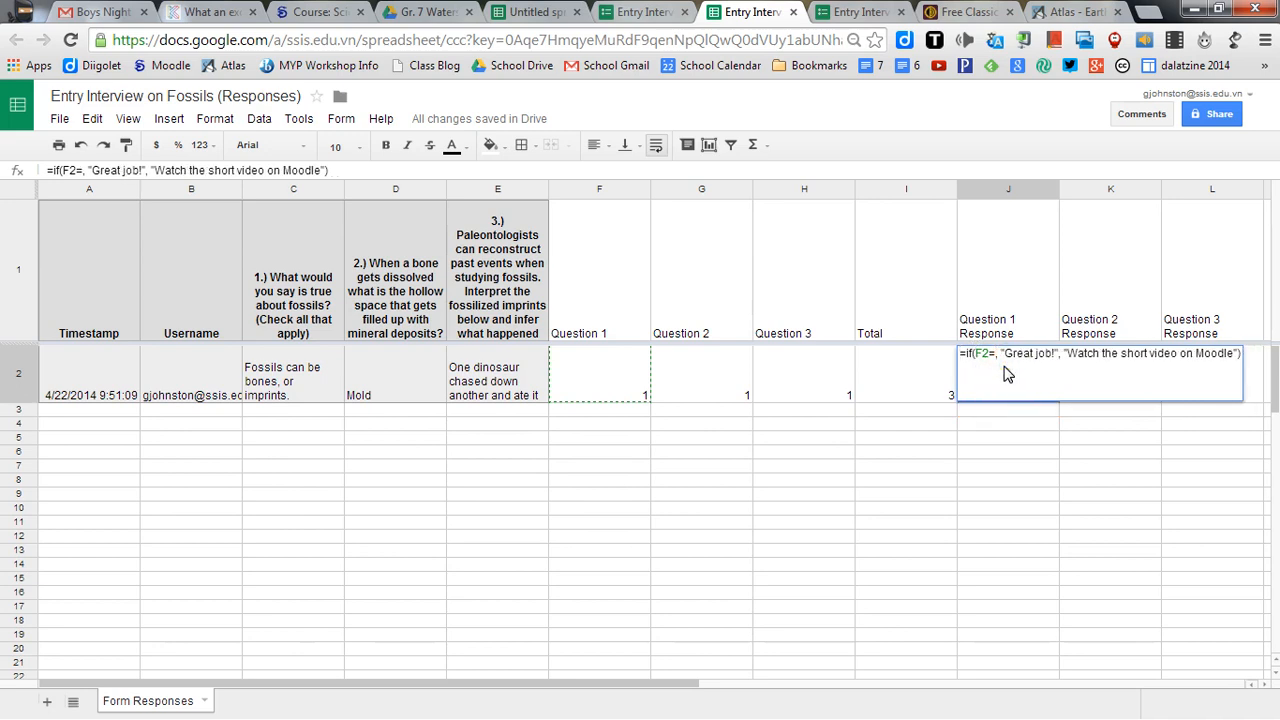
type("1")
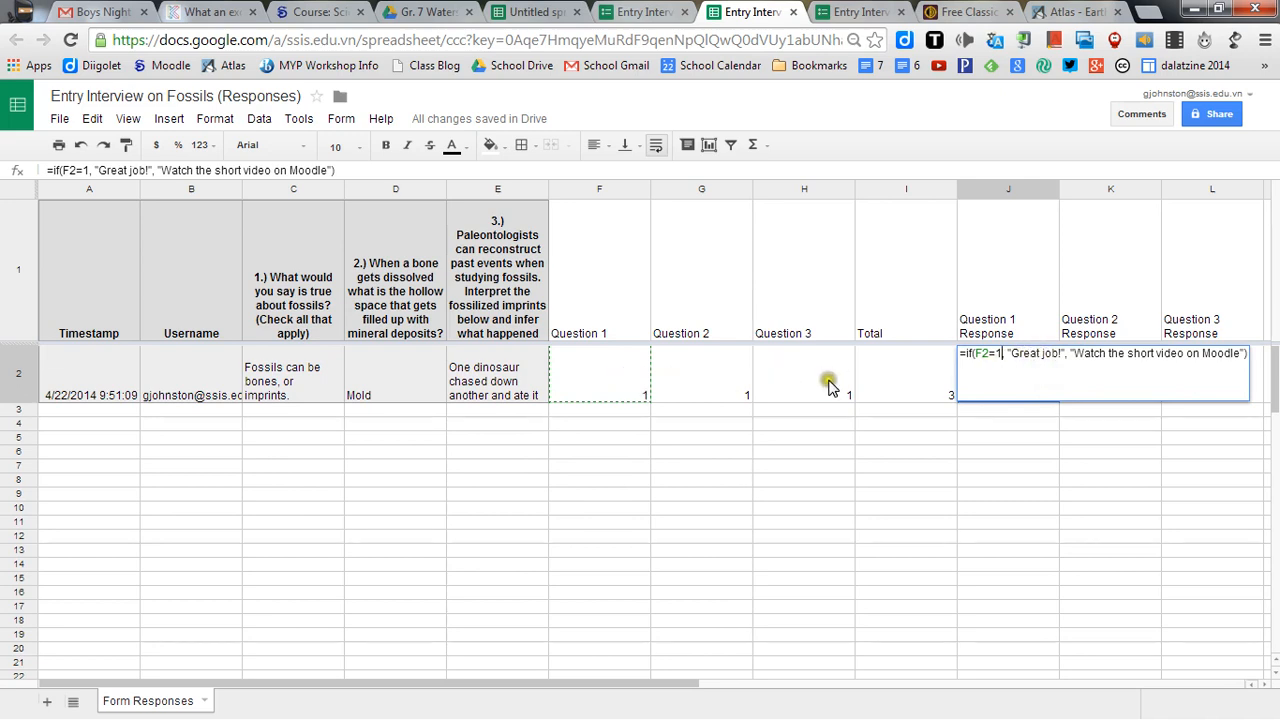
key("Return")
- Enter =if(G2=1,"Great job", "Look at the BBC reading on Moodle") in K2 as the Question 2 Response formula
left_click(1086, 362)
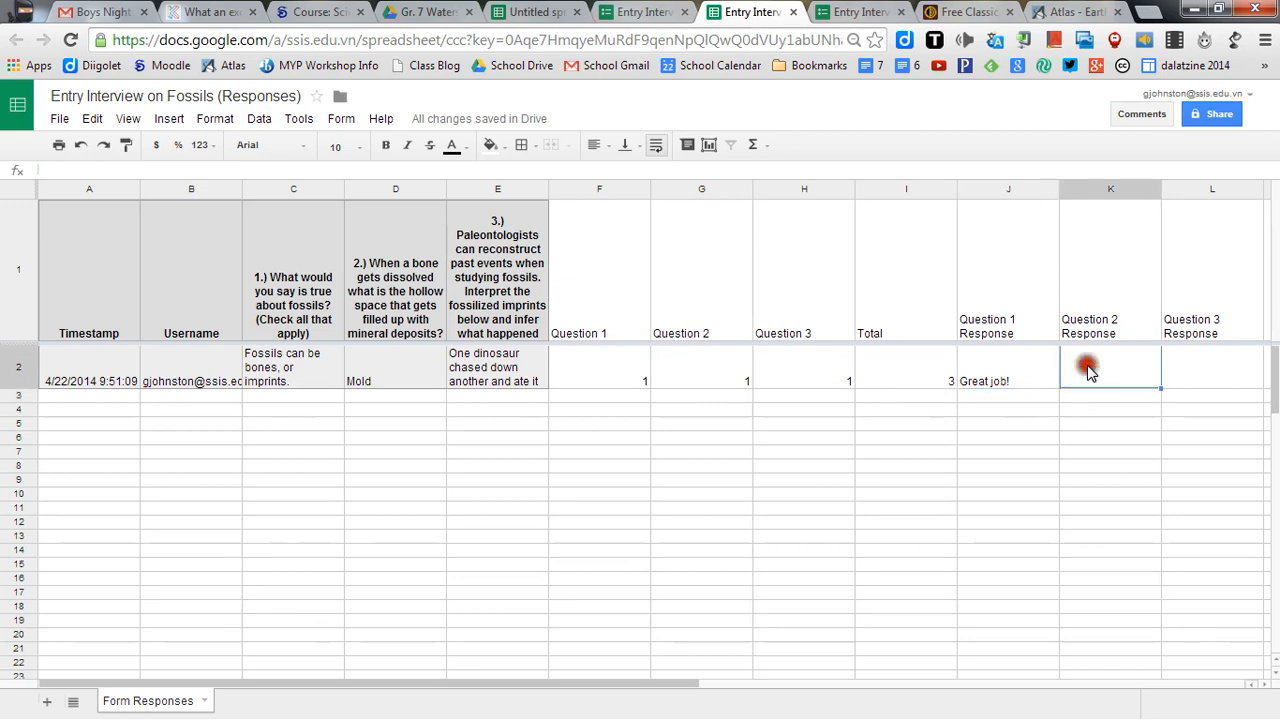
type("=")
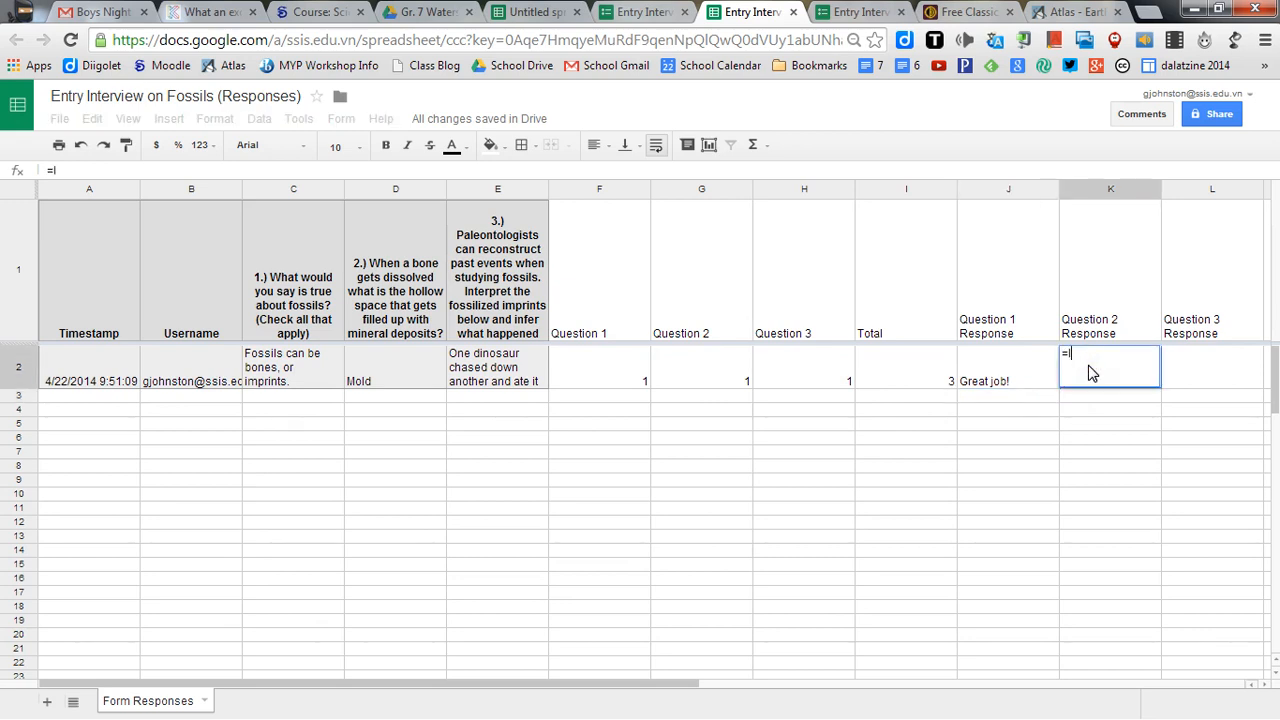
type("if(")
type("G2=1,\"G")
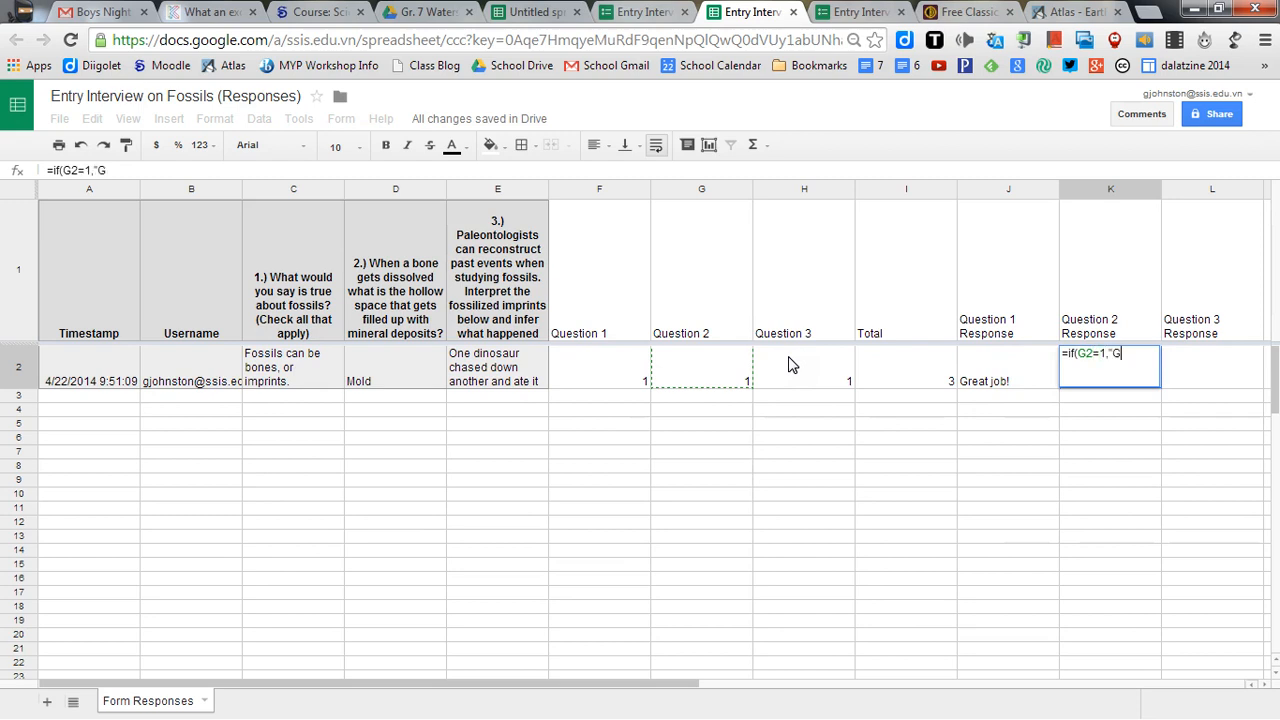
type("reat job\",")
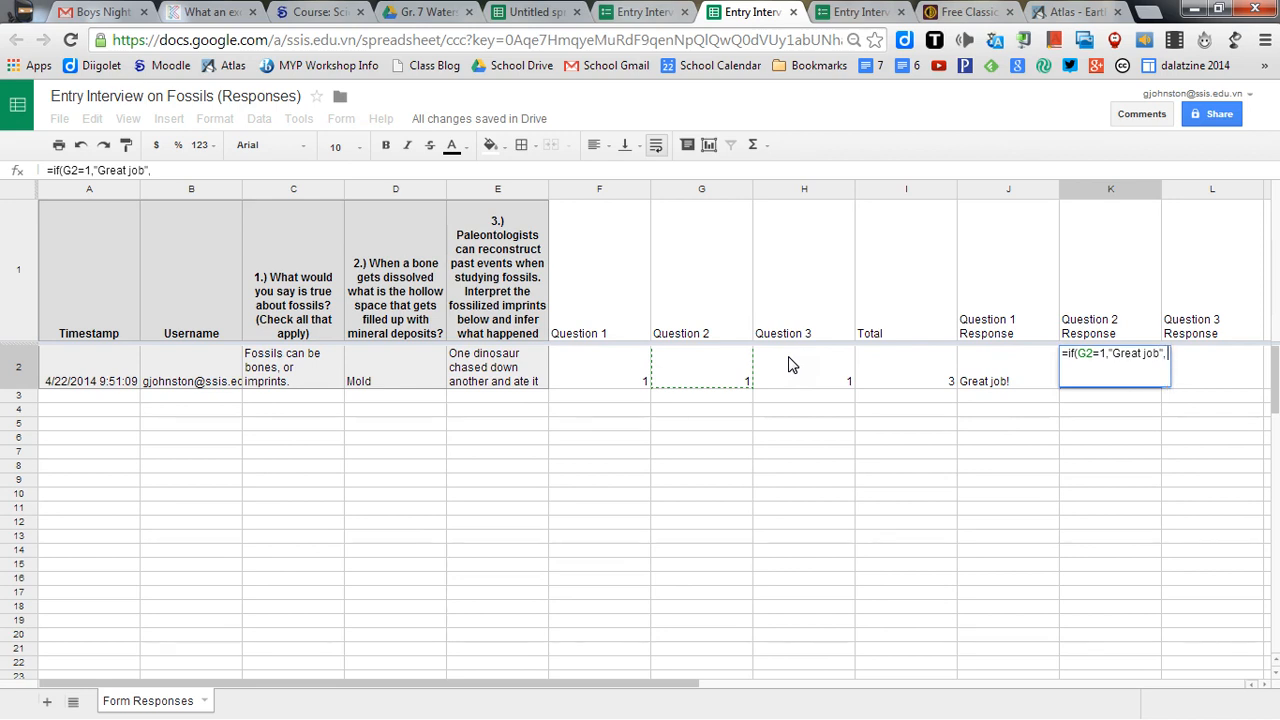
type(" \"Look ath")
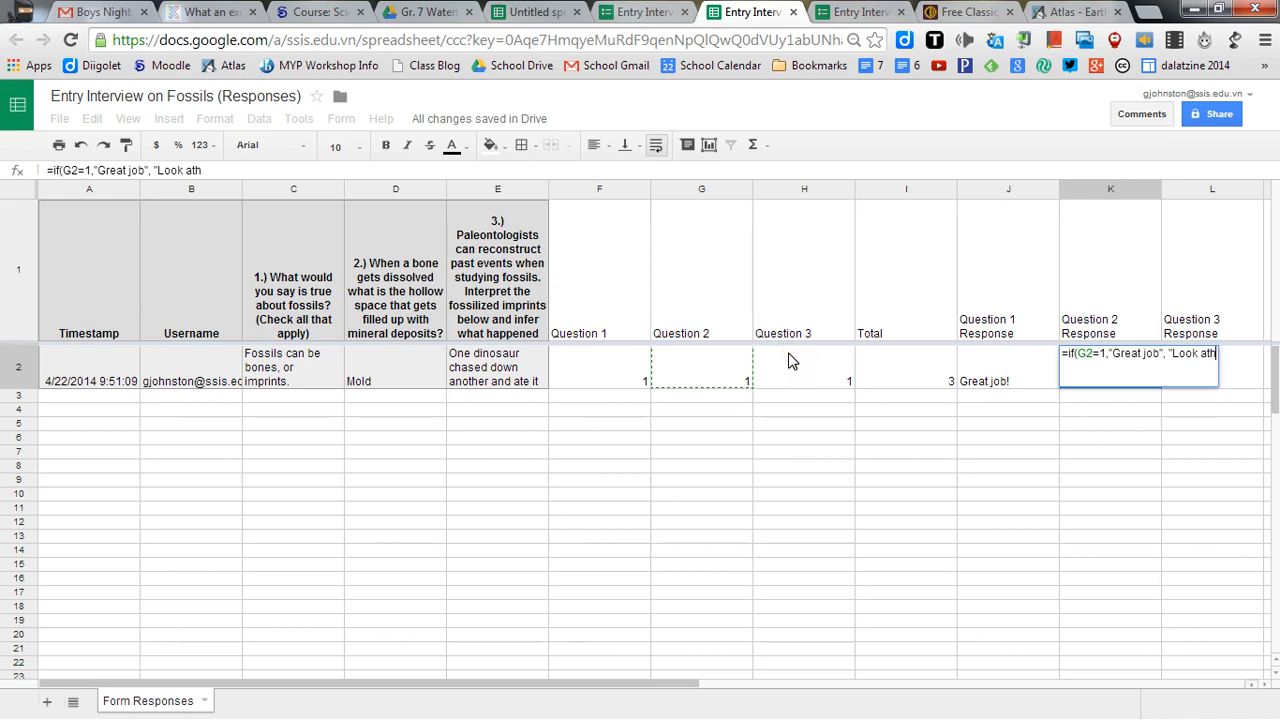
key("BackSpace")
type("the BB")
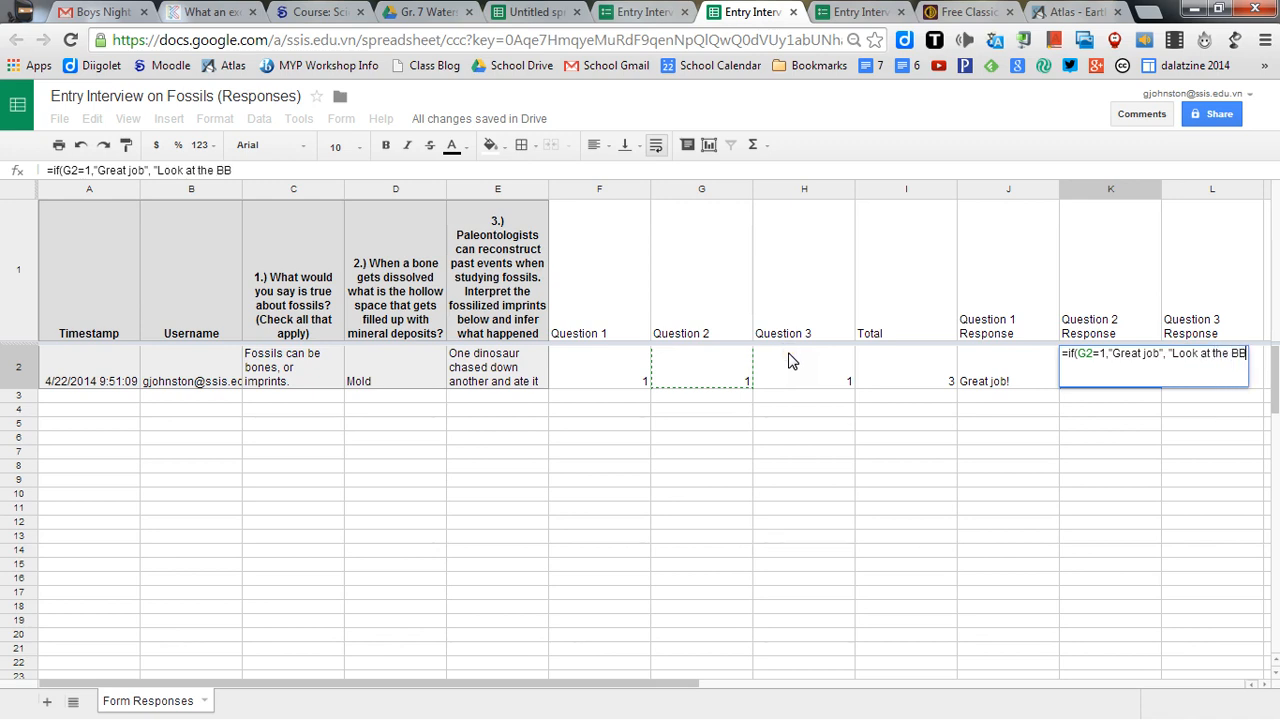
type("C")
type("reading")
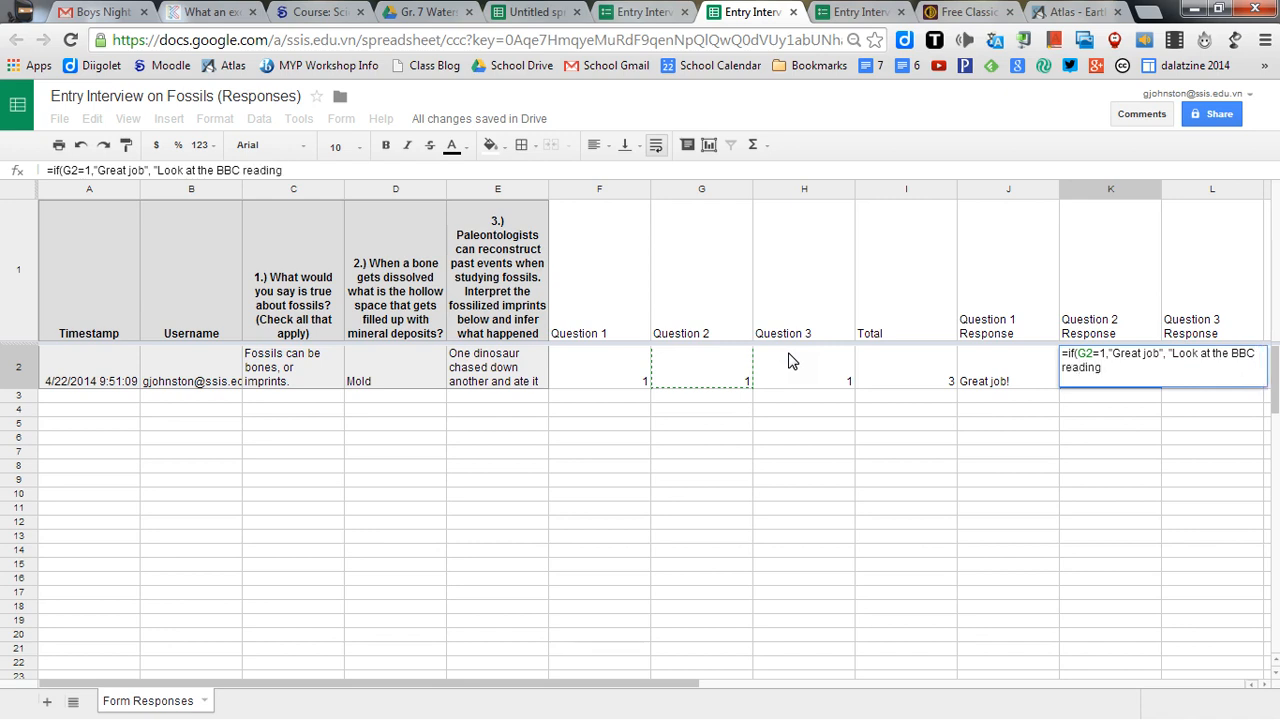
type(" on Moodle")
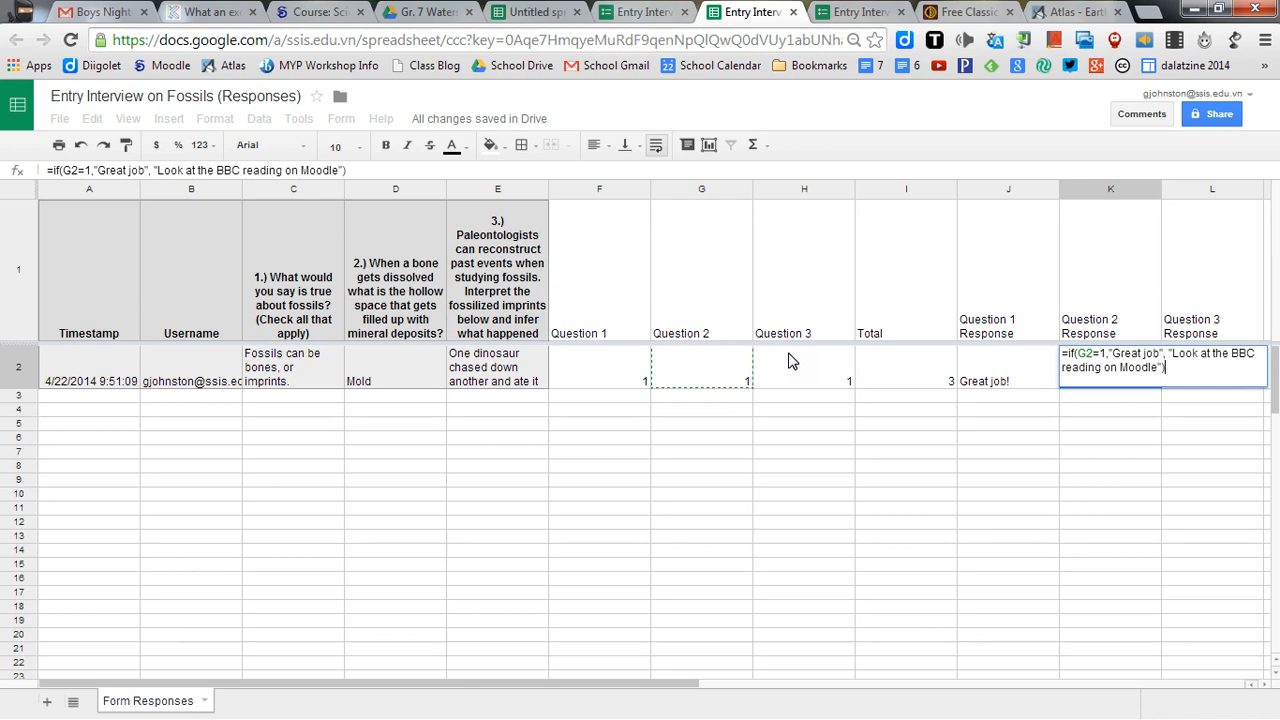
key("Return")
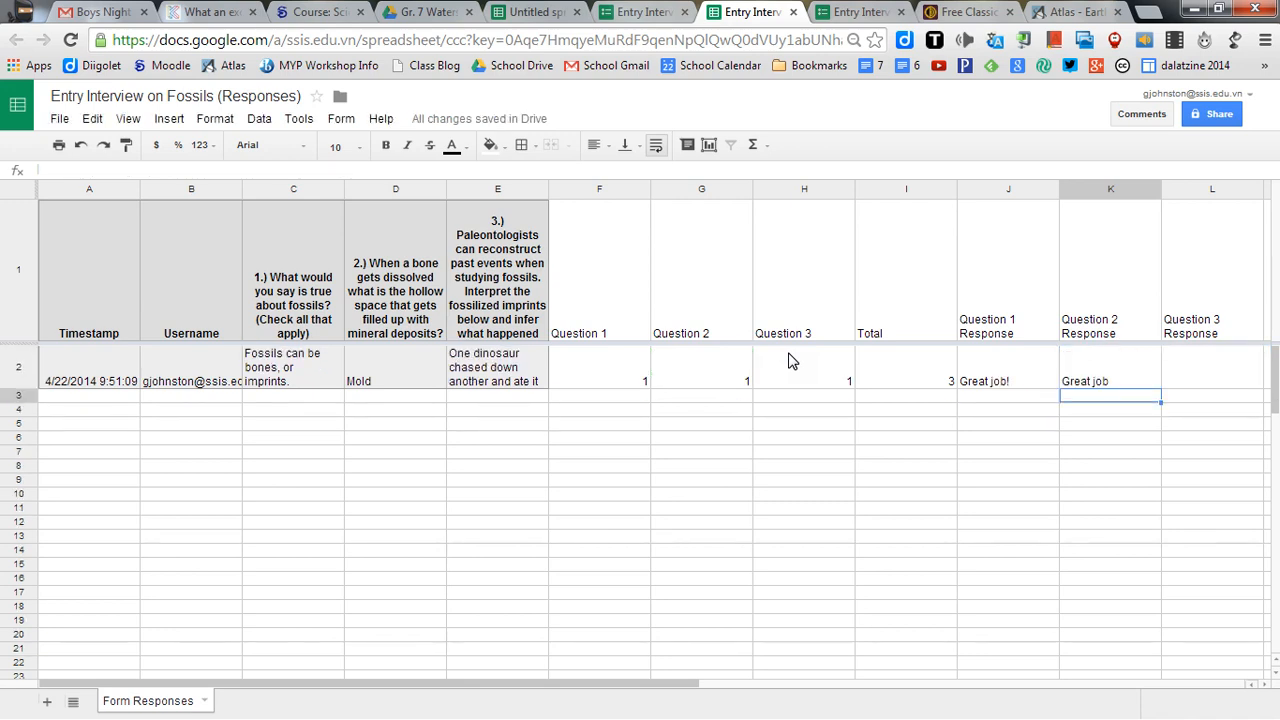
- Enter an IF formula in L2 testing H2=1, returning "Great job!" or "Come up and model how footprints look with" plus the teacher's name
left_click(1180, 365)
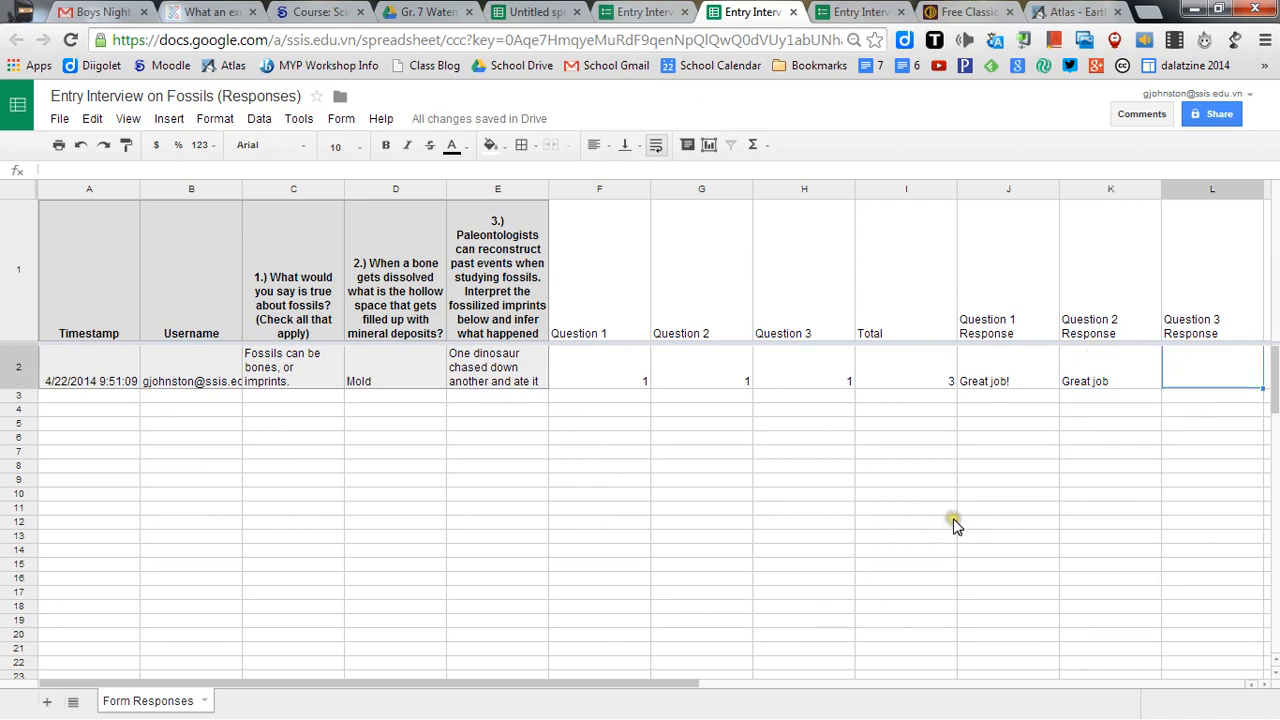
type("=")
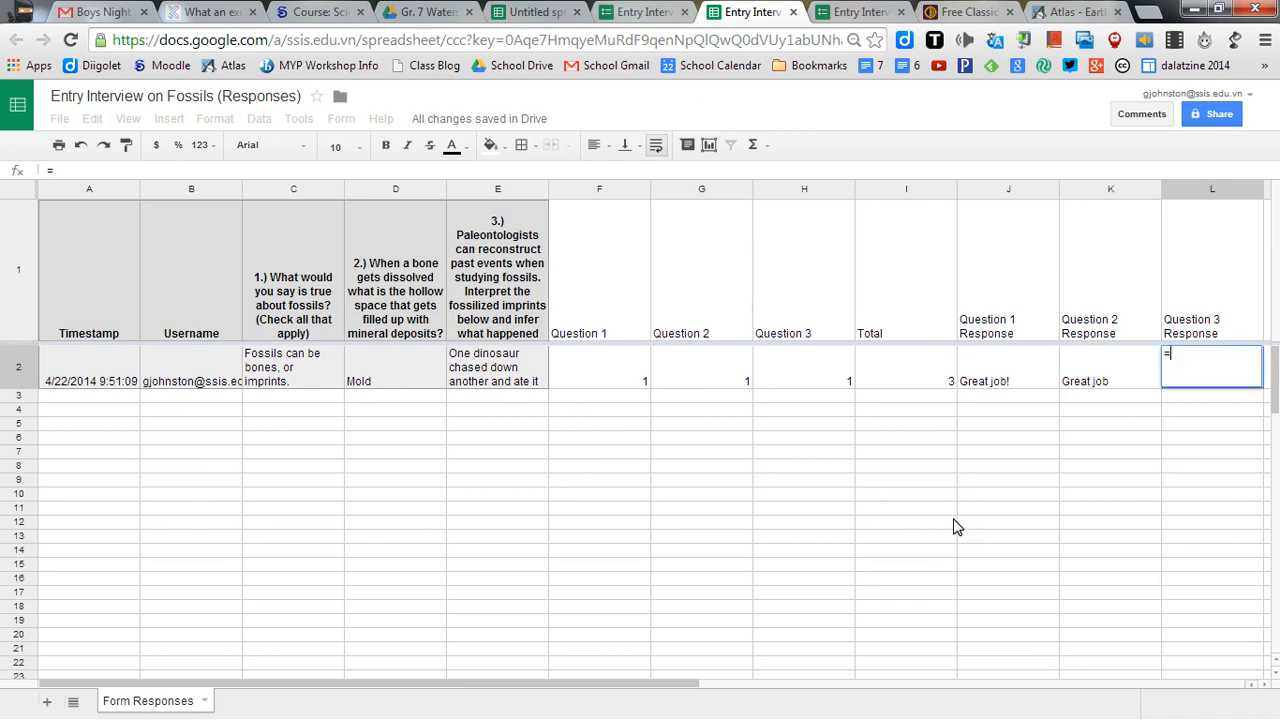
type("if(")
left_click(817, 364)
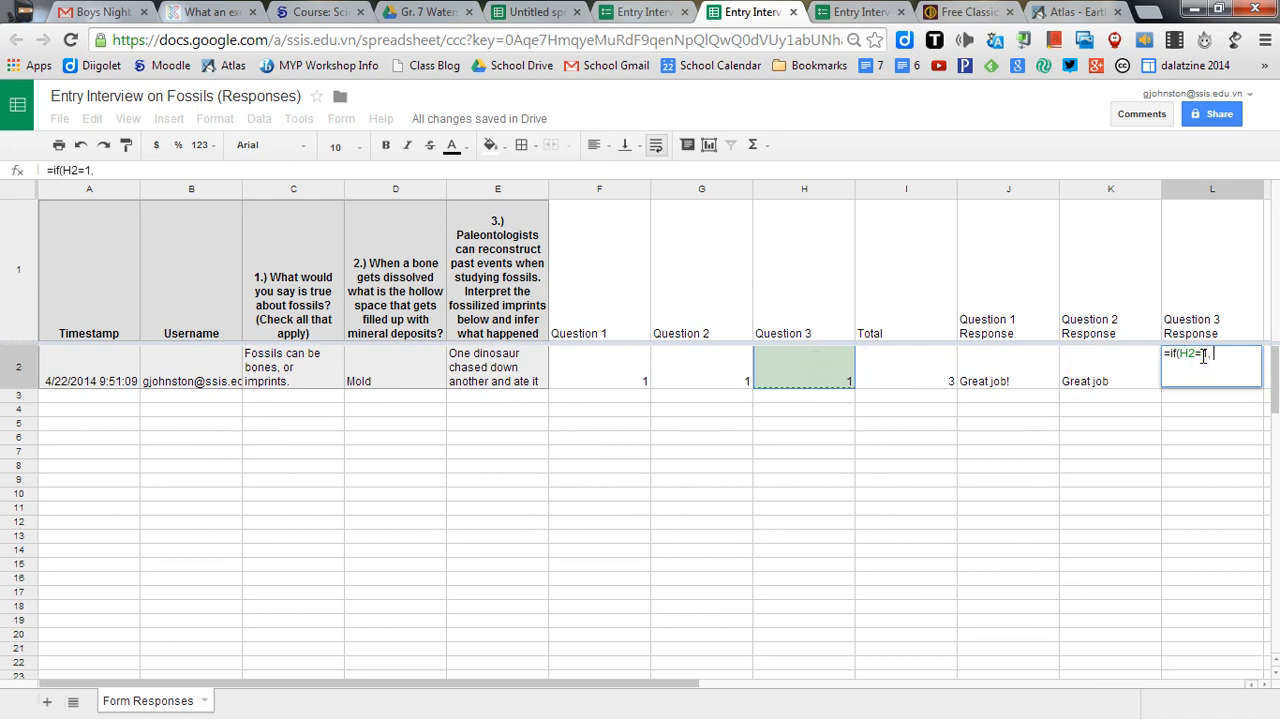
type("=1,\"Great job")
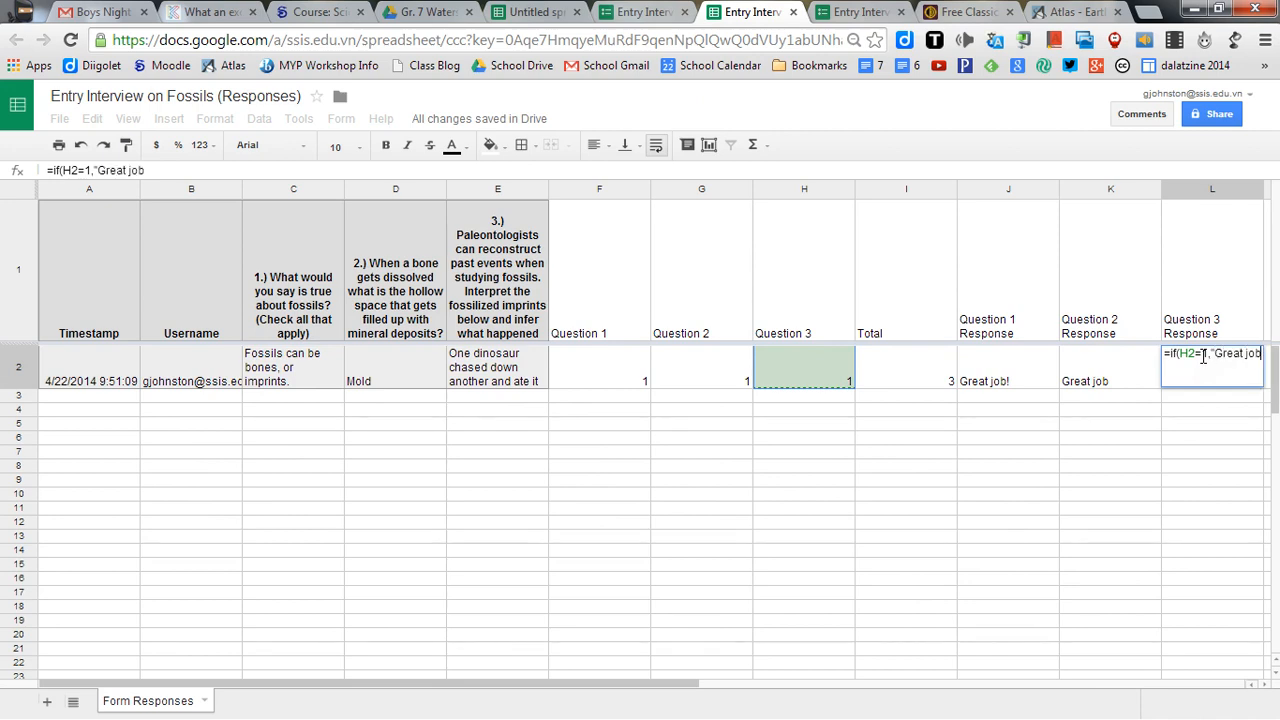
type("!\", \"Come up an")
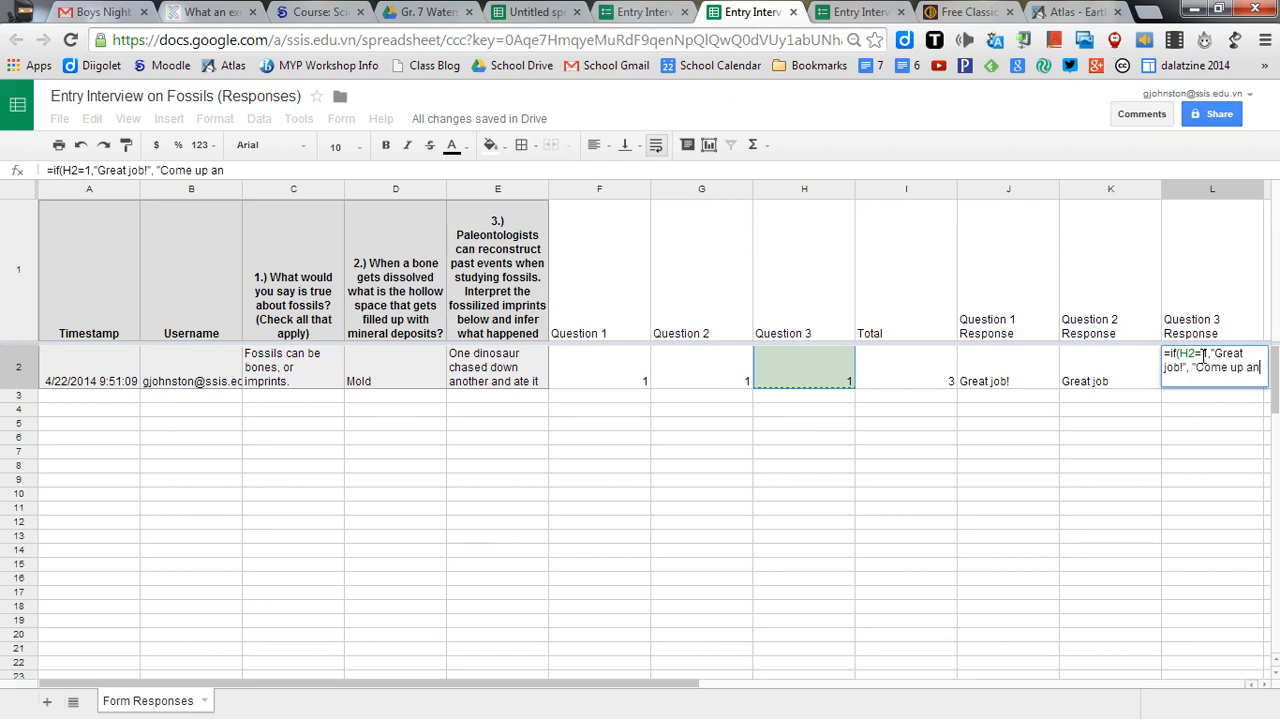
type("d model ")
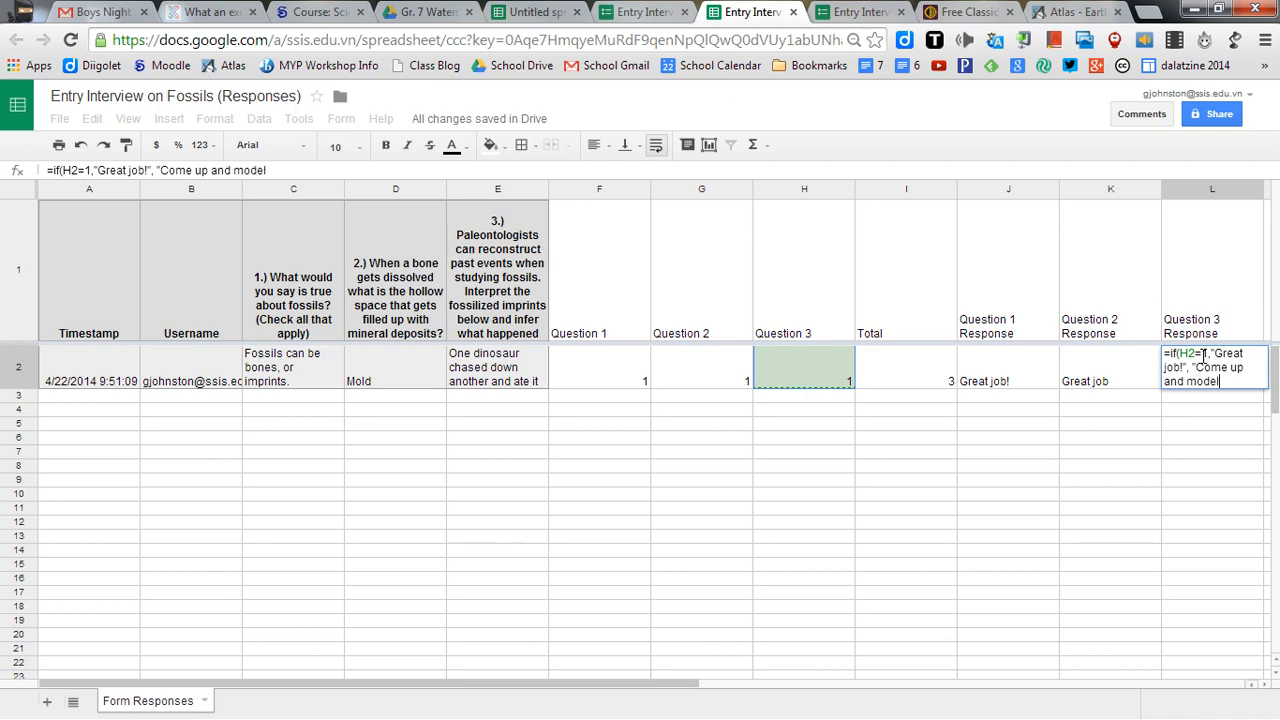
type("how footp")
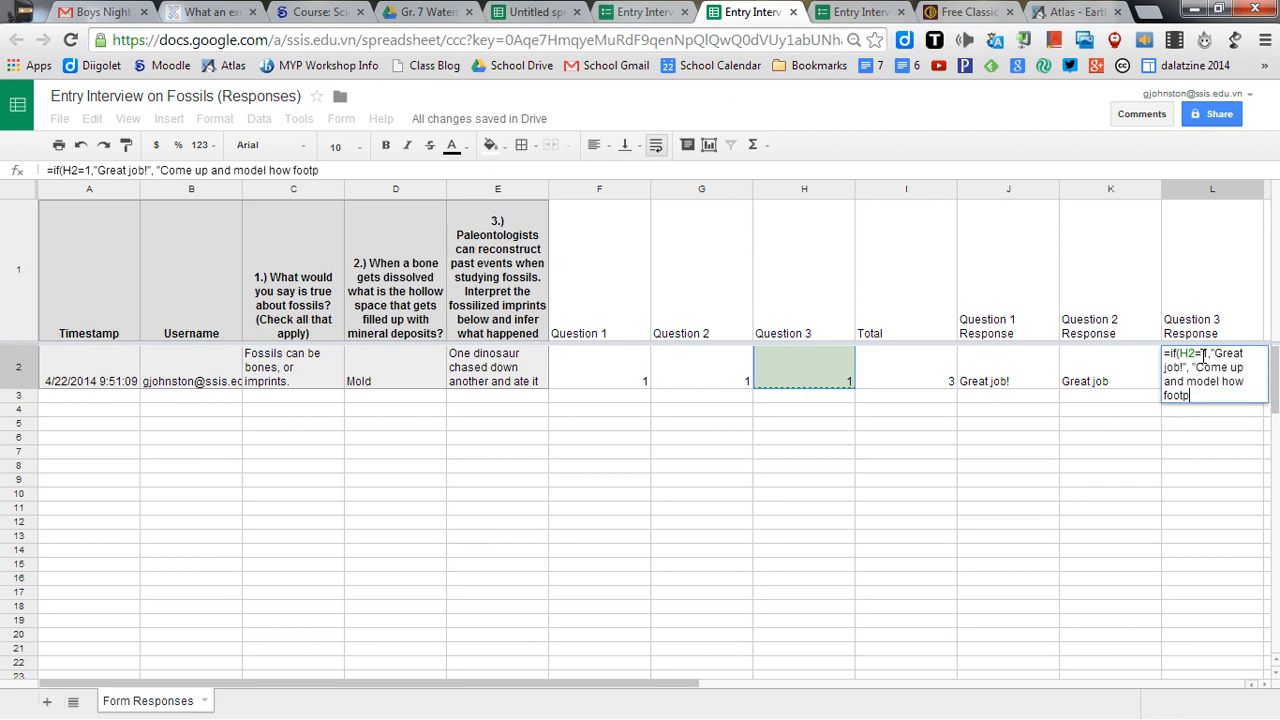
type("rints look with Mr. J\"")
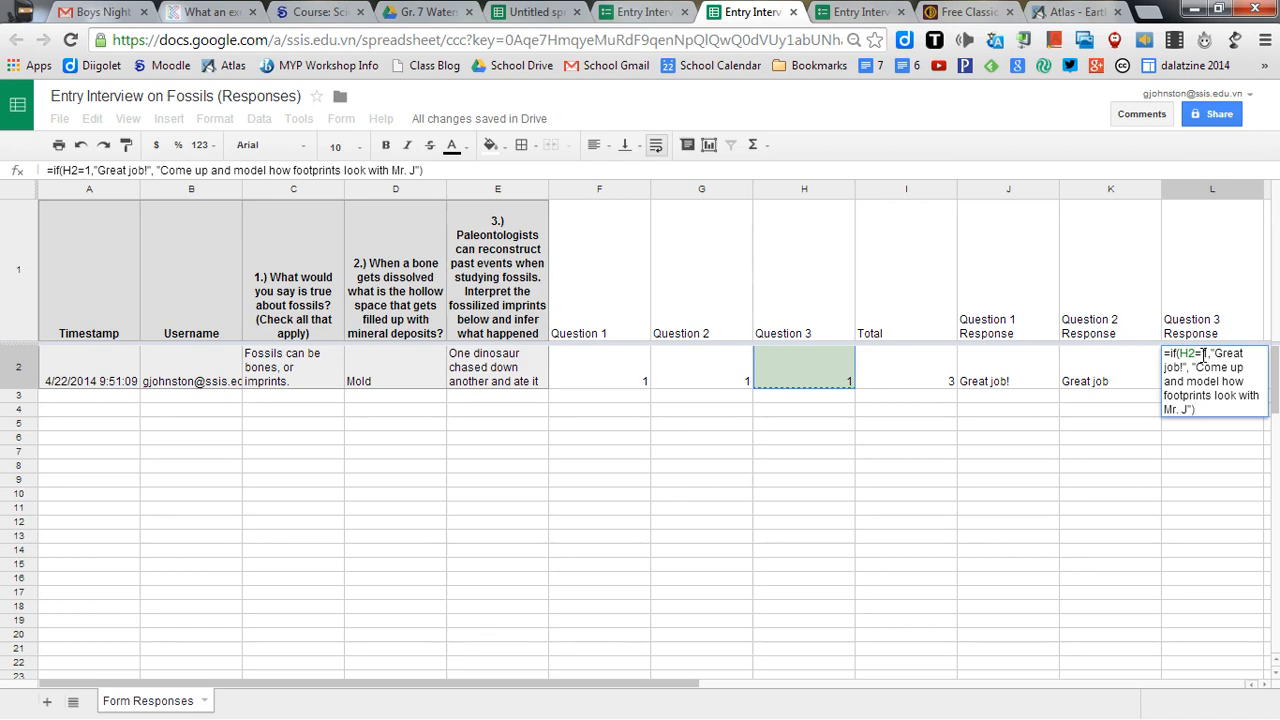
key("Return")
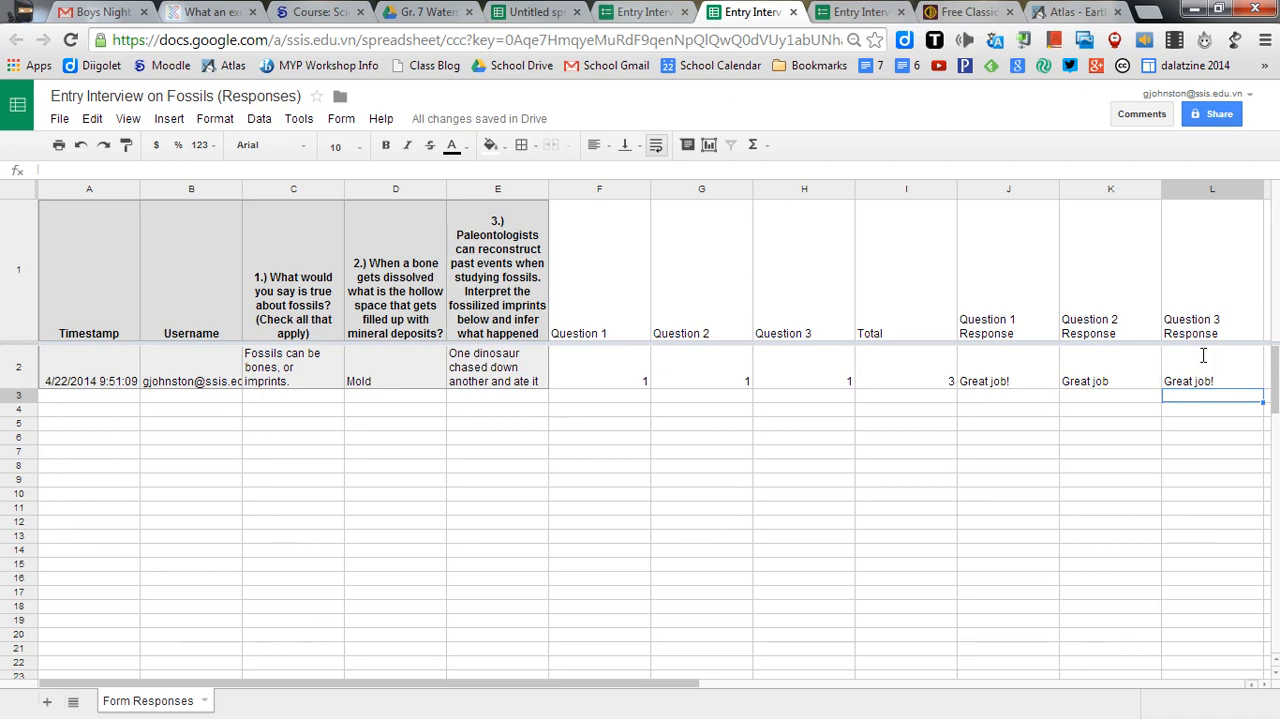
- Add an exclamation mark to the true result in the K2 formula so it reads "Great job!"
left_click(1093, 380)
double_click(1106, 374)
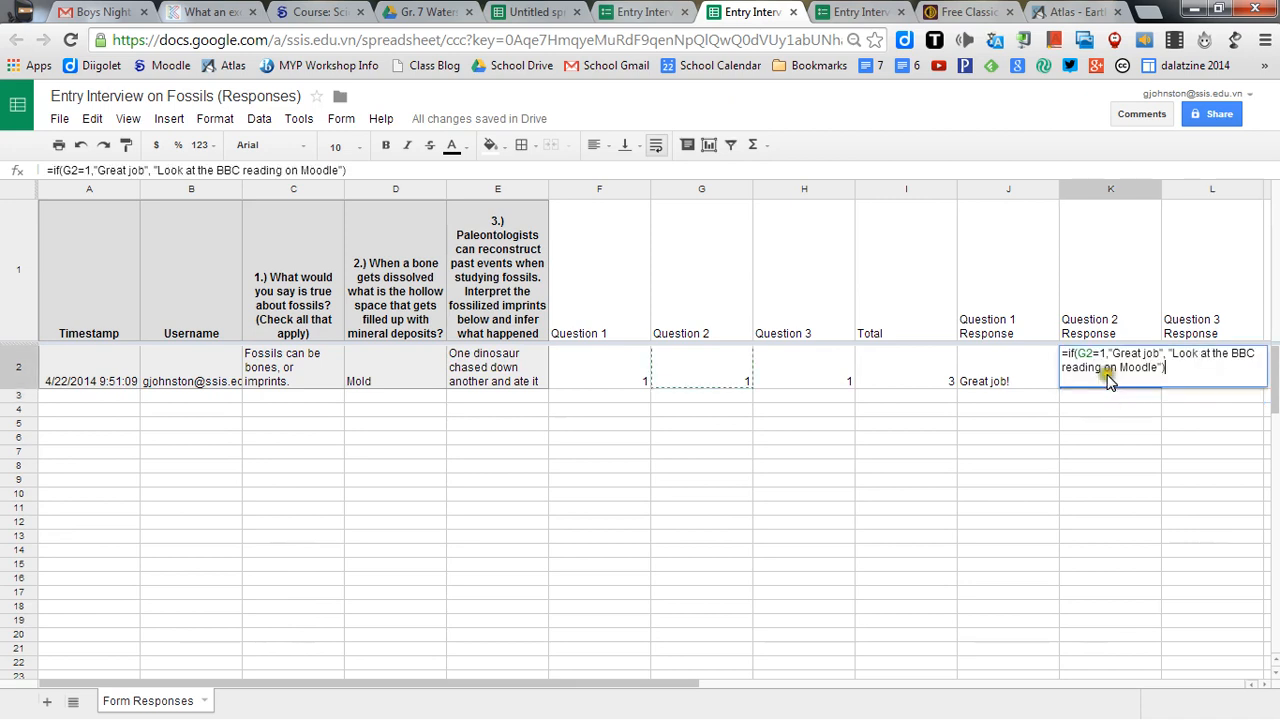
left_click(1159, 354)
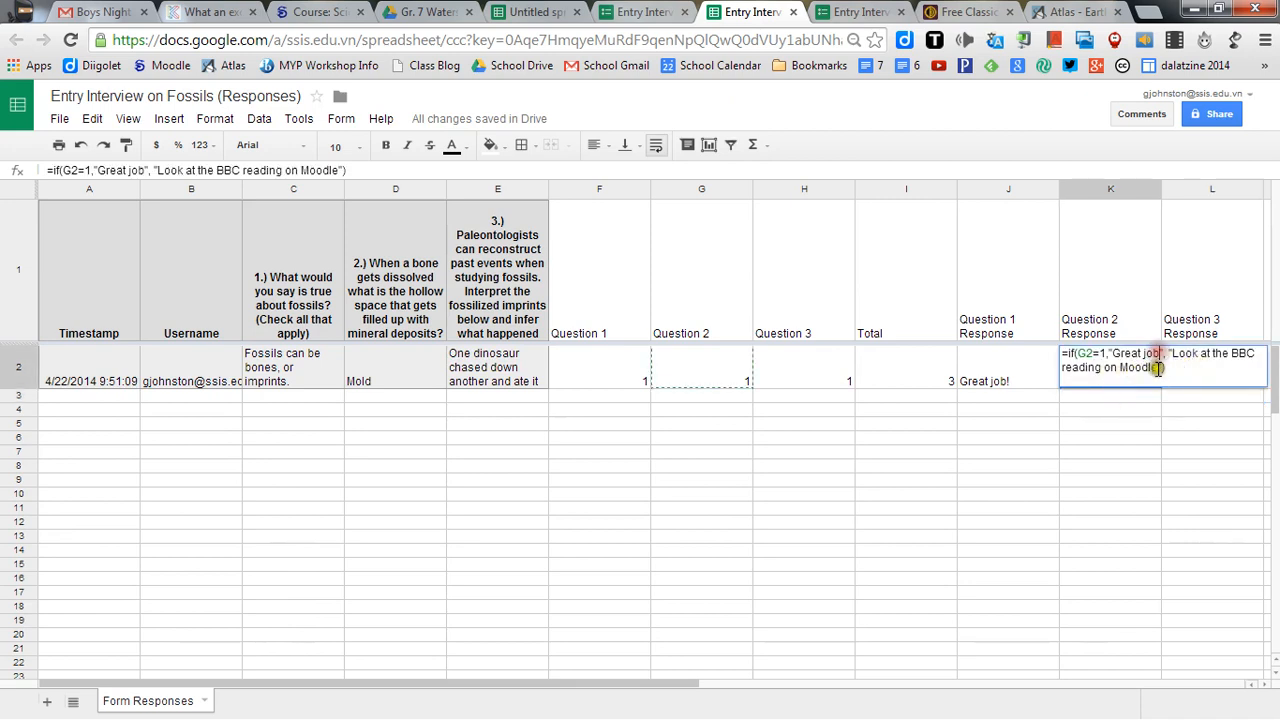
type("!")
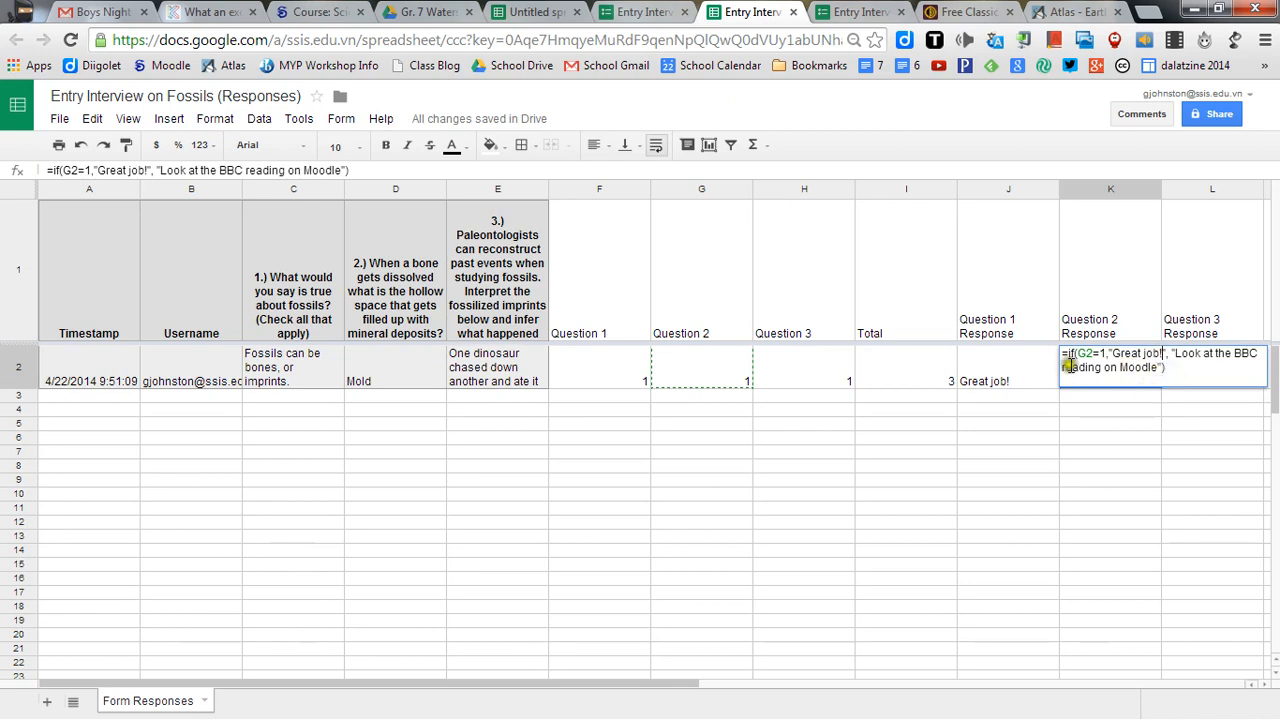
key("Return")
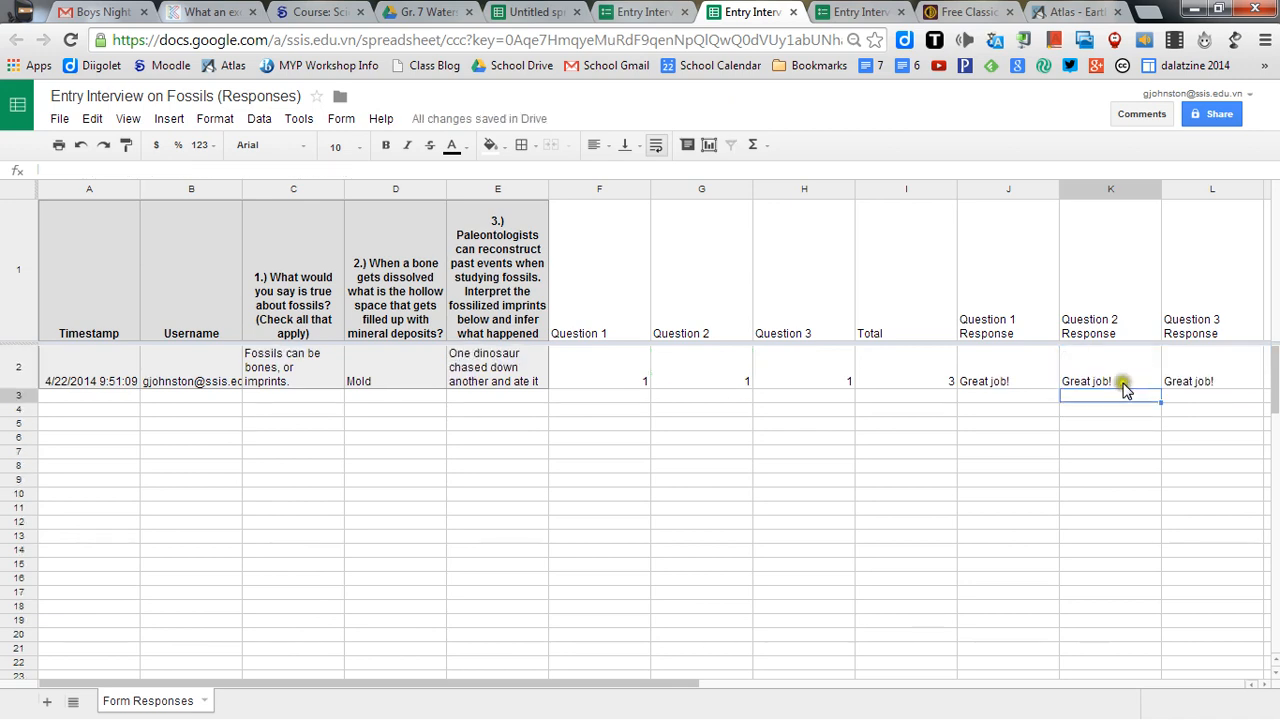
- Search the Script Gallery for Formmule, install formMule V6.5.4 and dismiss the initialization message
left_click(341, 118)
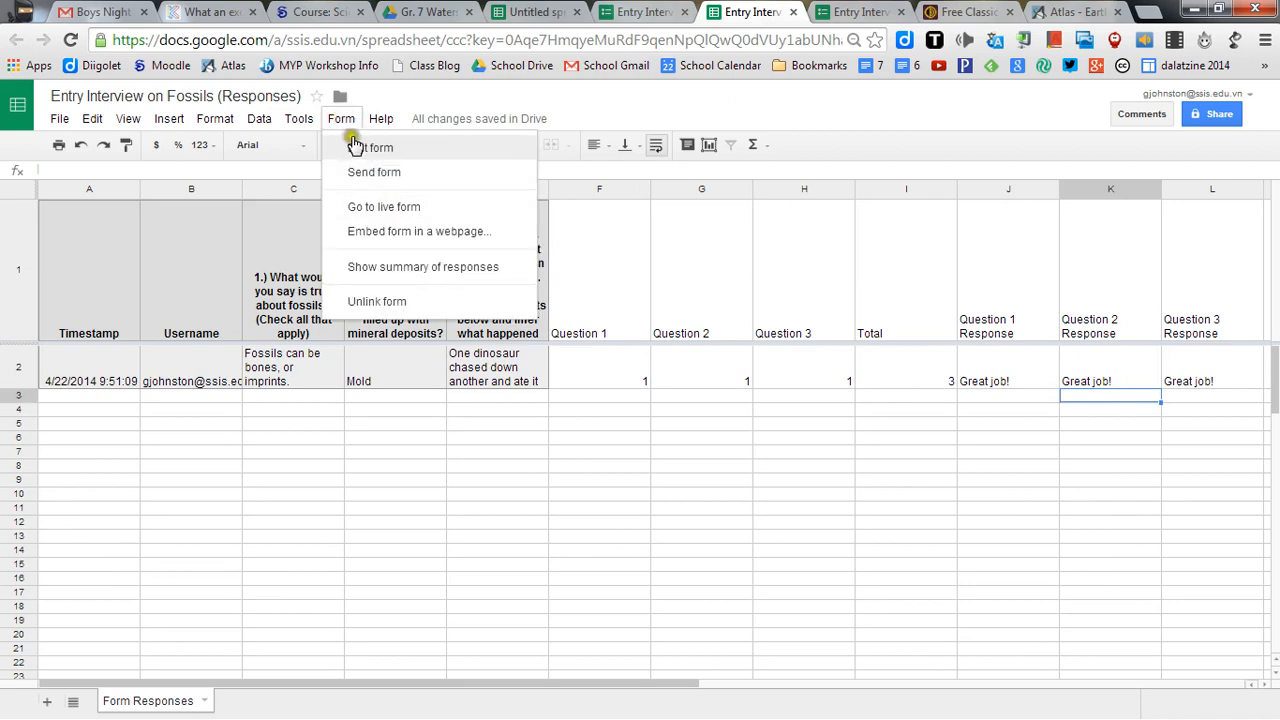
mouse_move(294, 118)
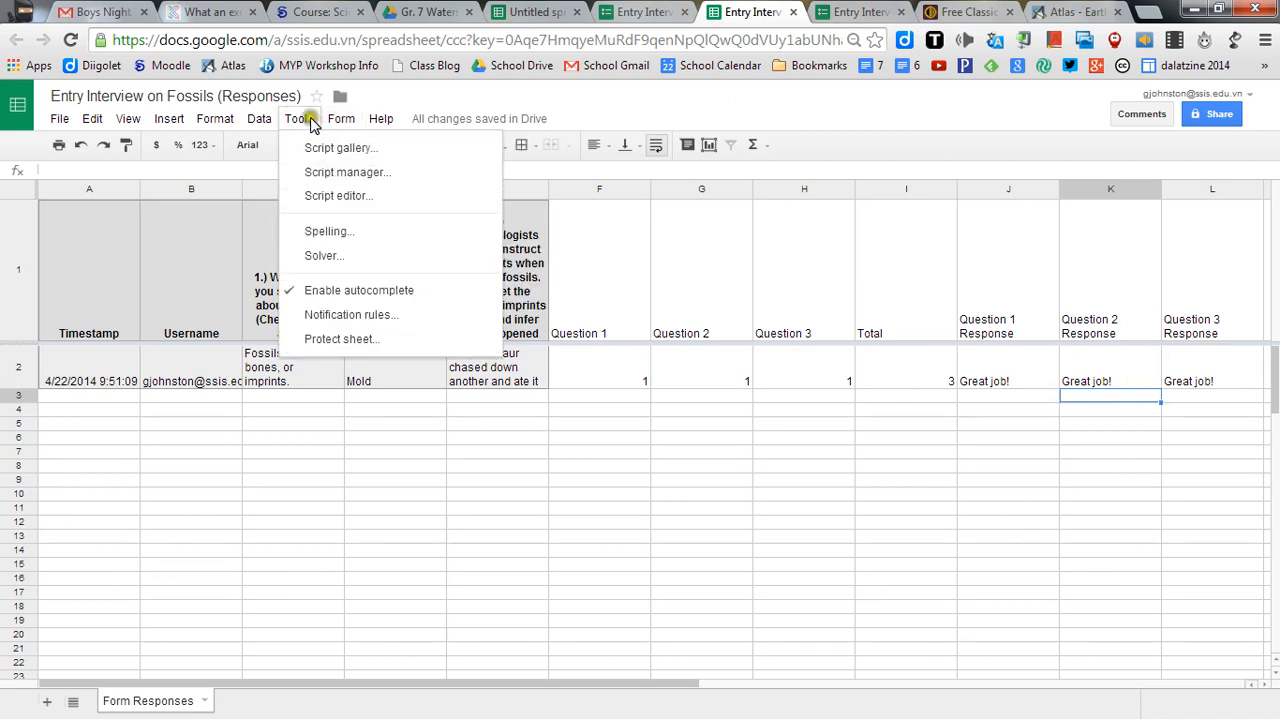
left_click(335, 147)
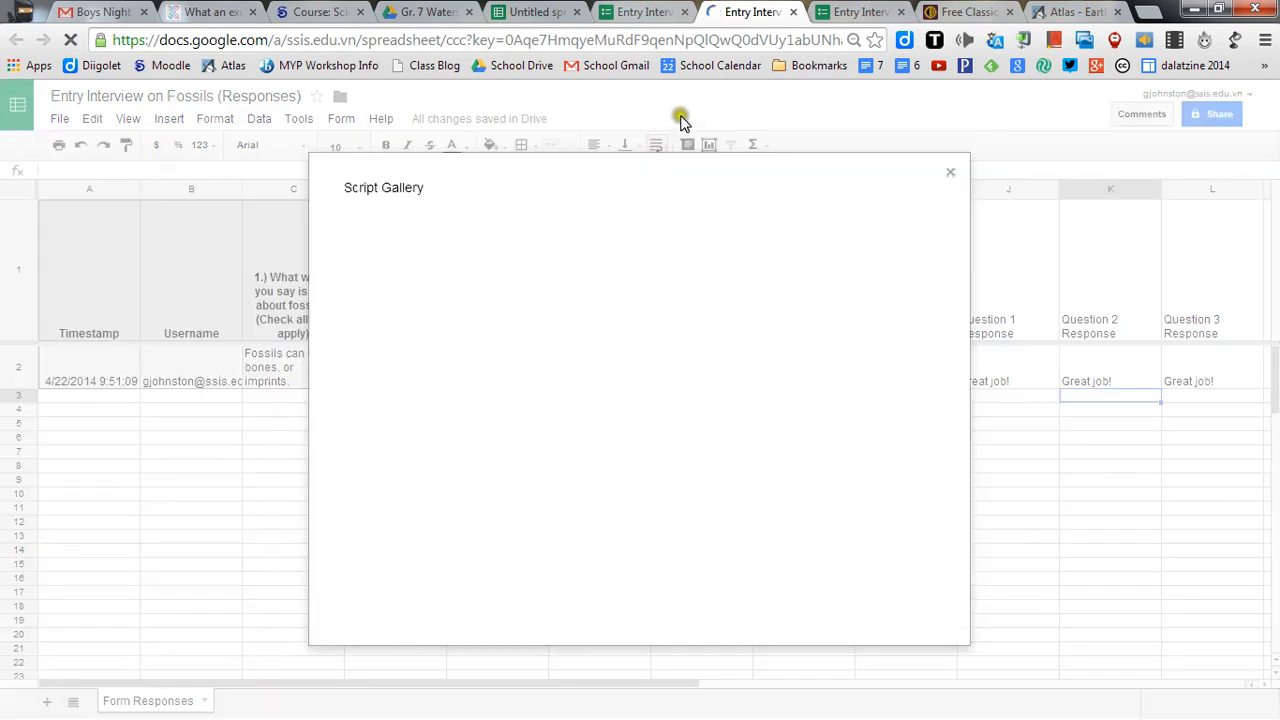
left_click(683, 231)
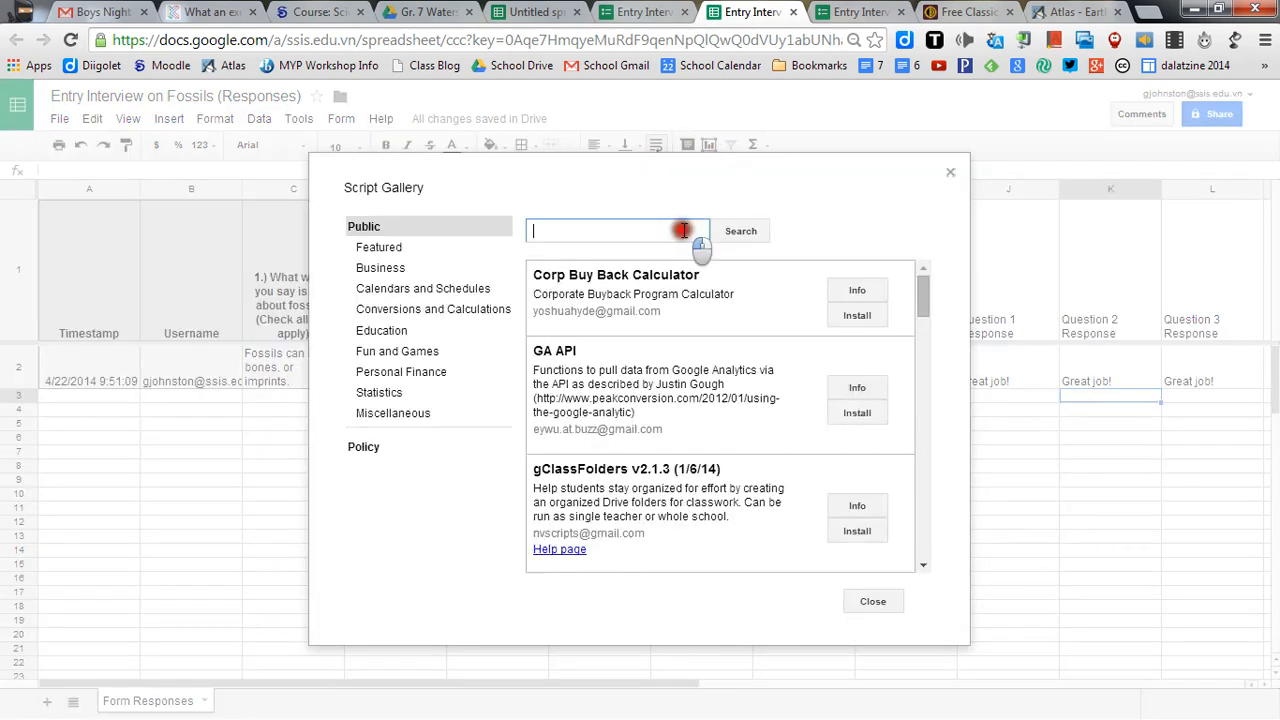
type("Formmule")
key("Return")
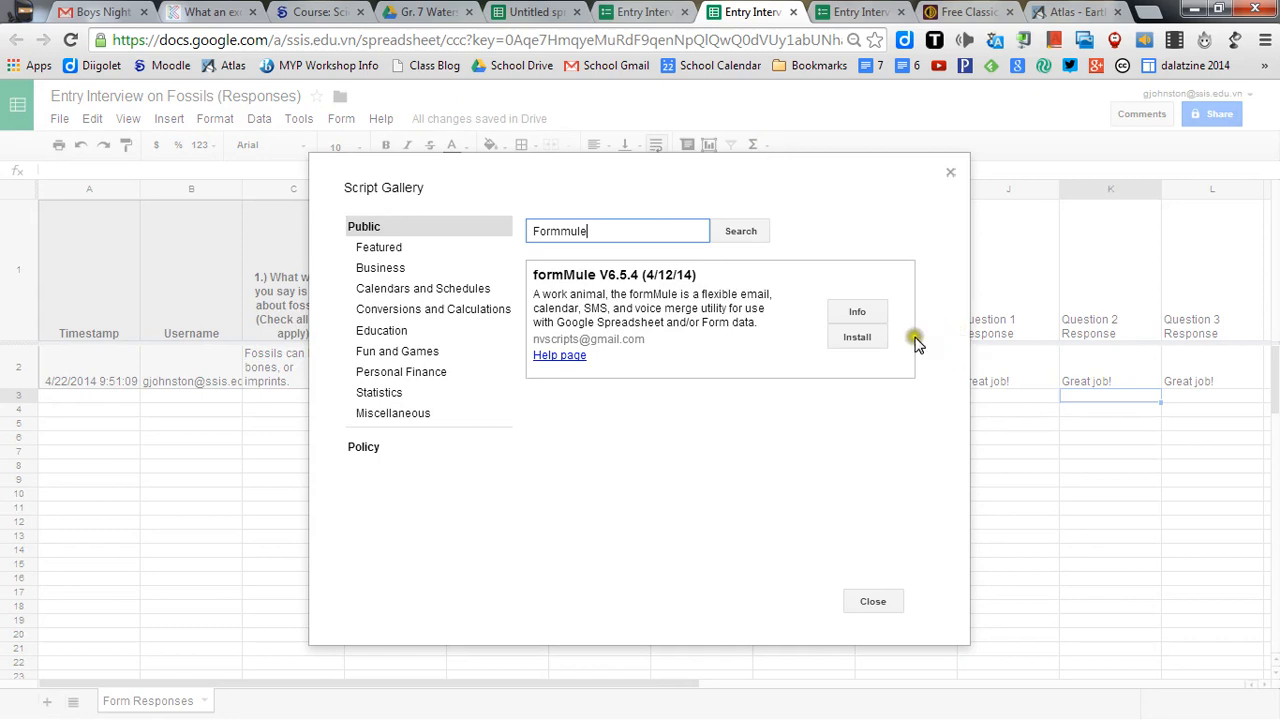
left_click(854, 336)
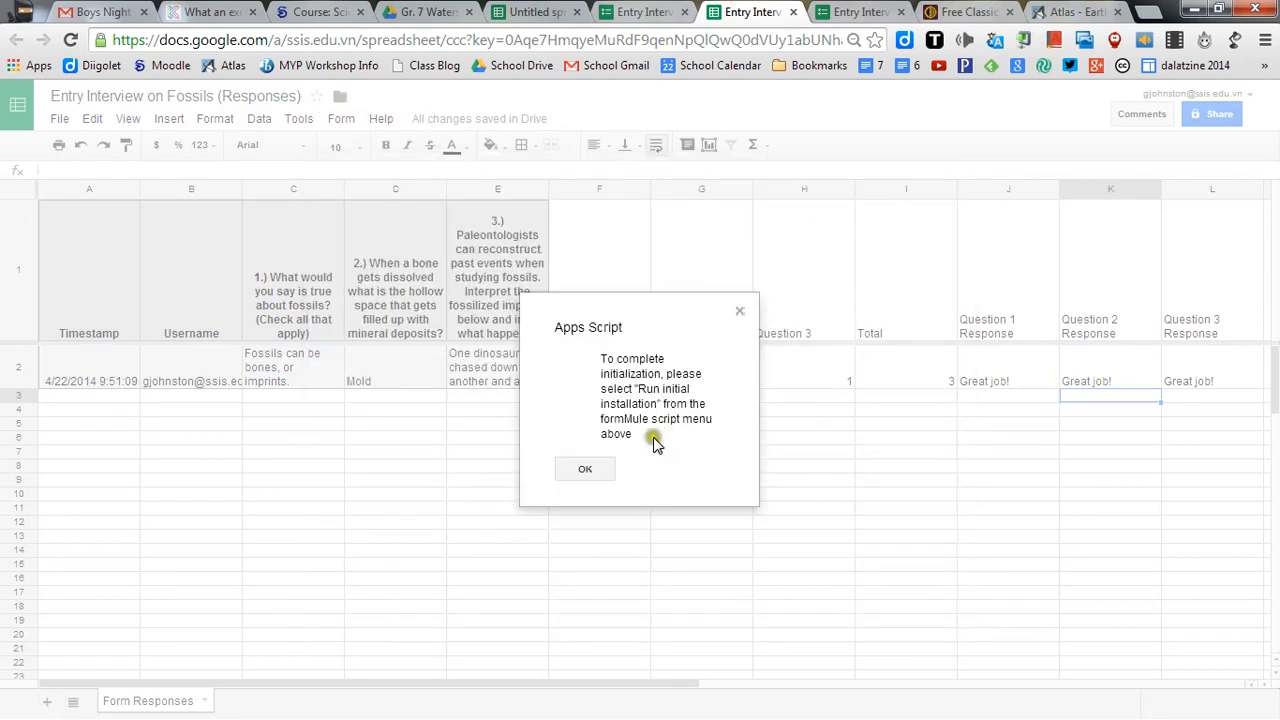
left_click(588, 465)
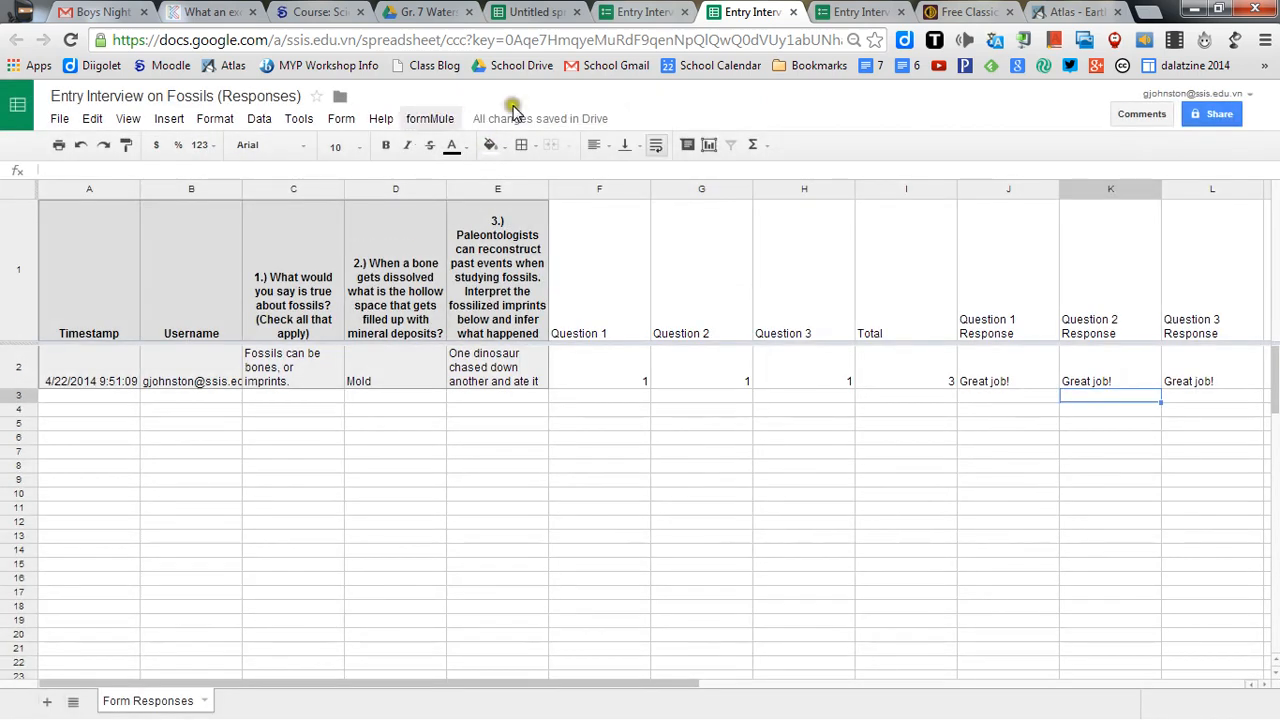
- Start formMule's initial installation and grant the script the account permissions it requests
left_click(428, 118)
left_click(457, 150)
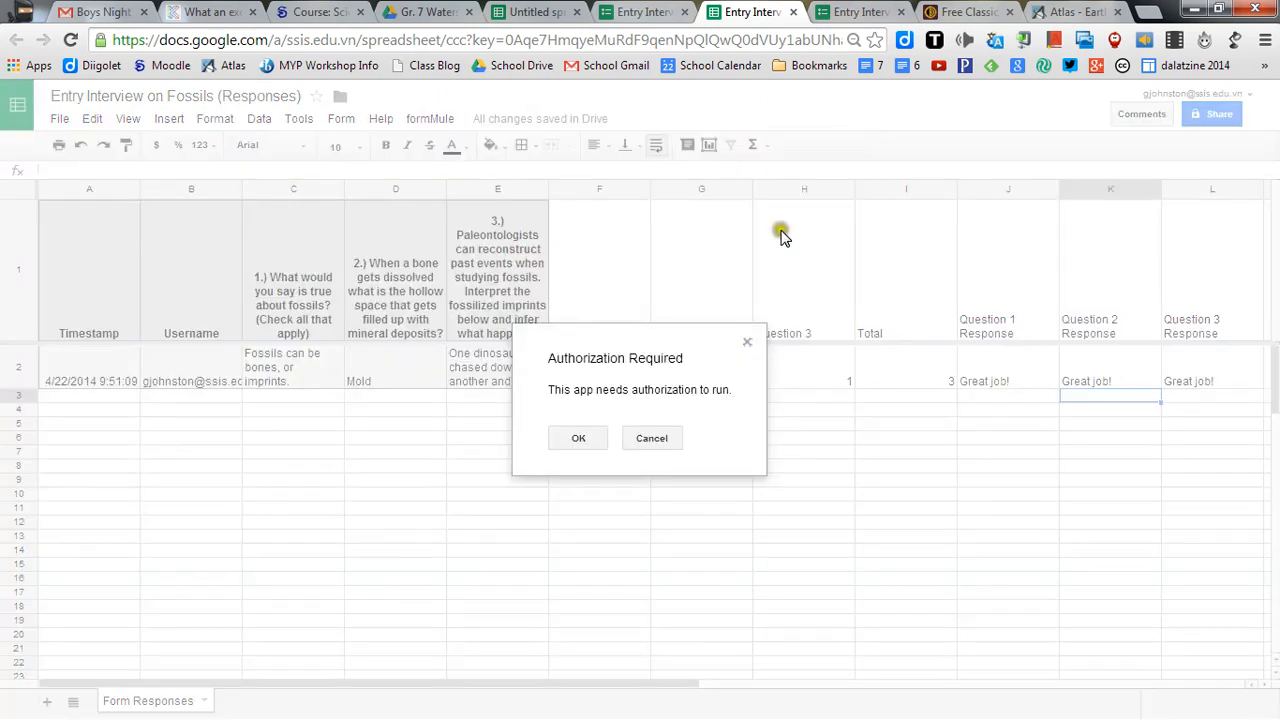
left_click(578, 438)
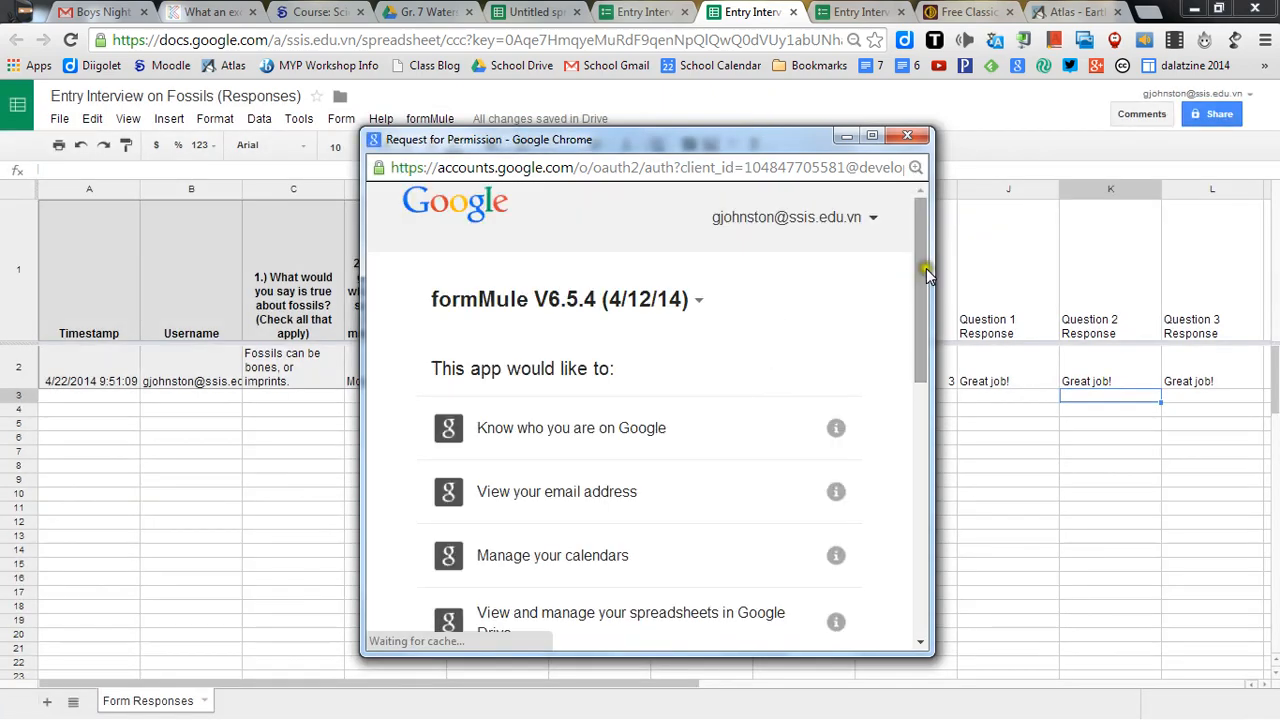
left_click_drag(926, 268, 940, 572)
left_click(775, 596)
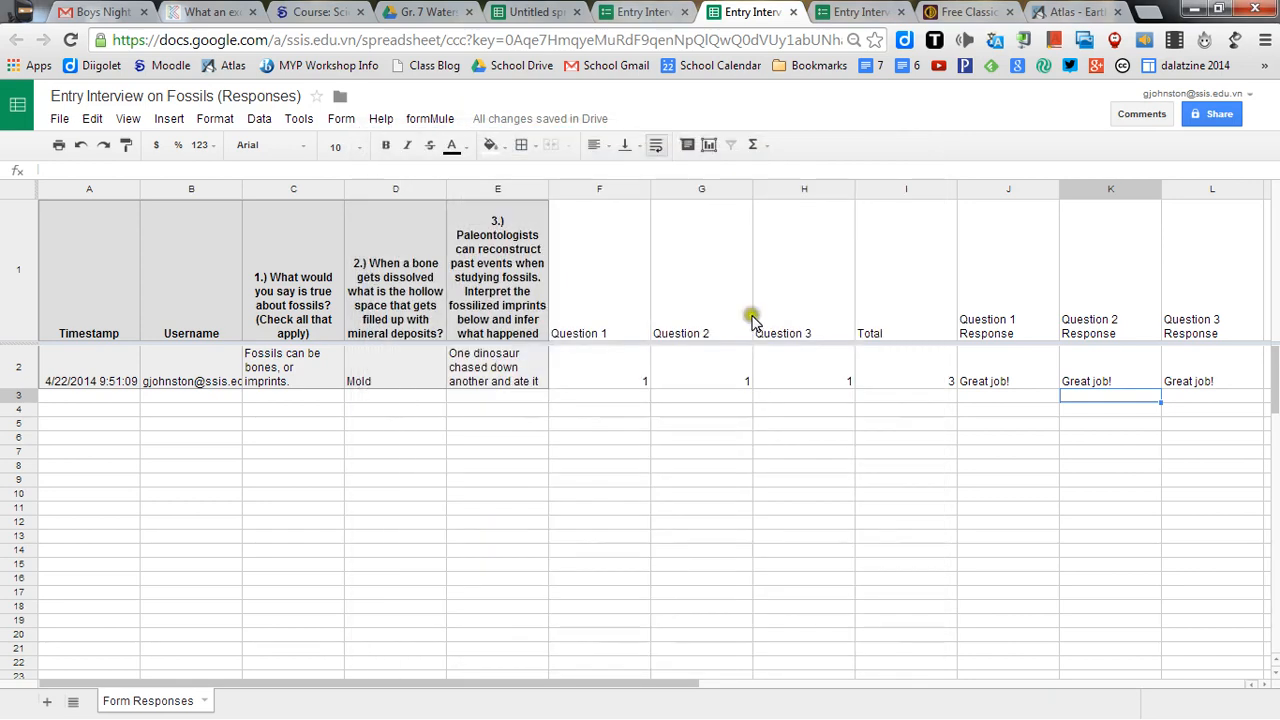
- Run formMule's initial installation on the response spreadsheet
left_click(426, 120)
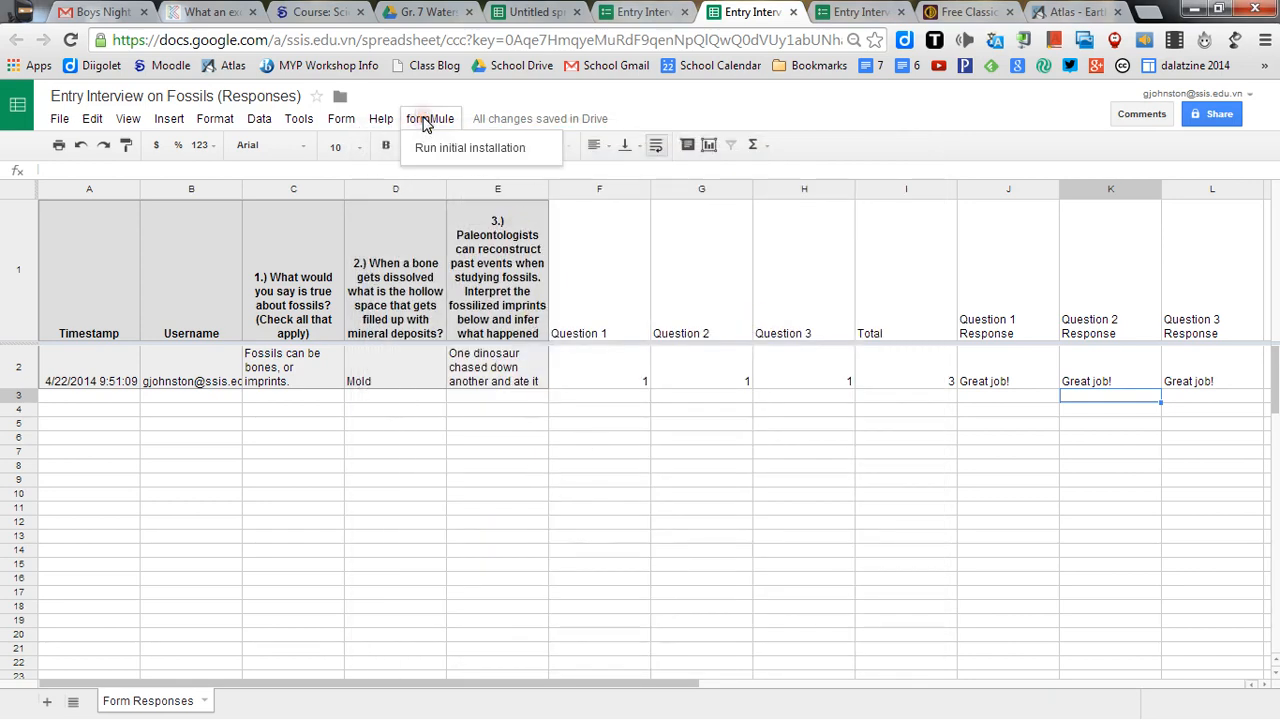
left_click(424, 88)
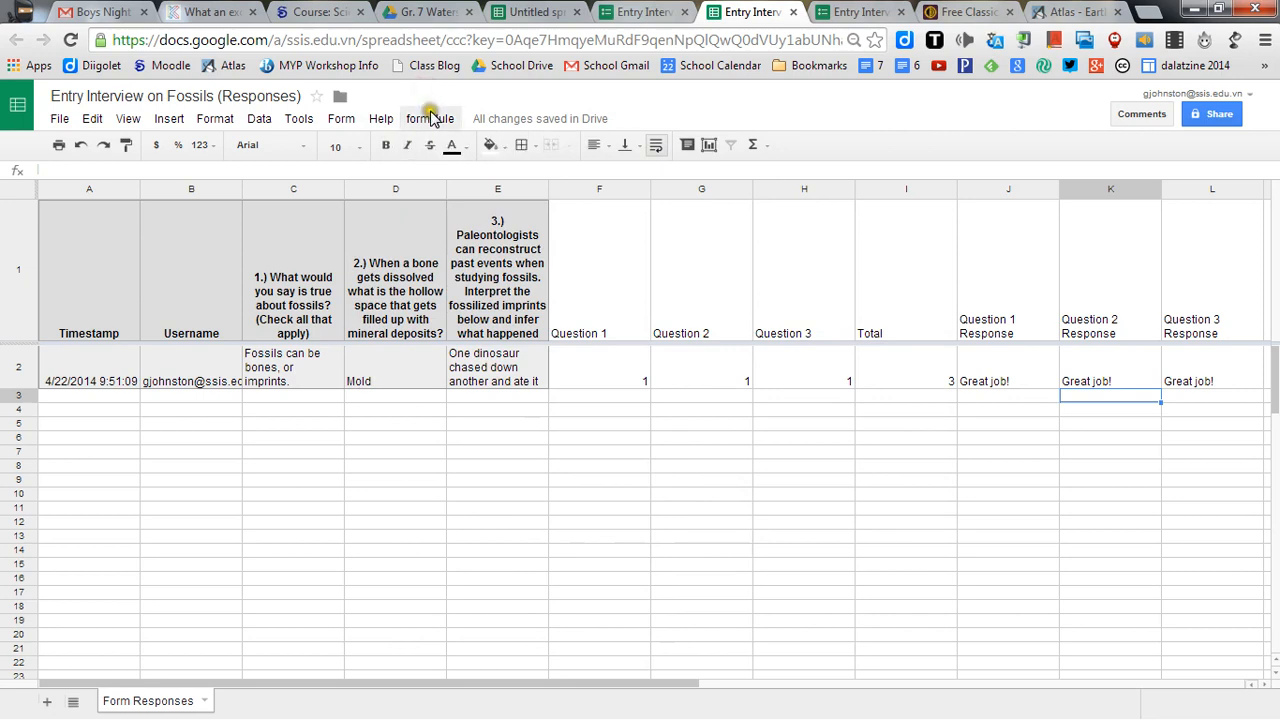
left_click(432, 116)
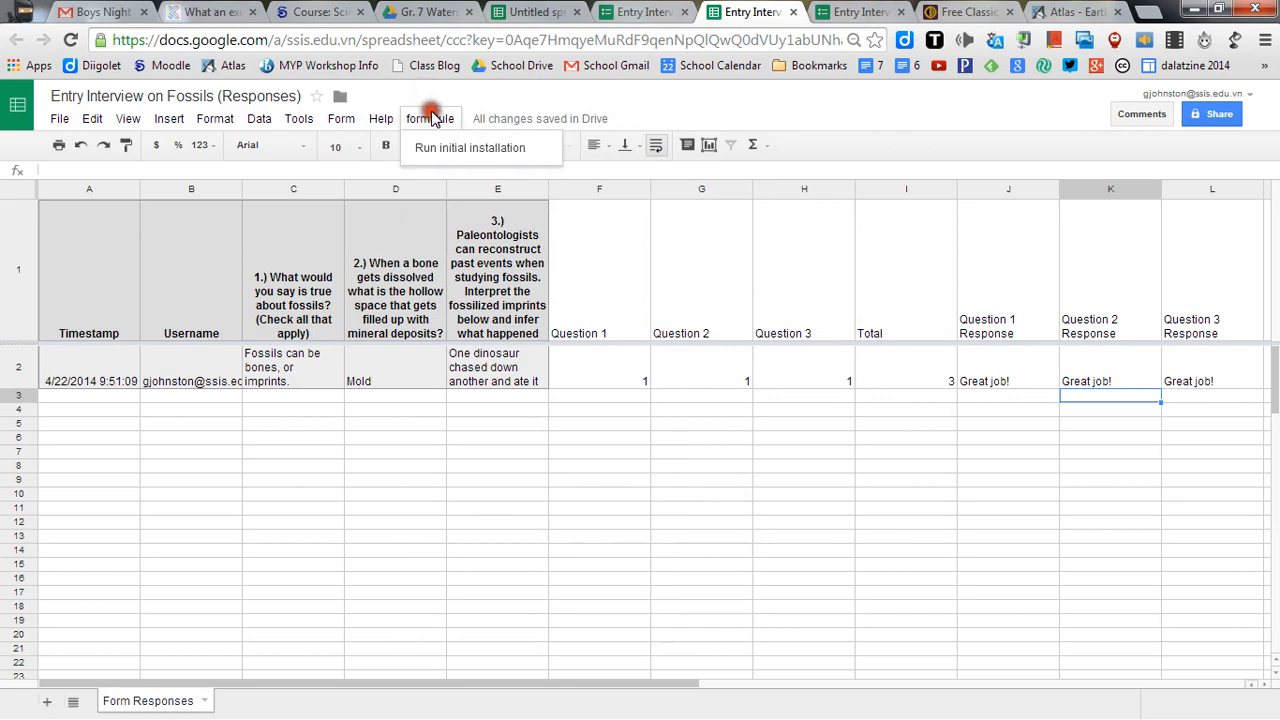
left_click(478, 138)
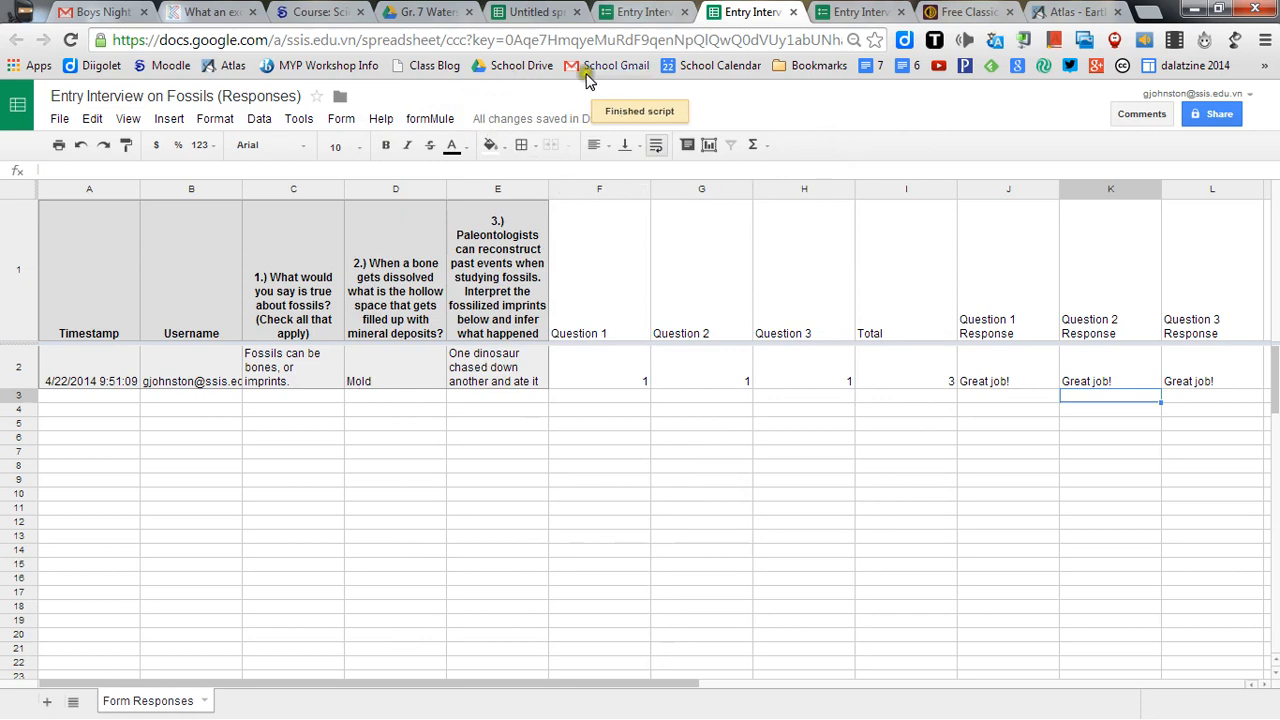
left_click(768, 118)
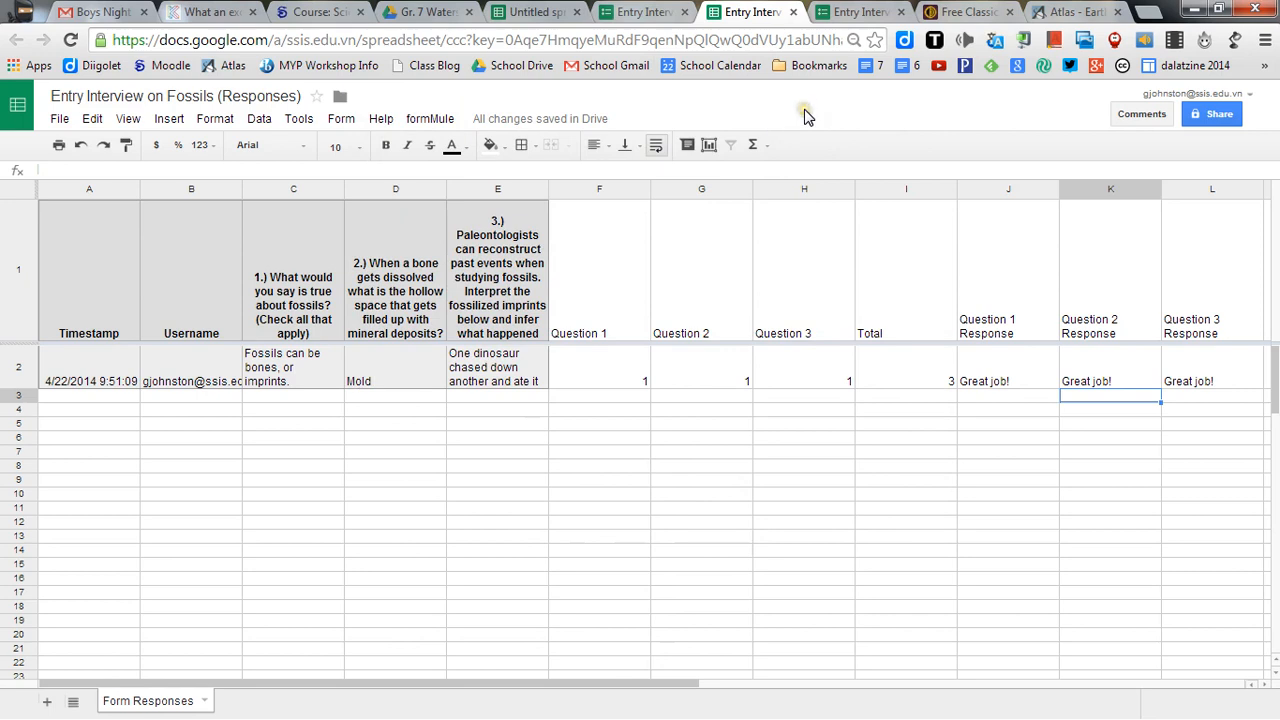
- Define formMule's merge source as the Form Responses sheet, with auto-created unique case numbers, and save the settings
left_click(425, 119)
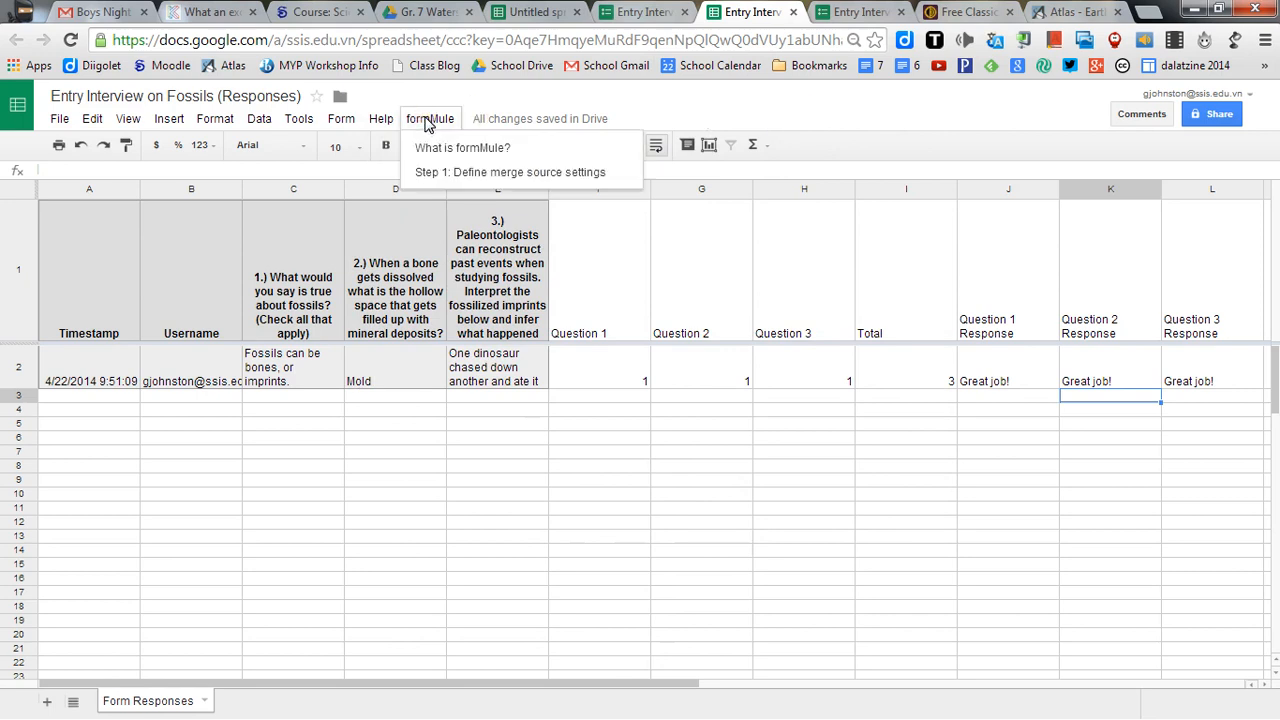
left_click(468, 172)
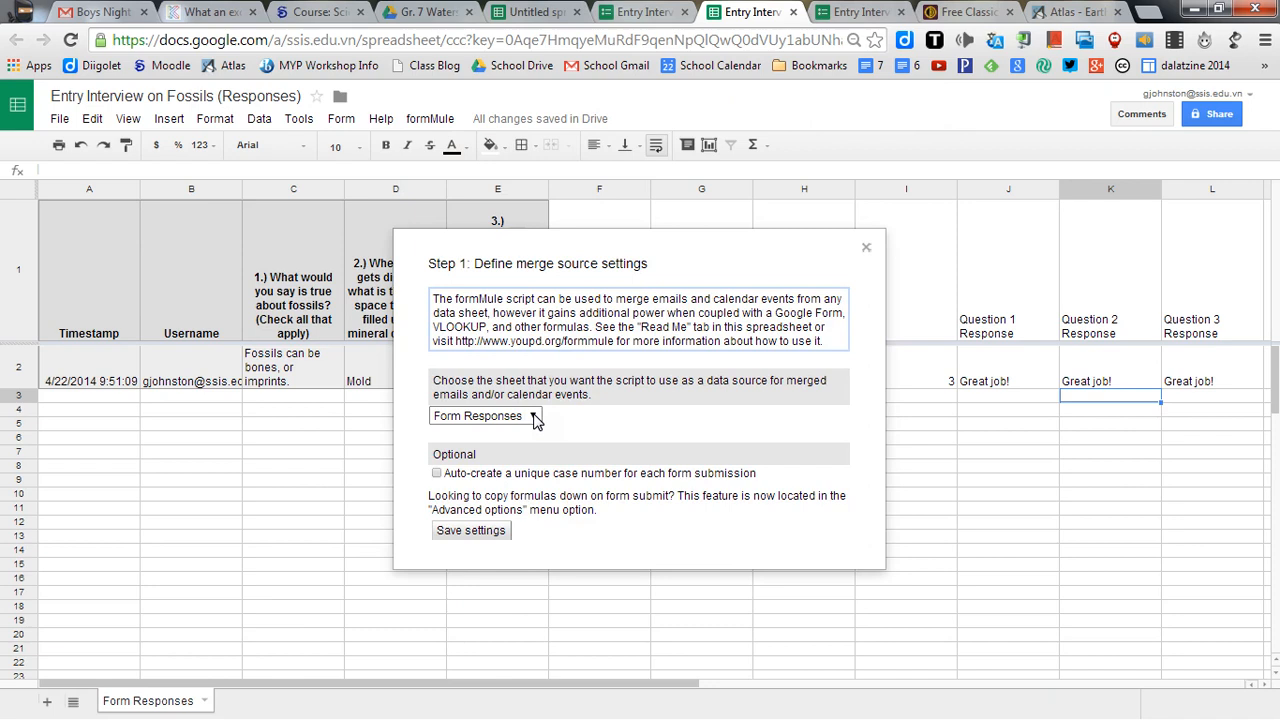
left_click(497, 530)
left_click(437, 474)
left_click(437, 474)
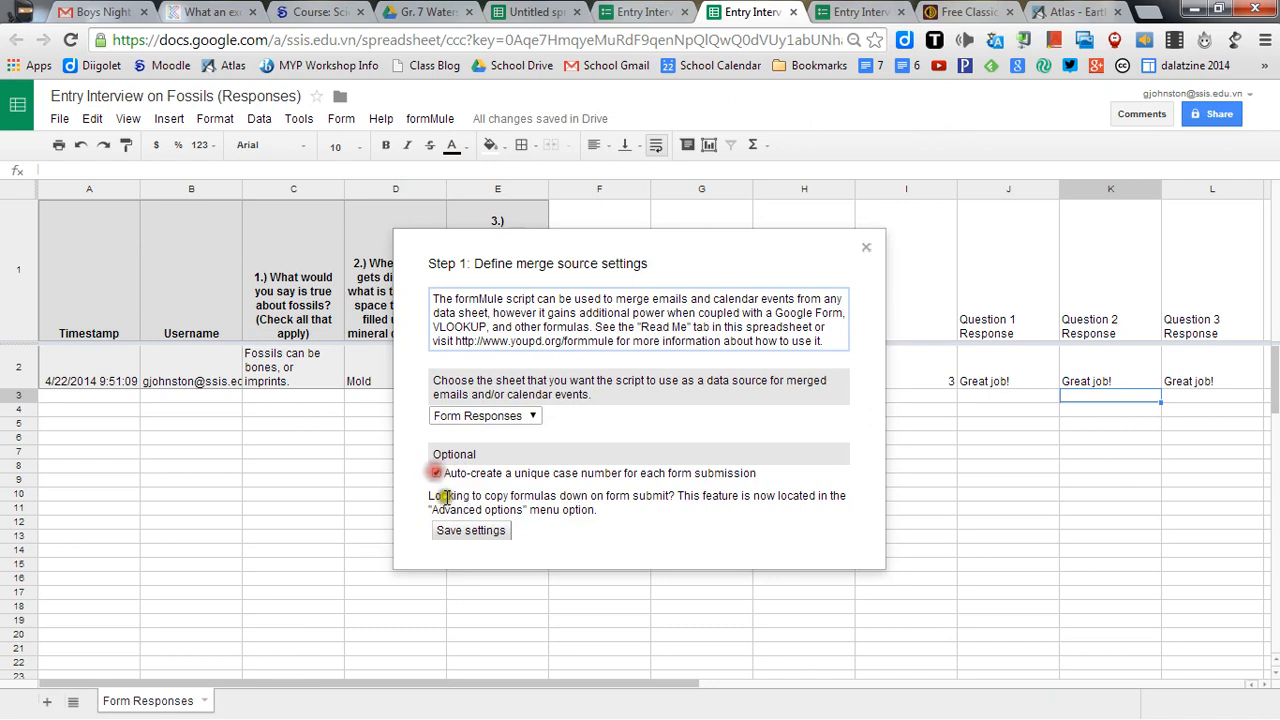
left_click(470, 531)
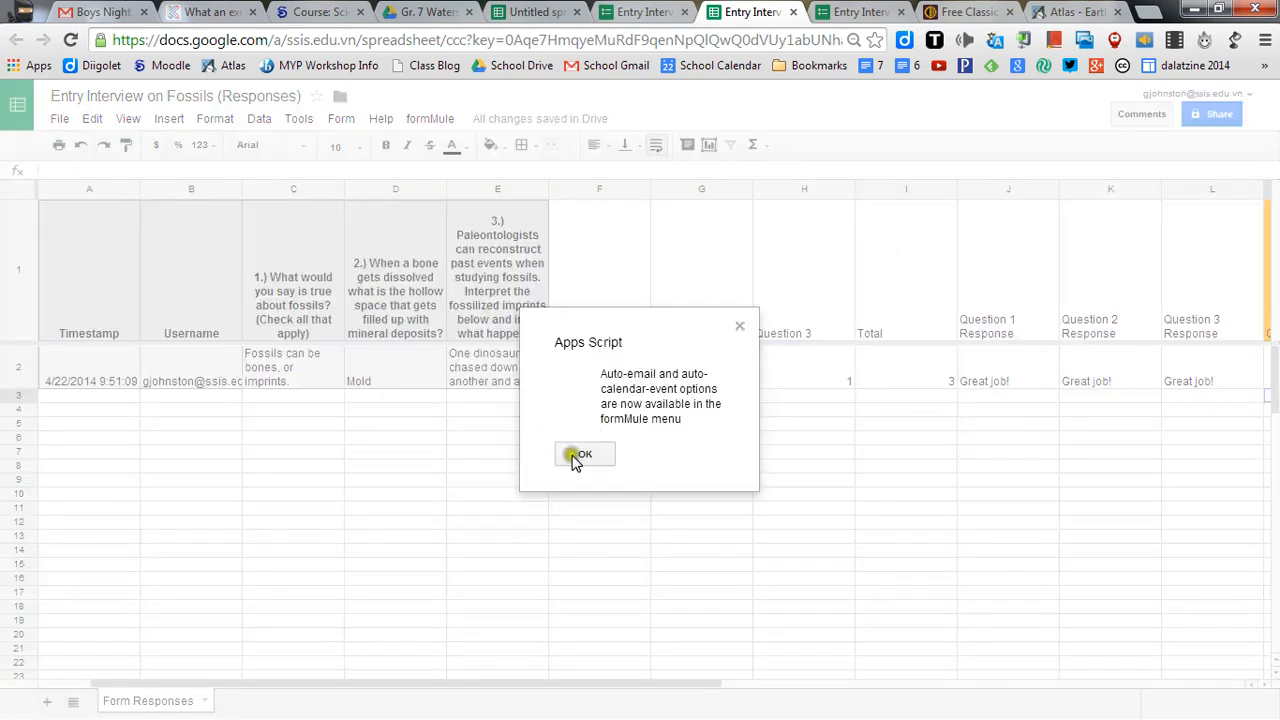
left_click(579, 456)
left_click_drag(597, 685, 517, 685)
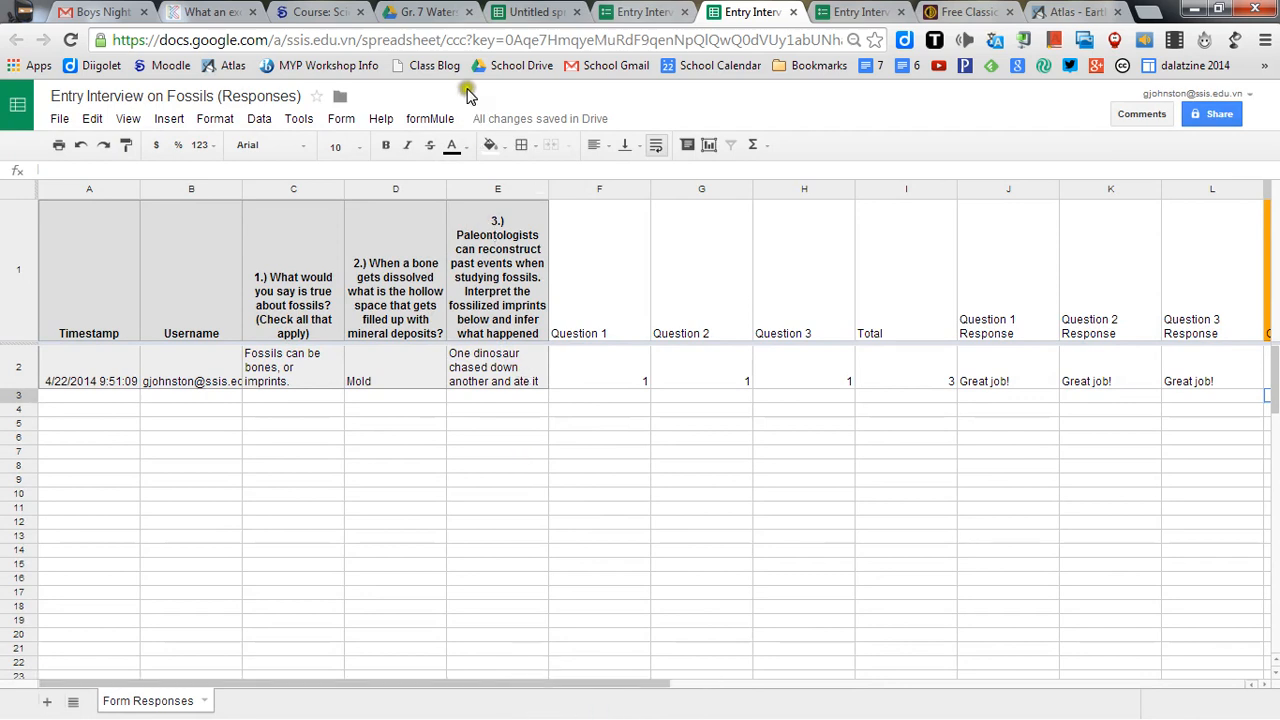
- Set up a form-submit-triggered email merge with one template, using the Username column with a blank condition, and submit the settings
left_click(430, 119)
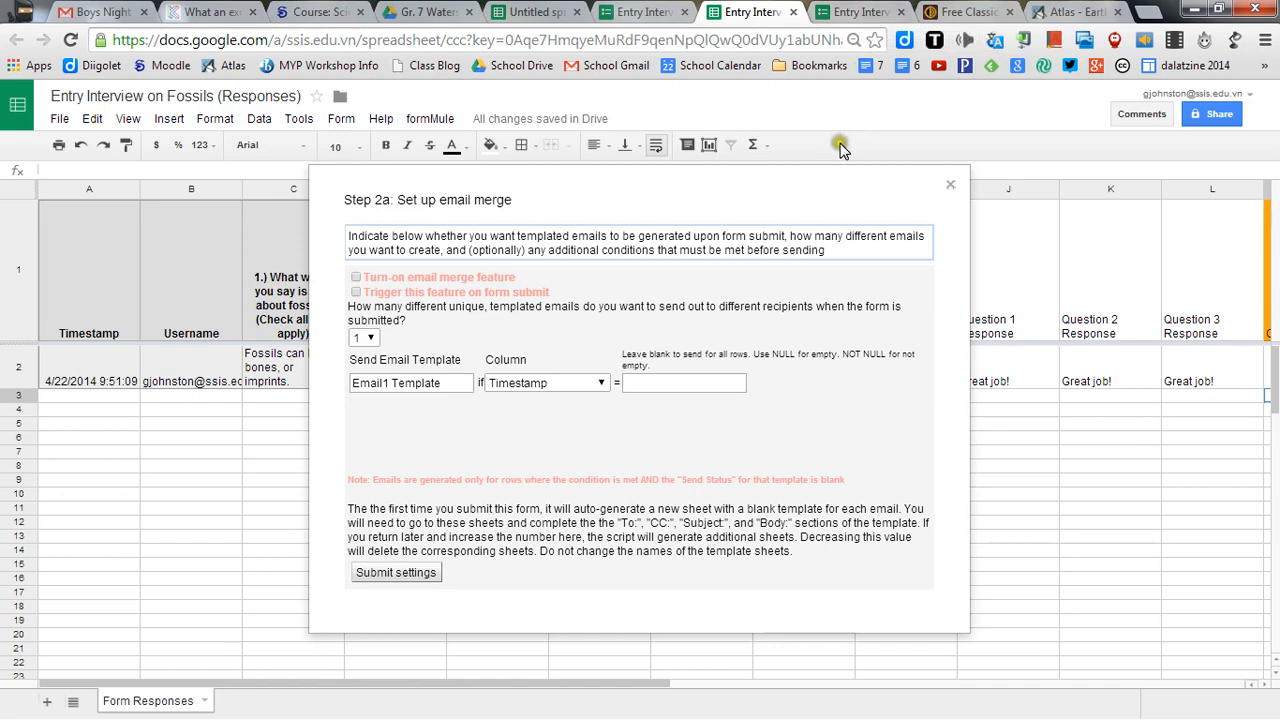
left_click(356, 278)
left_click(356, 292)
left_click(371, 339)
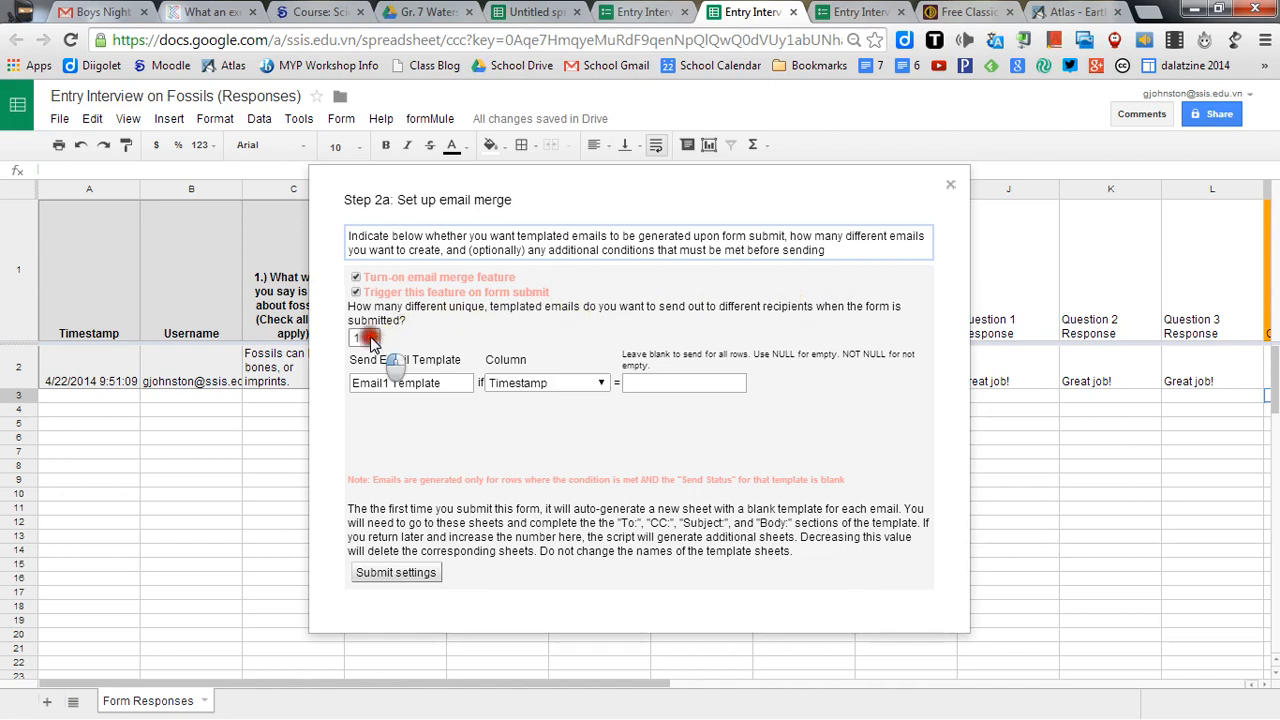
left_click(450, 337)
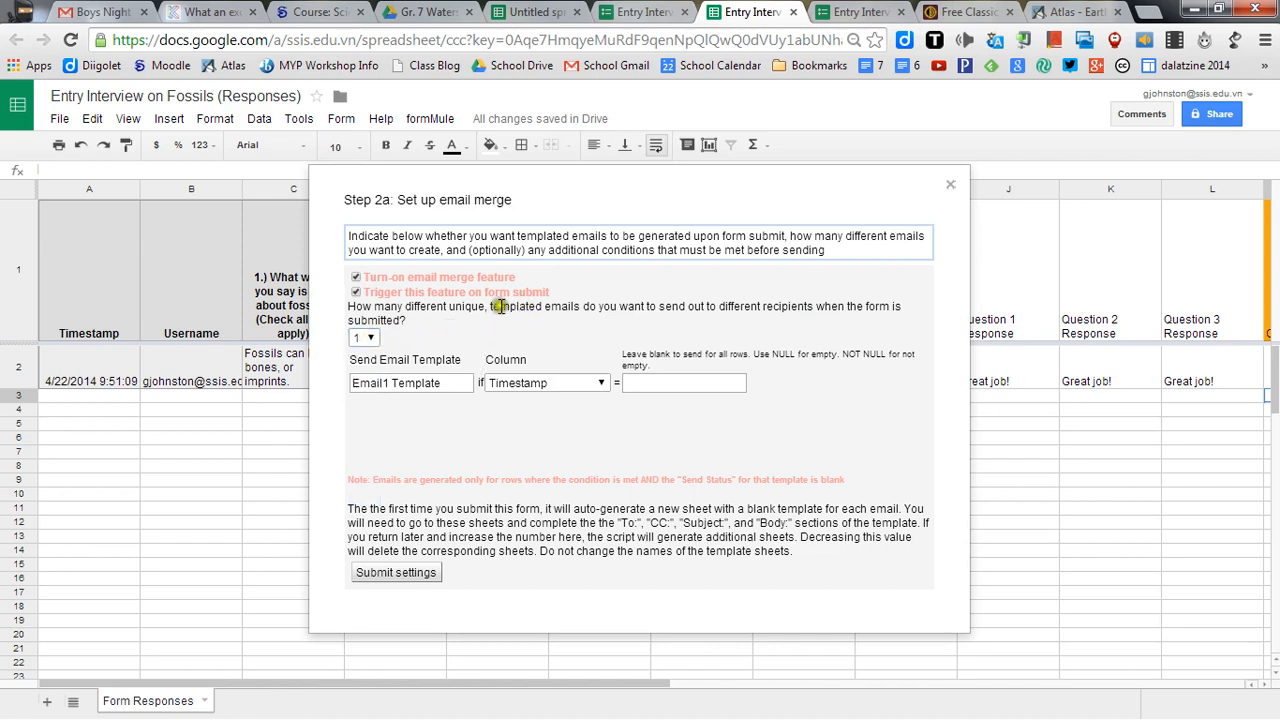
left_click(601, 383)
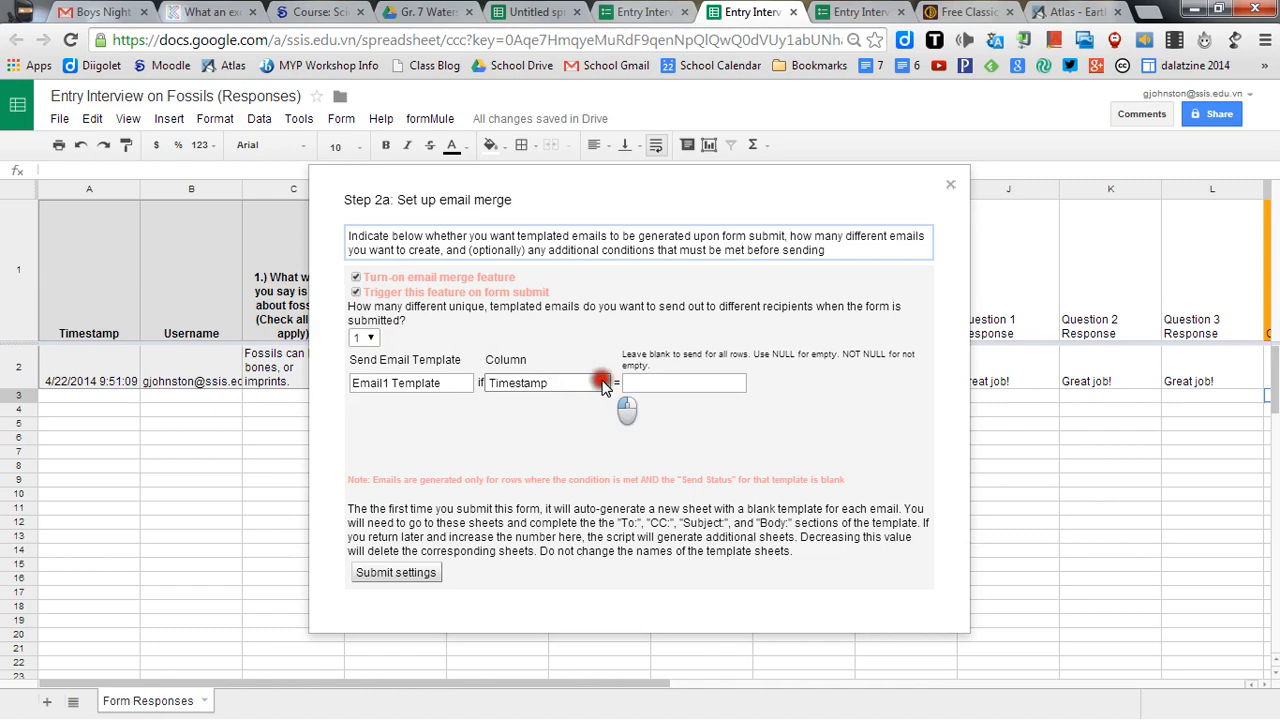
left_click(570, 72)
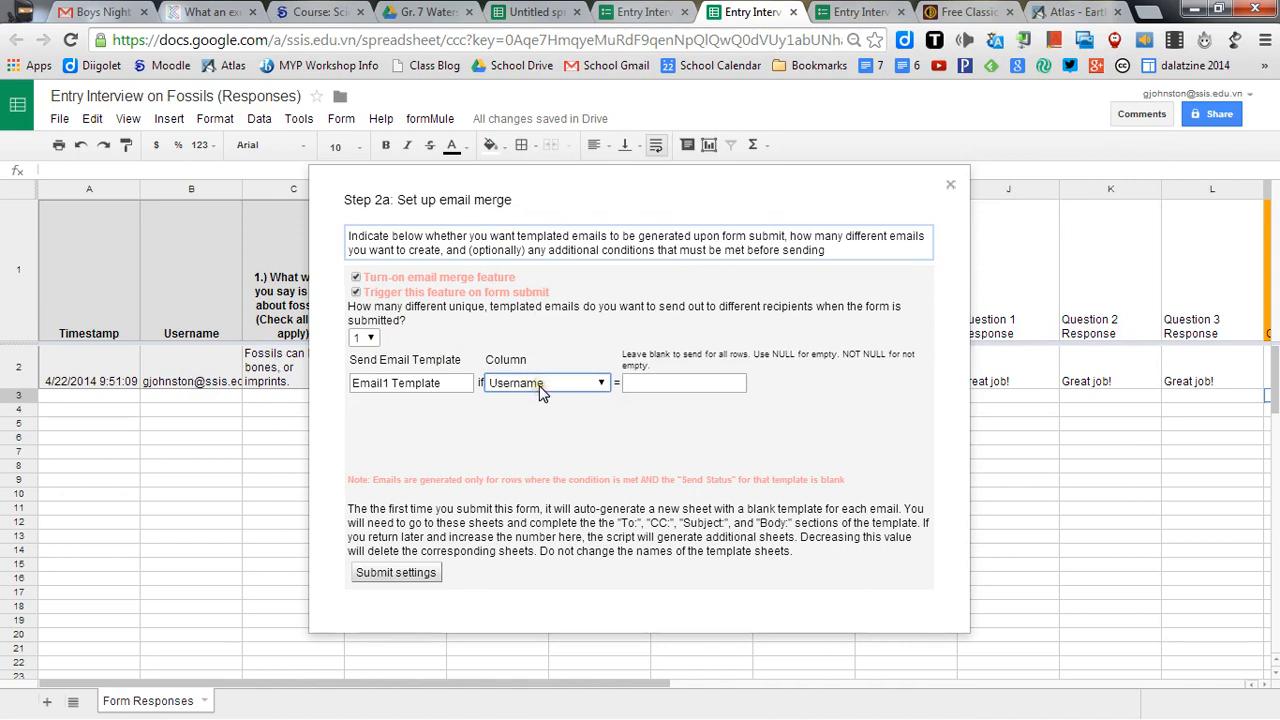
left_click(655, 389)
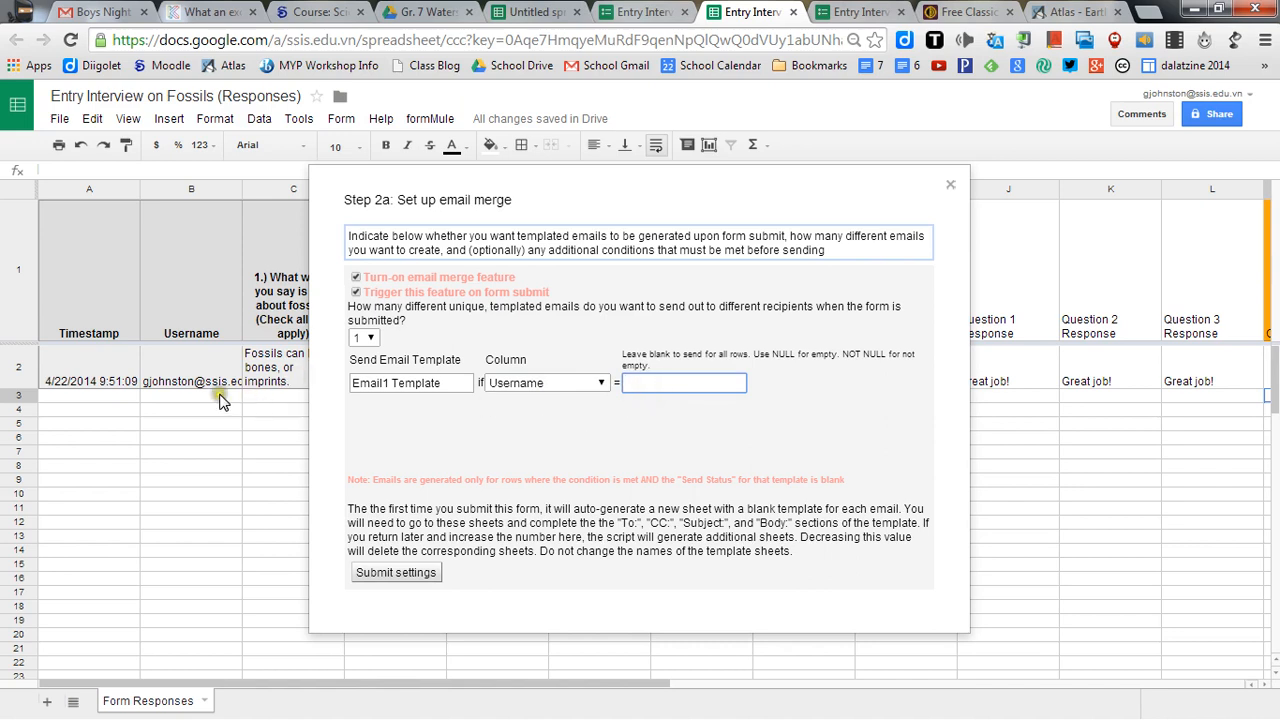
left_click(398, 575)
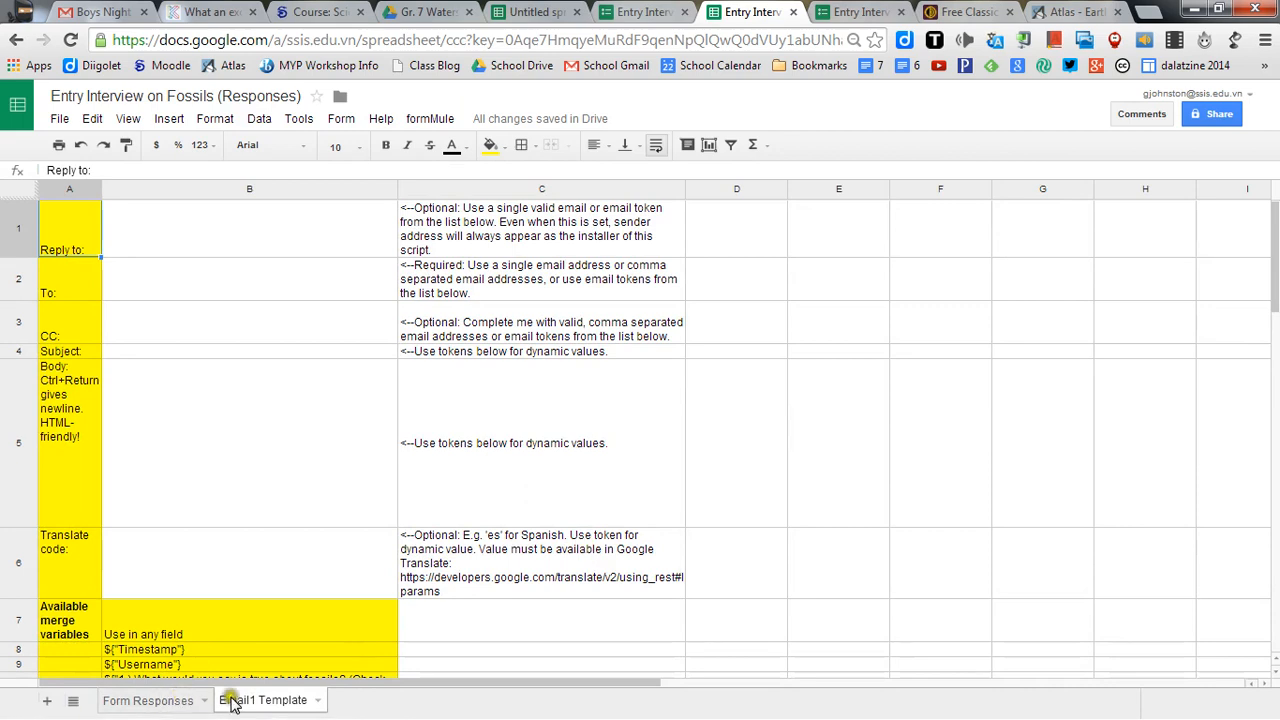
- Examine the Email1 Template sheet's fields and merge variables, and the Case No and Email1 Template Status columns in Form Responses
left_click(160, 703)
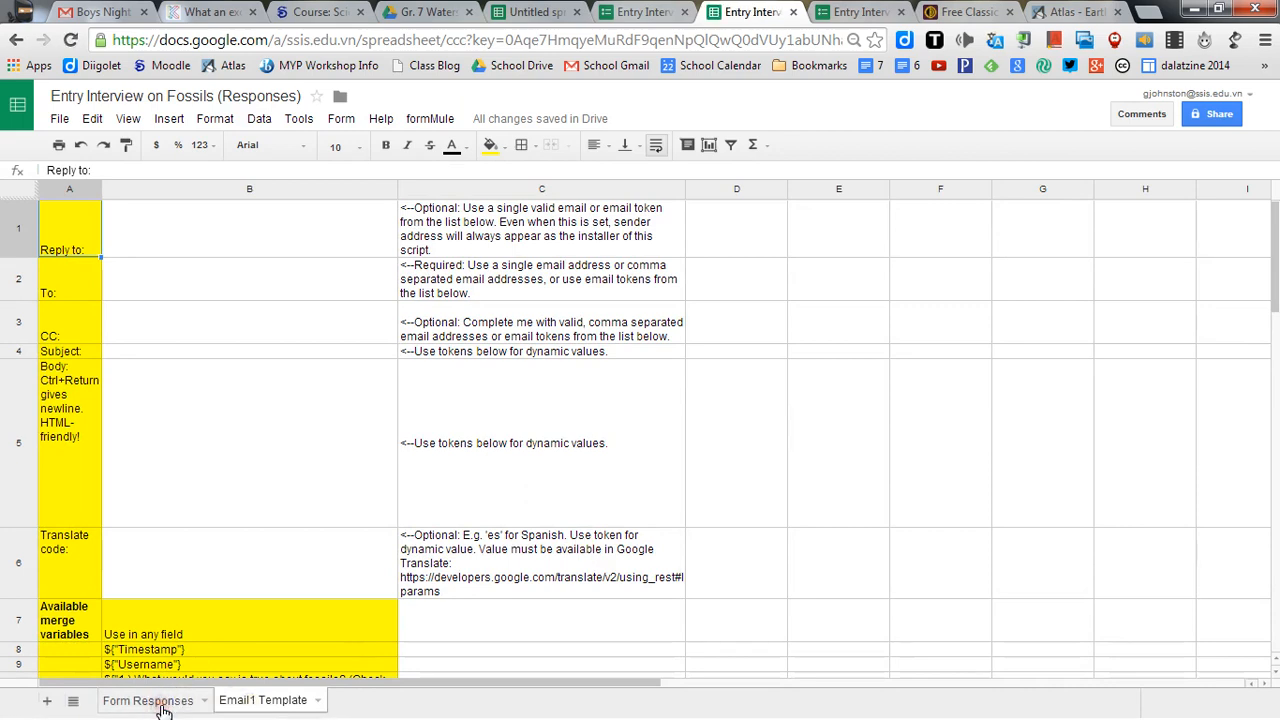
left_click(242, 703)
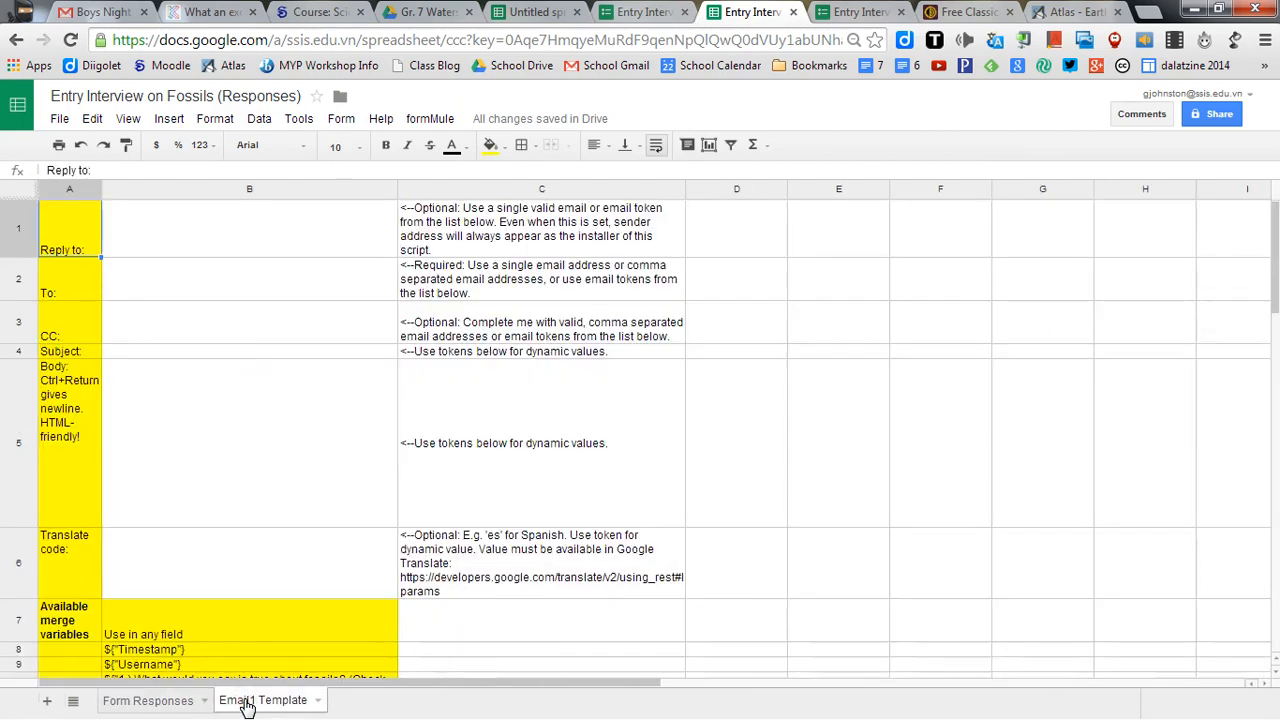
left_click(373, 334)
key("ctrl+minus")
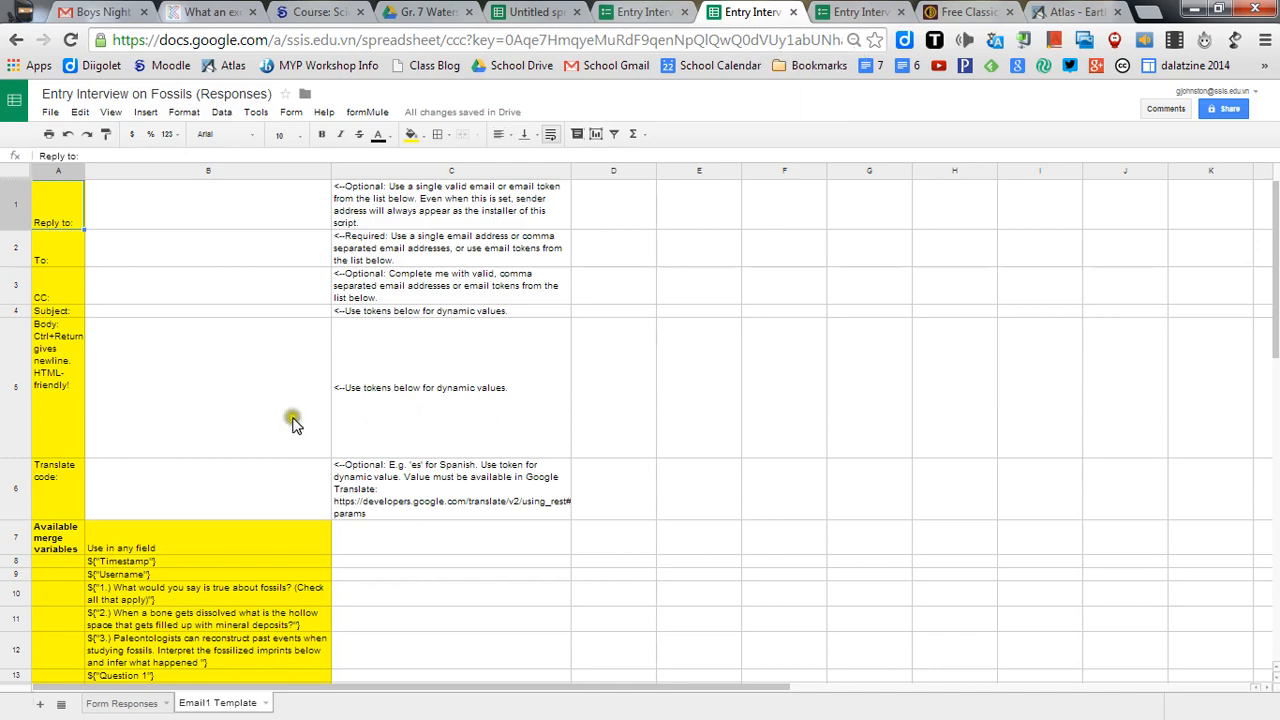
key("ctrl+minus")
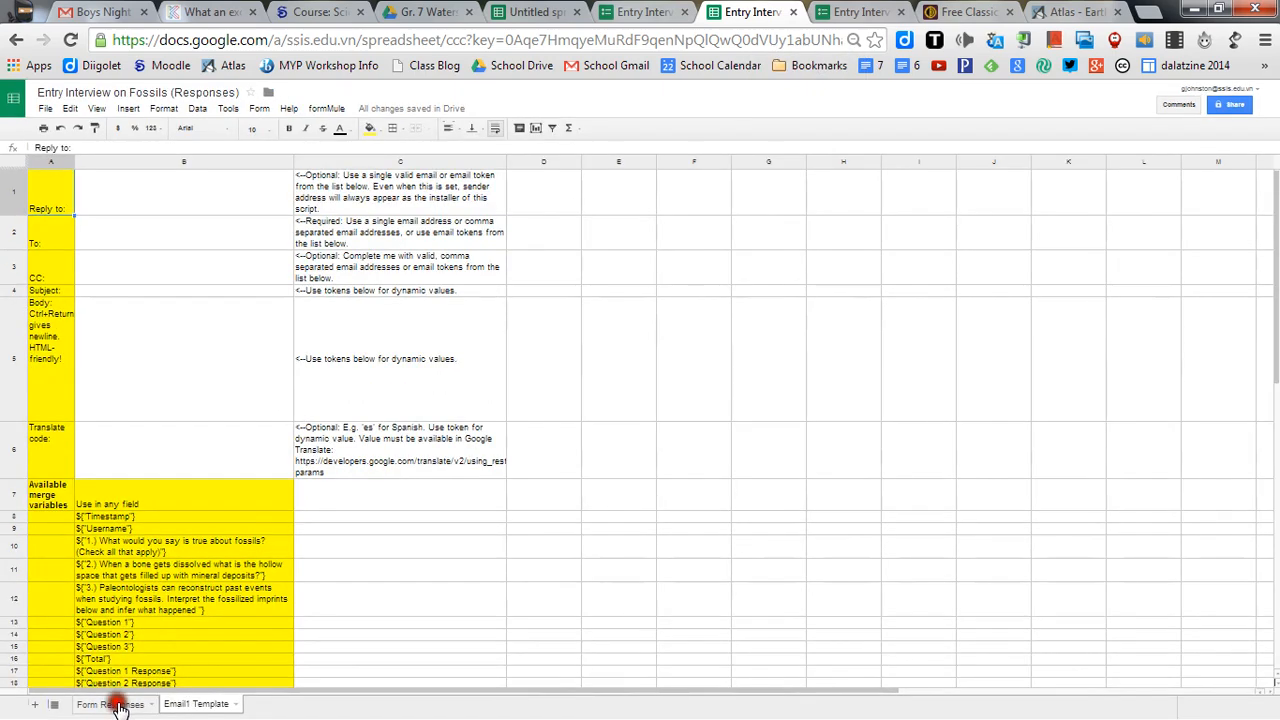
left_click(117, 706)
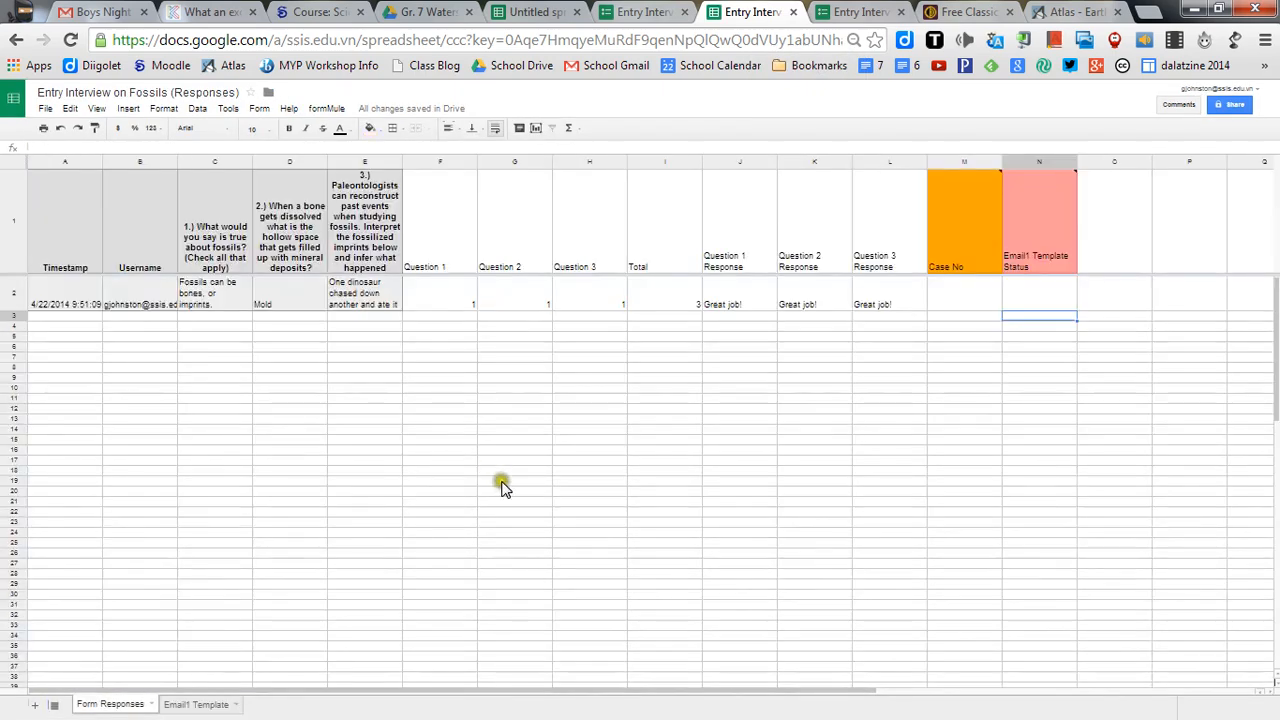
left_click(972, 222)
left_click(1034, 234)
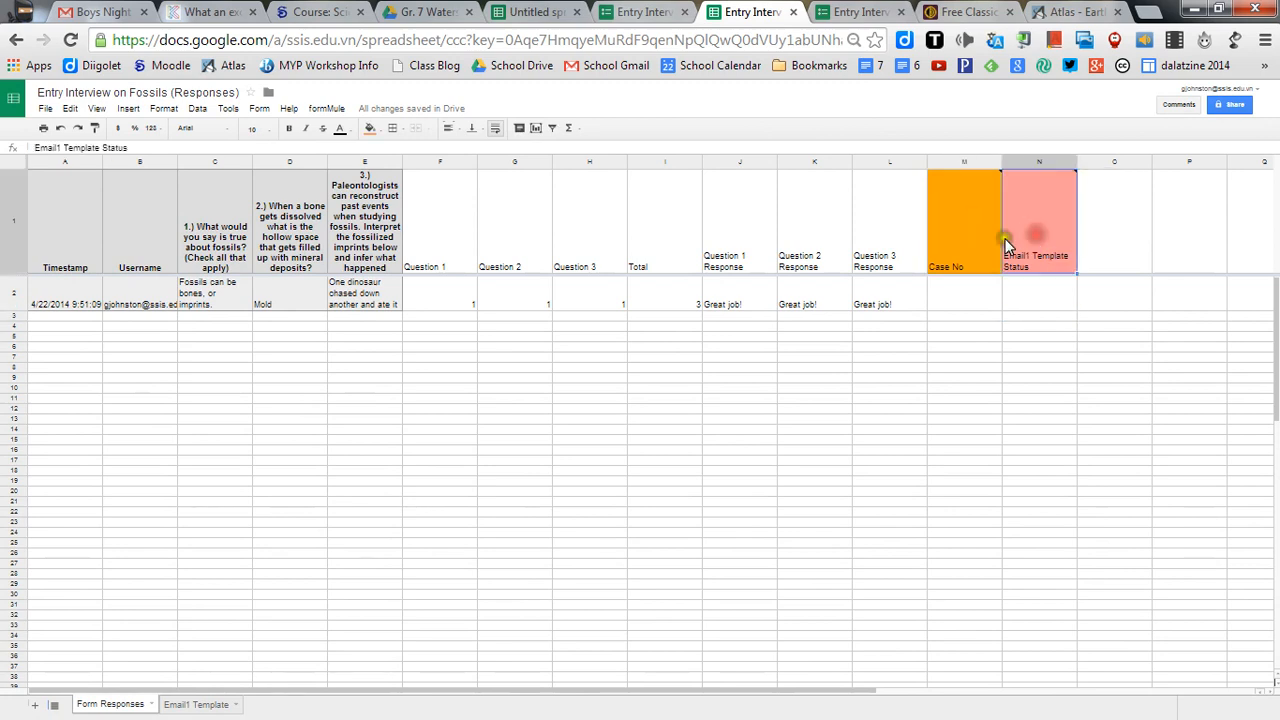
left_click(327, 108)
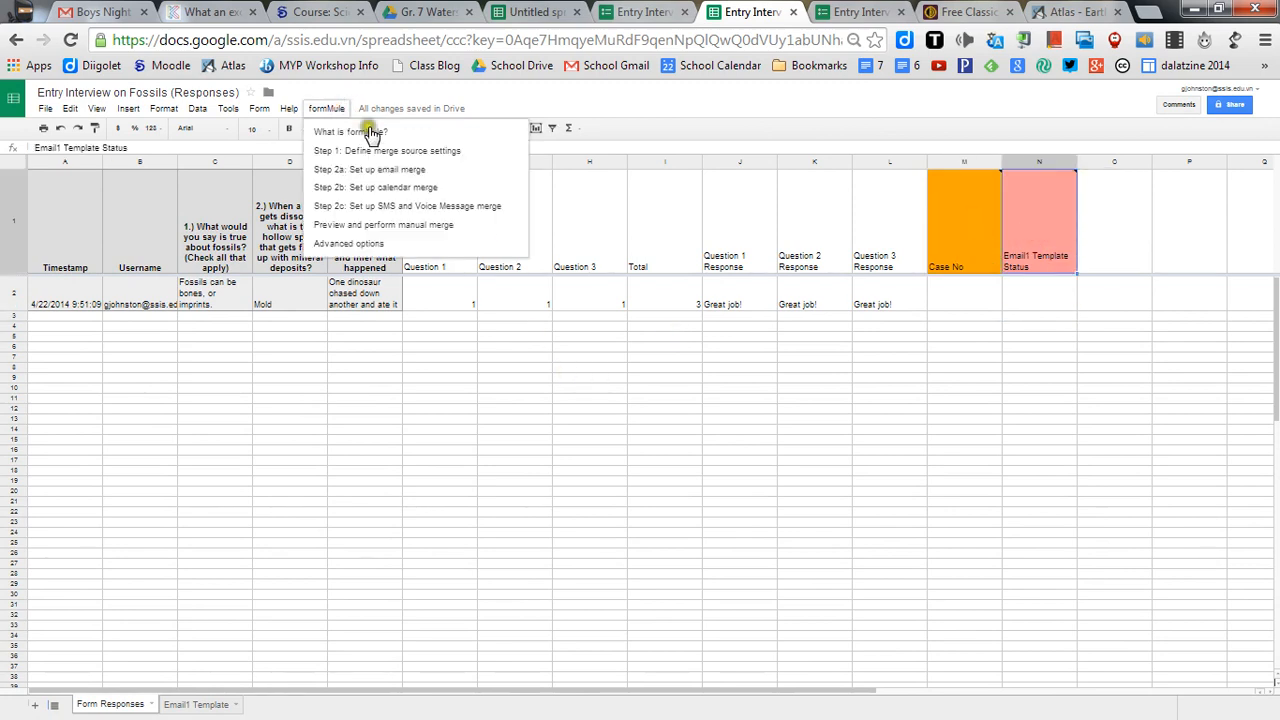
left_click(418, 171)
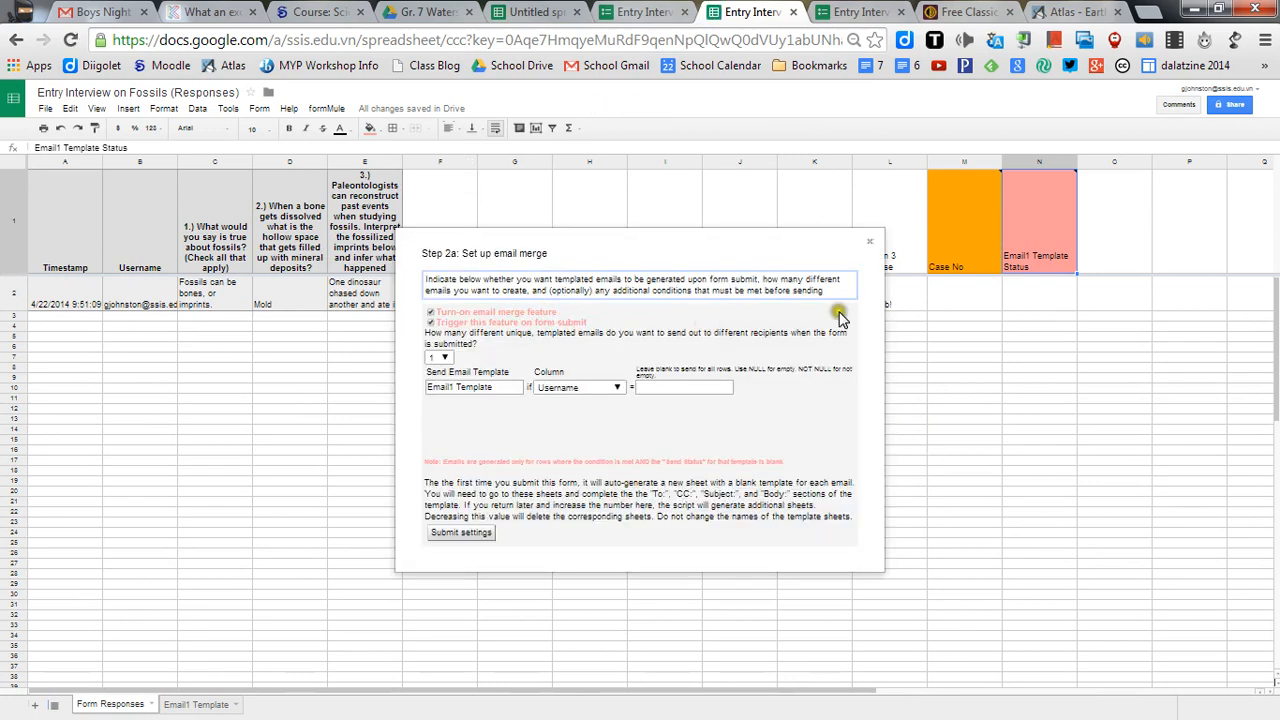
left_click(867, 245)
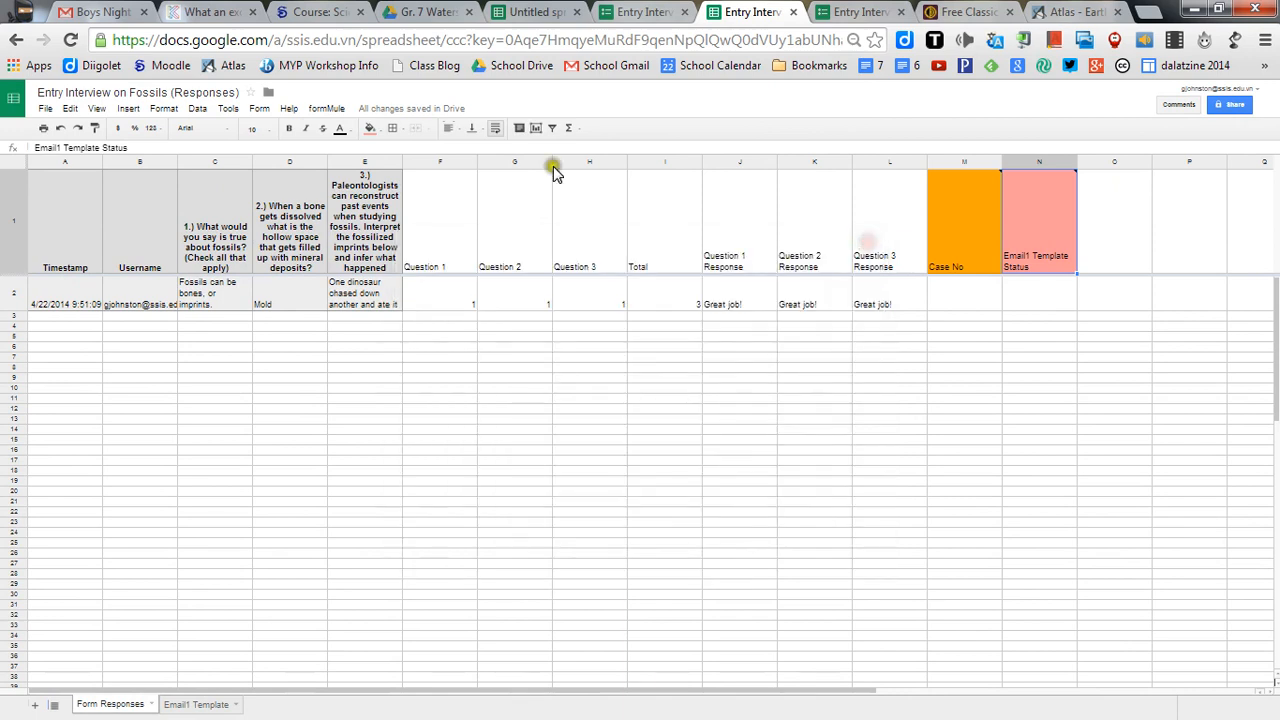
- Open formMule's advanced settings for copying down formulas on form submit and return to the Form Responses sheet
left_click(325, 108)
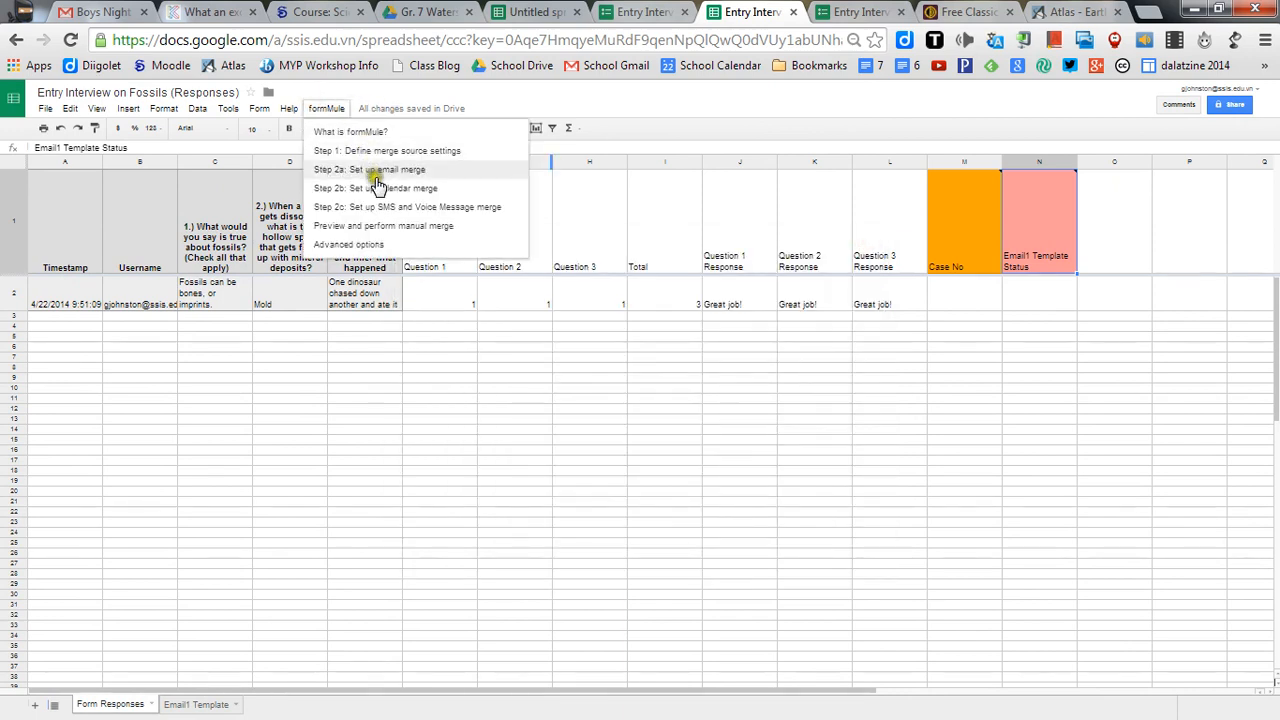
left_click(385, 246)
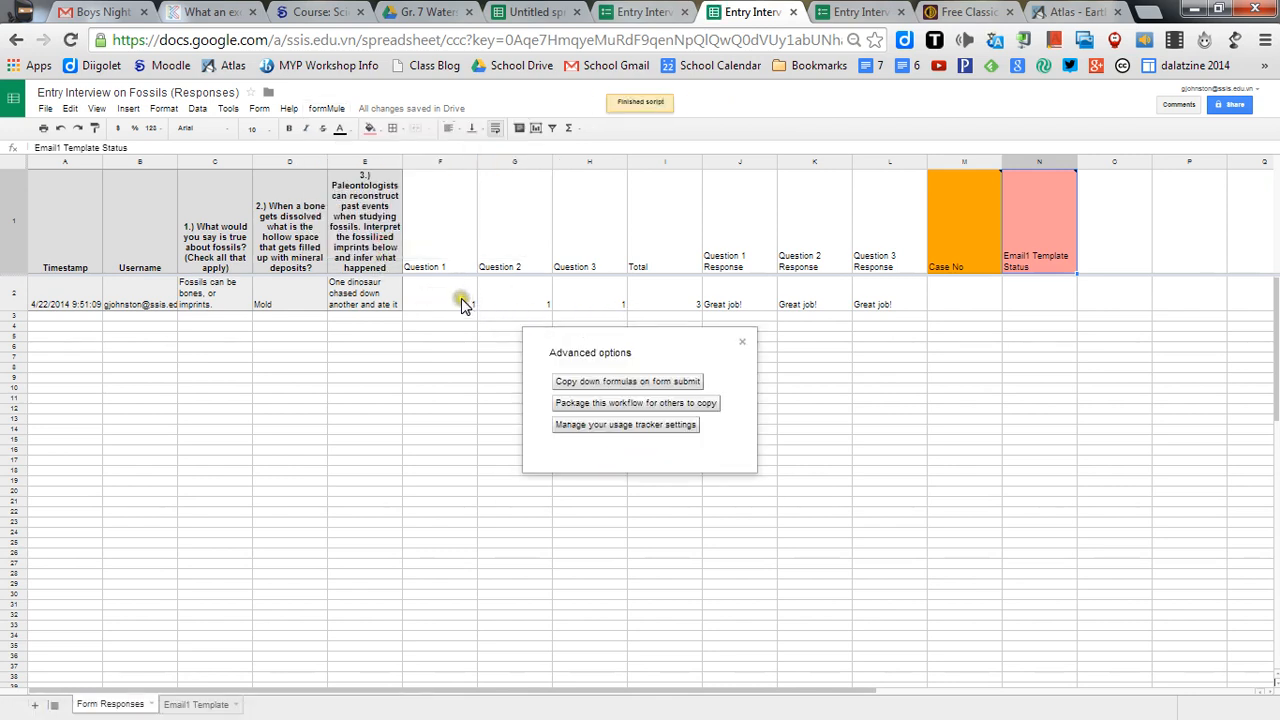
left_click_drag(450, 302, 673, 305)
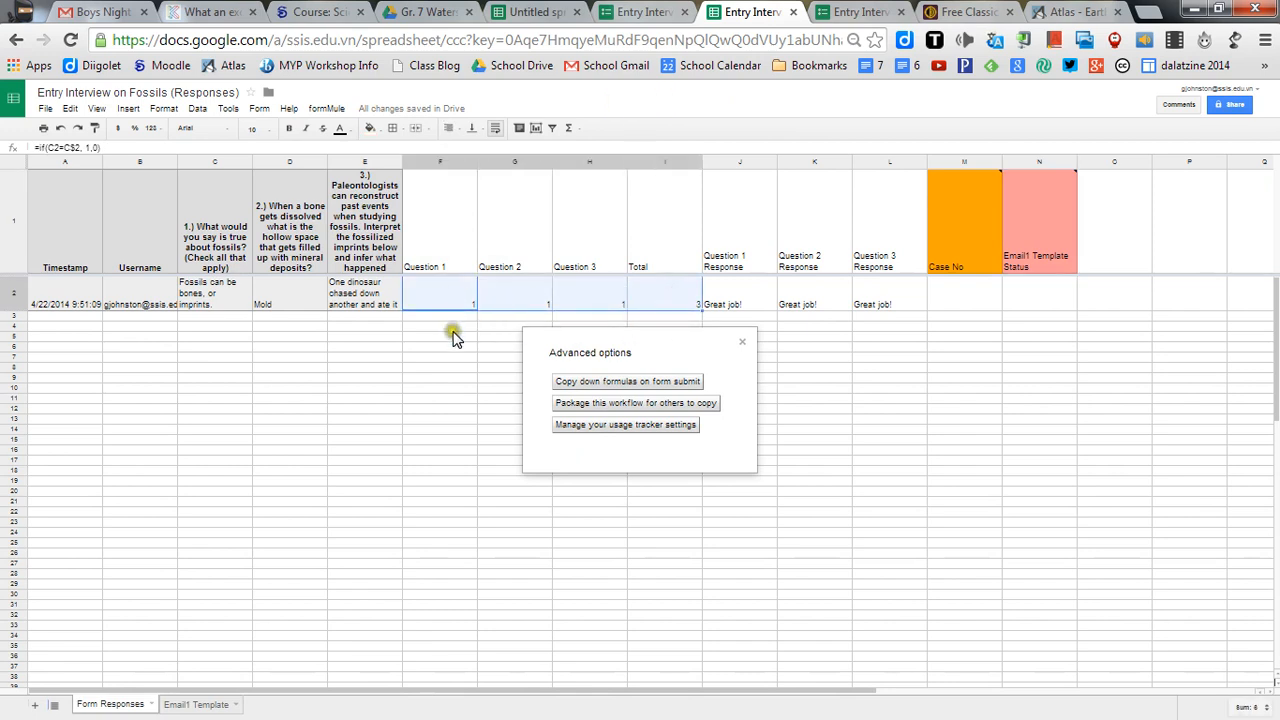
left_click(610, 383)
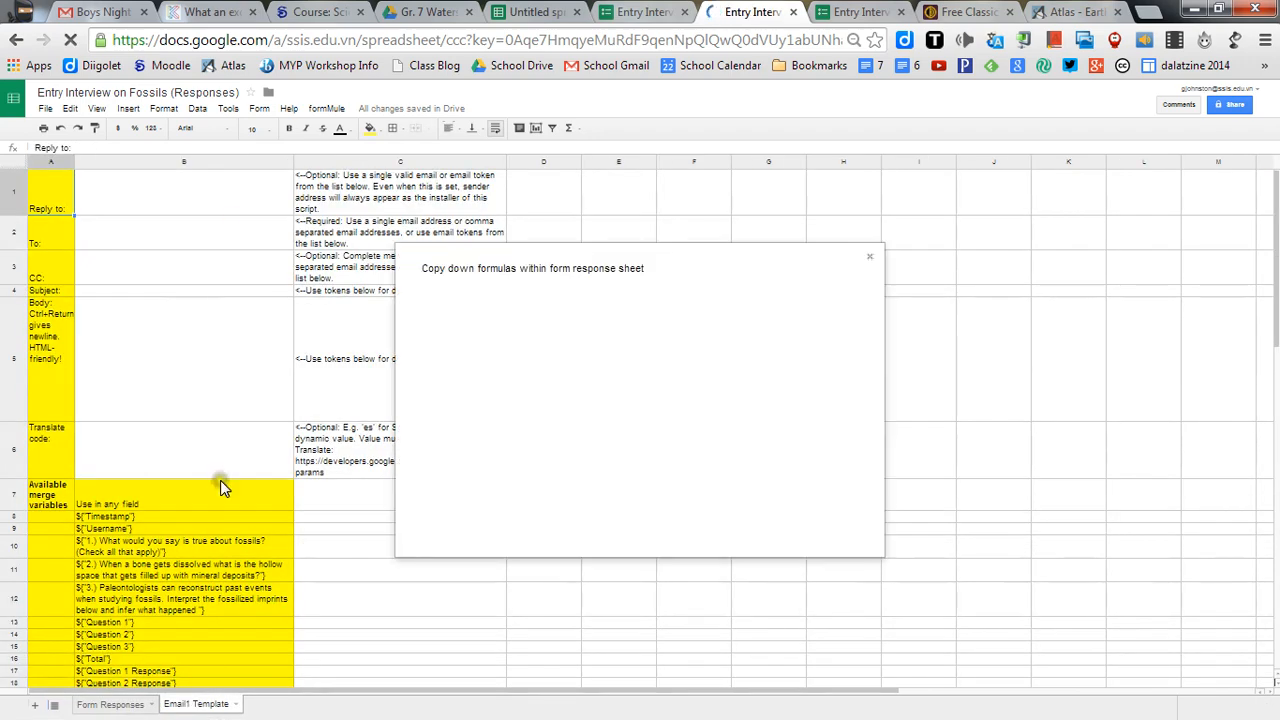
scroll(220, 480, "down", 1)
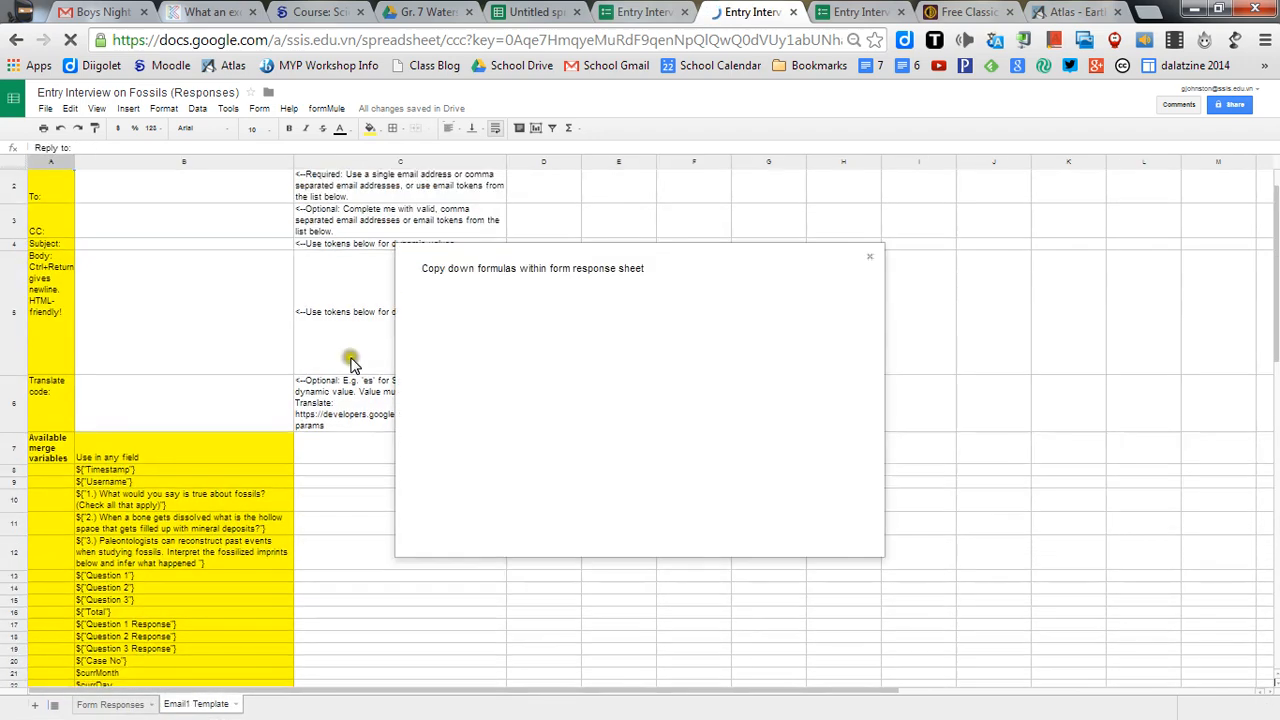
left_click(110, 703)
- Include the Question 1 formula in column F in the copy-down settings and set it to paste as values
left_click_drag(846, 324, 846, 378)
left_click(799, 293)
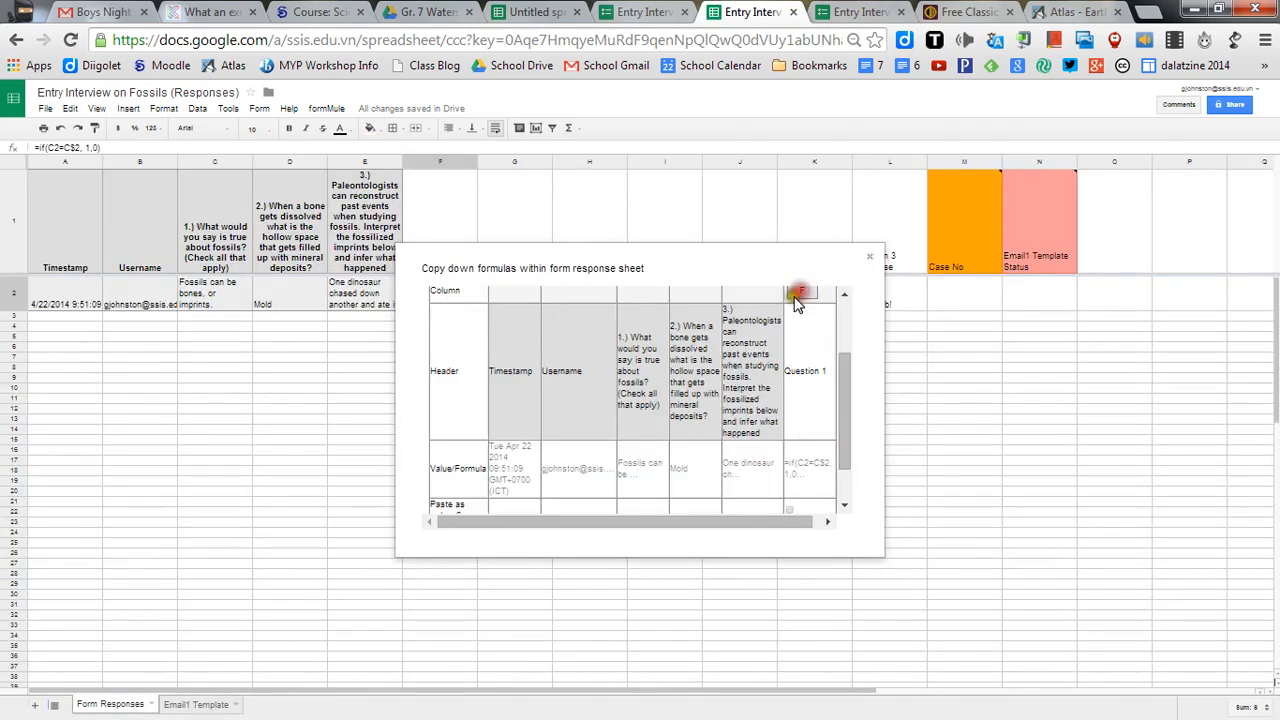
left_click_drag(667, 522, 795, 523)
left_click(795, 293)
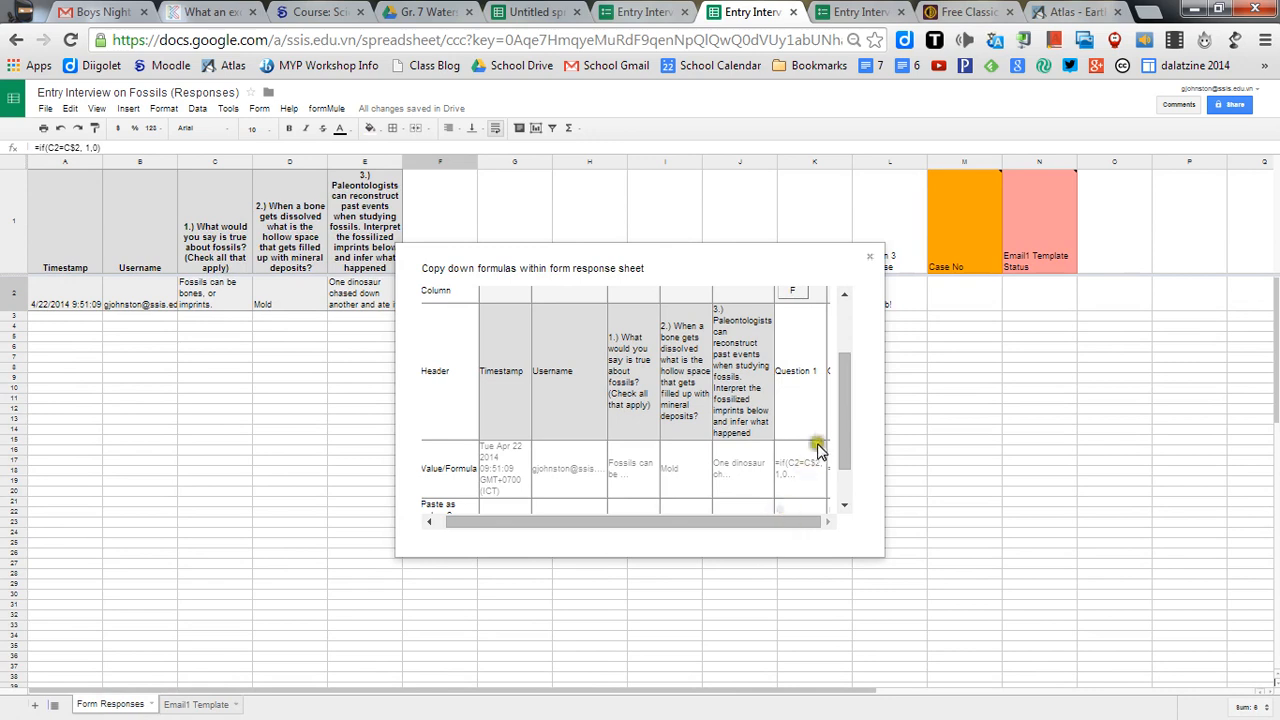
mouse_move(840, 420)
left_mouse_down()
mouse_move(823, 336)
mouse_move(805, 320)
mouse_move(823, 363)
mouse_move(848, 355)
mouse_move(854, 434)
left_mouse_up()
left_click(780, 456)
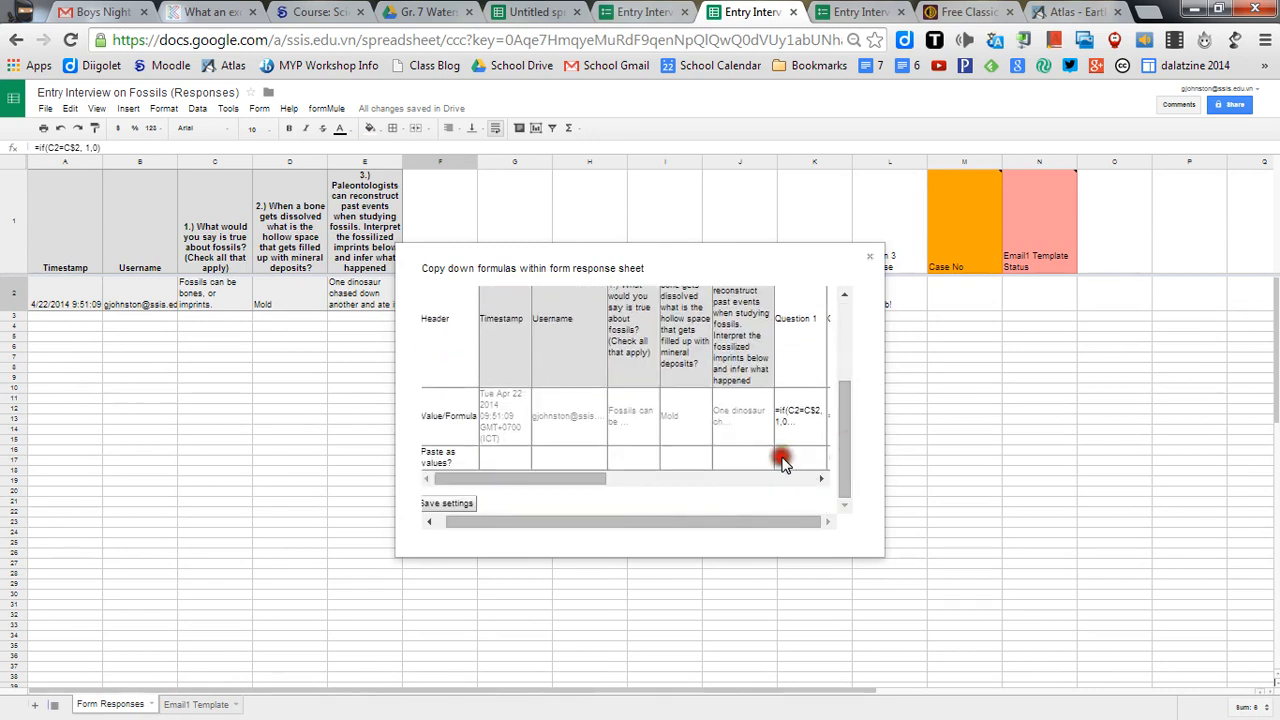
- Include the Question 2, Question 3 and Total formulas in columns G, H and I, each pasted as values
left_click_drag(580, 478, 663, 478)
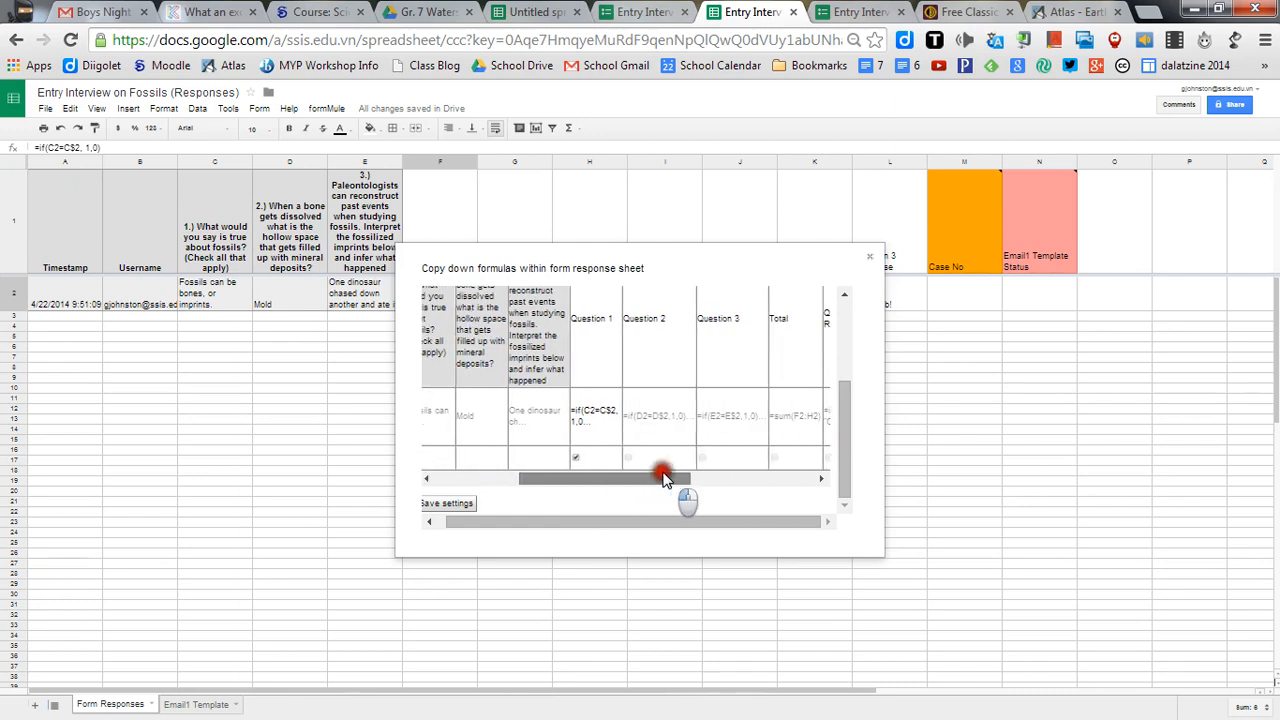
left_click_drag(840, 430, 838, 364)
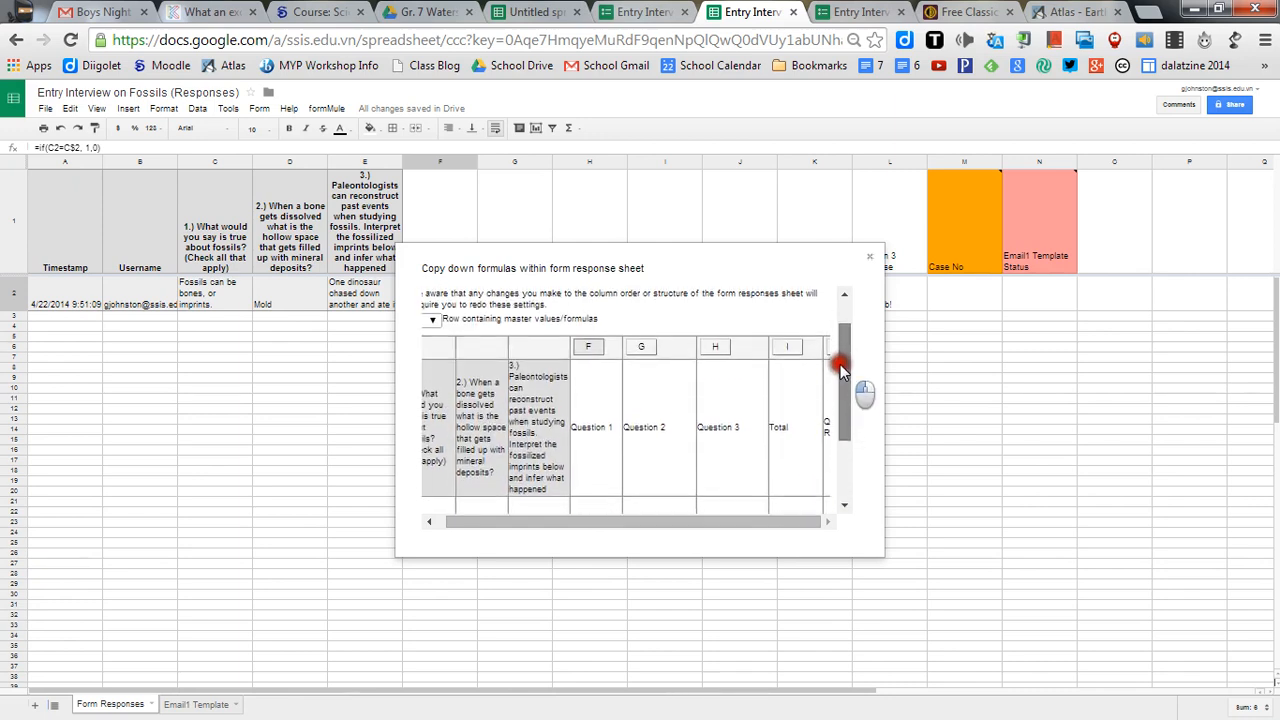
left_click(720, 356)
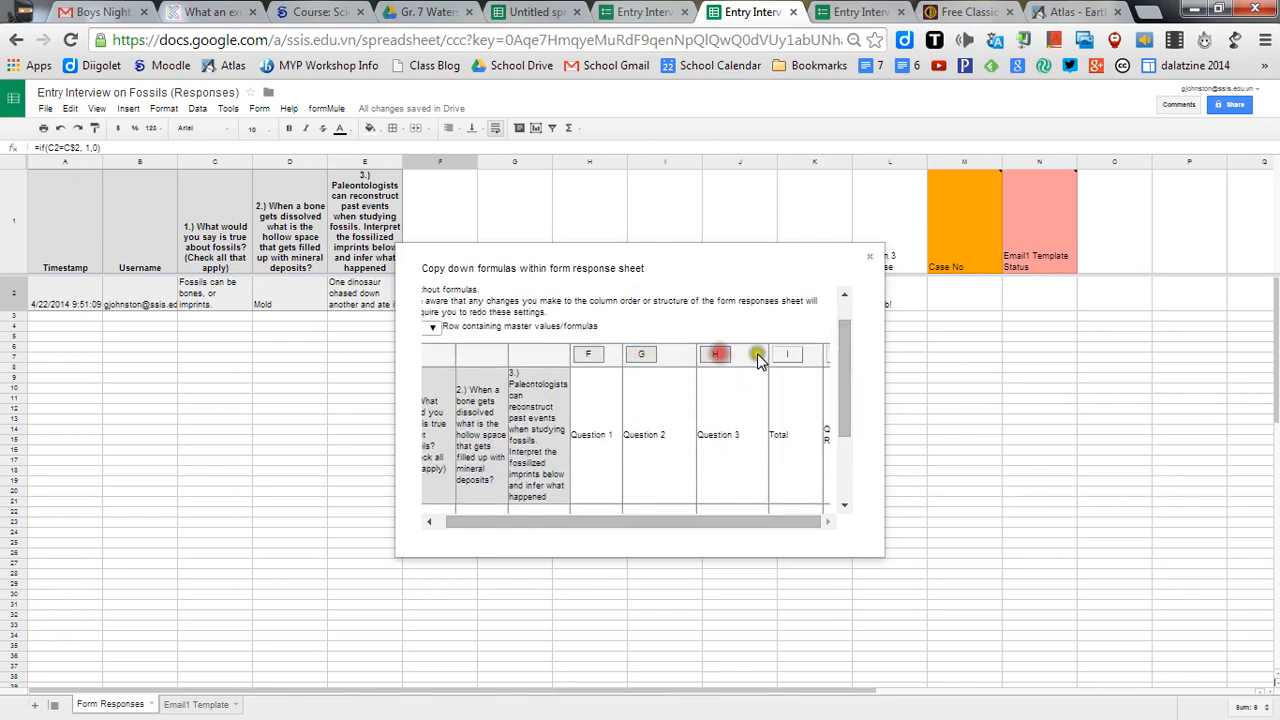
left_click(796, 357)
left_click_drag(843, 362, 843, 405)
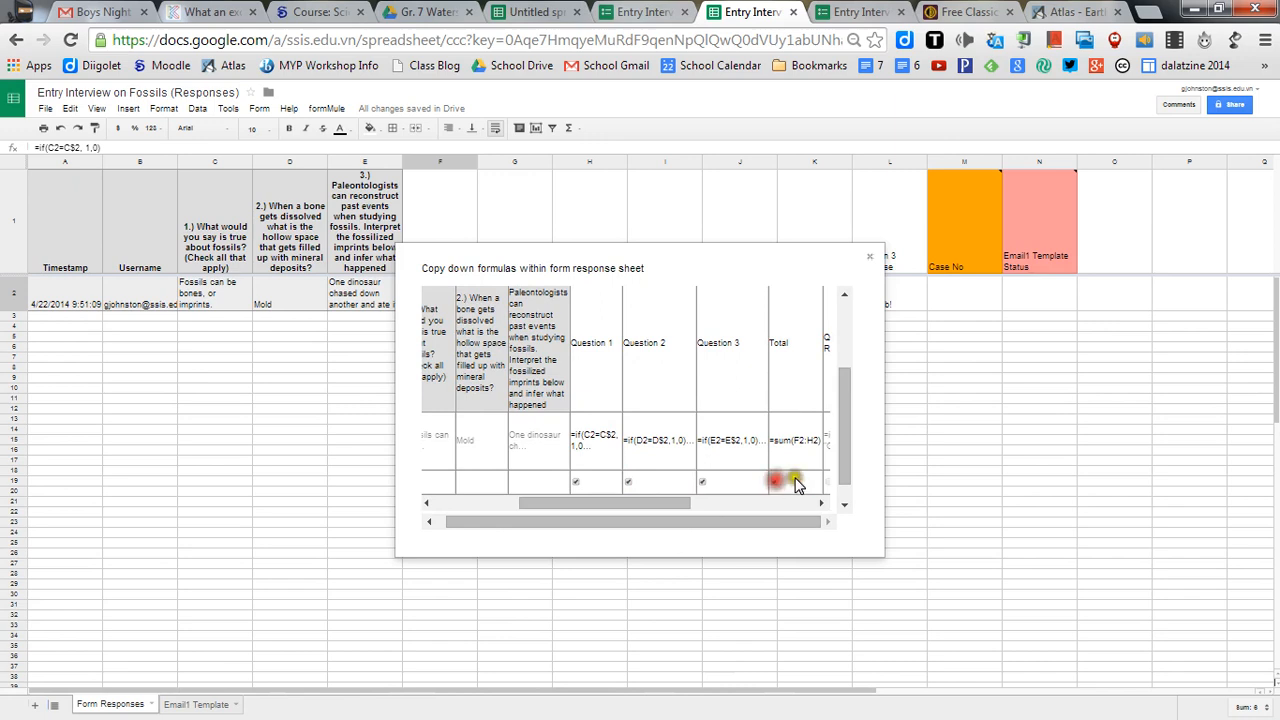
- Include the three question response formulas in columns J, K and L, pasted as values, and save the copy-down settings
left_click_drag(843, 470, 843, 428)
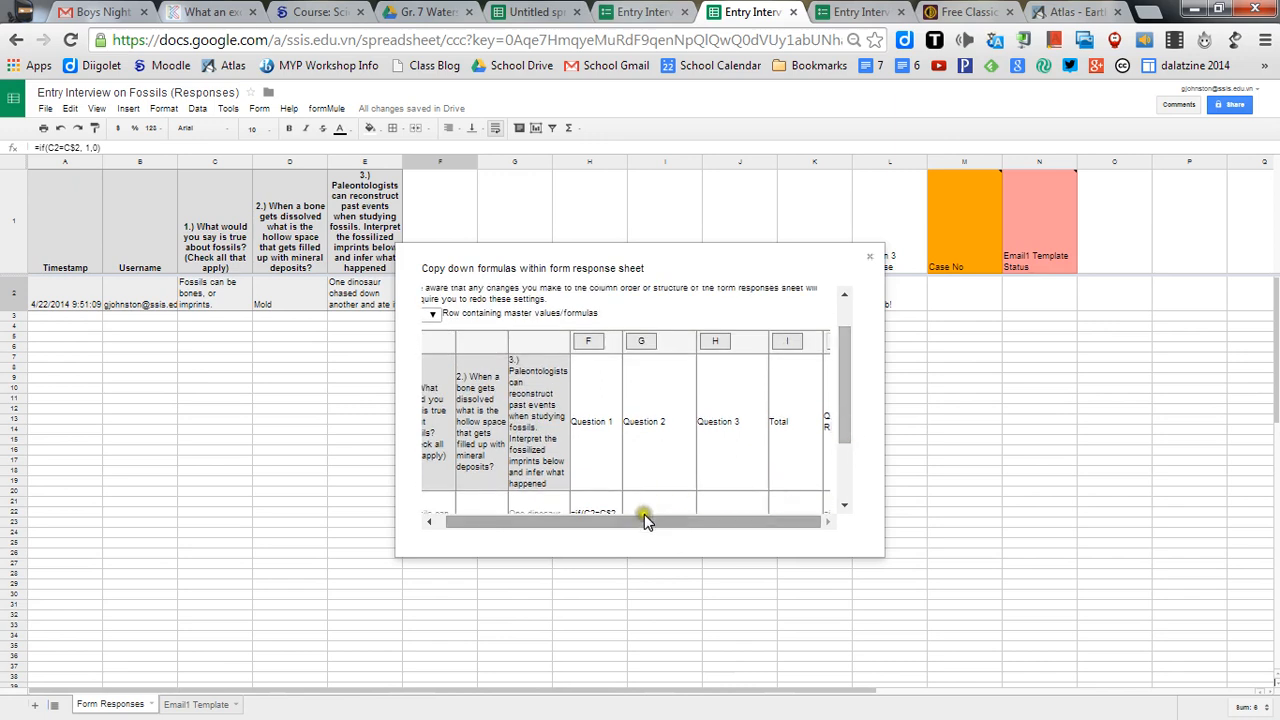
mouse_move(670, 520)
left_mouse_down()
mouse_move(789, 517)
mouse_move(568, 524)
mouse_move(809, 523)
left_mouse_up()
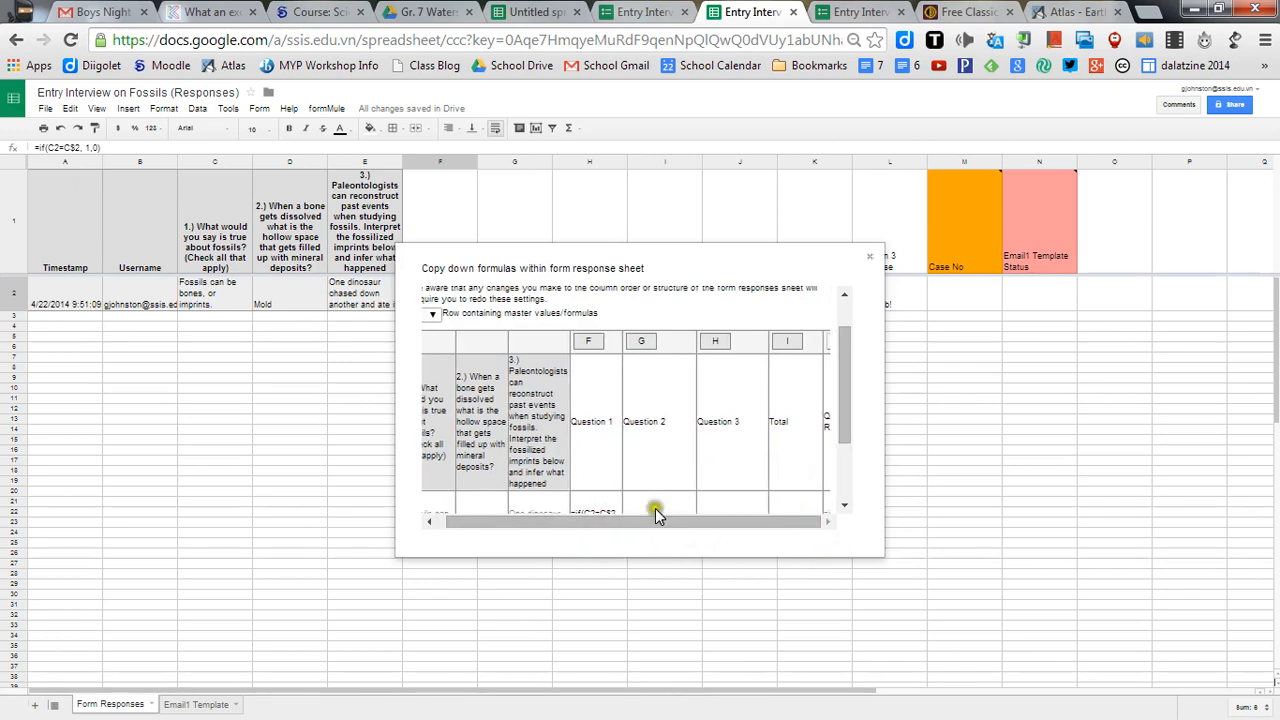
left_click_drag(855, 425, 846, 457)
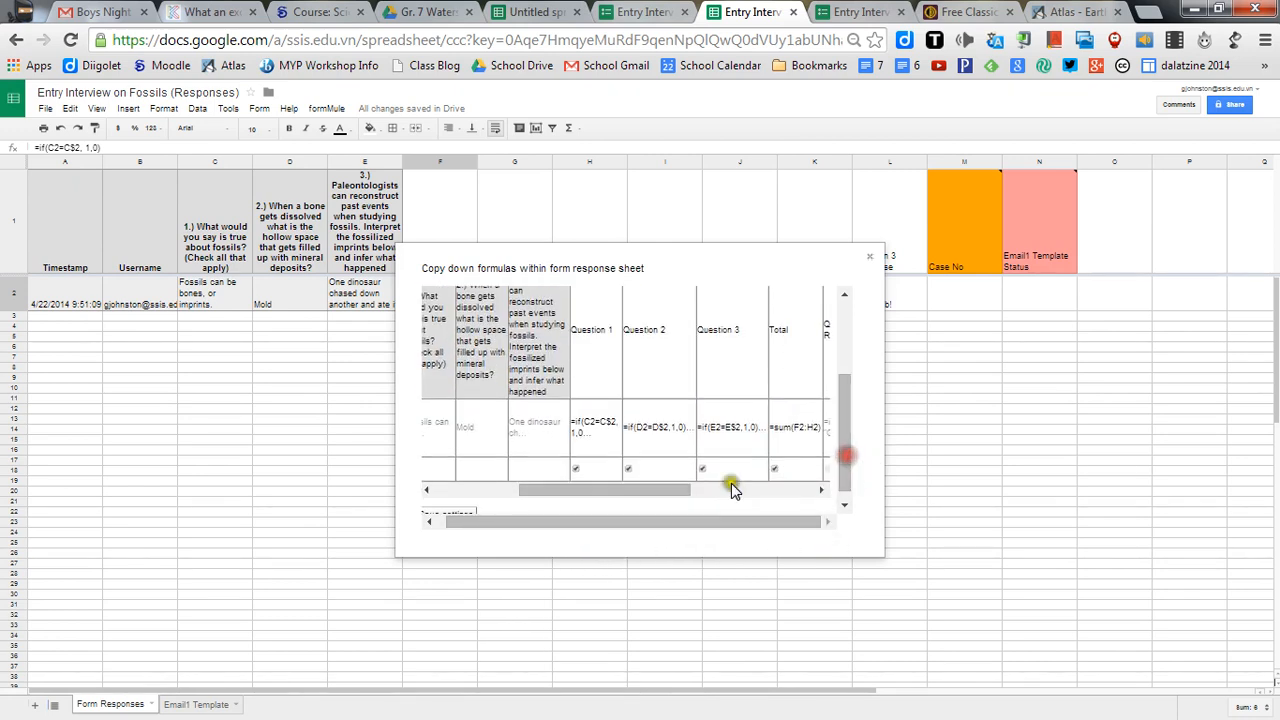
left_click_drag(662, 487, 729, 487)
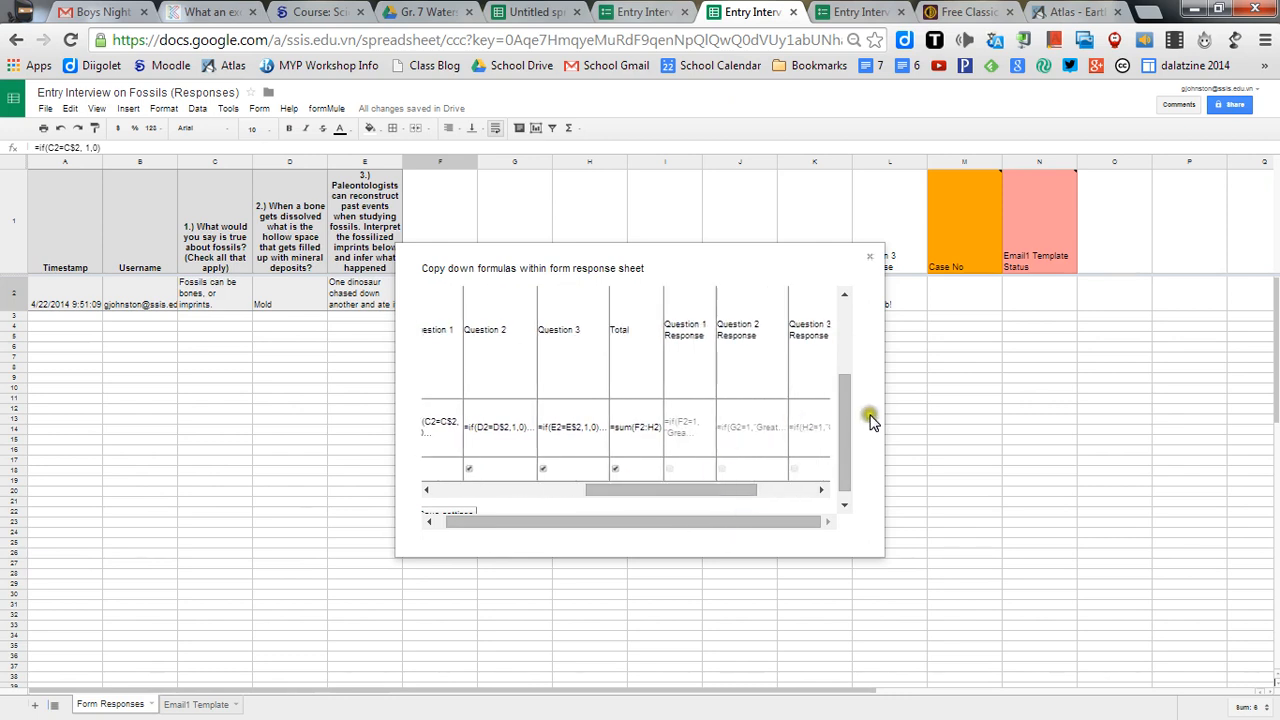
mouse_move(843, 427)
left_mouse_down()
mouse_move(846, 397)
mouse_move(706, 326)
mouse_move(800, 320)
mouse_move(846, 366)
mouse_move(837, 437)
left_mouse_up()
left_click(794, 456)
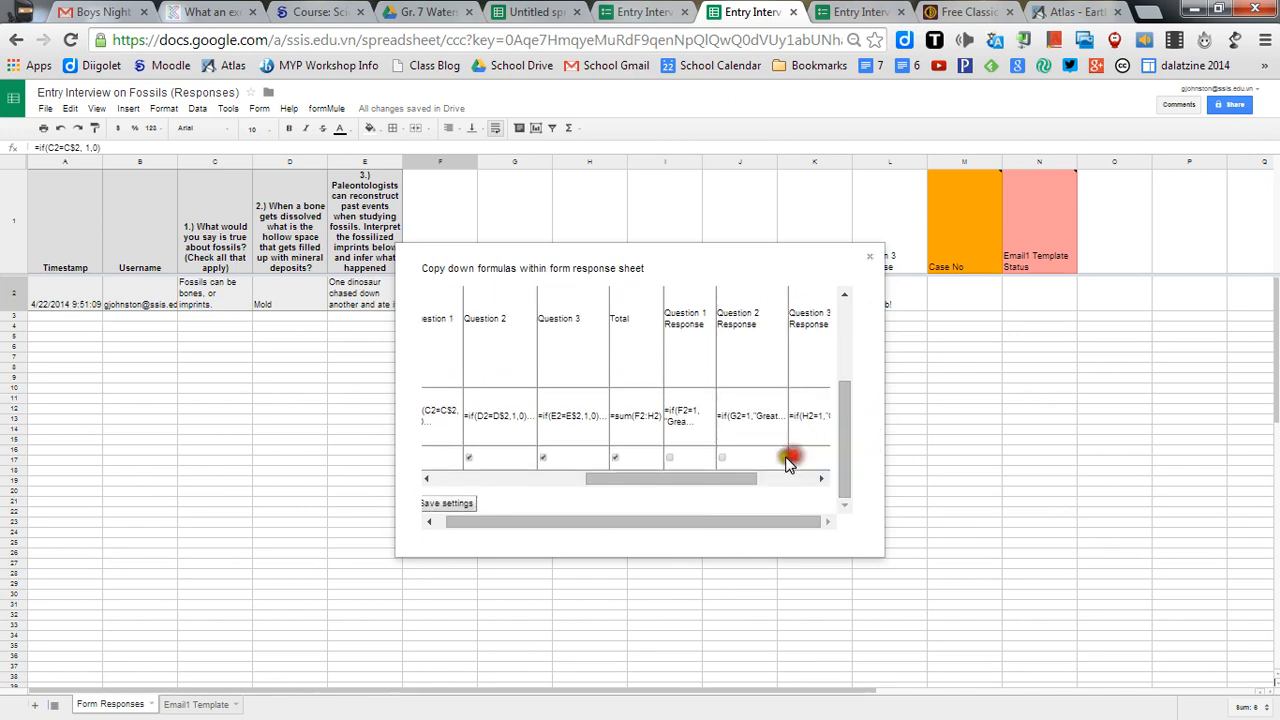
left_click(719, 458)
left_click(669, 457)
left_click_drag(731, 478, 837, 320)
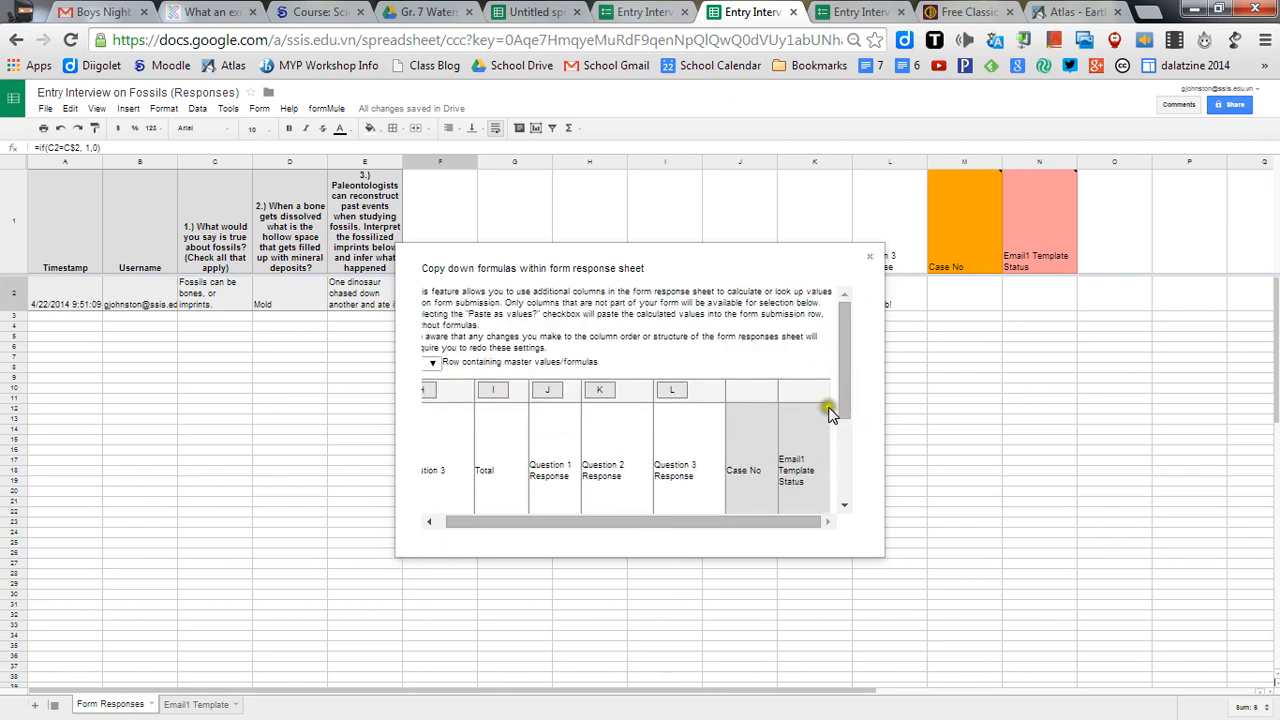
left_click_drag(843, 410, 766, 500)
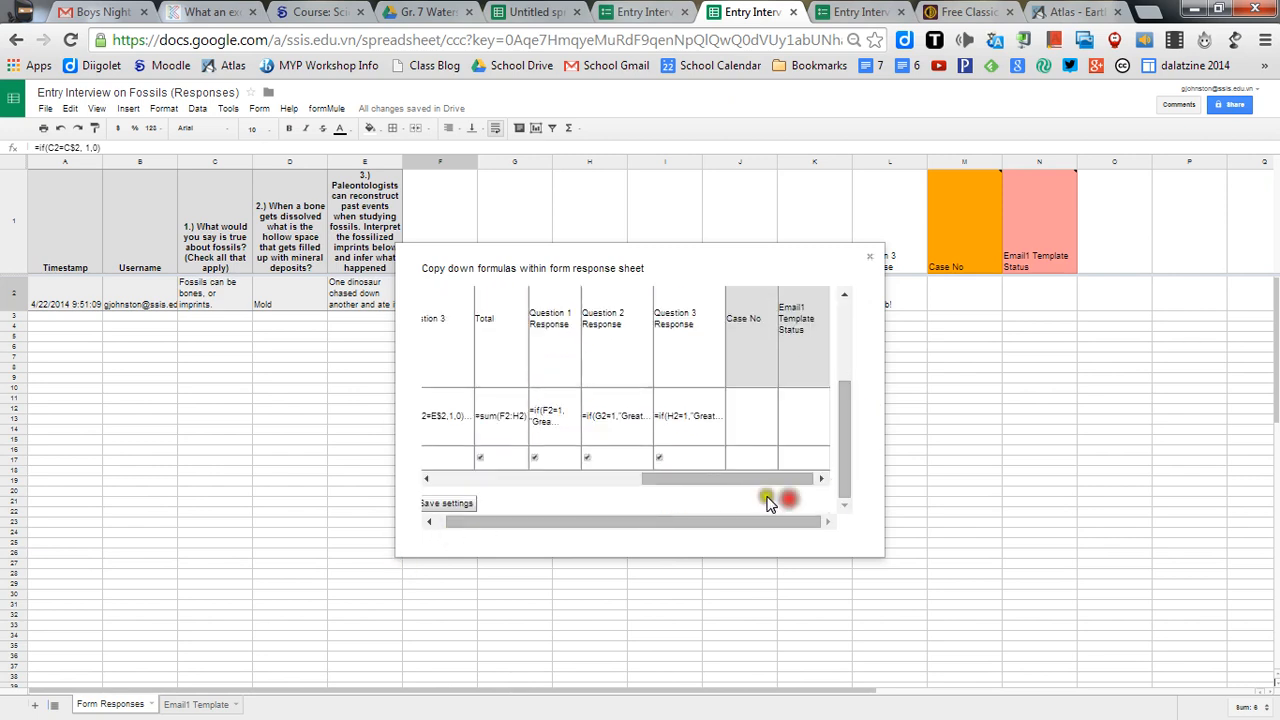
left_click(455, 505)
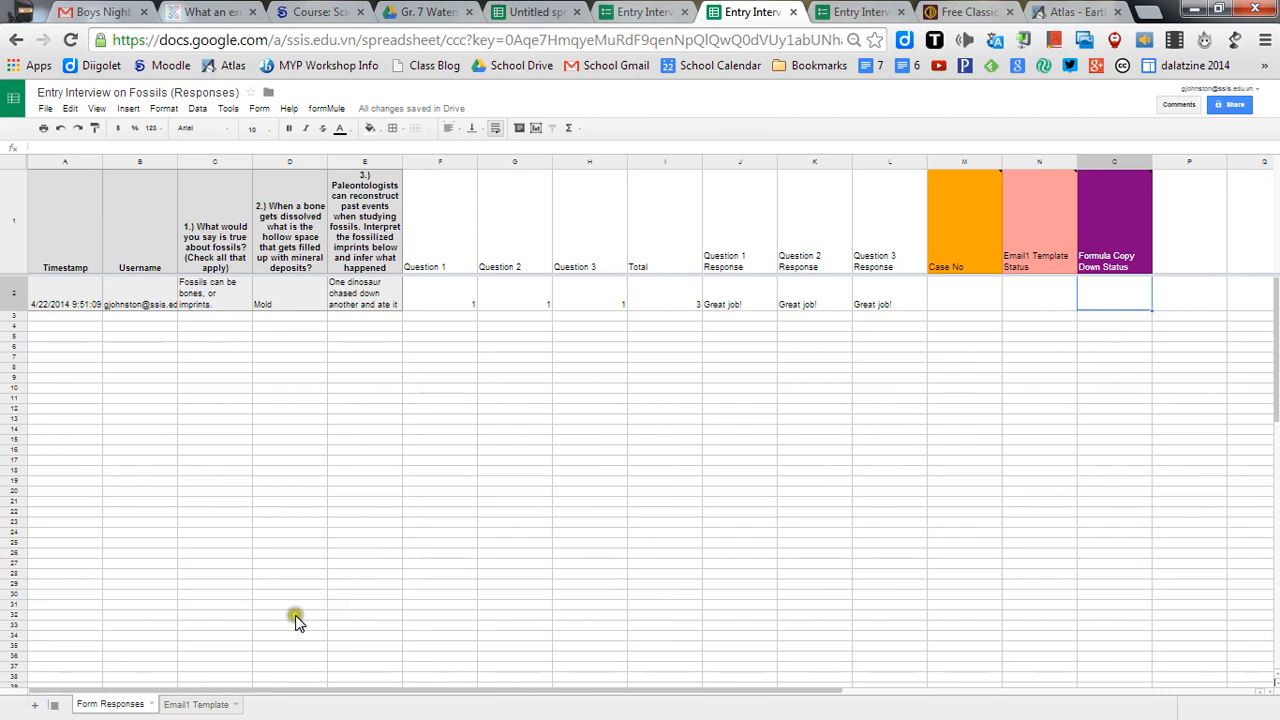
- Compare the Email1 Template sheet's merge variables with the formula columns Question 1 through Question 3 Response in Form Responses
left_click(187, 705)
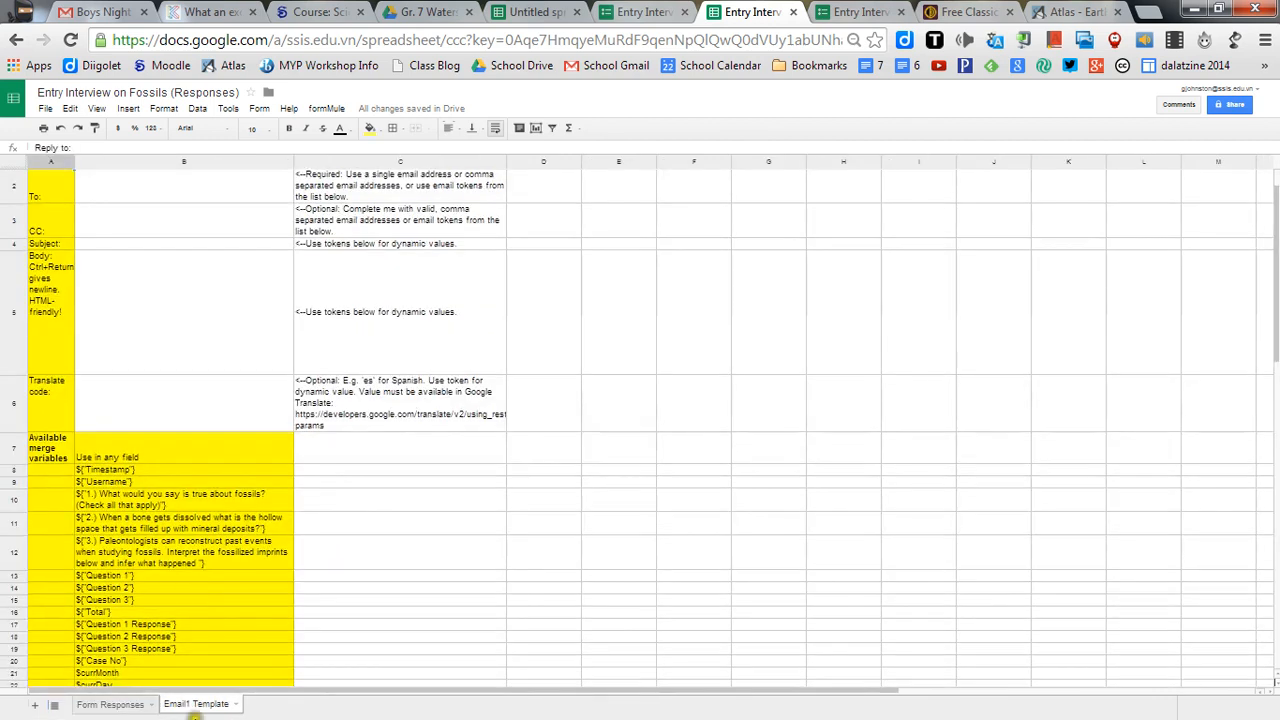
left_click_drag(176, 450, 175, 650)
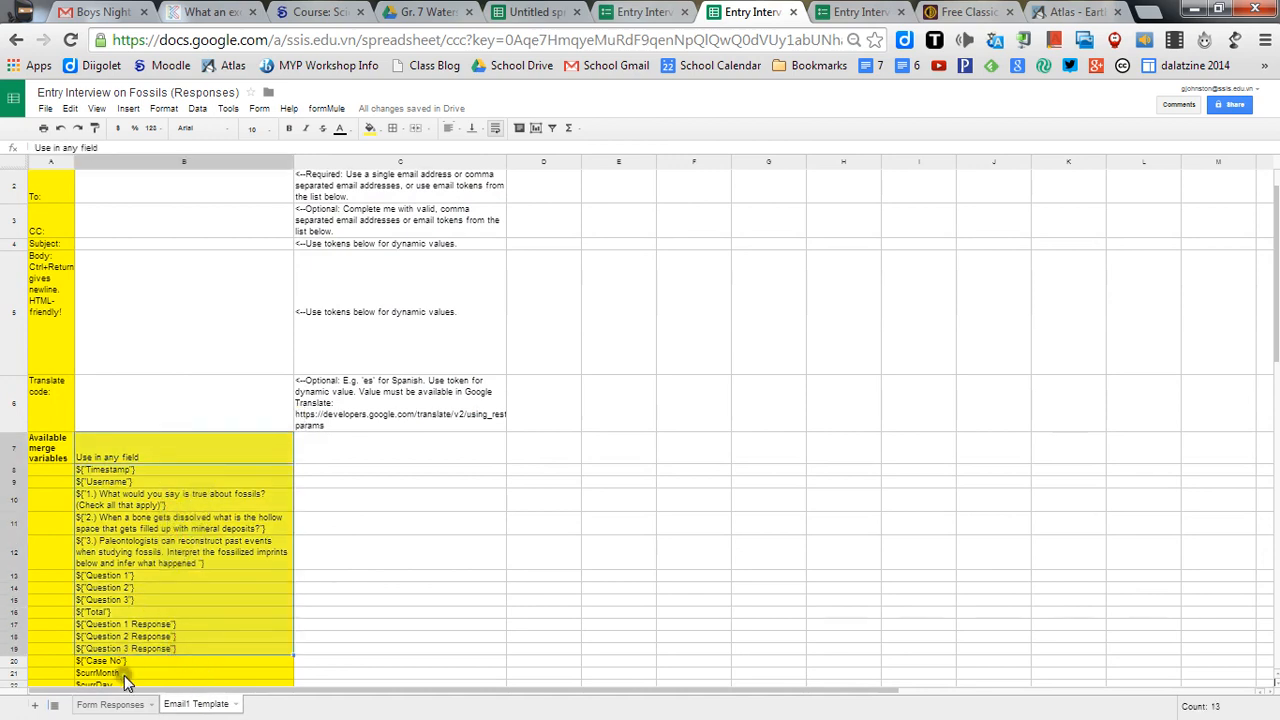
left_click(122, 705)
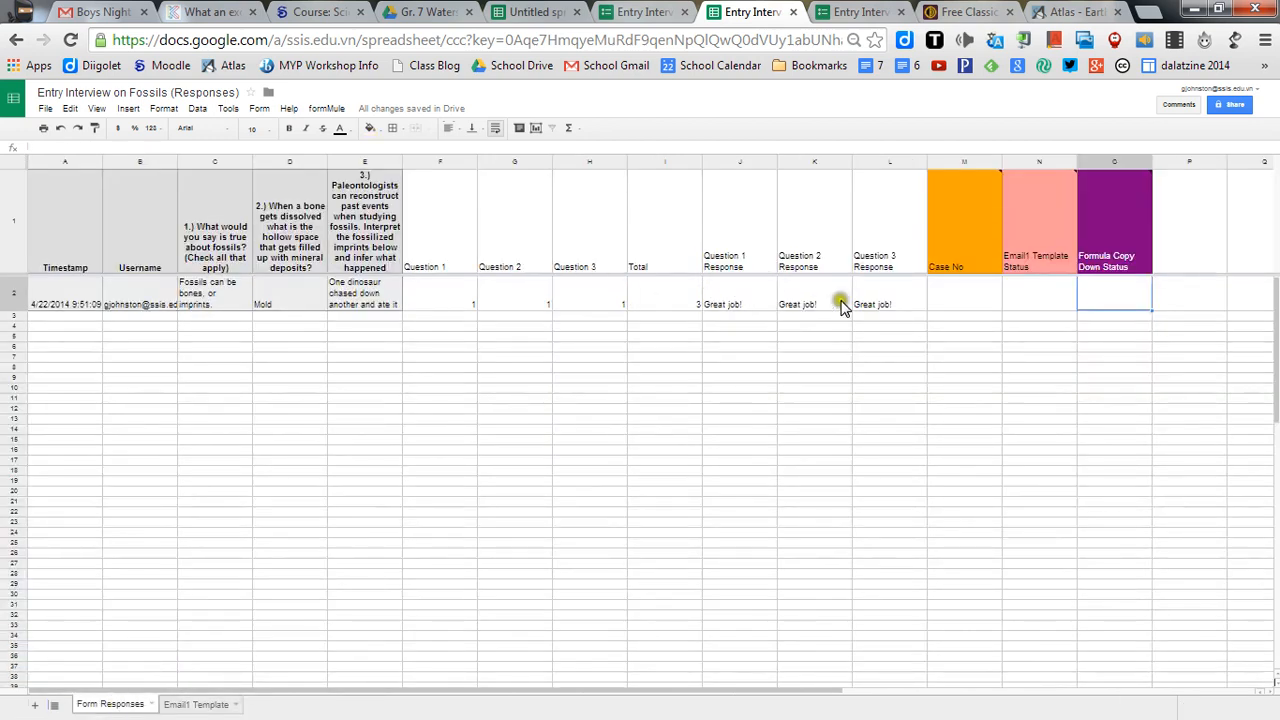
left_click_drag(418, 293, 877, 303)
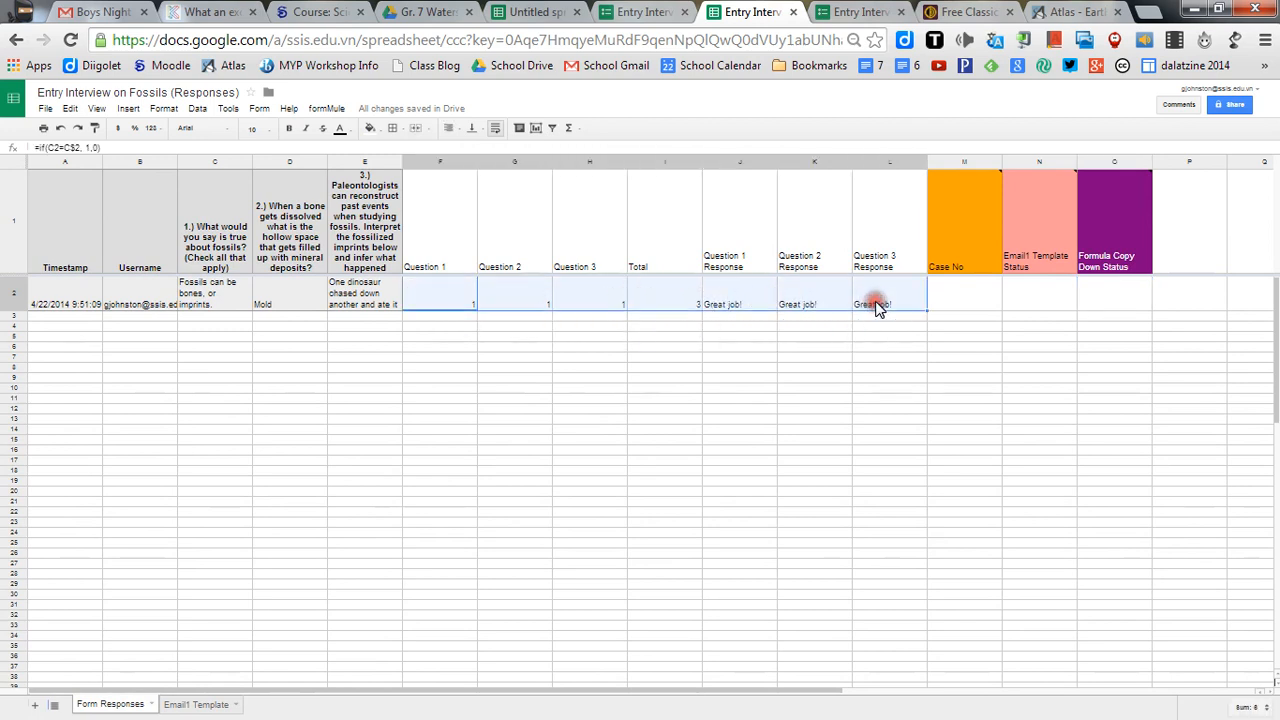
- In the Email1 Template sheet, set To to the ${"Username"} merge variable and Subject to "Results of Entry Interview"
left_click(210, 704)
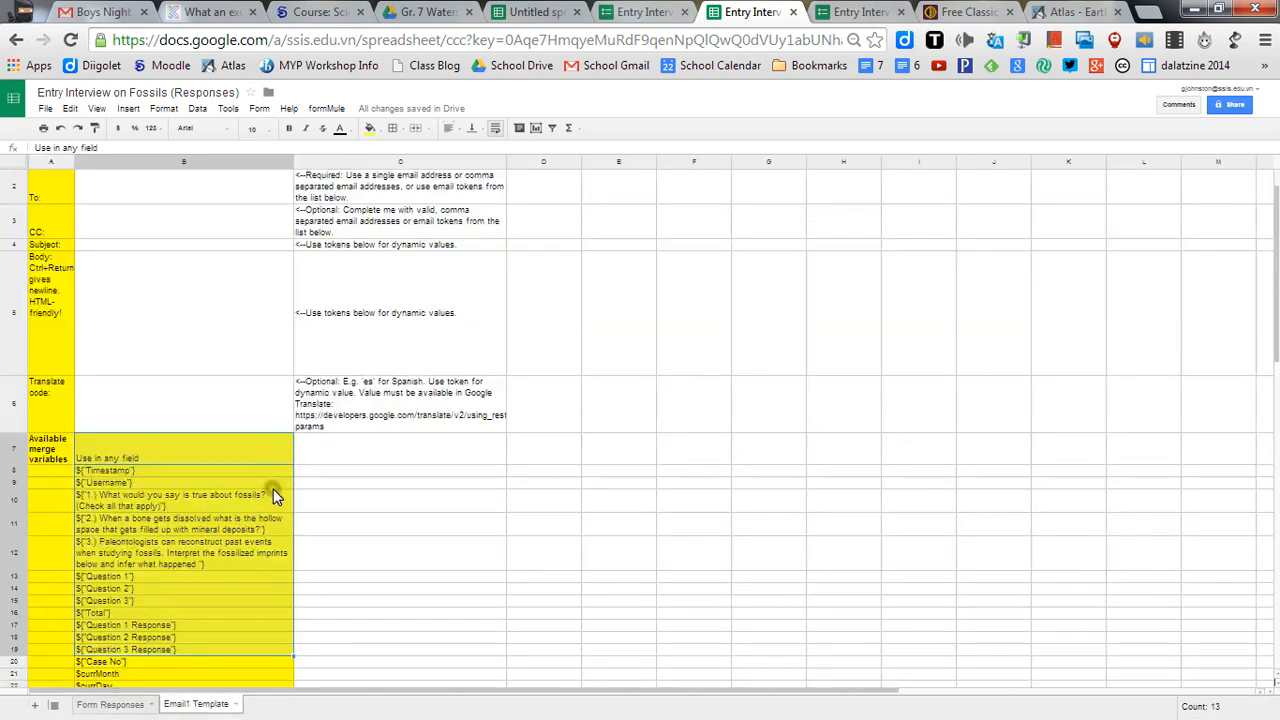
left_click(380, 472)
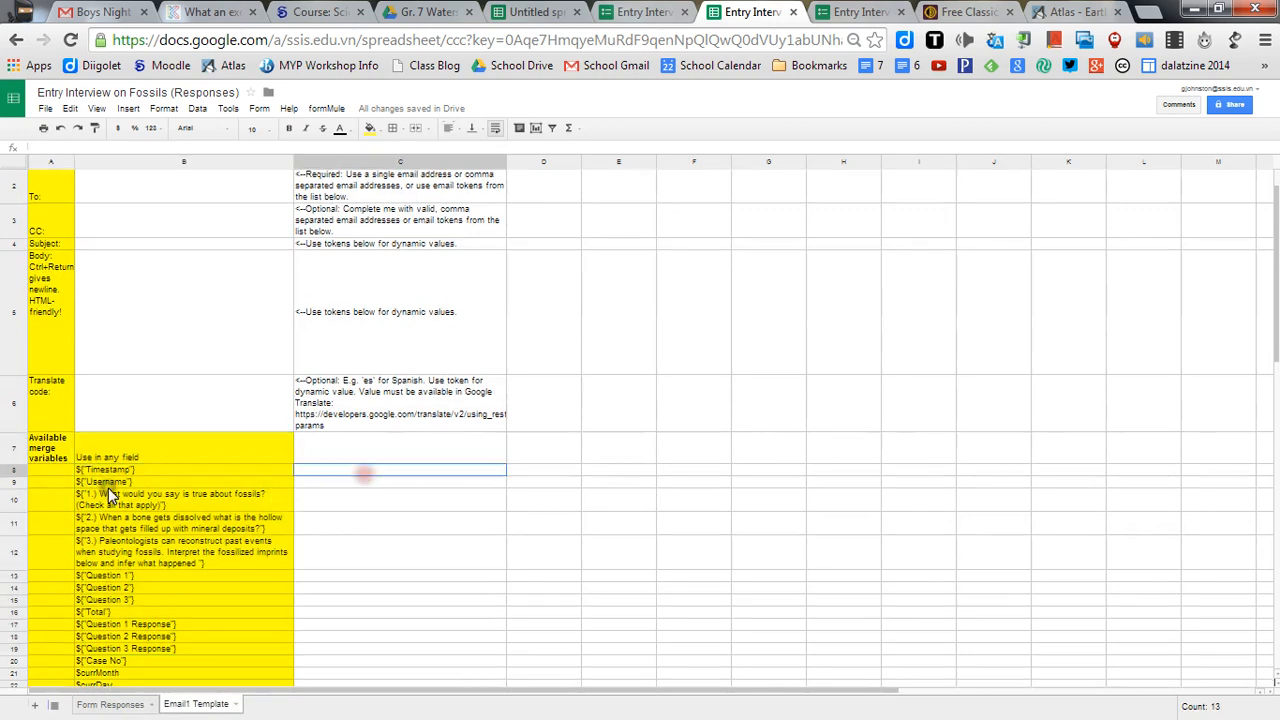
left_click(103, 484)
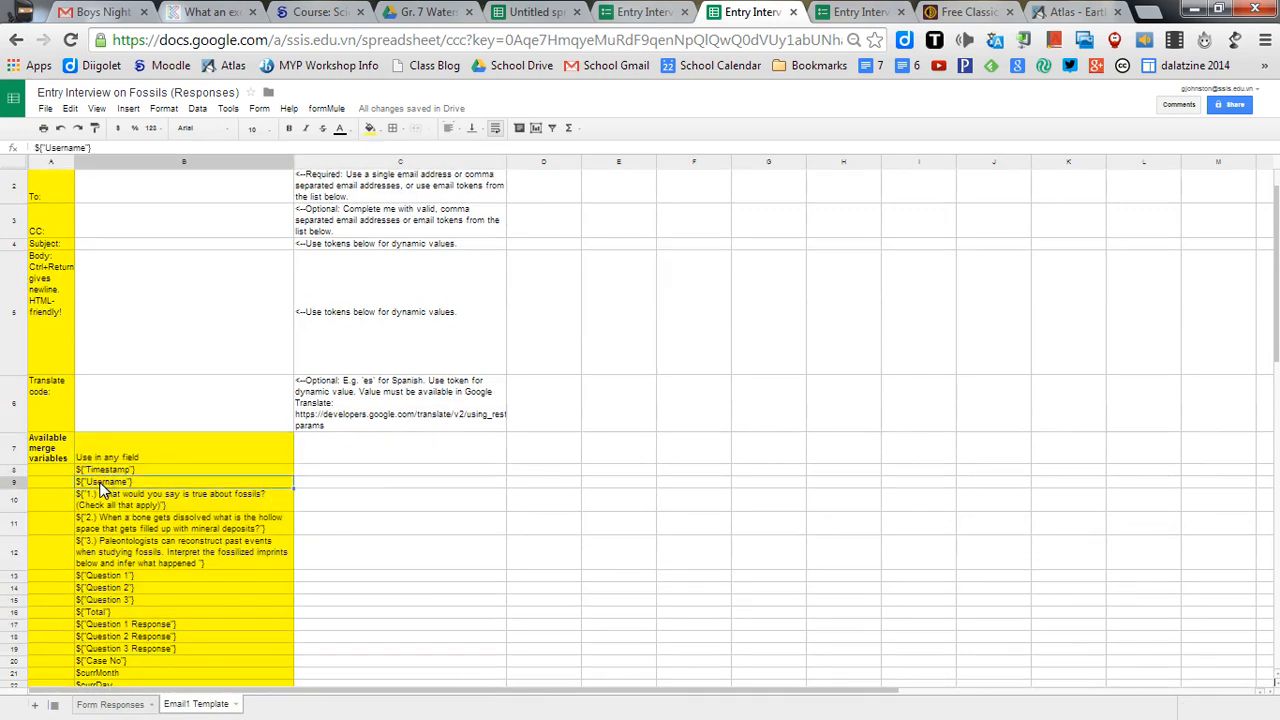
key("ctrl+c")
left_click(167, 199)
key("ctrl+v")
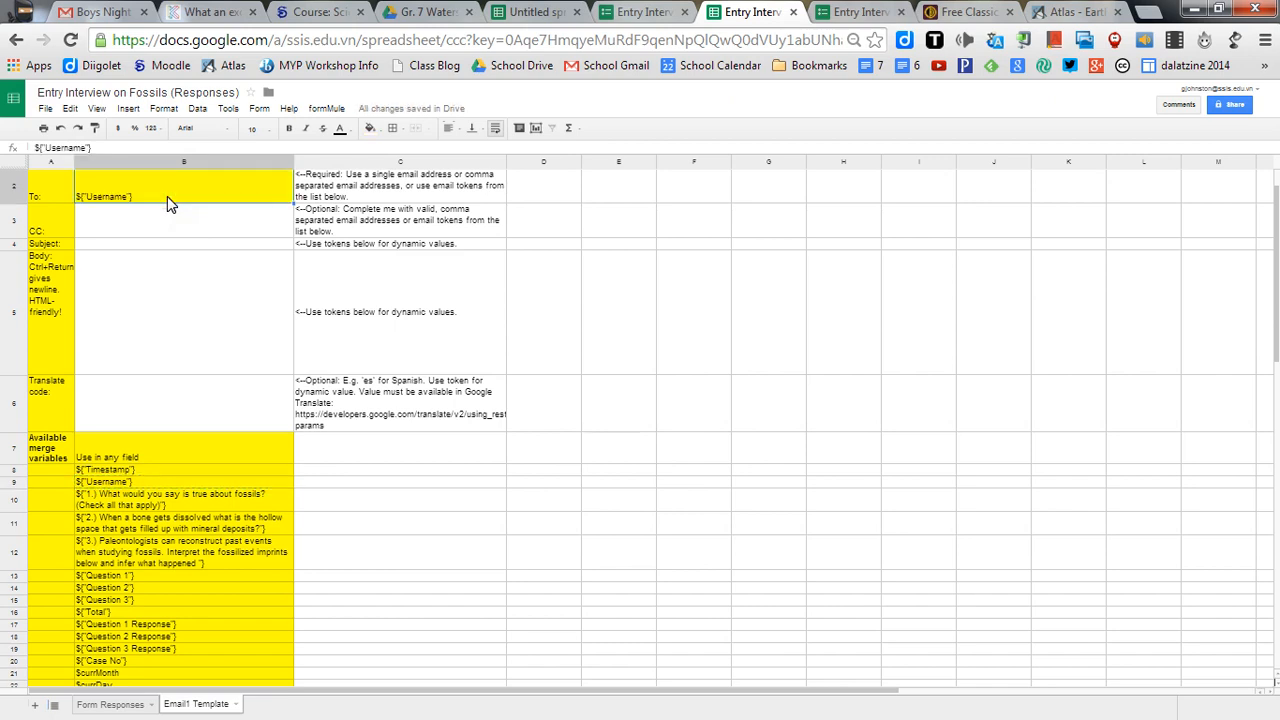
left_click(204, 244)
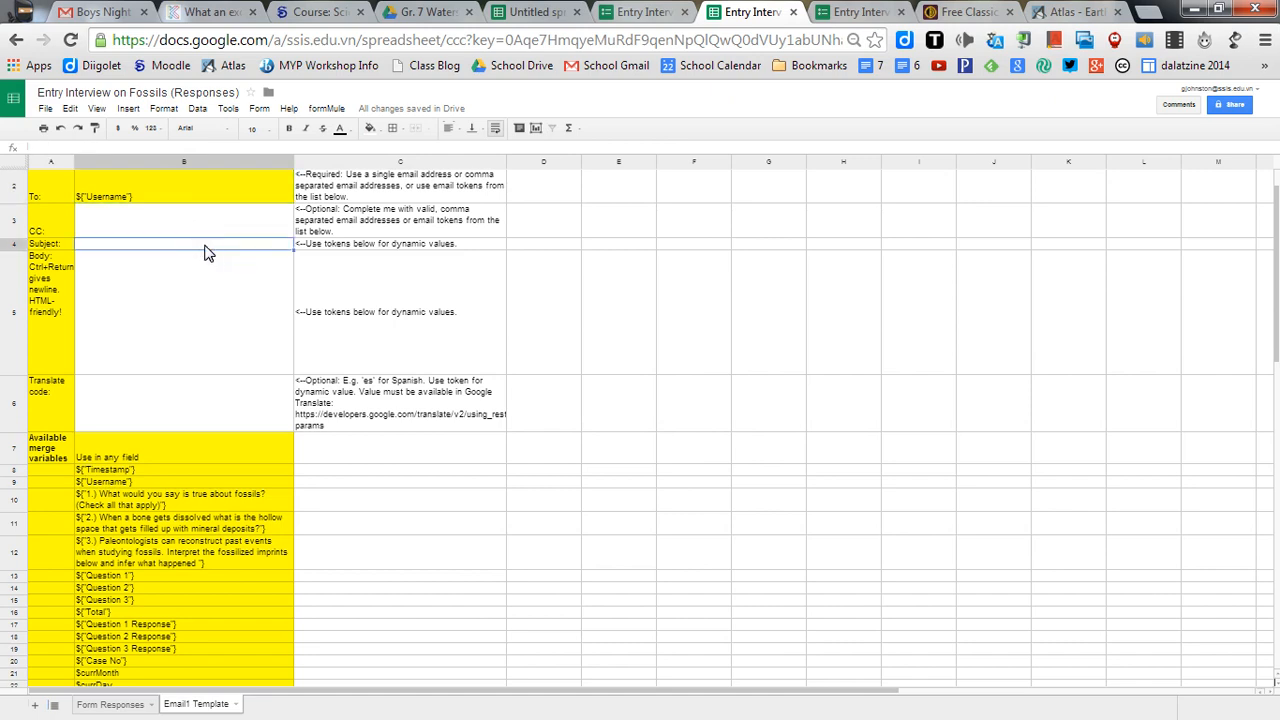
type("Results of Entry Interview")
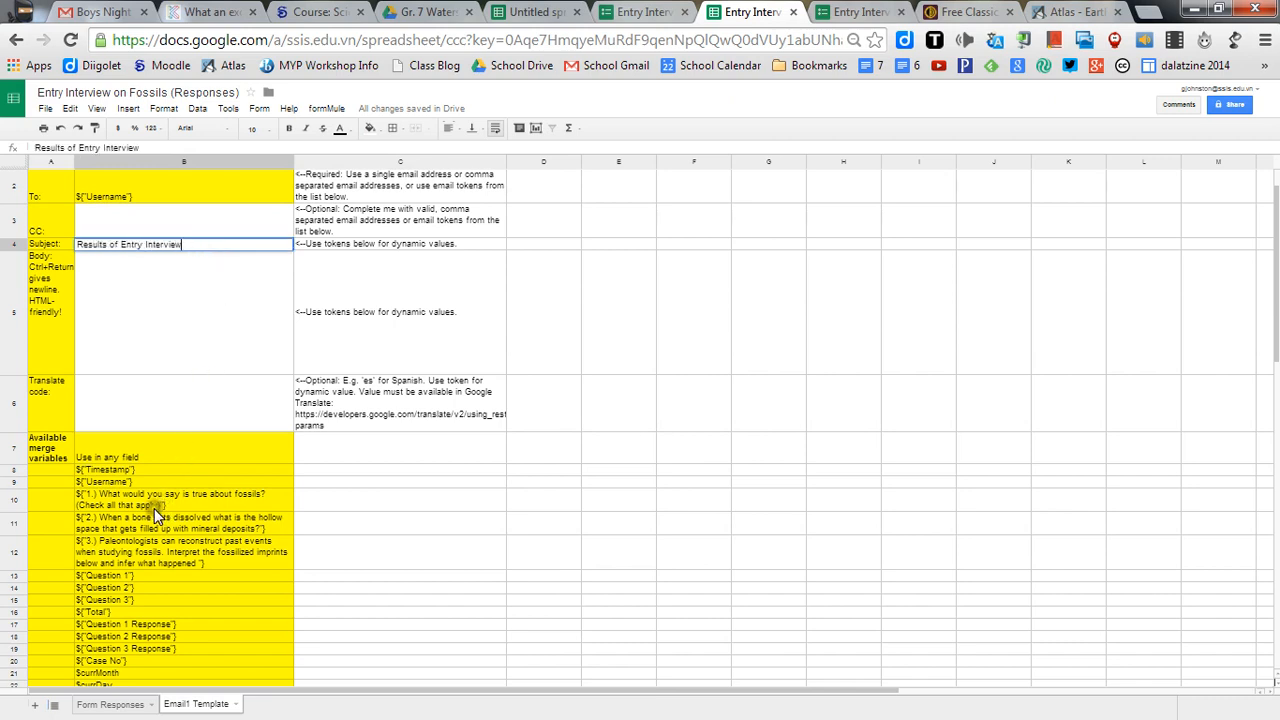
- Write the email body's opening as "Dear ${"Username"}," followed by "Here are the results of your entry interview:" after a blank line
left_click(140, 482)
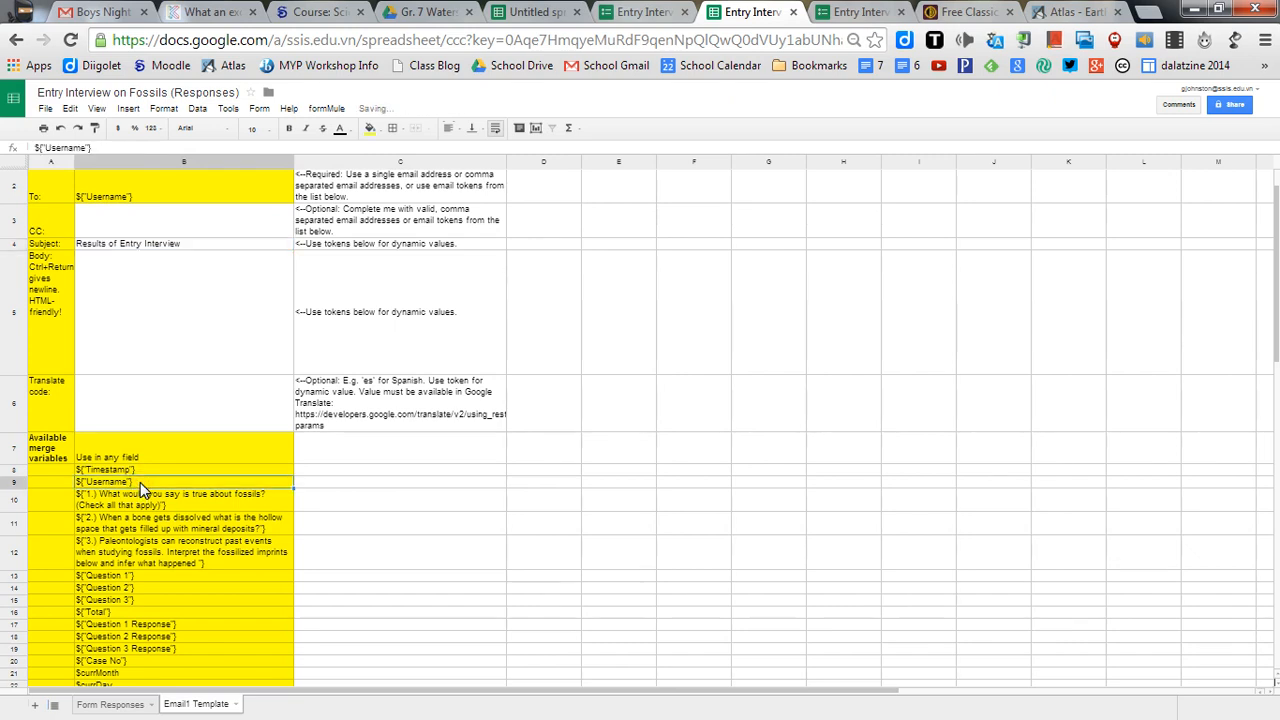
left_click(178, 280)
type("Dear")
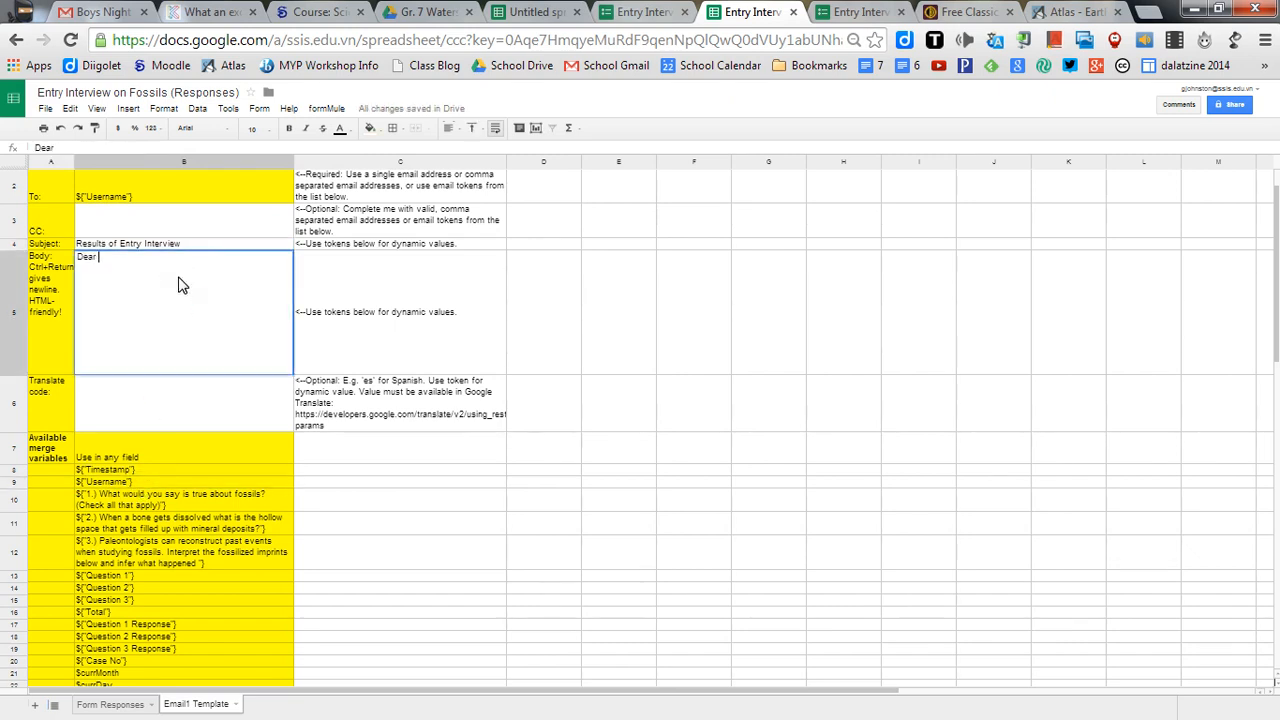
key("ctrl+v")
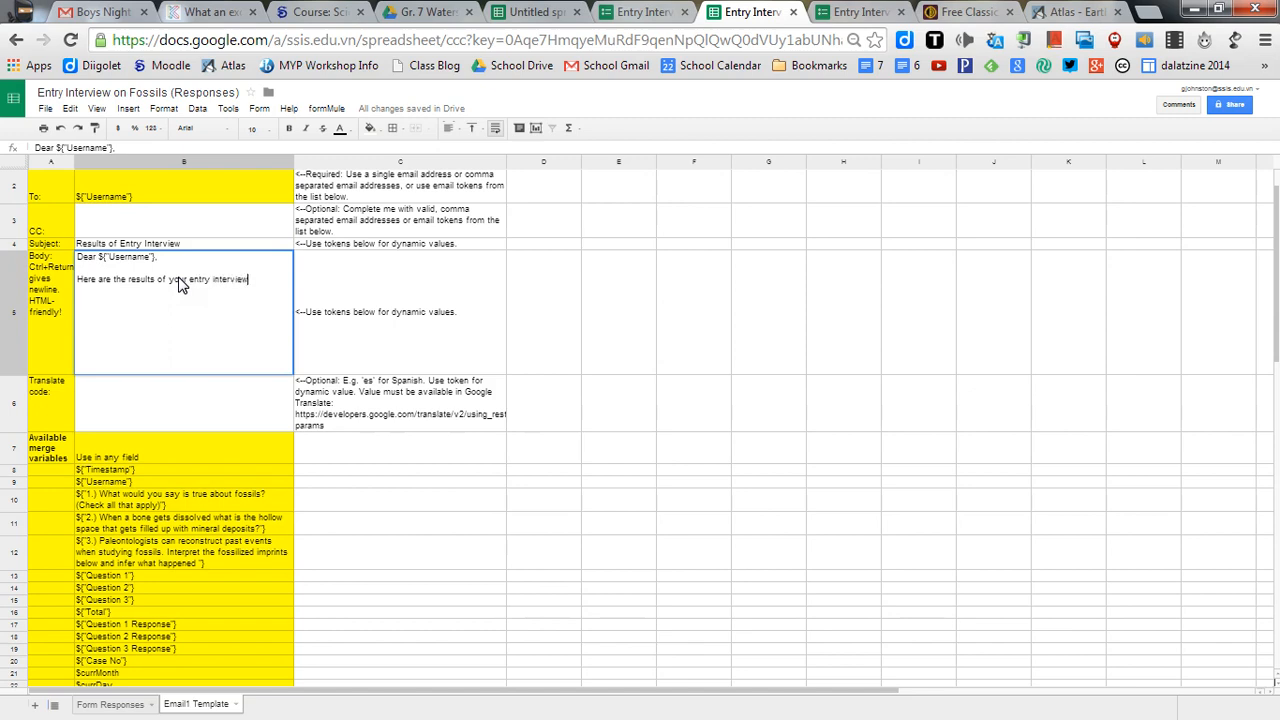
key("Return")
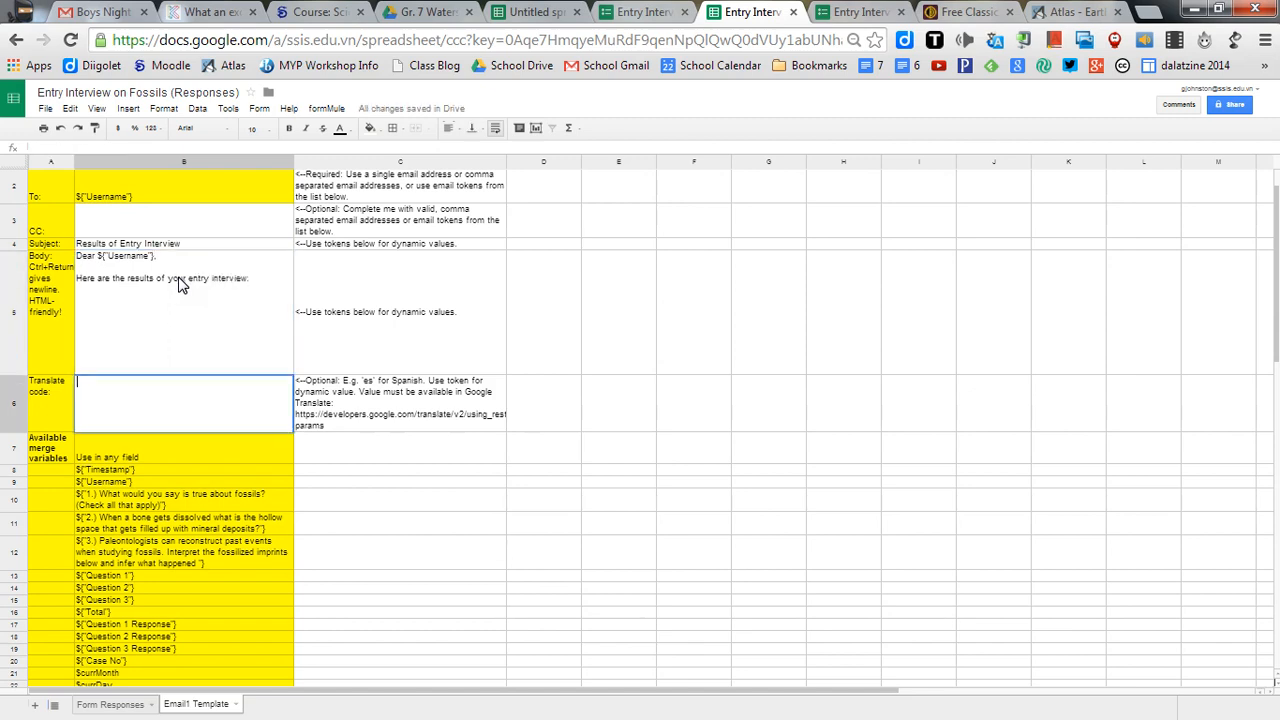
- Add the numbered lines "1.)", "2.)" and "3.)" below the introduction in the email body
left_click(258, 276)
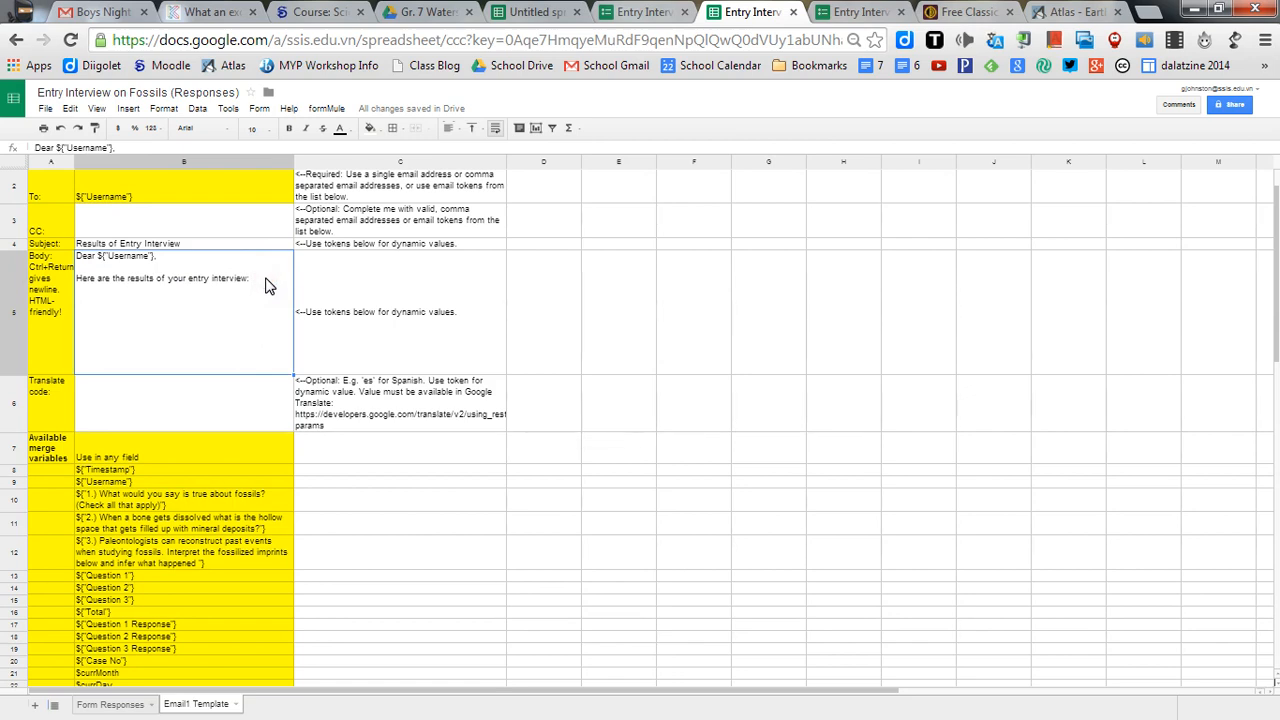
double_click(258, 284)
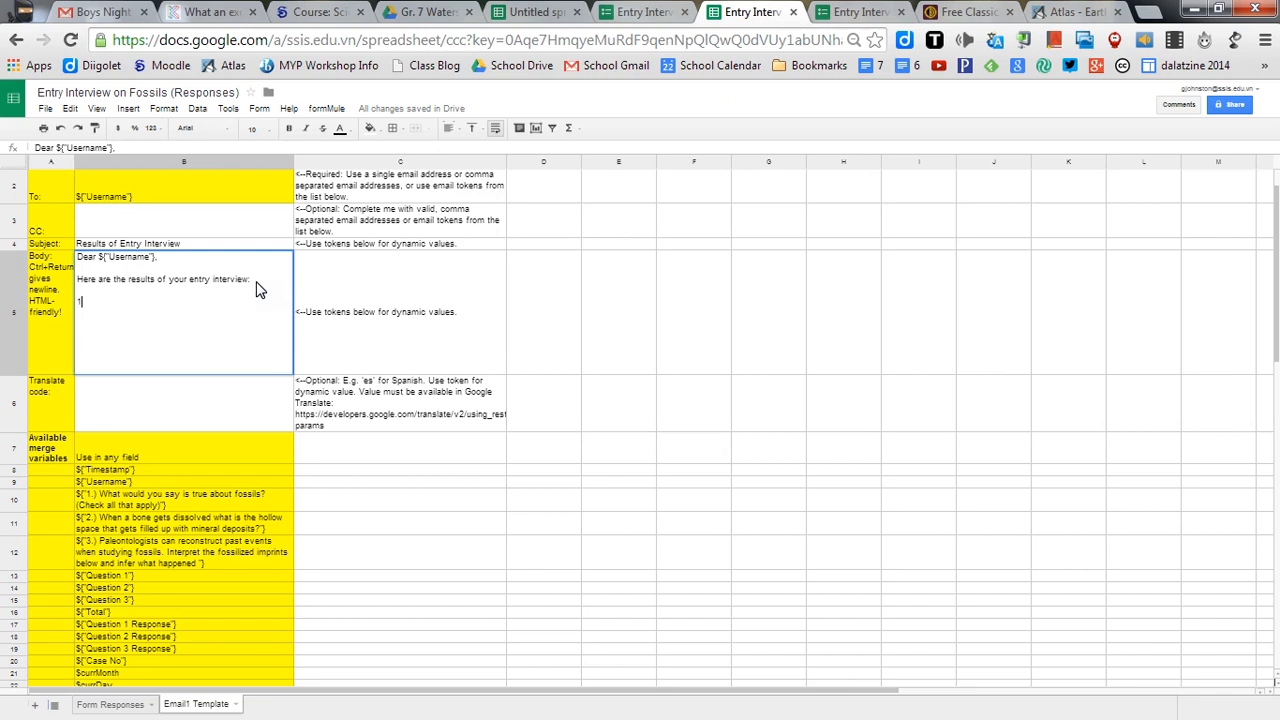
key("Return")
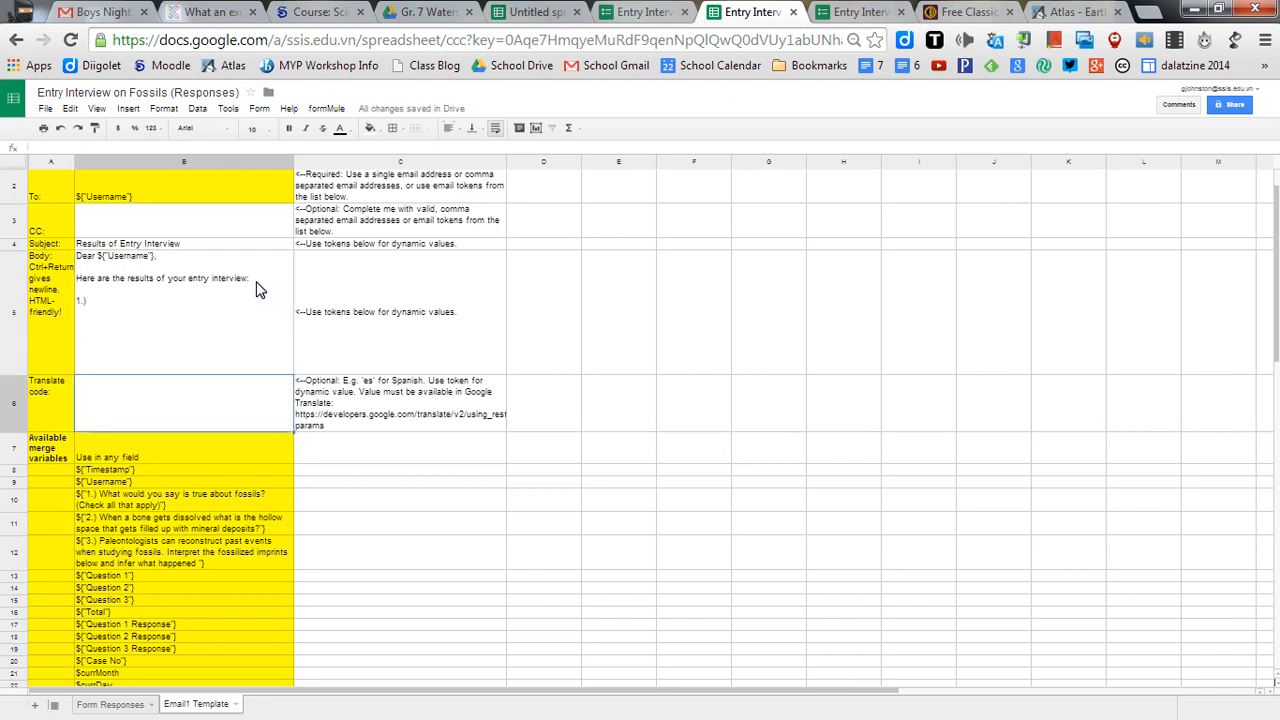
double_click(264, 298)
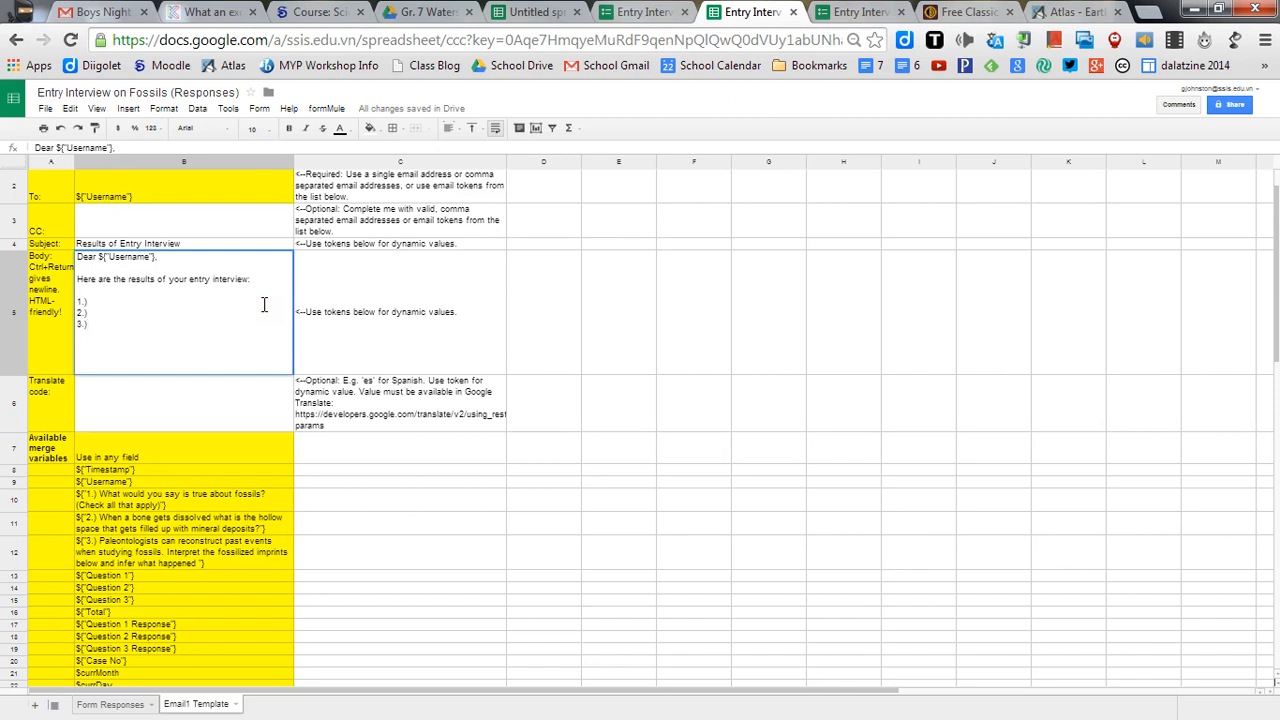
key("Return")
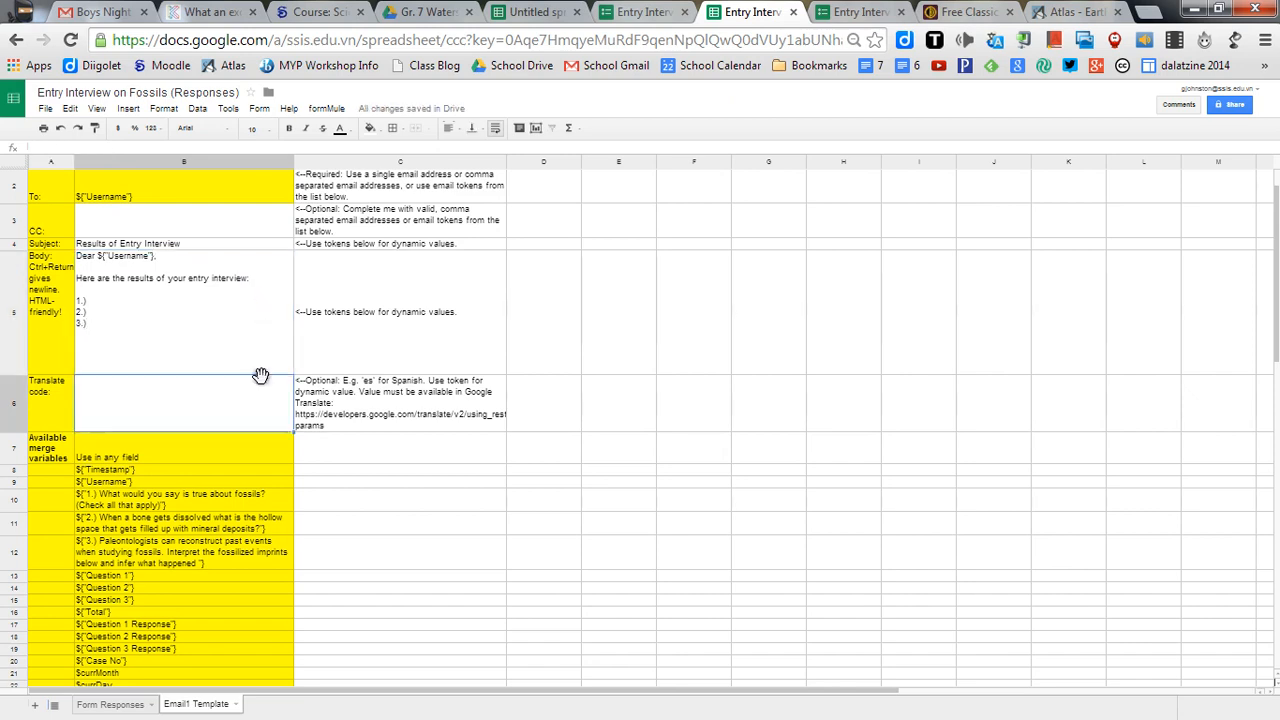
- Insert the ${"Question 1 Response"} merge variable after "1.)" in the email body
scroll(204, 545, "down", 1)
left_click(185, 594)
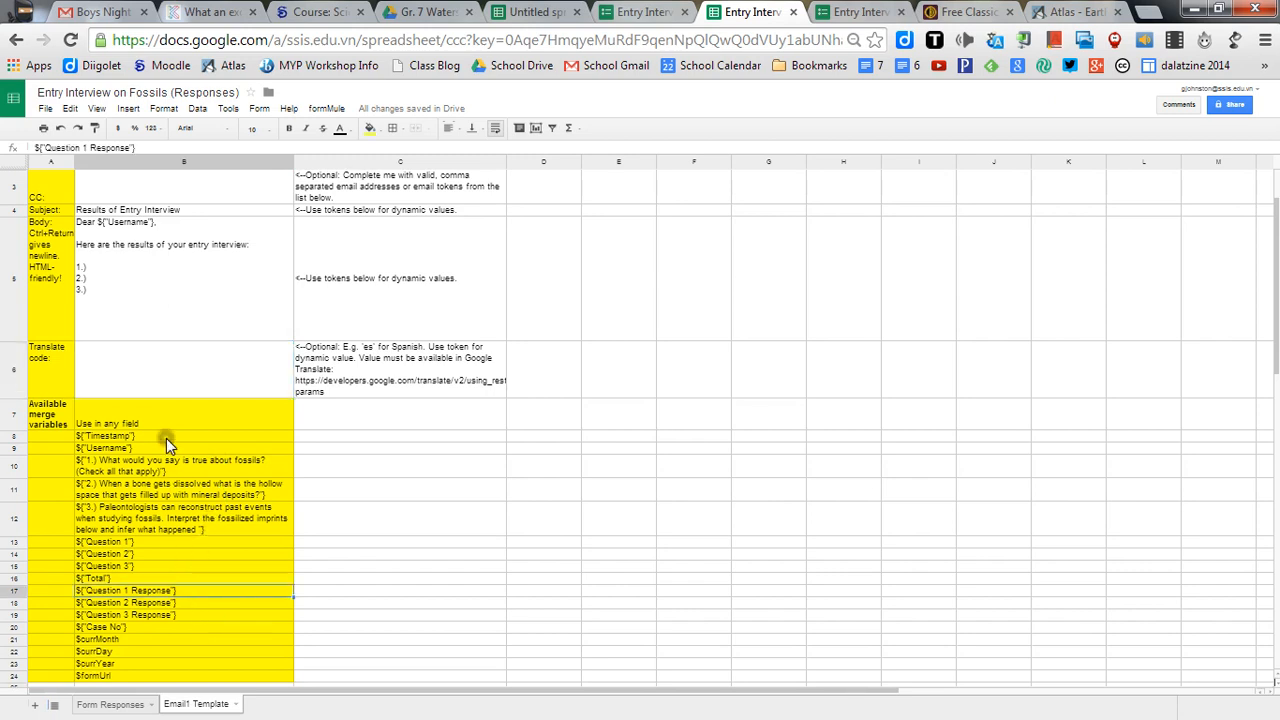
double_click(152, 265)
left_click(118, 268)
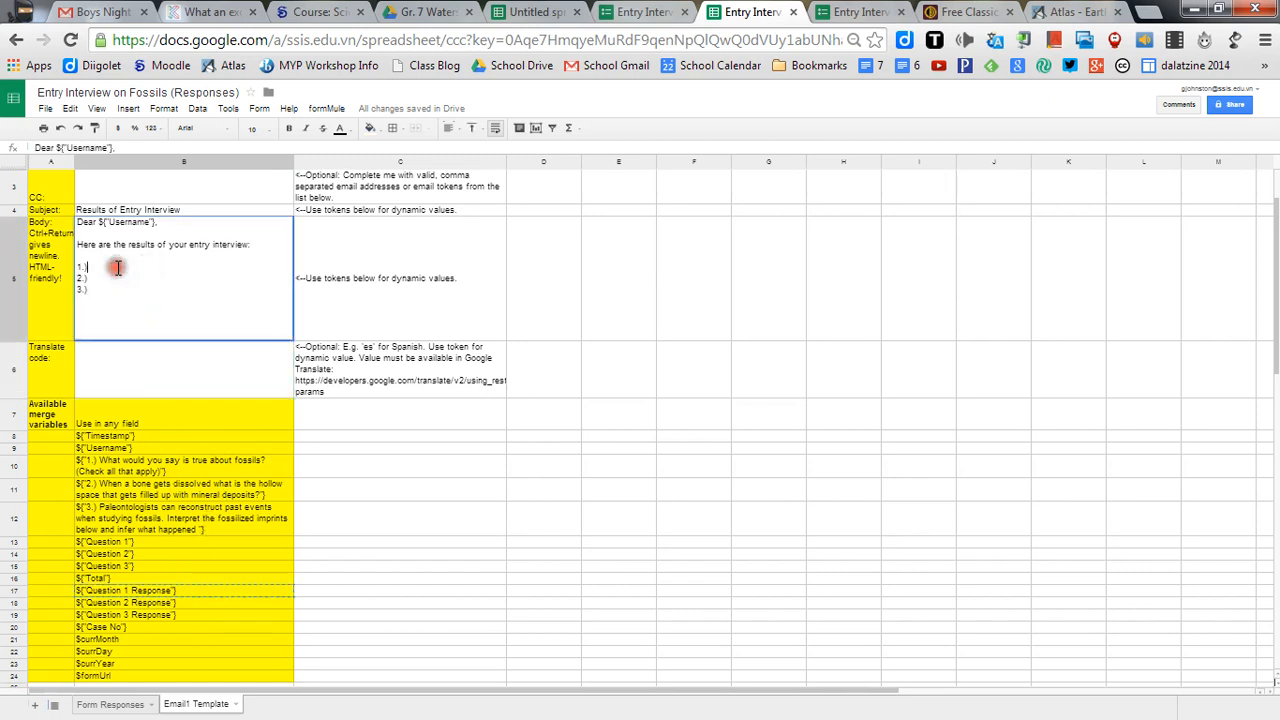
key("ctrl+v")
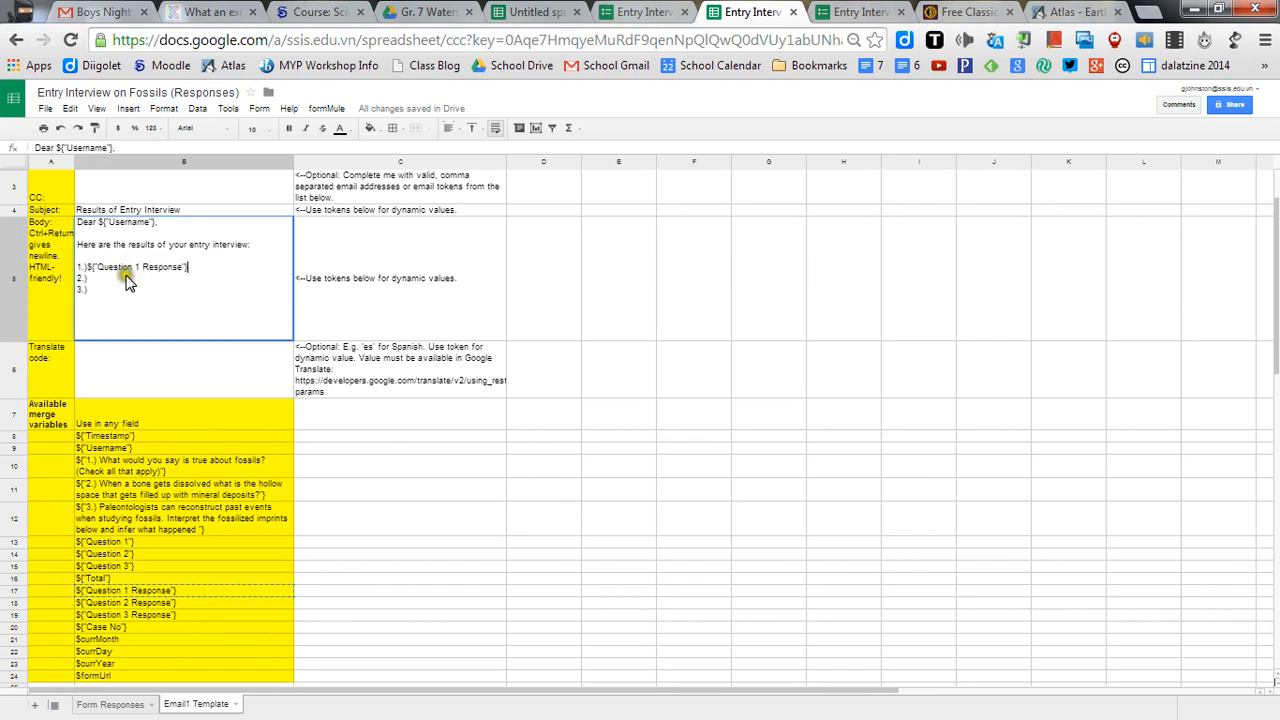
- Insert the ${"Question 2 Response"} merge variable after "2.)" in the email body
left_click(161, 606)
key("ctrl+c")
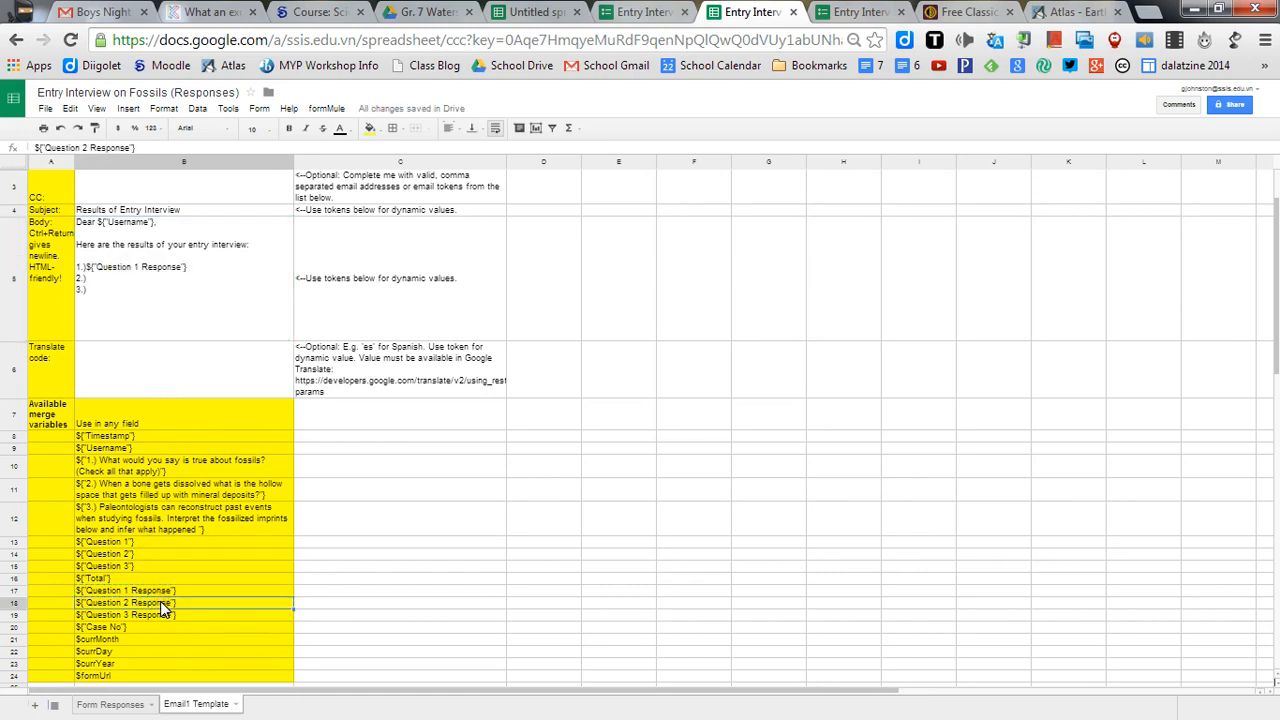
double_click(141, 285)
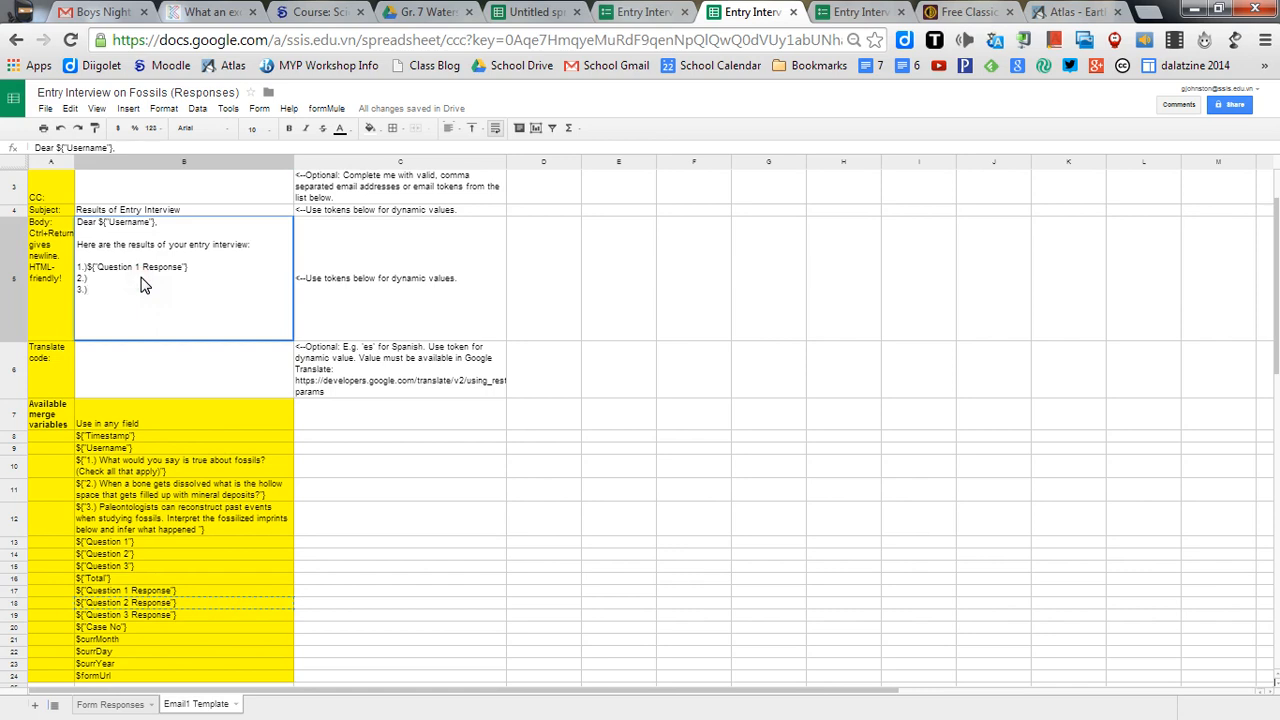
left_click(123, 277)
key("ctrl+v")
- Insert the ${"Question 3 Response"} merge variable directly after "3.)" in the email body, with no space between them
left_click(163, 615)
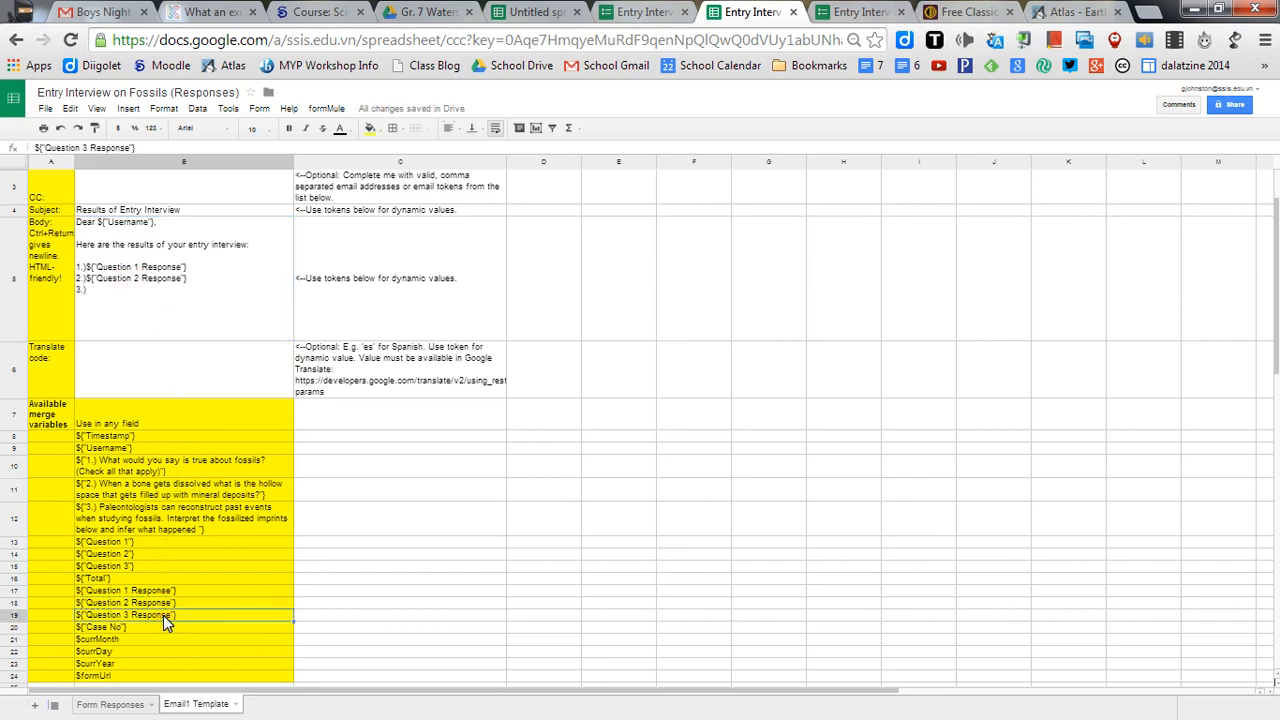
key("ctrl+c")
double_click(200, 312)
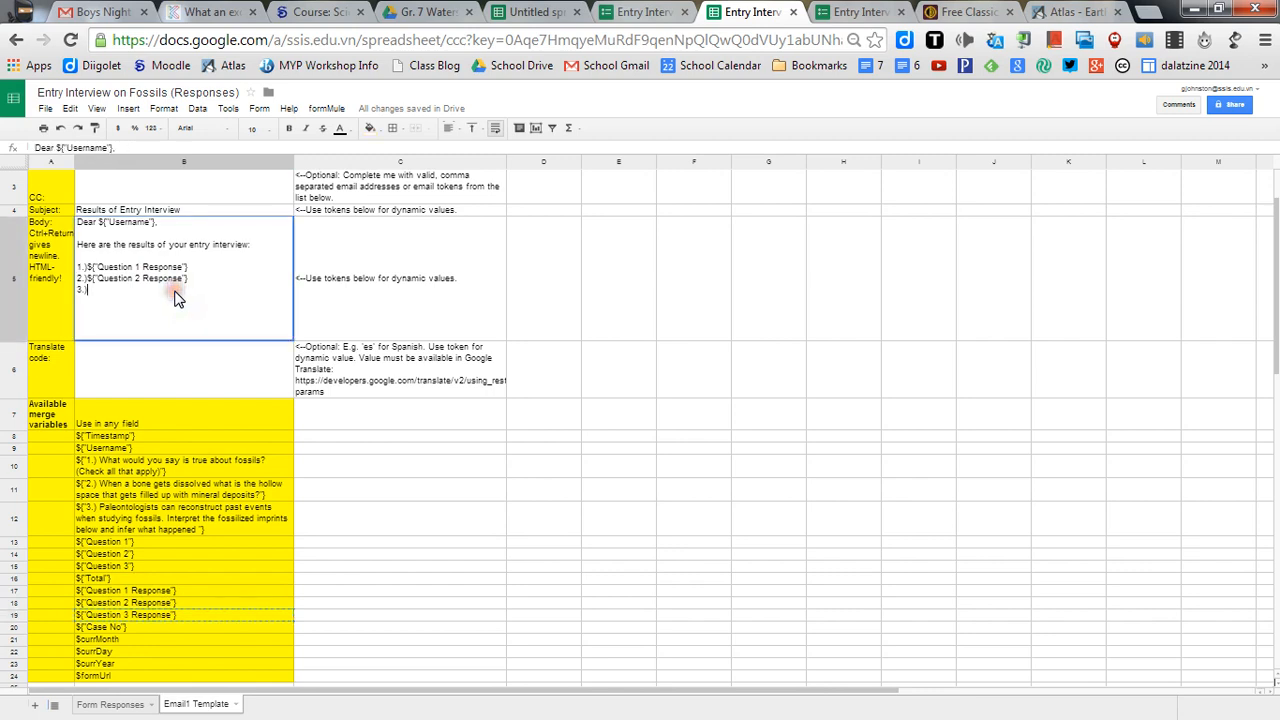
key("ctrl+v")
left_click(89, 289)
left_click(91, 290)
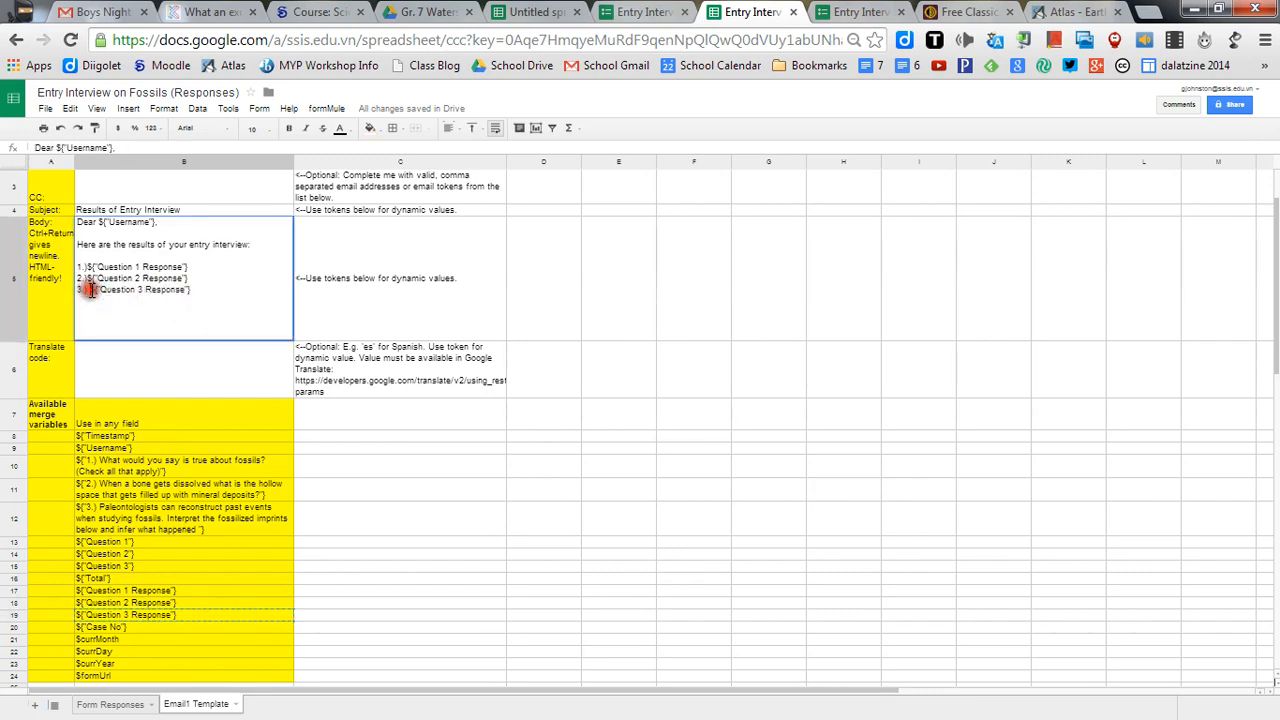
key("BackSpace")
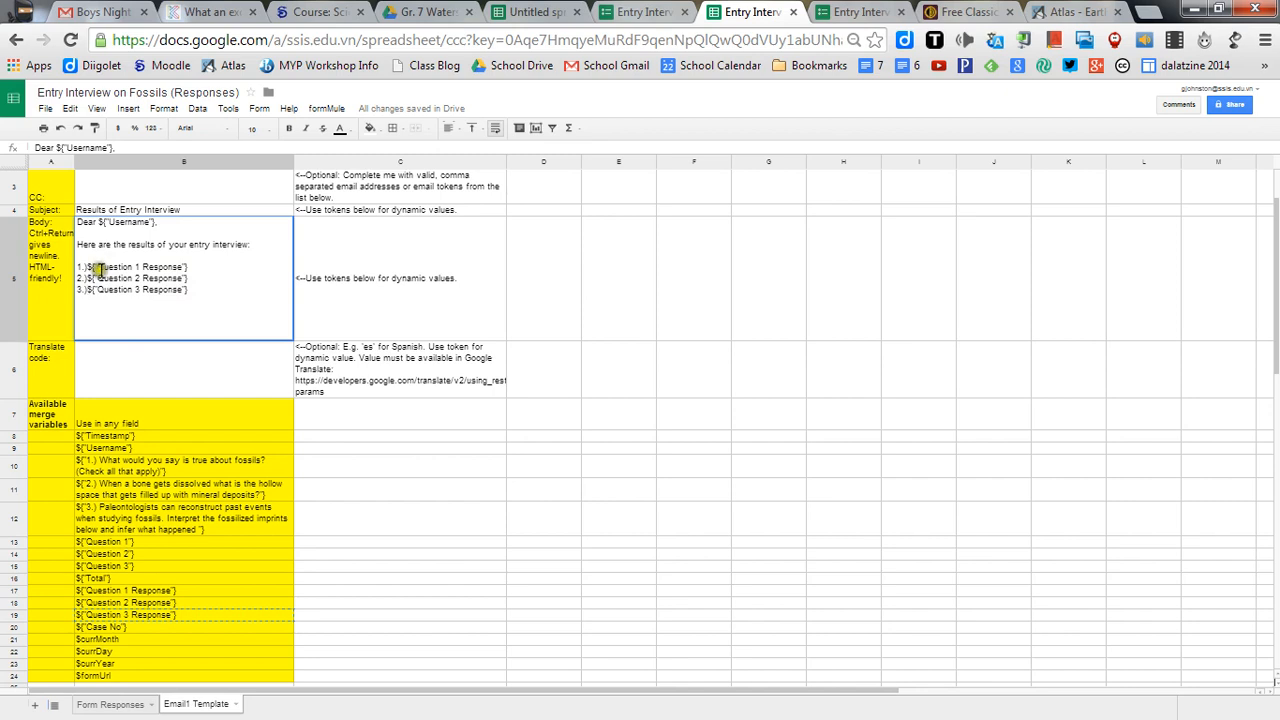
left_click(203, 292)
key("Return")
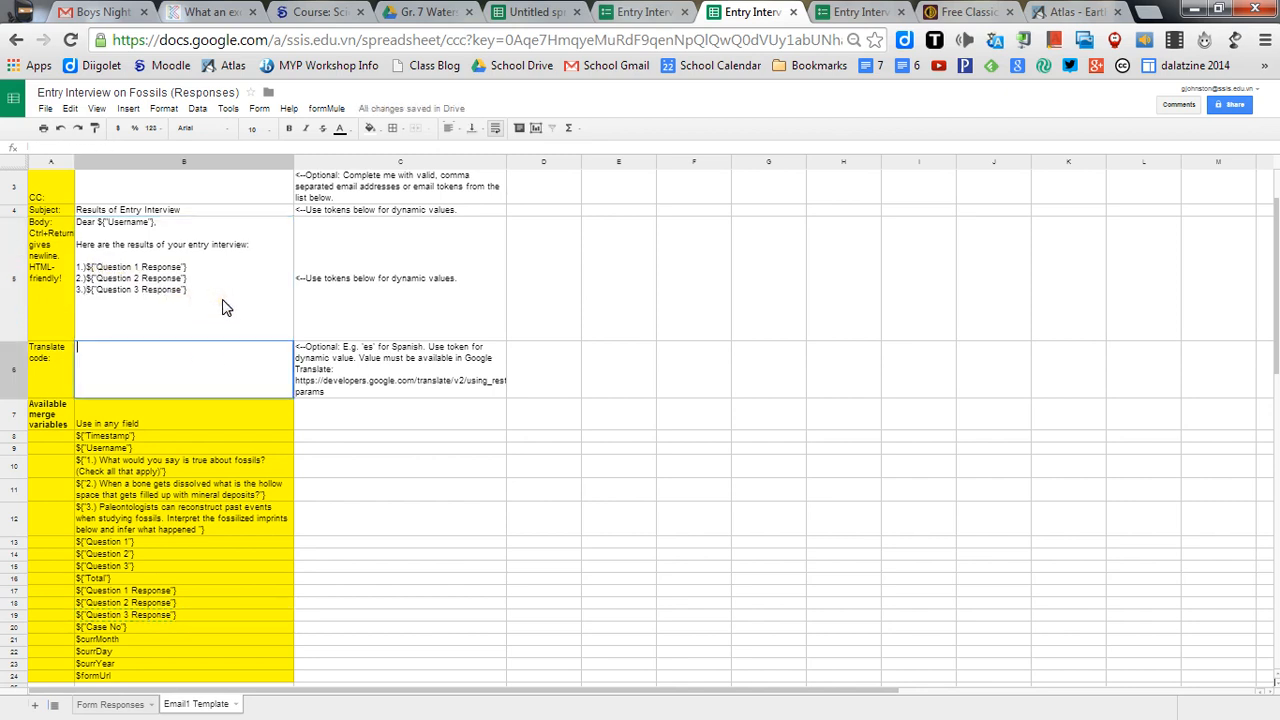
- Add "Please start any reccomended activites above and talk to me if you have any questions." below the numbered lines, after a blank line
left_click(222, 299)
left_click(218, 294)
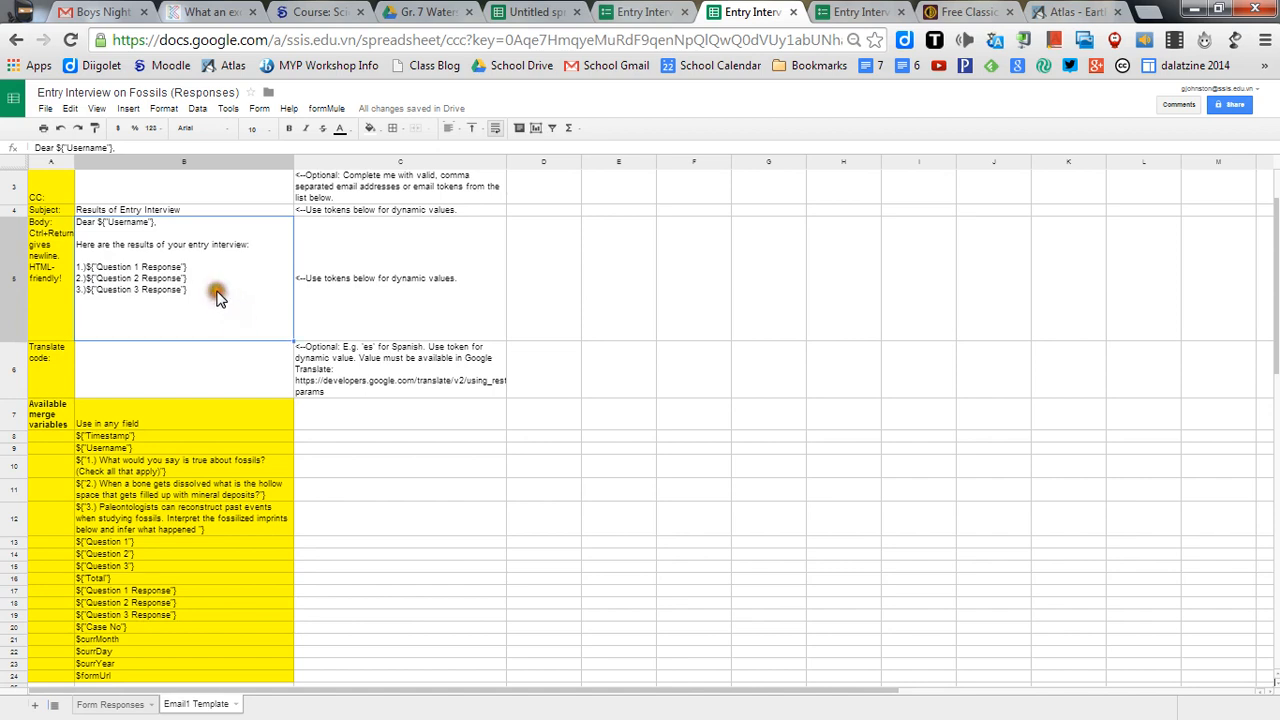
double_click(195, 287)
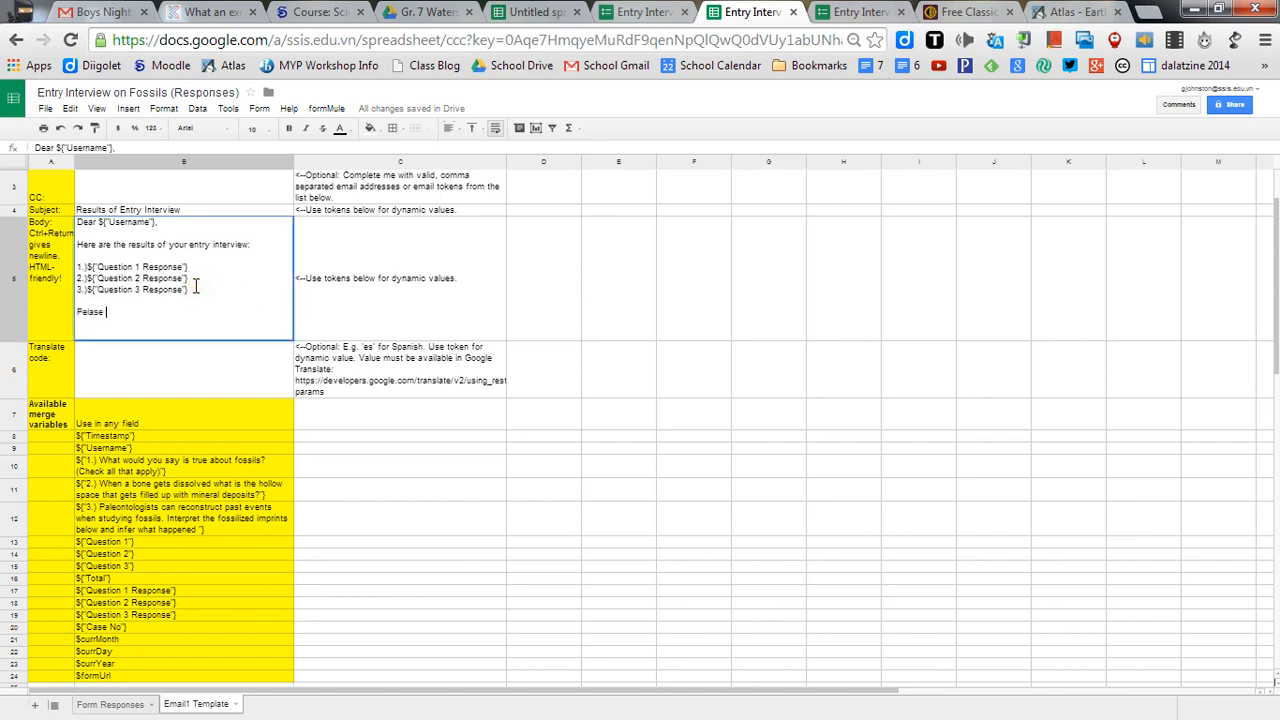
type("Please astar")
type("talk to me ")
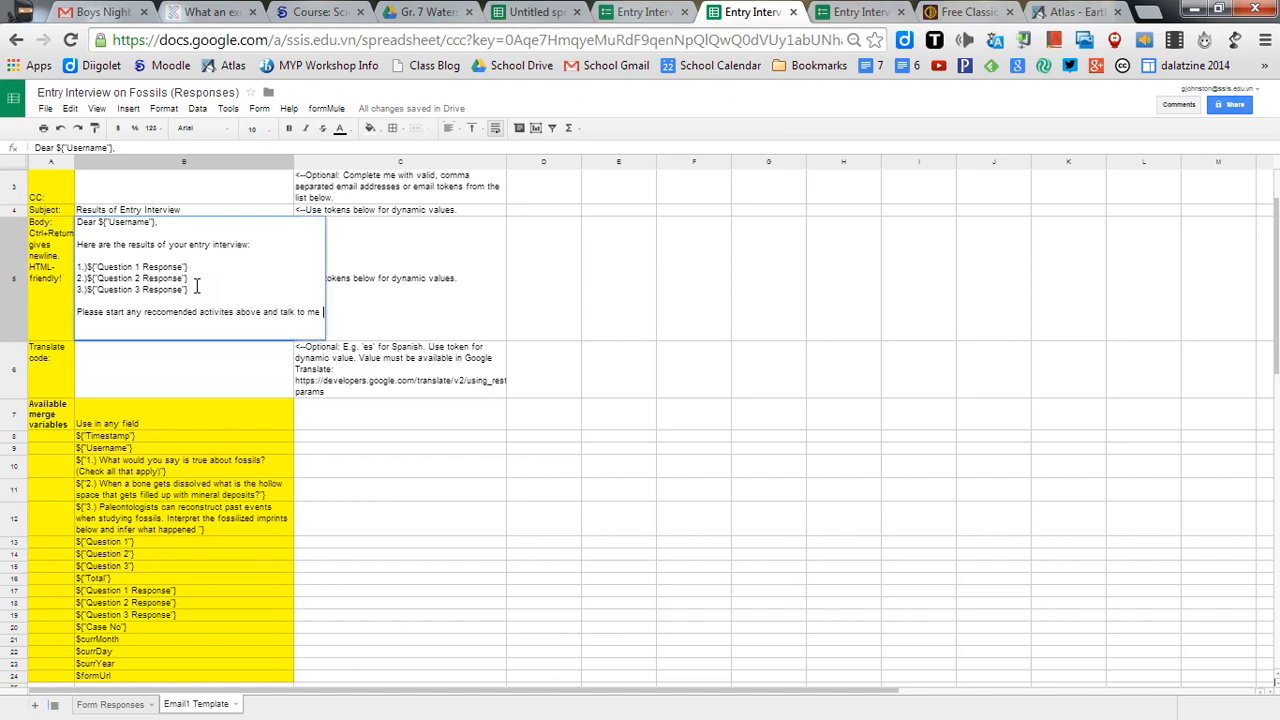
type("if you have any qu")
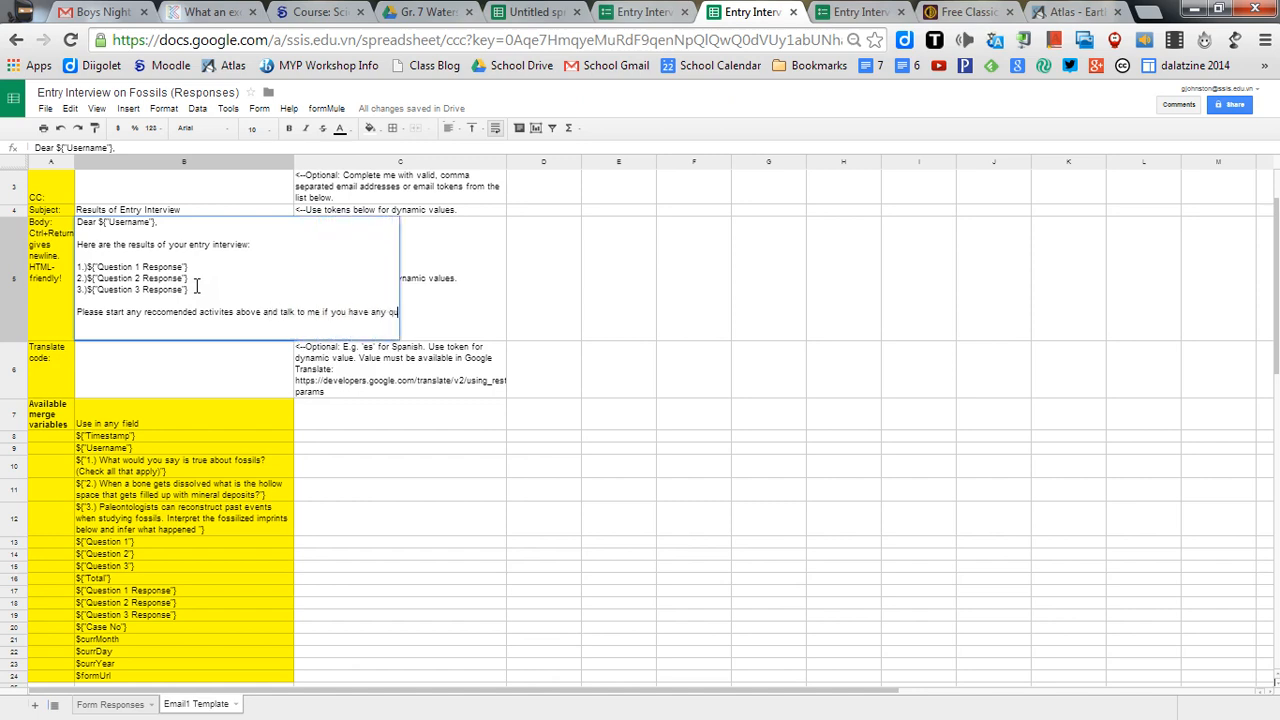
type("estions.")
key("Return")
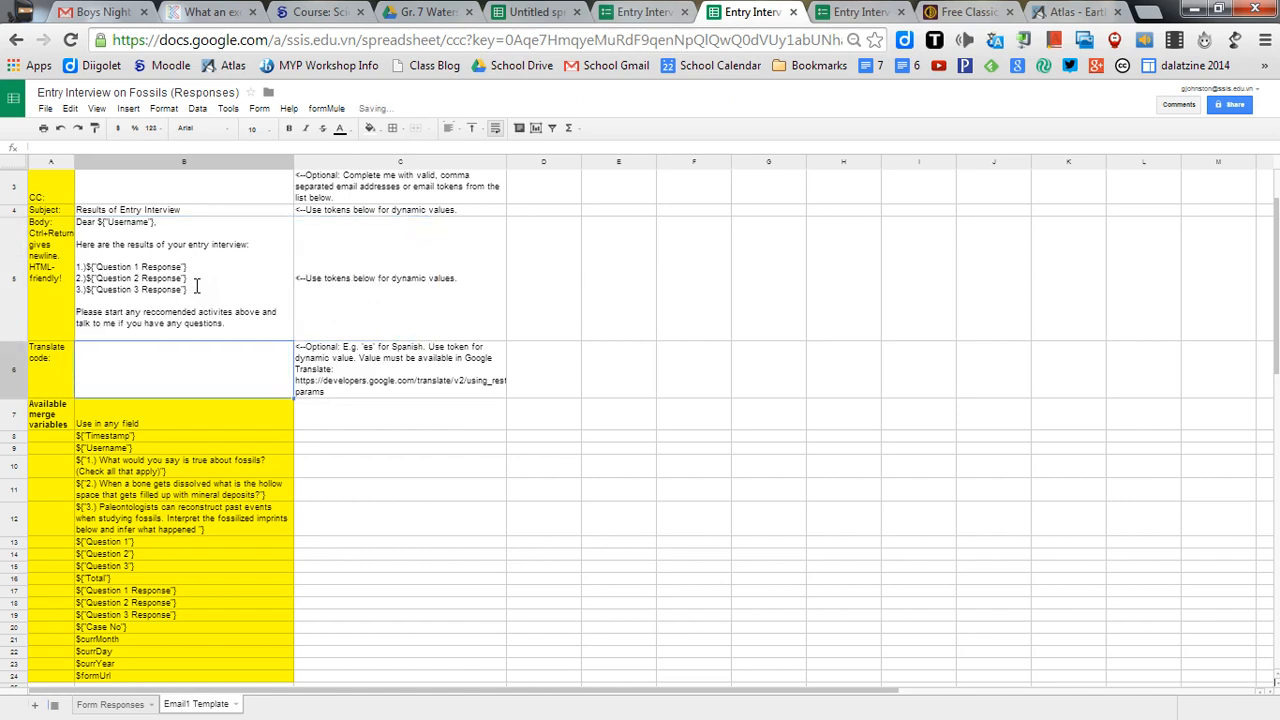
key("Return")
- Sign off the email body with the teacher's name after a blank line below the closing sentence
left_click(232, 318)
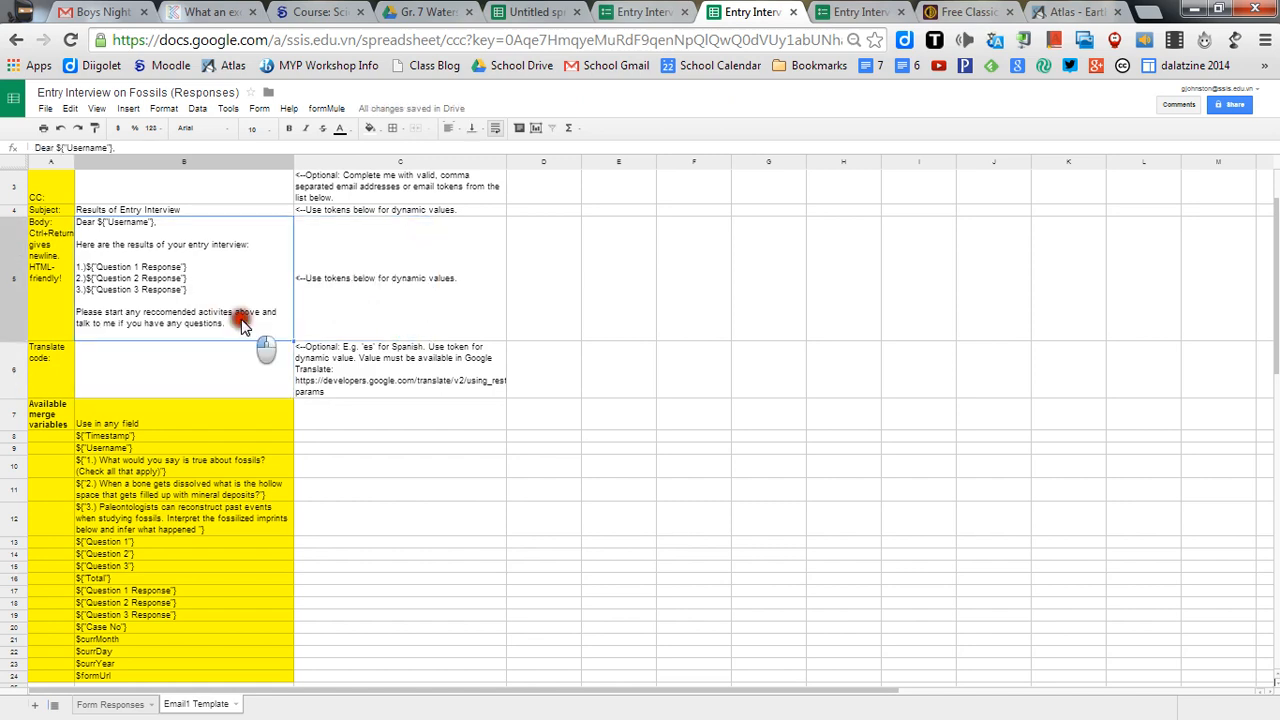
double_click(249, 326)
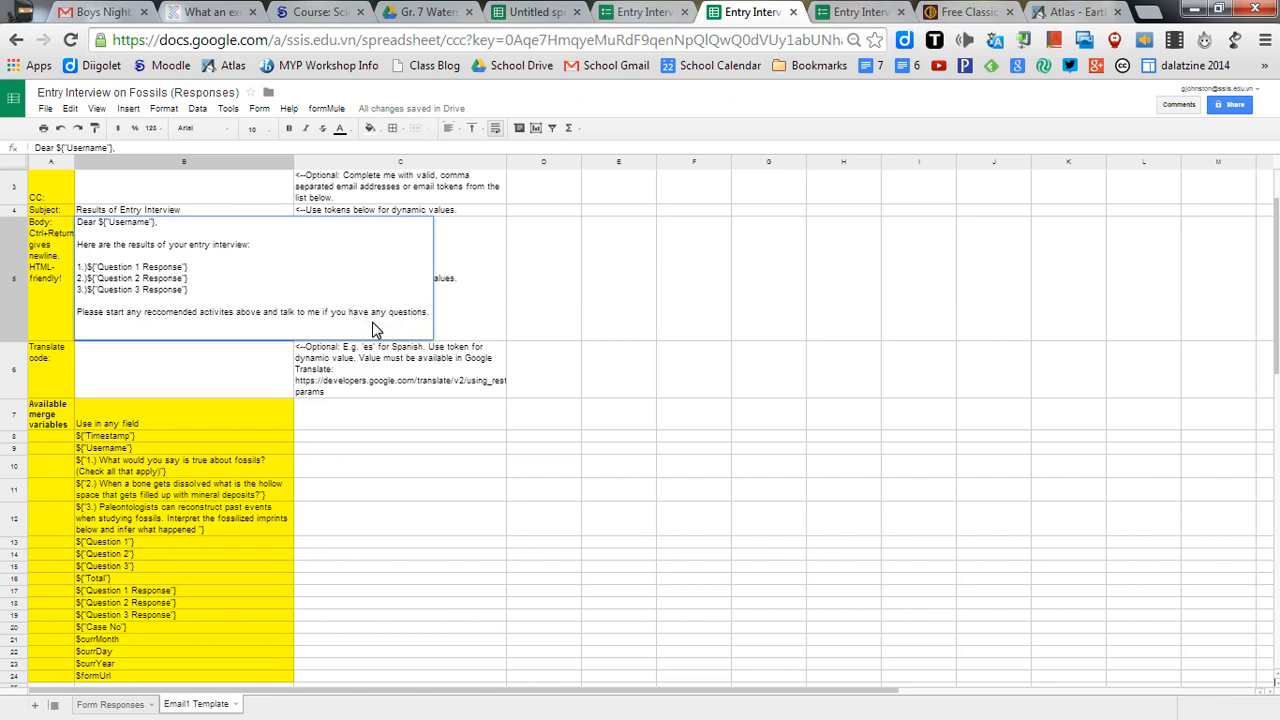
key("ctrl+Return")
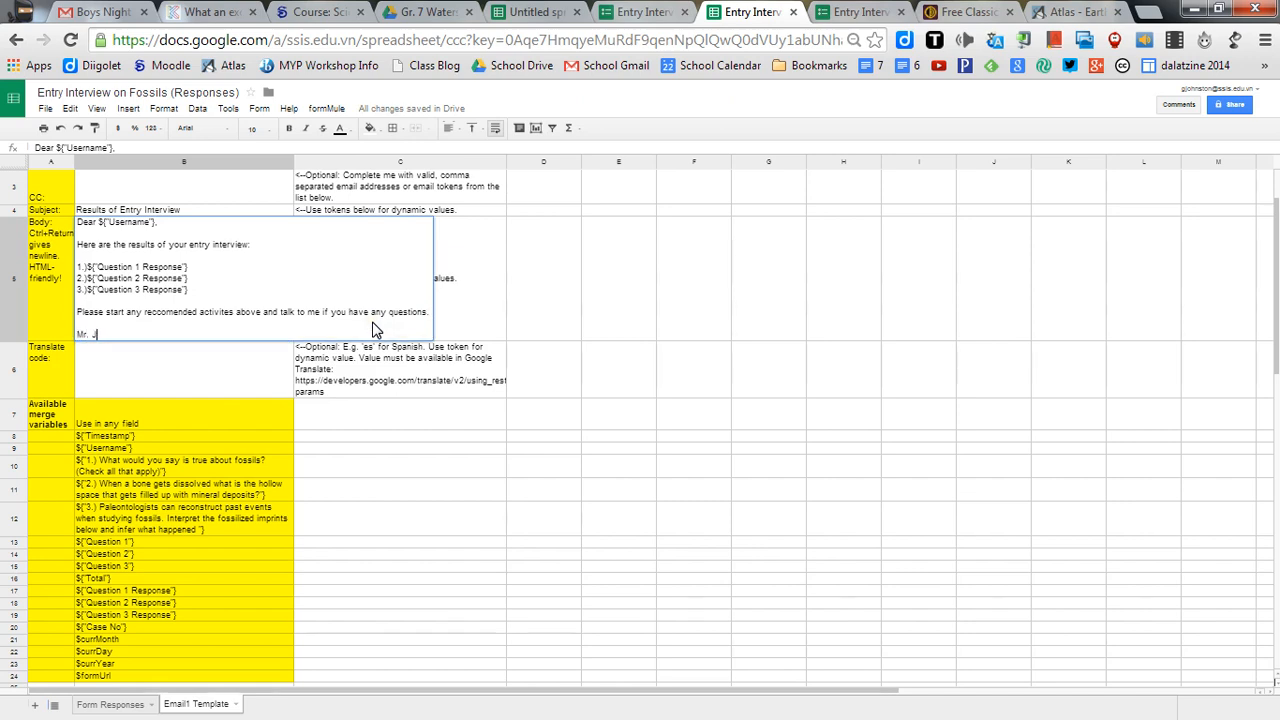
key("Return")
left_click(381, 351)
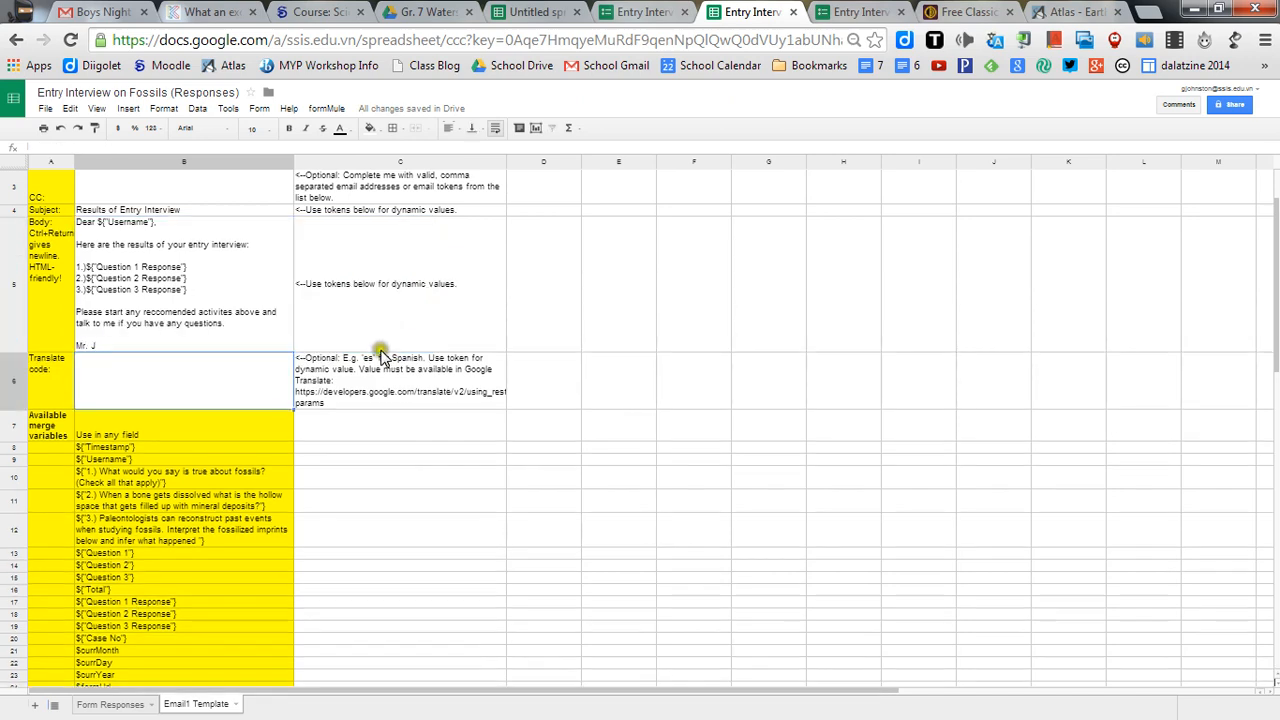
- Review the score, Total and Question Response formulas in row 2 of the Form Responses sheet
left_click(134, 703)
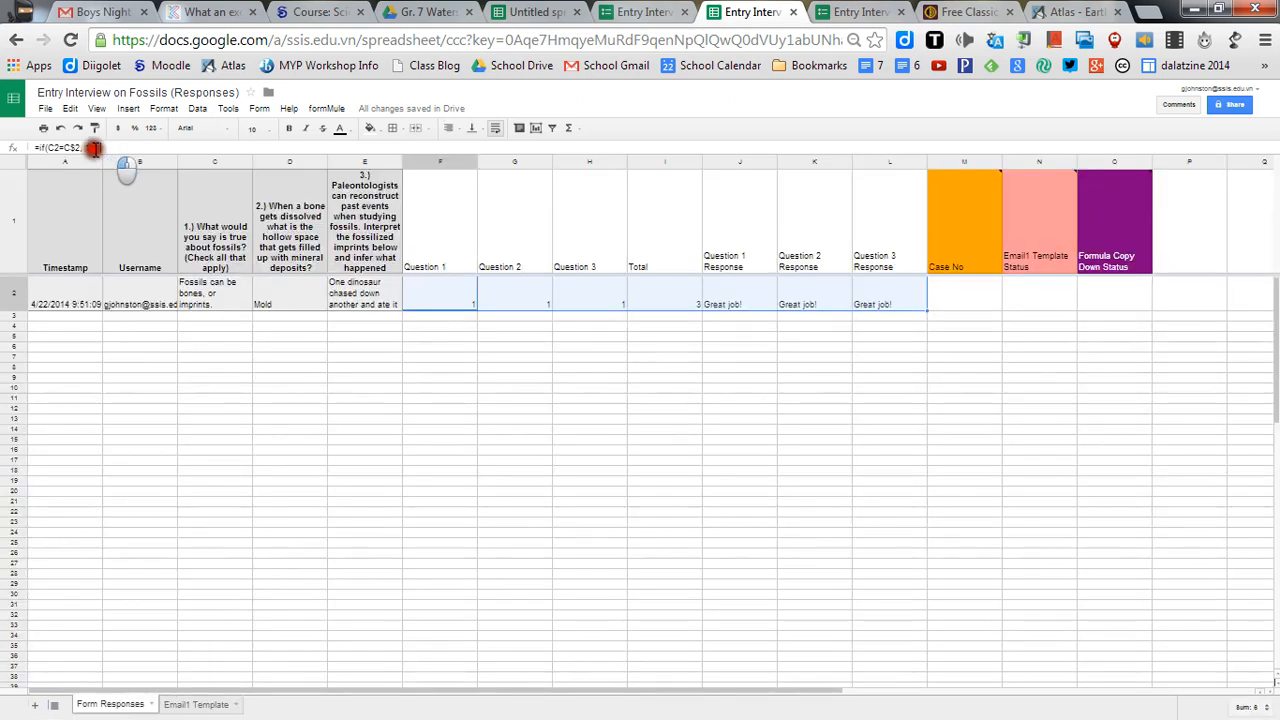
left_click_drag(91, 146, 35, 148)
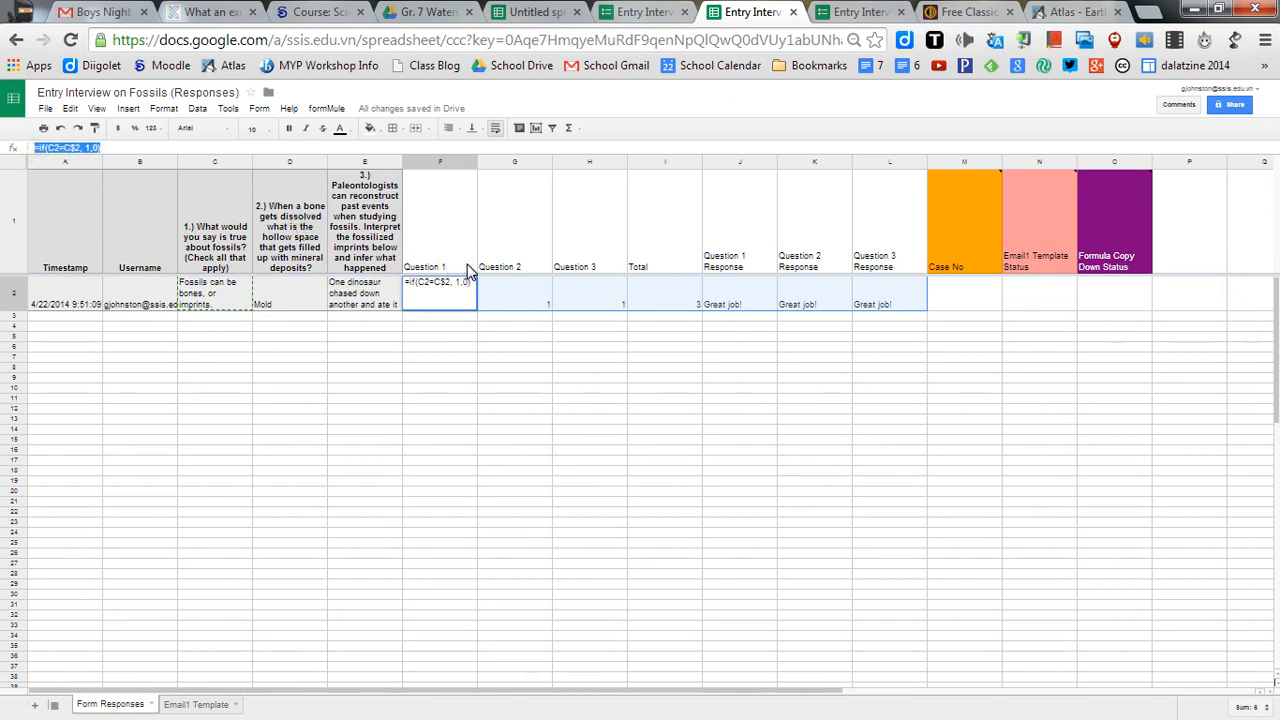
left_click(517, 260)
left_click_drag(455, 292, 570, 303)
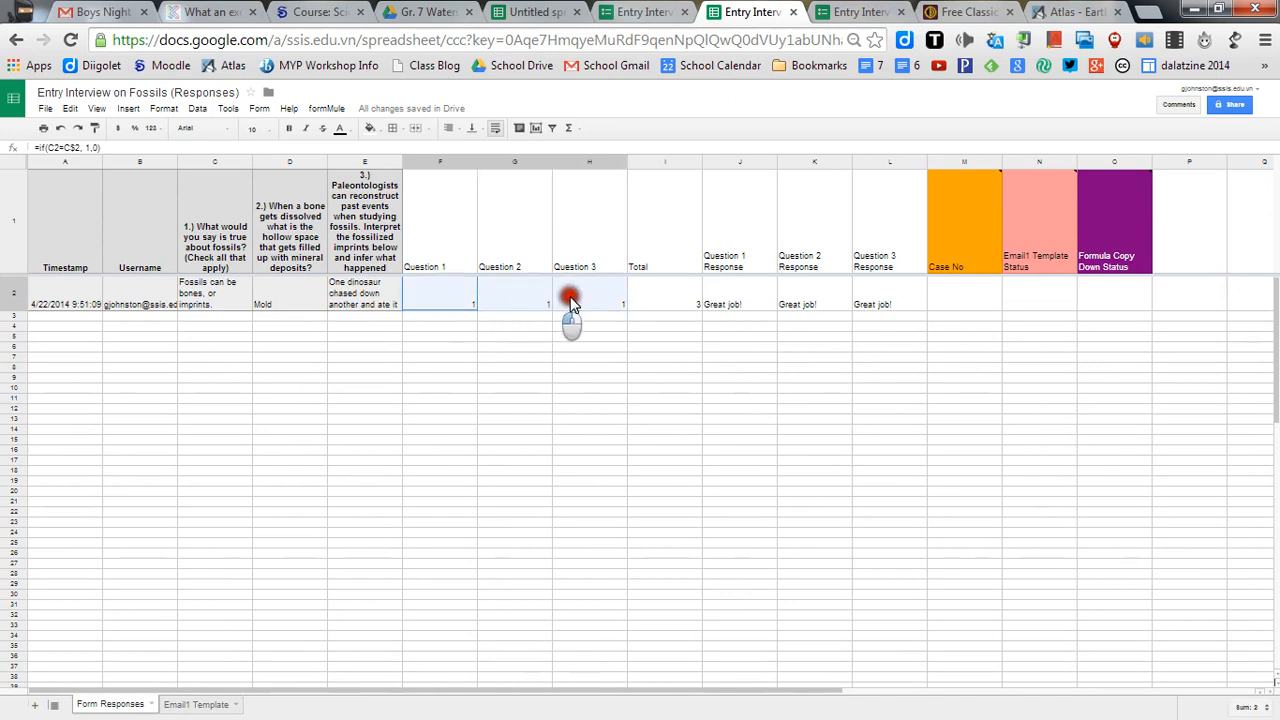
left_click(645, 302)
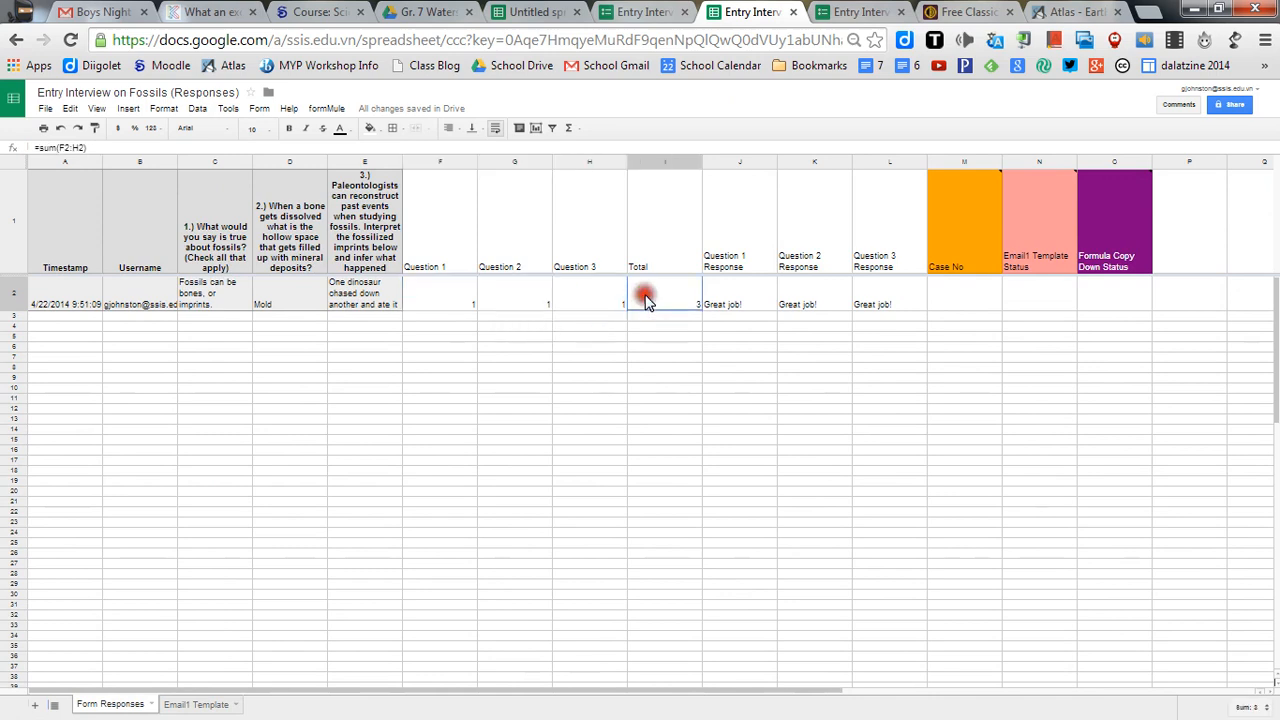
left_click_drag(722, 303, 864, 307)
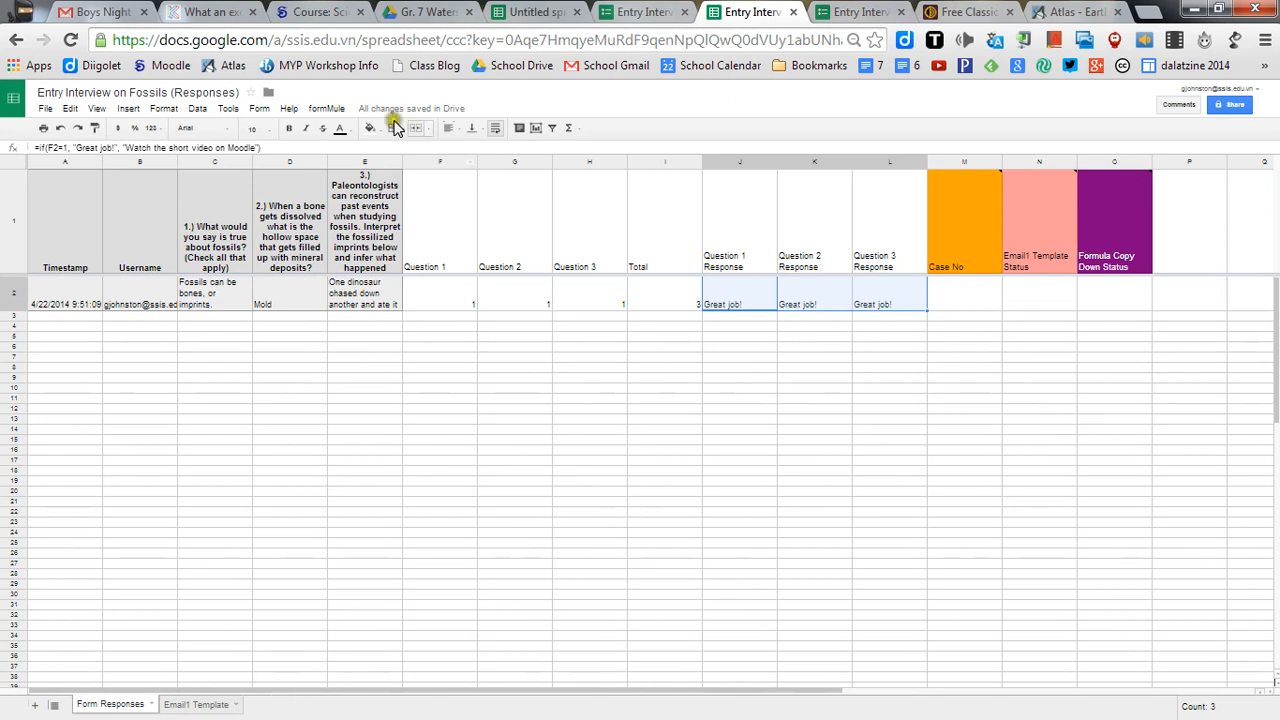
left_click(324, 108)
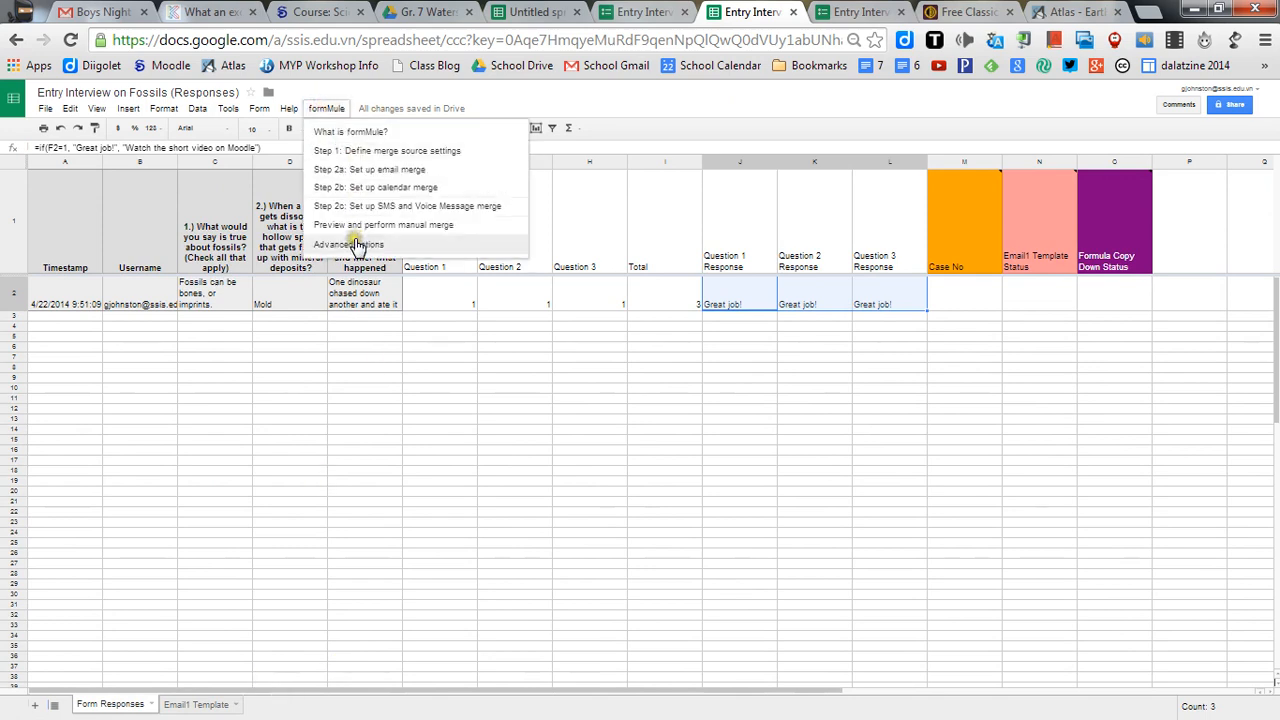
left_click(502, 98)
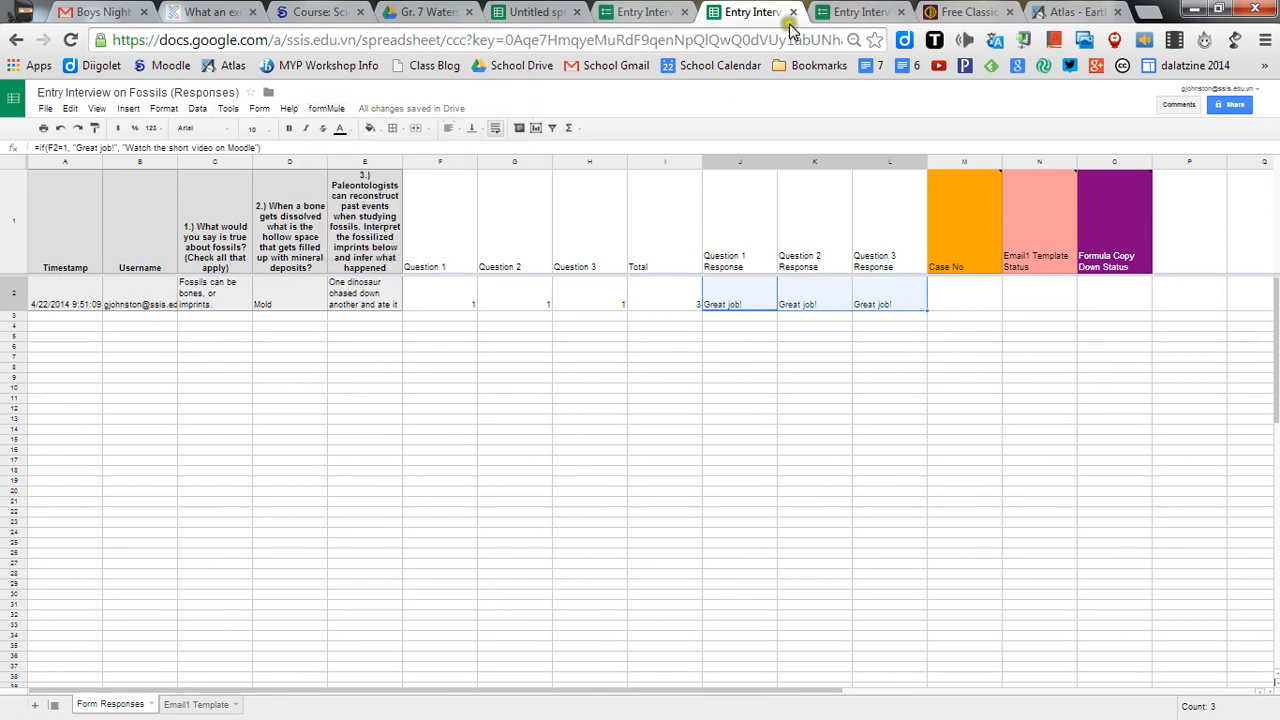
- Submit a test response in the live form with "Fossils are bones", "Carbon Film" and "One dinosaur mated with the other"
left_click(855, 20)
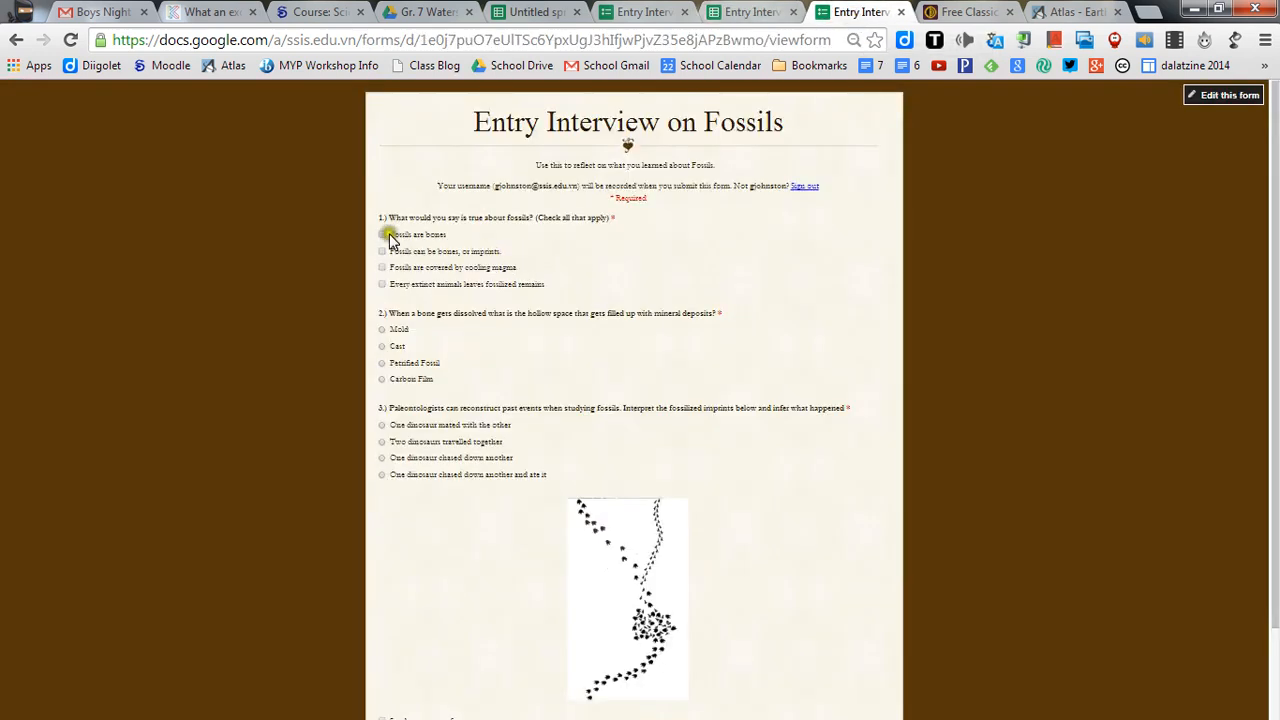
left_click(385, 236)
left_click(382, 425)
left_click(381, 379)
scroll(922, 333, "down", 1)
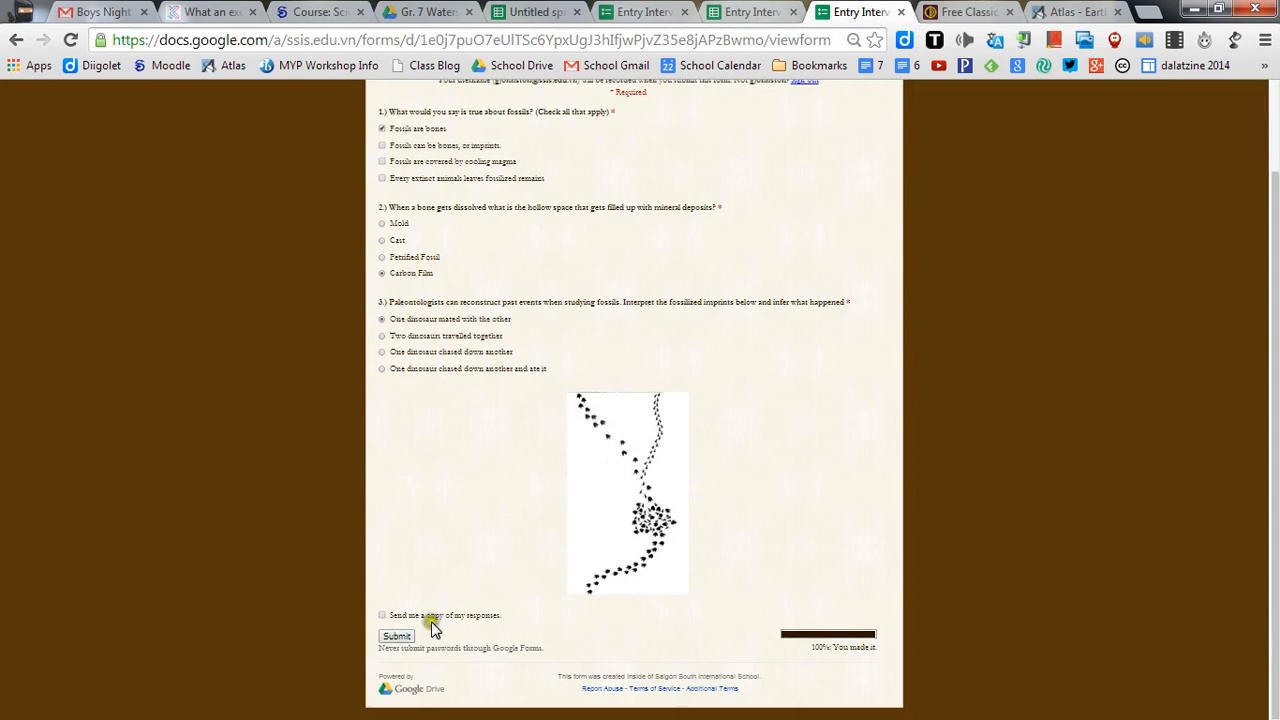
left_click(396, 636)
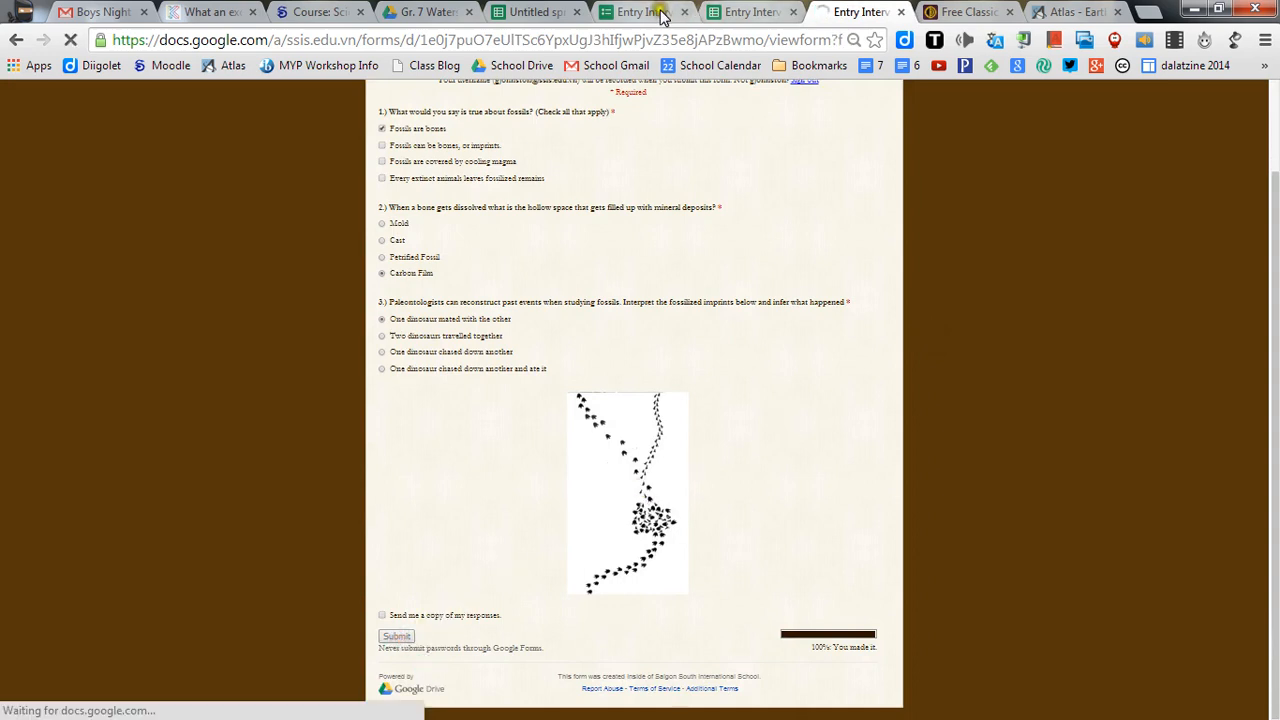
- Check the form's submission confirmation and the Form Responses sheet for the new row, its copied-down formulas and the email status
left_click(750, 13)
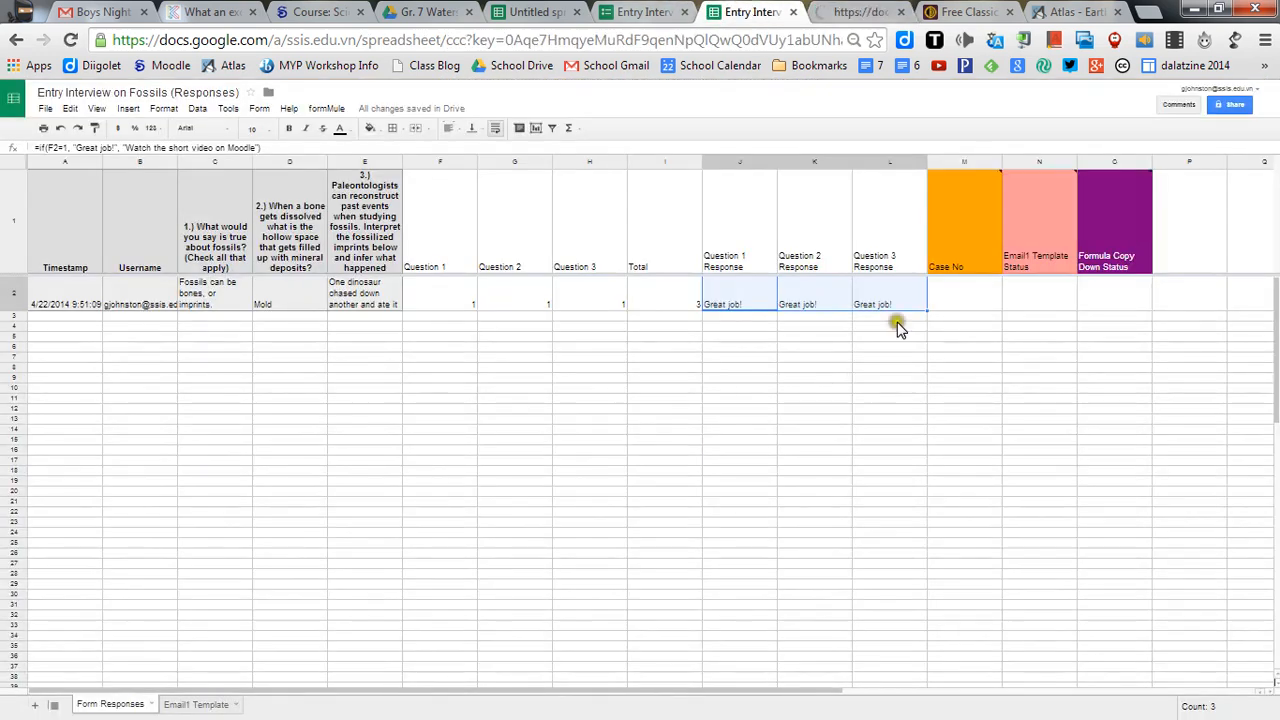
left_click(943, 385)
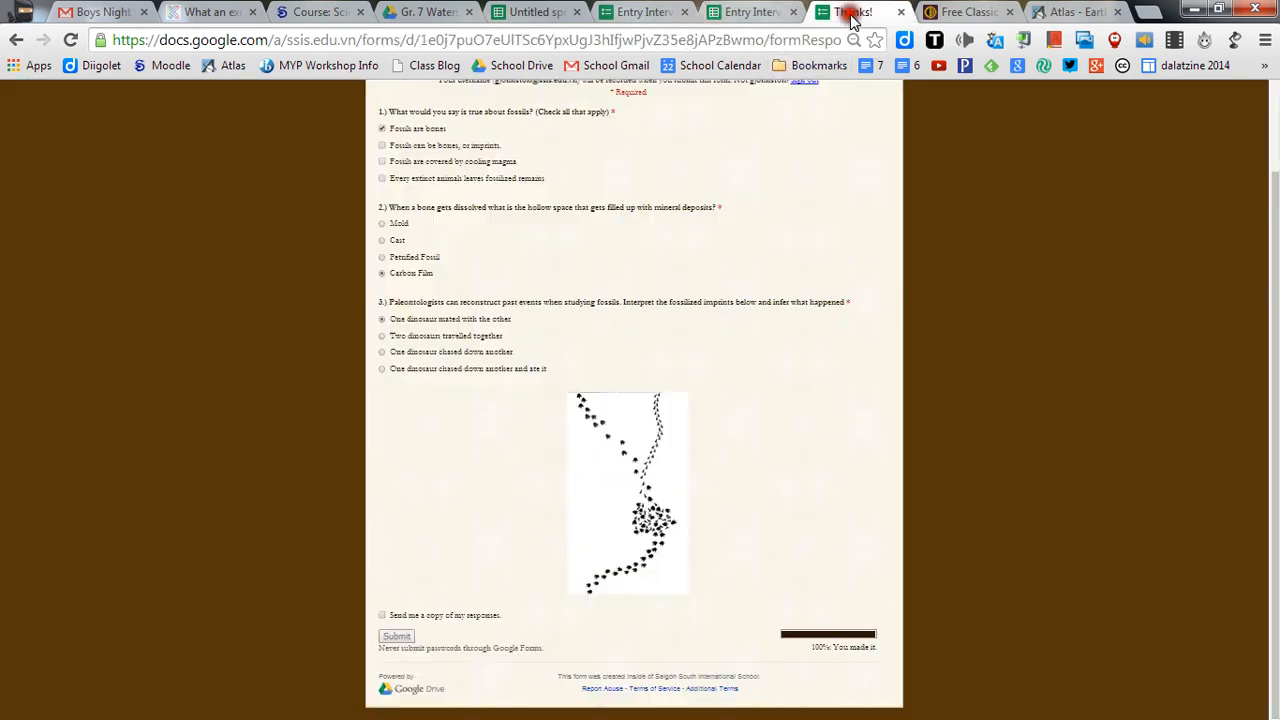
left_click(851, 16)
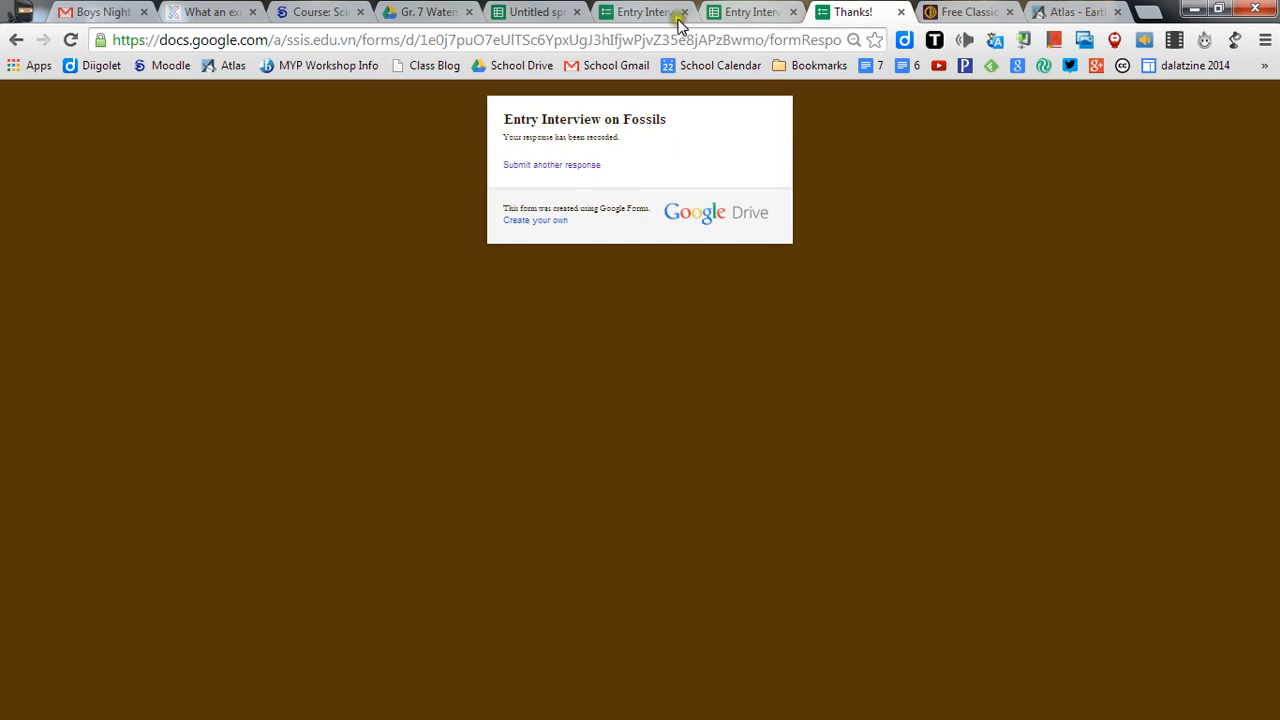
left_click(720, 14)
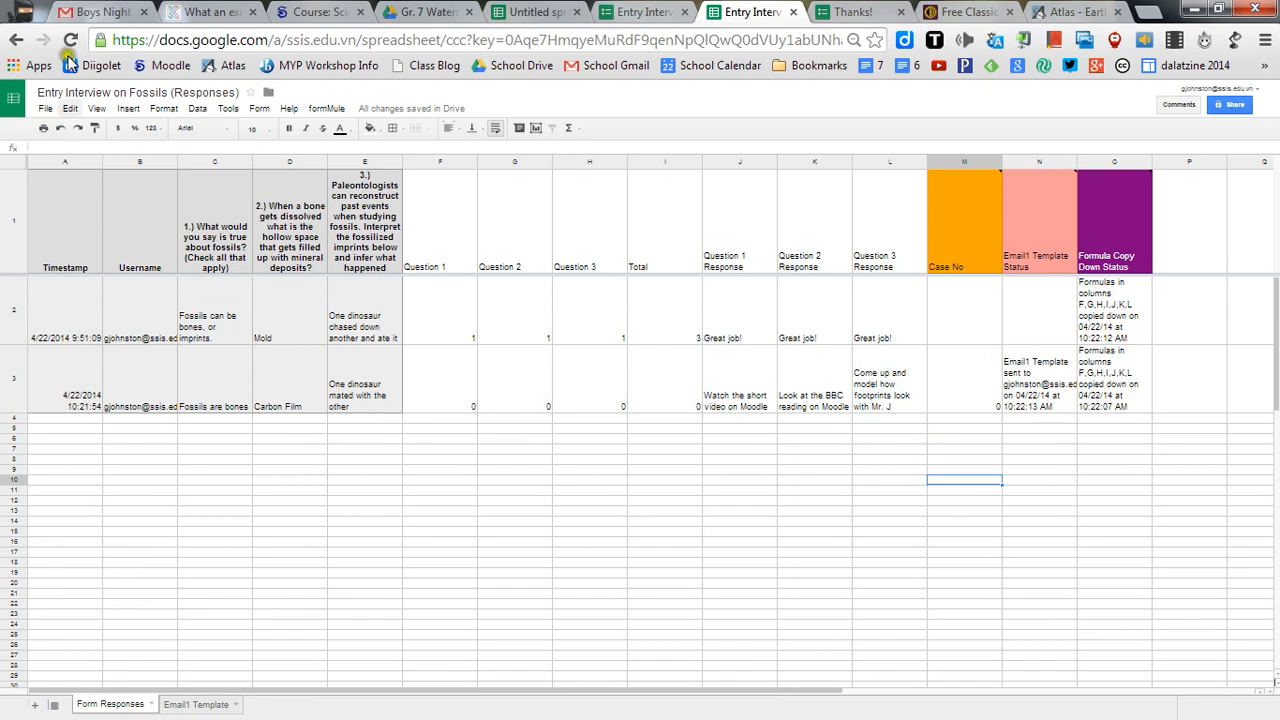
- Switch to Gmail and check the inbox for the entry interview results email
left_click(100, 11)
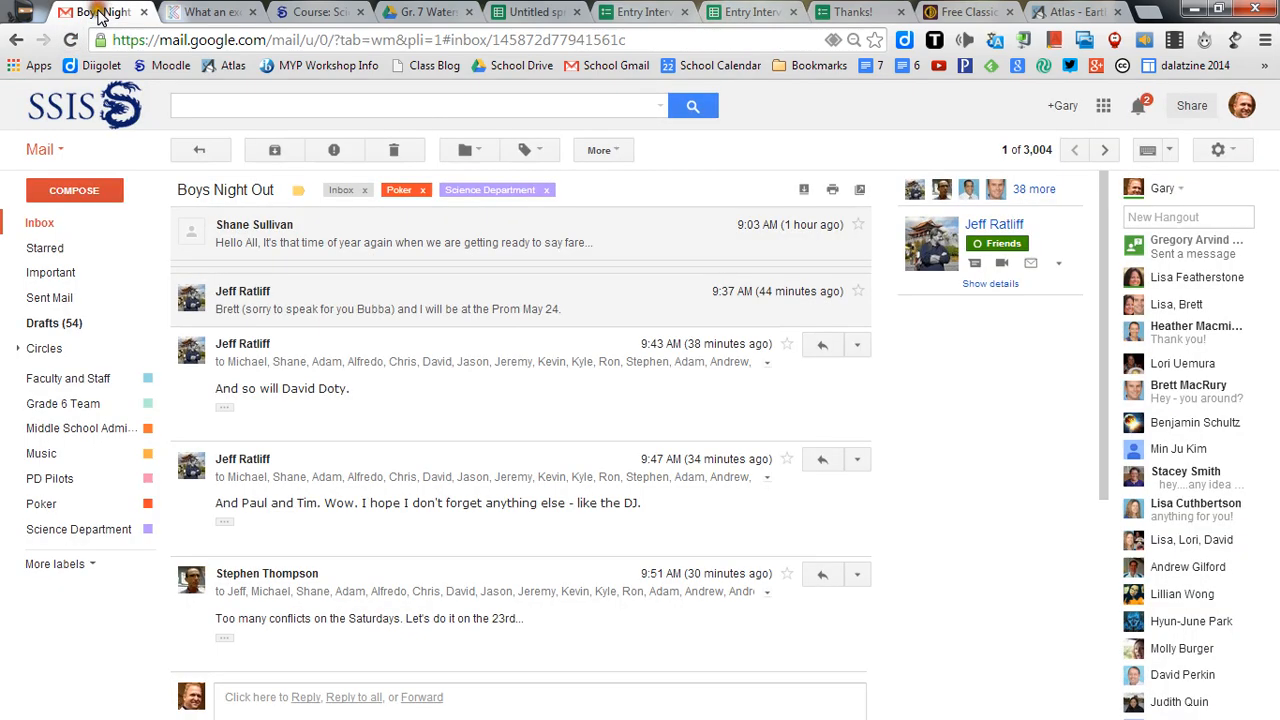
left_click(55, 224)
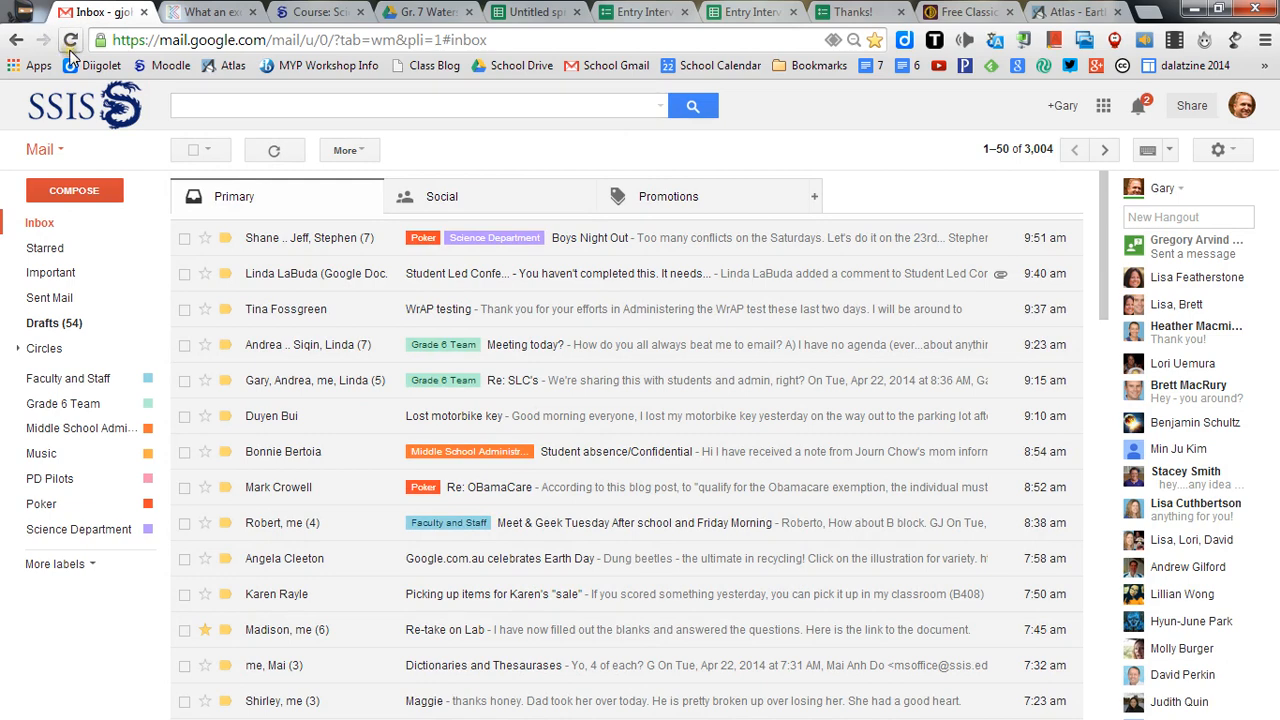
- Return to the Form Responses sheet and review the scores, Total and Question Response cells of the test submission in row 3
left_click(770, 18)
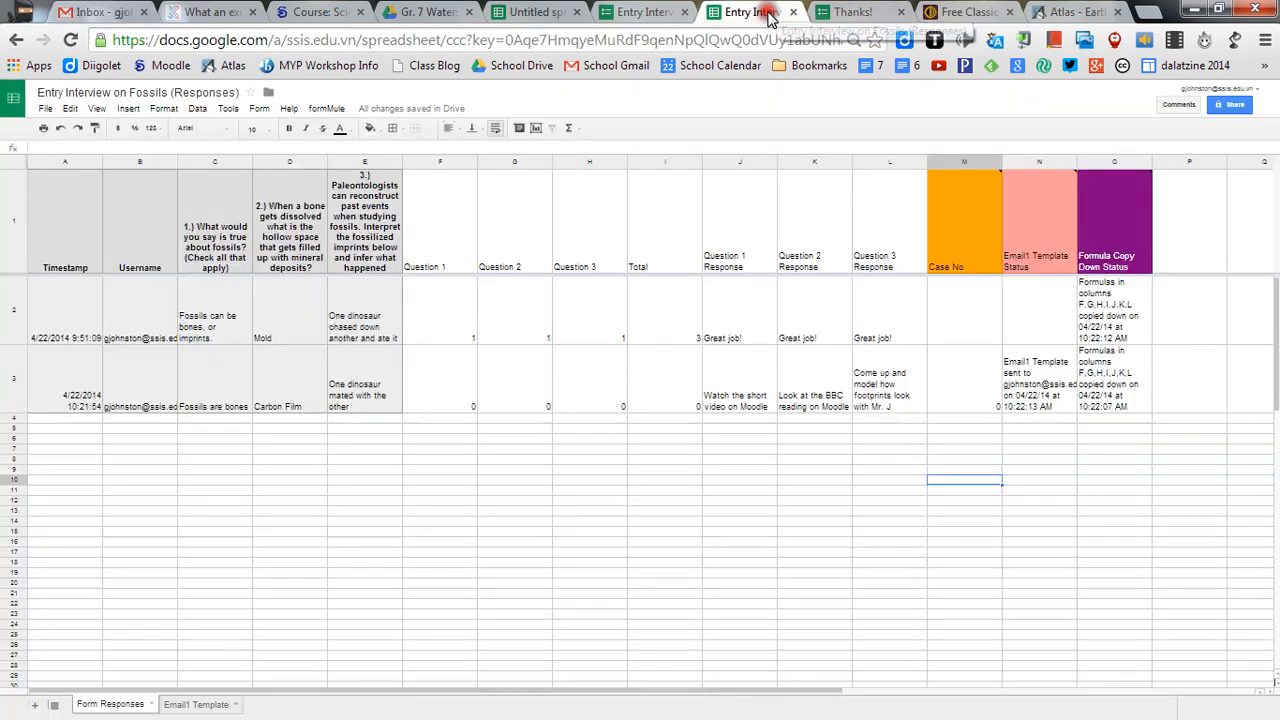
left_click(443, 400)
left_click_drag(443, 400, 679, 392)
left_click(662, 322)
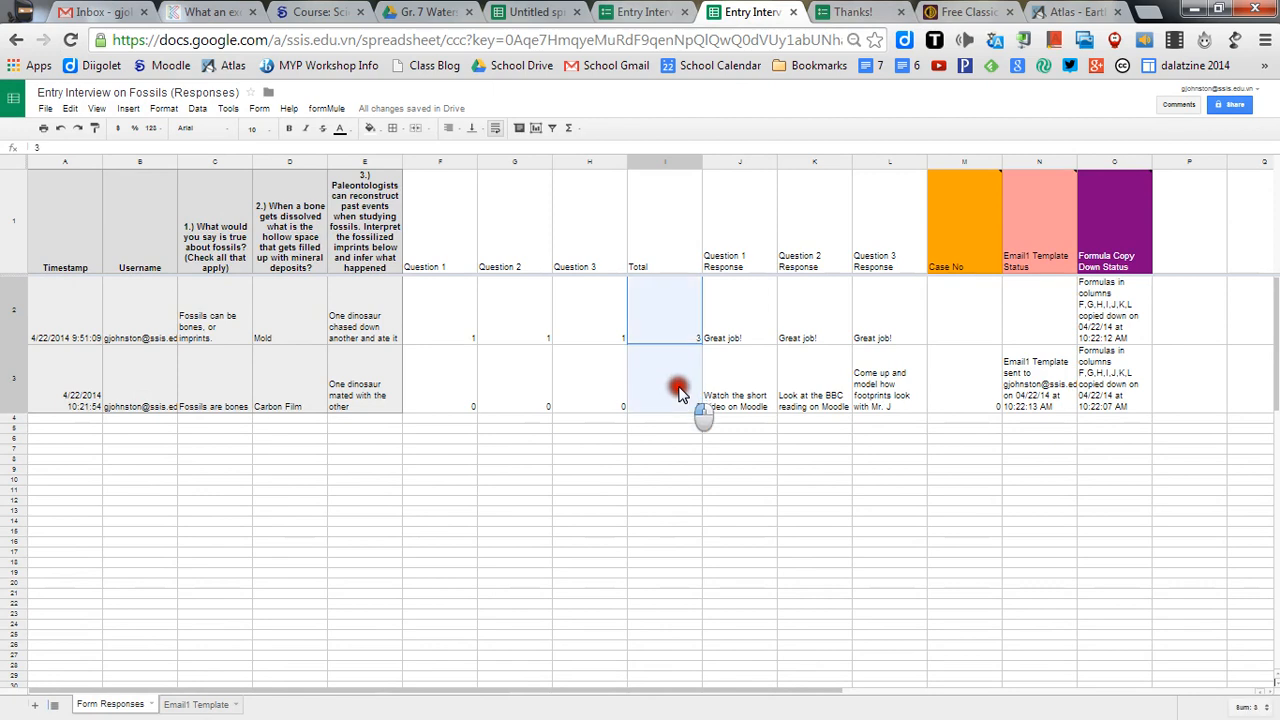
left_click(752, 383)
left_click_drag(755, 385, 894, 409)
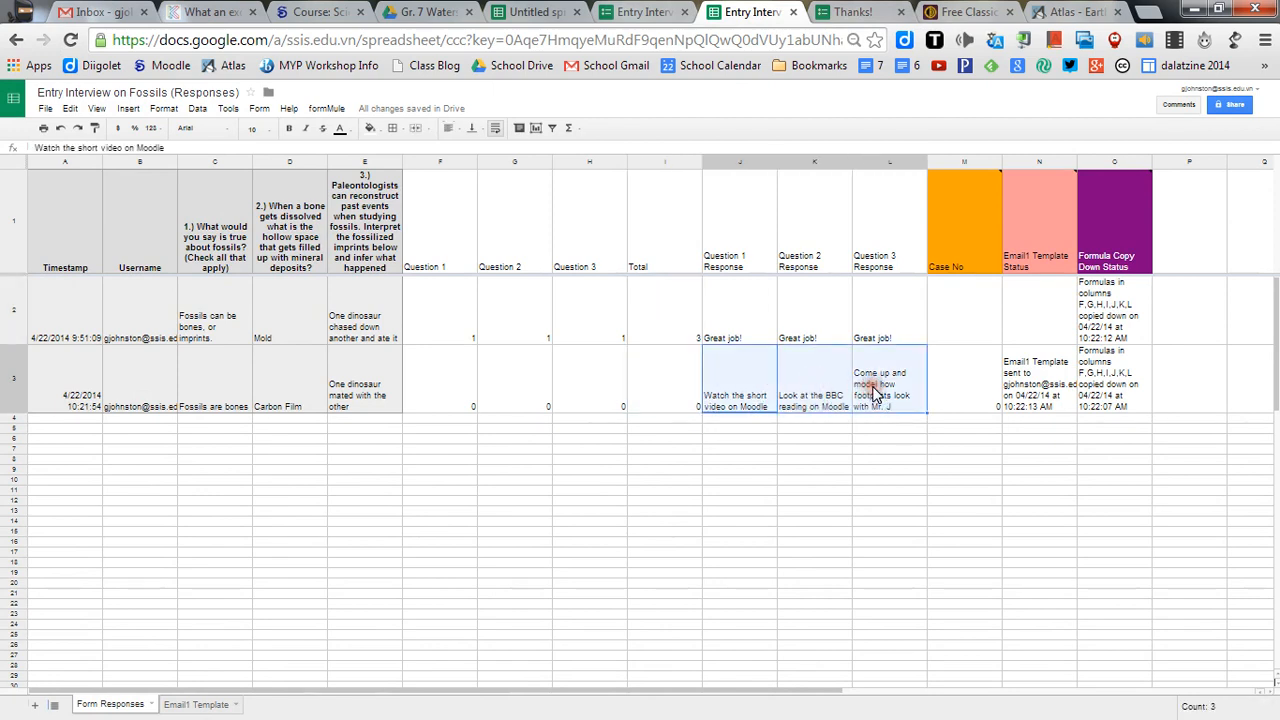
- Reload the Gmail inbox and open the "Results of Entry Interview" email to read the feedback for each question
left_click(60, 13)
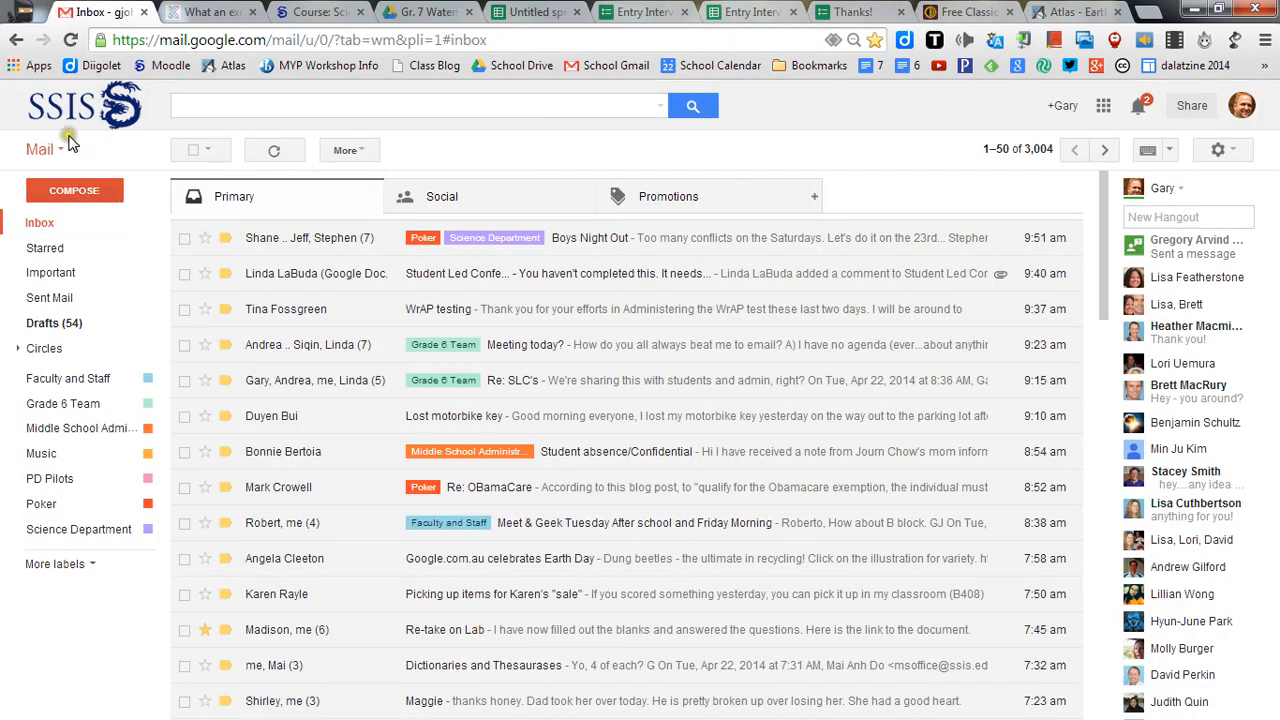
left_click(70, 40)
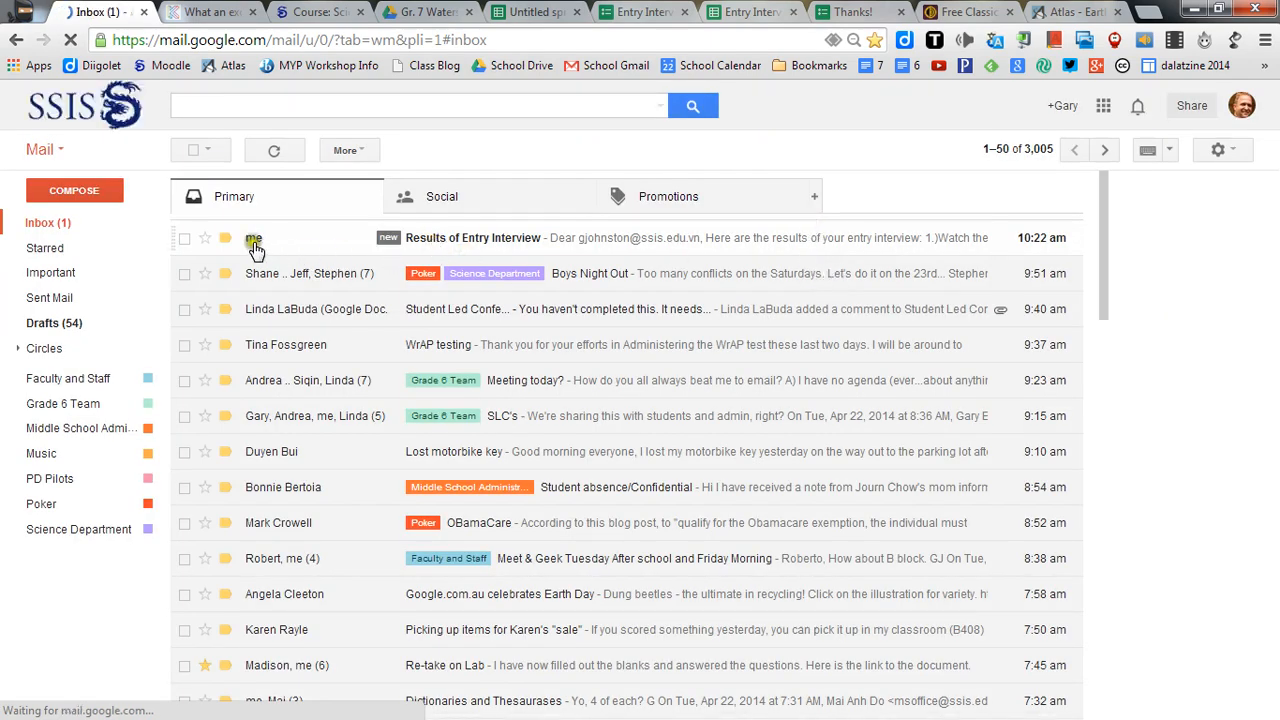
left_click(833, 250)
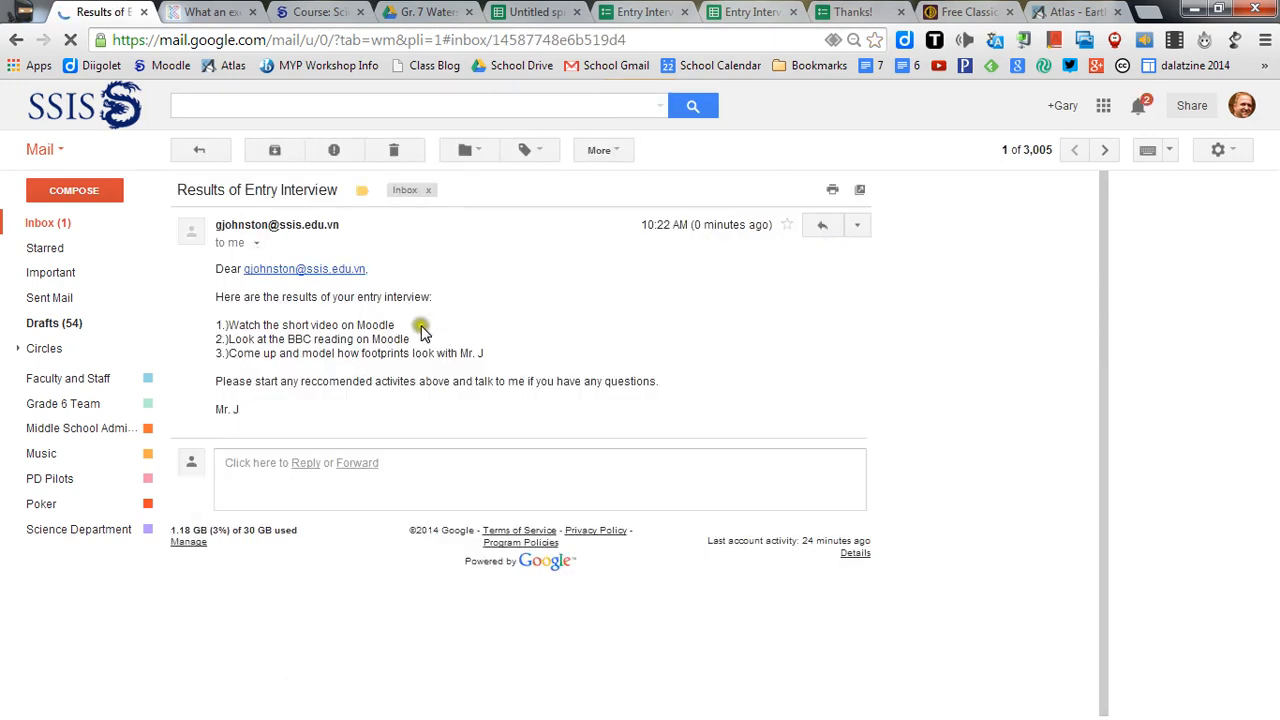
left_click(379, 330)
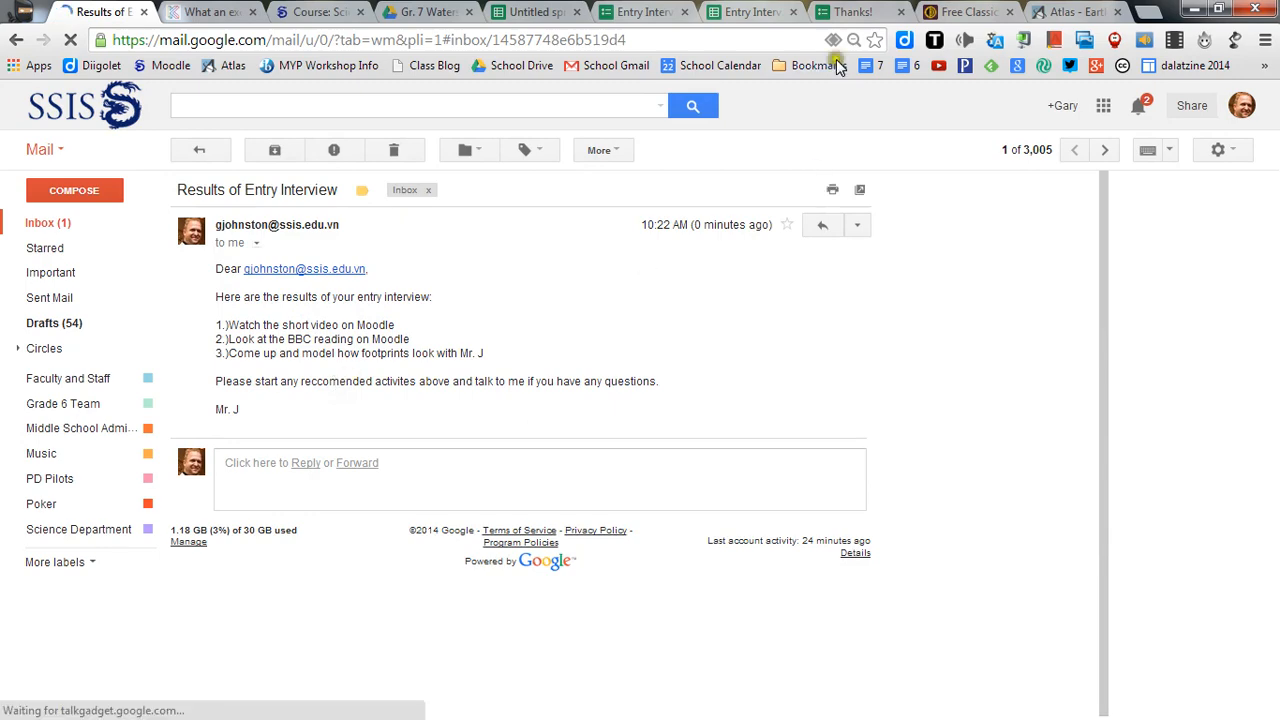
- Go back to the Form Responses sheet and compare the row 3 scores and responses with the emailed feedback
left_click(760, 14)
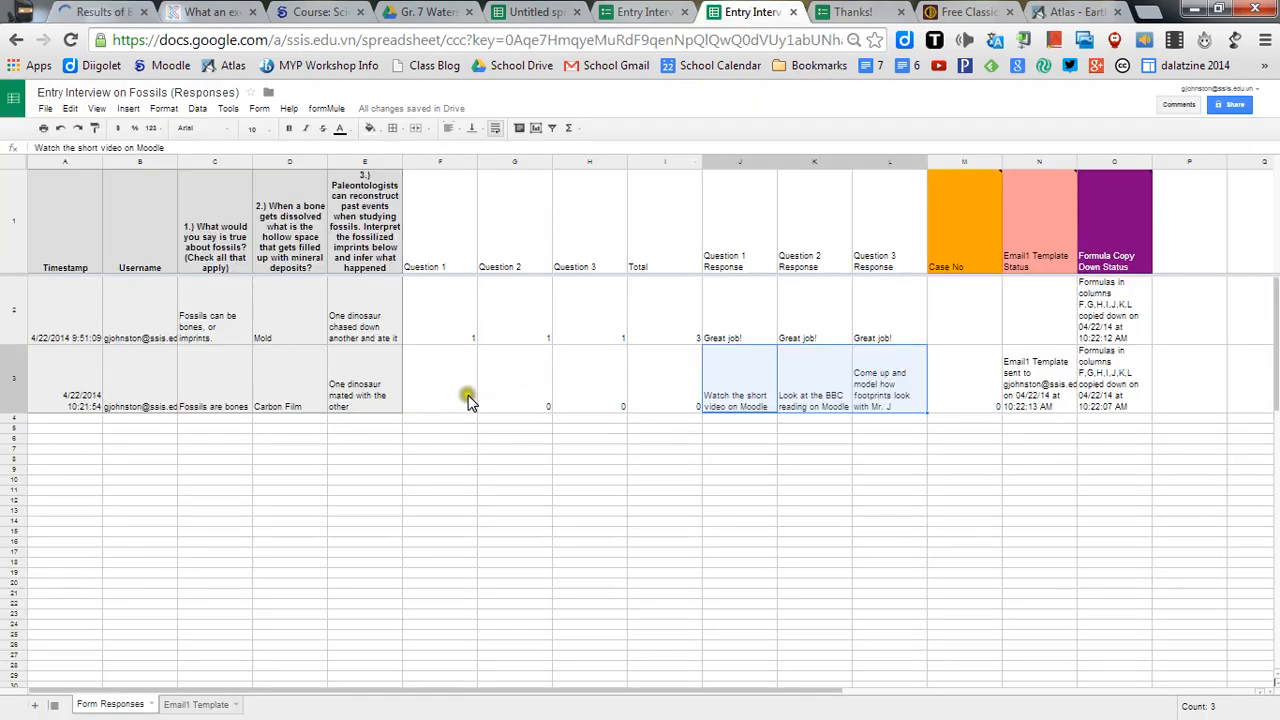
left_click(470, 418)
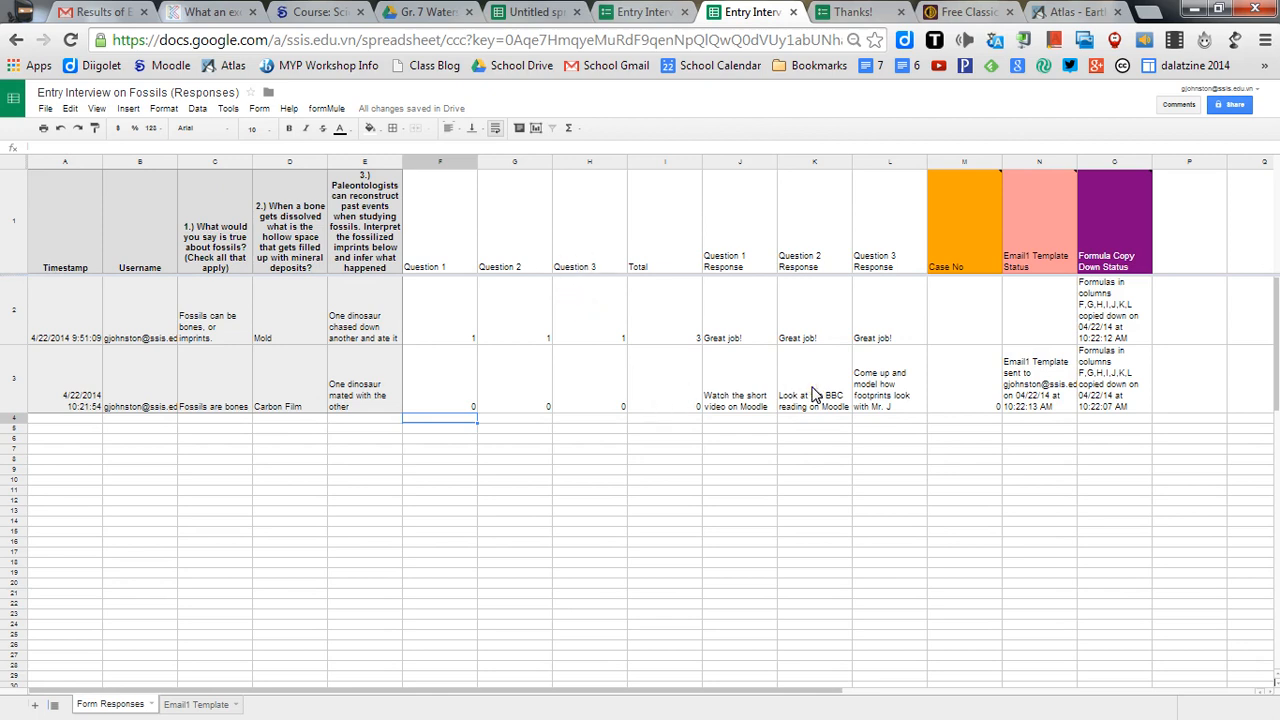
key("super")
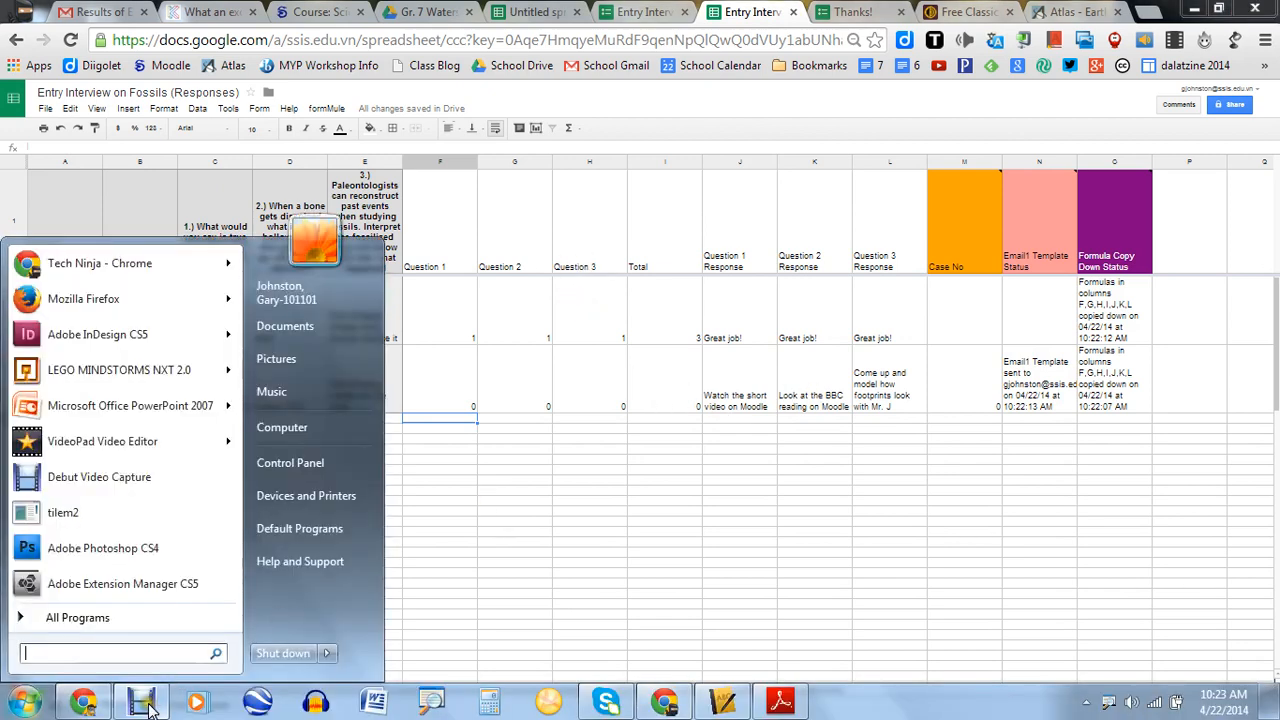